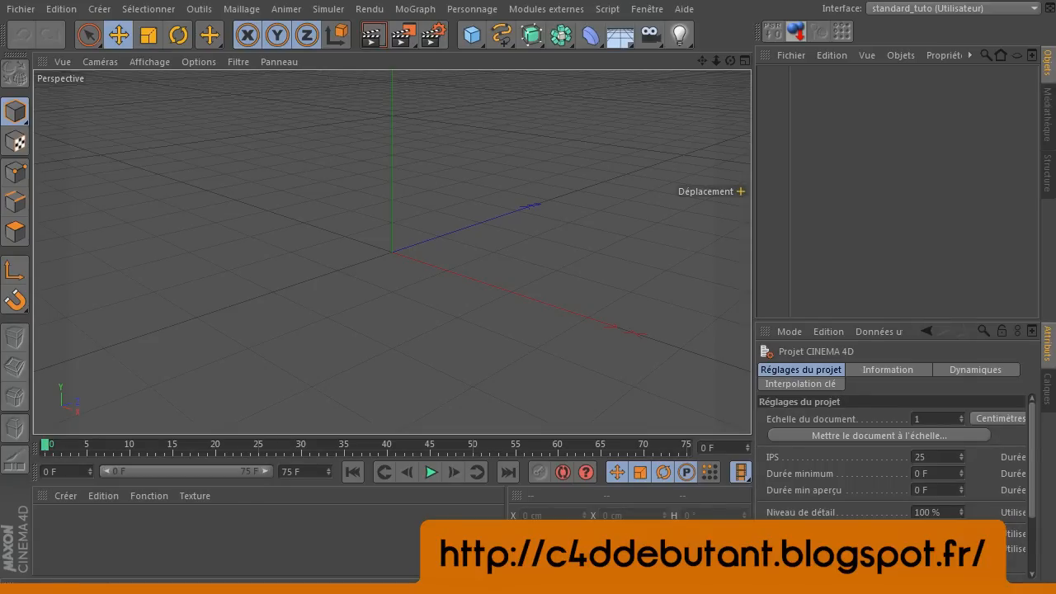
Widen the object and attribute managers by narrowing the perspective viewport slightly.
click(741, 192)
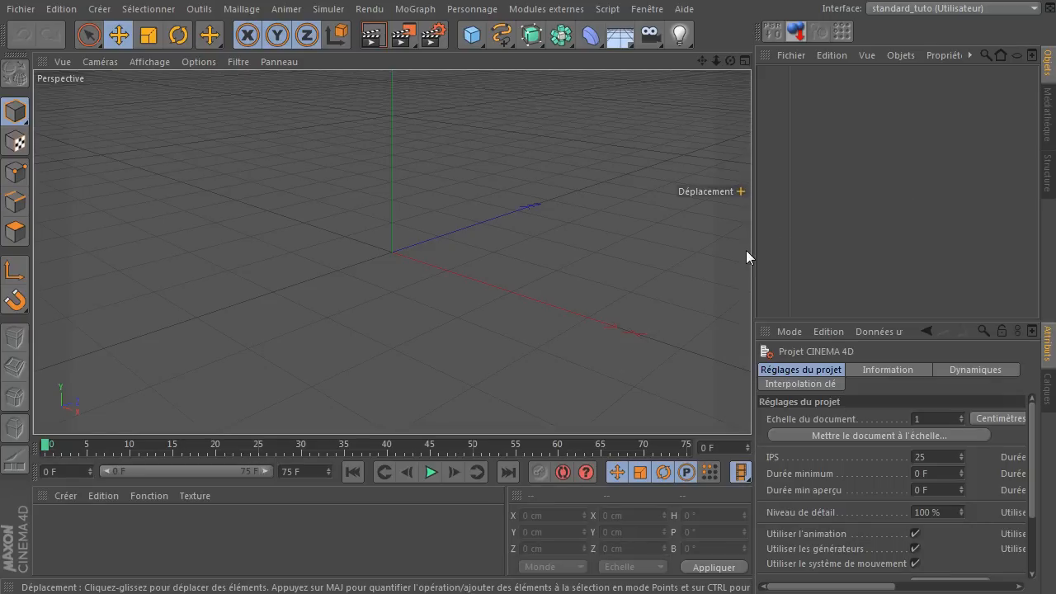
drag(751, 245, 722, 248)
click(845, 201)
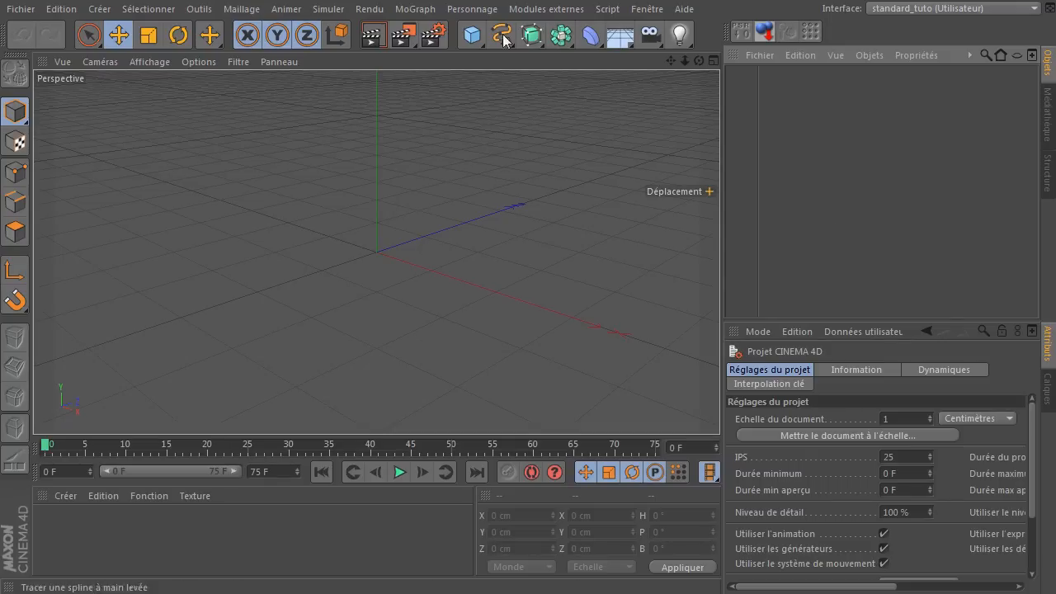
click(532, 34)
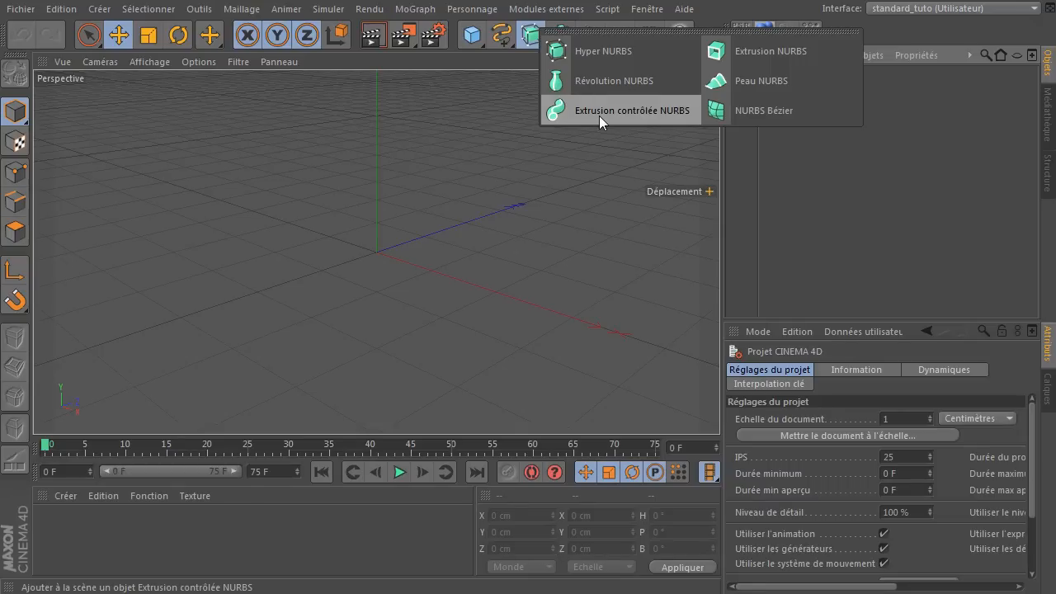
click(795, 182)
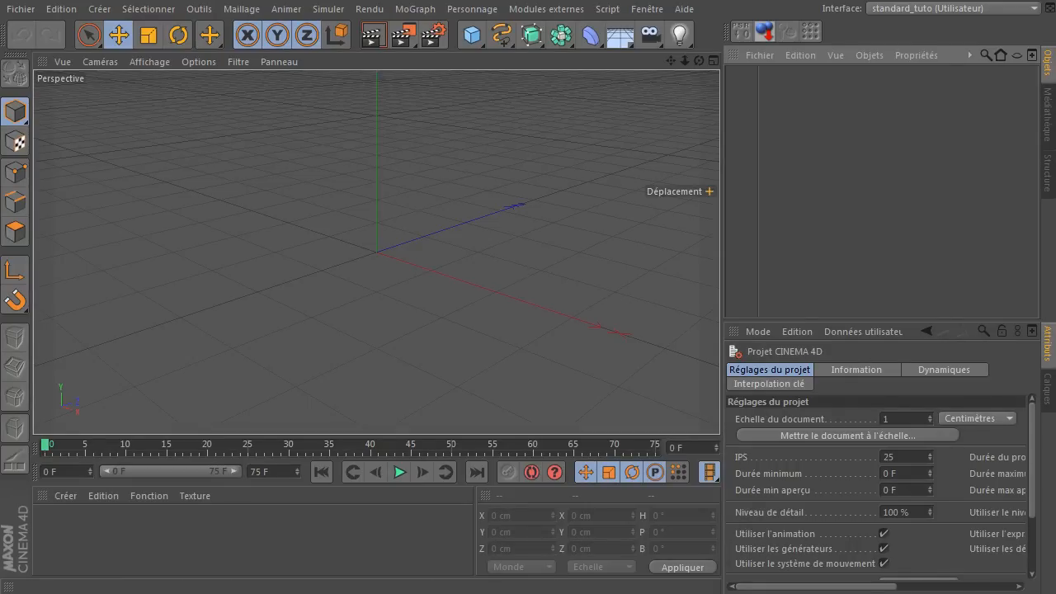
click(376, 252)
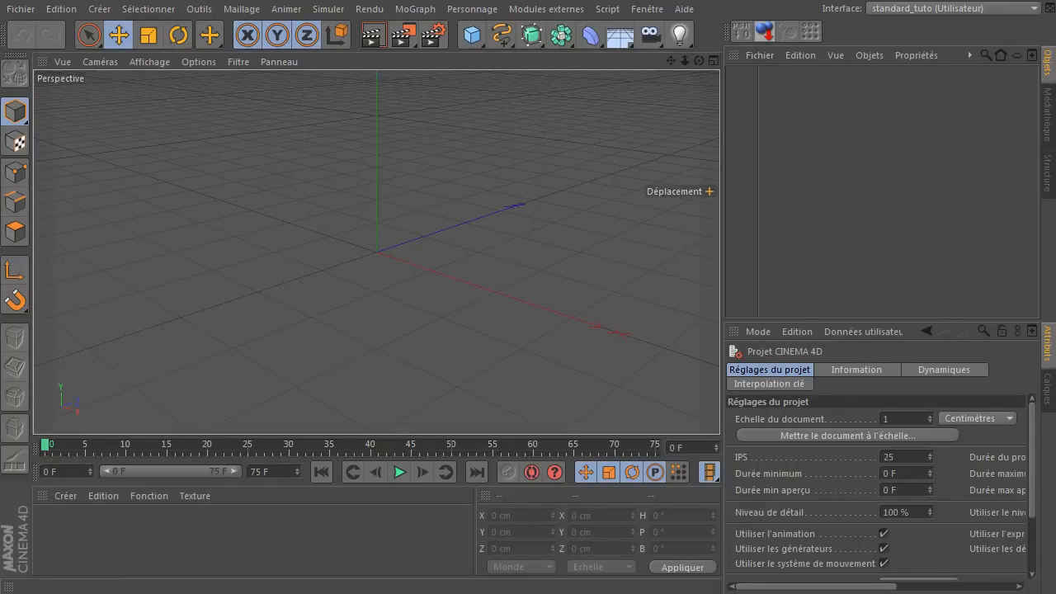
click(376, 252)
key(Return)
click(376, 252)
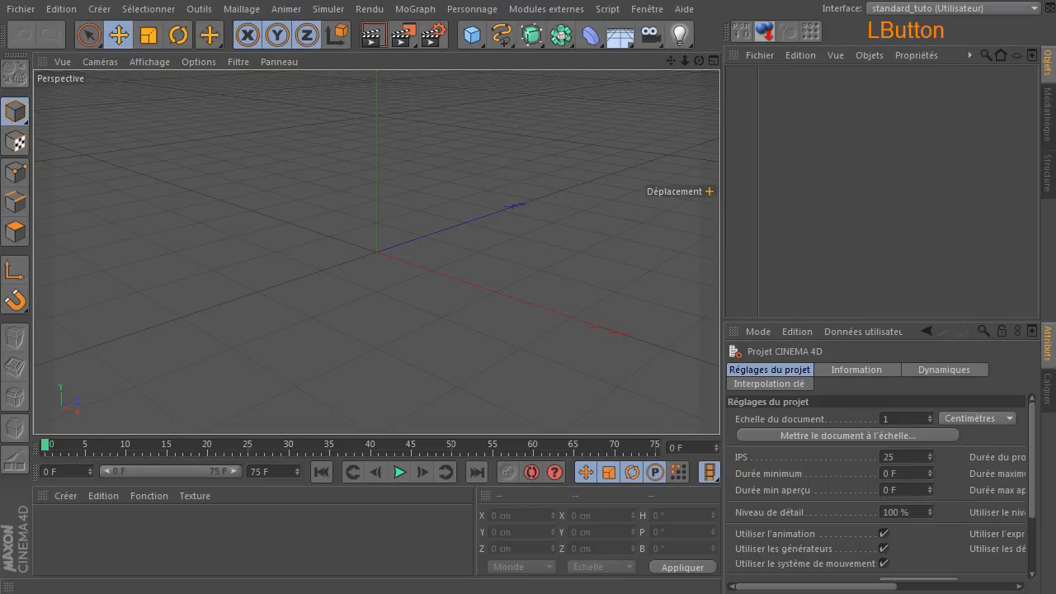
click(377, 252)
click(376, 252)
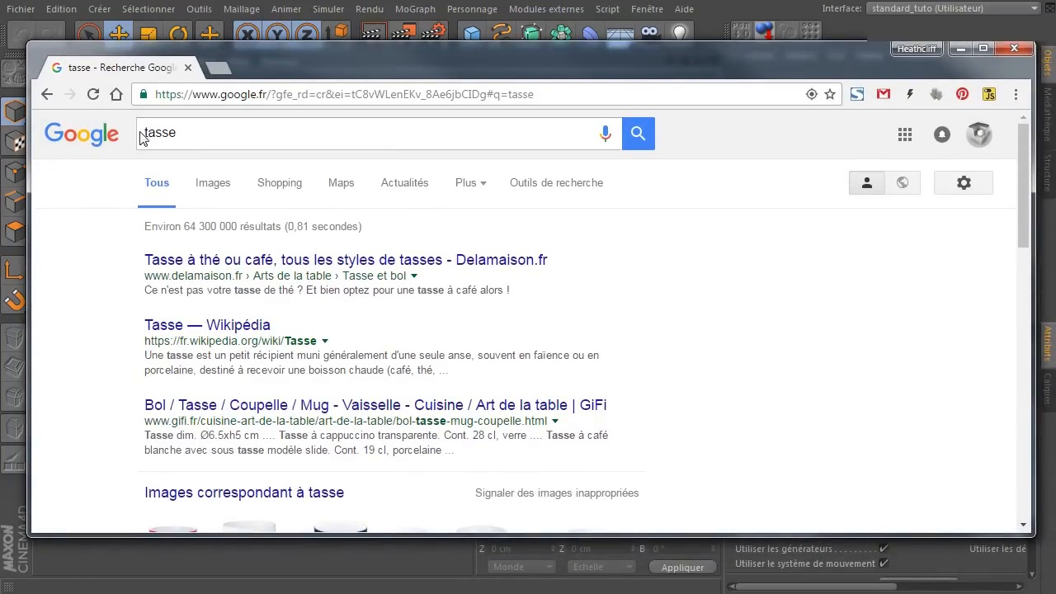
Switch to the browser, show Google image results for "tasse", and reposition and heighten the browser window.
click(225, 133)
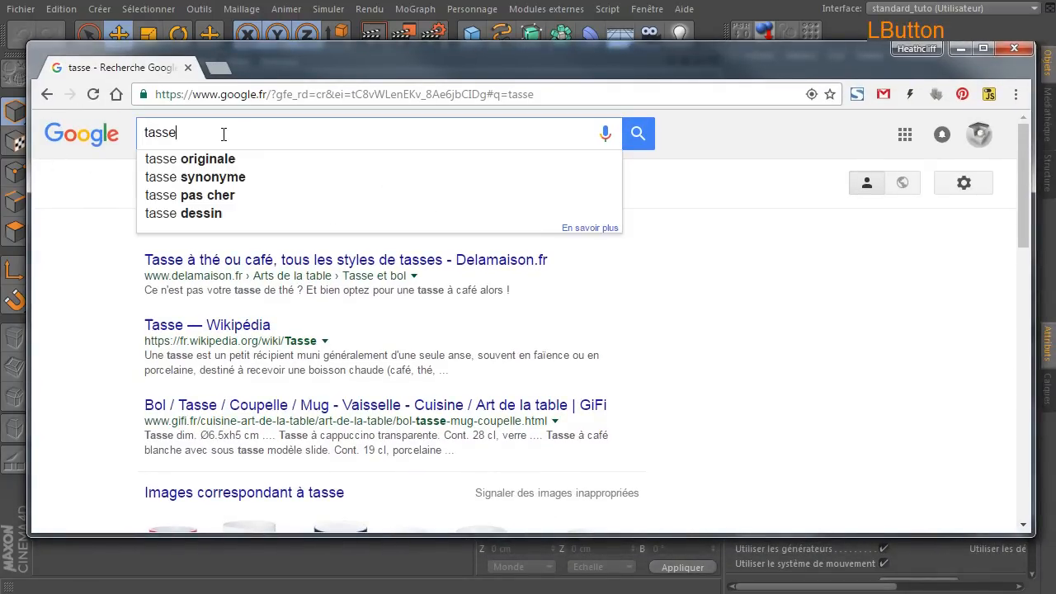
click(85, 226)
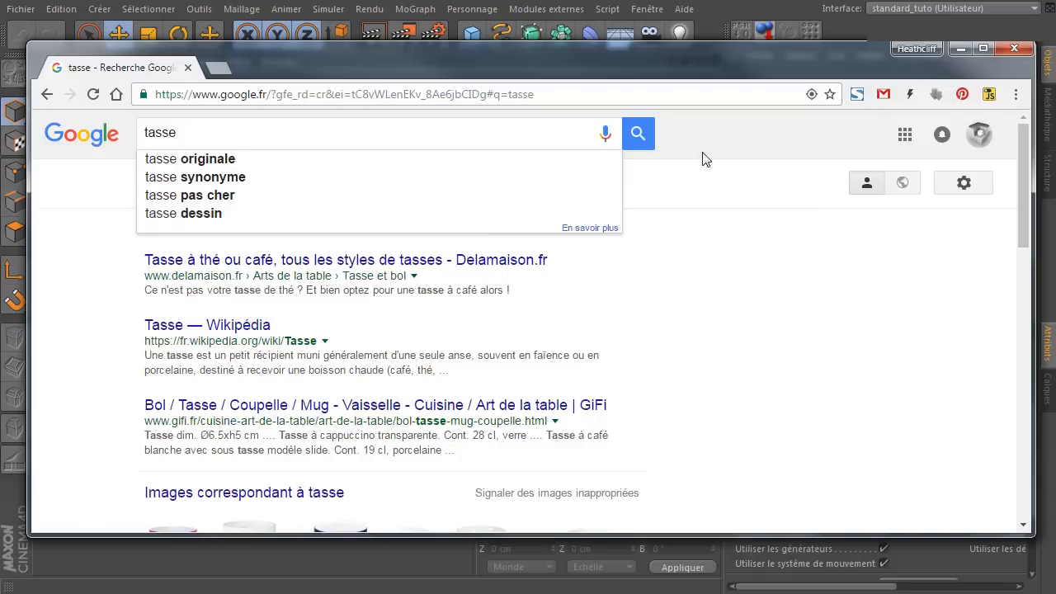
click(408, 125)
key(Return)
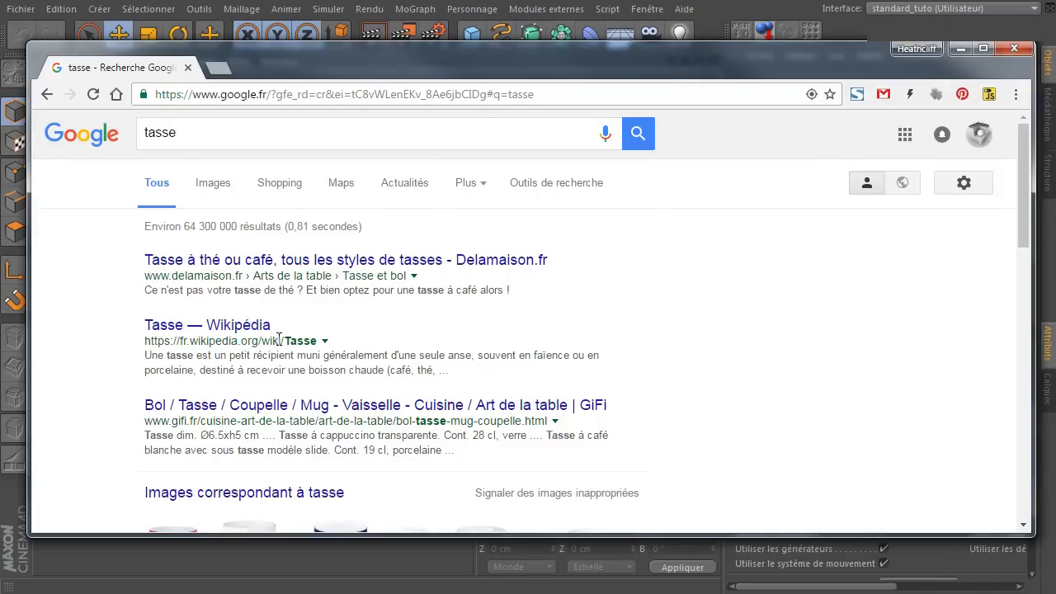
click(202, 186)
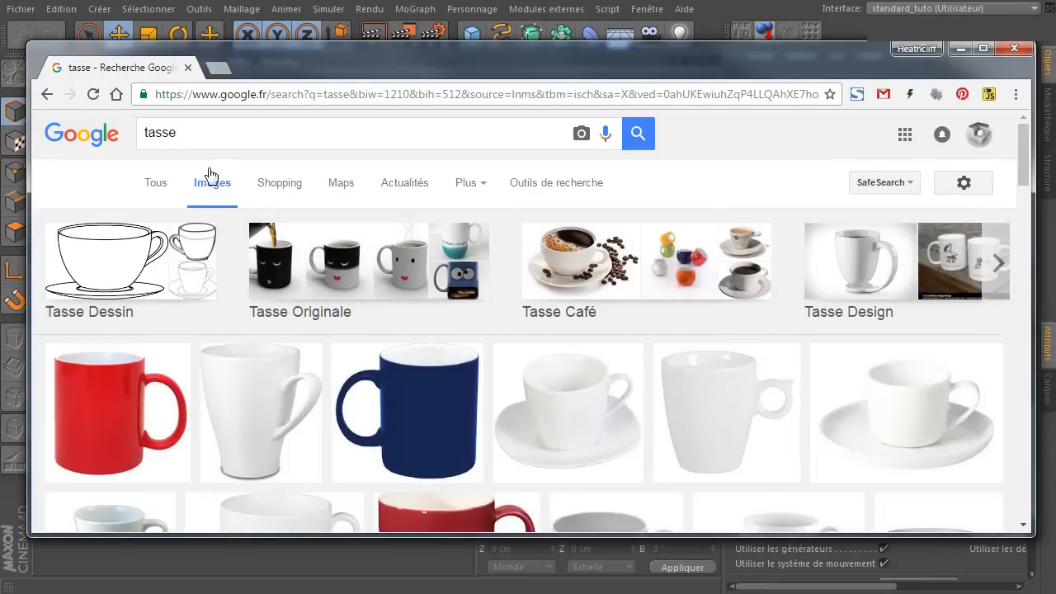
mouse_move(268, 64)
mouse_down()
mouse_move(258, 49)
mouse_move(253, 74)
mouse_up()
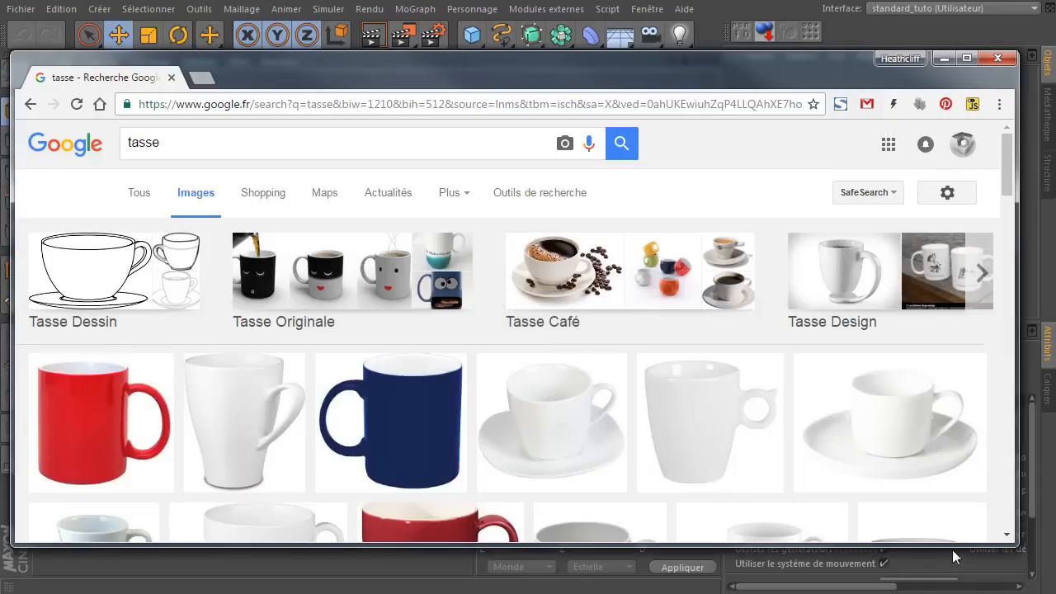
drag(954, 547, 955, 575)
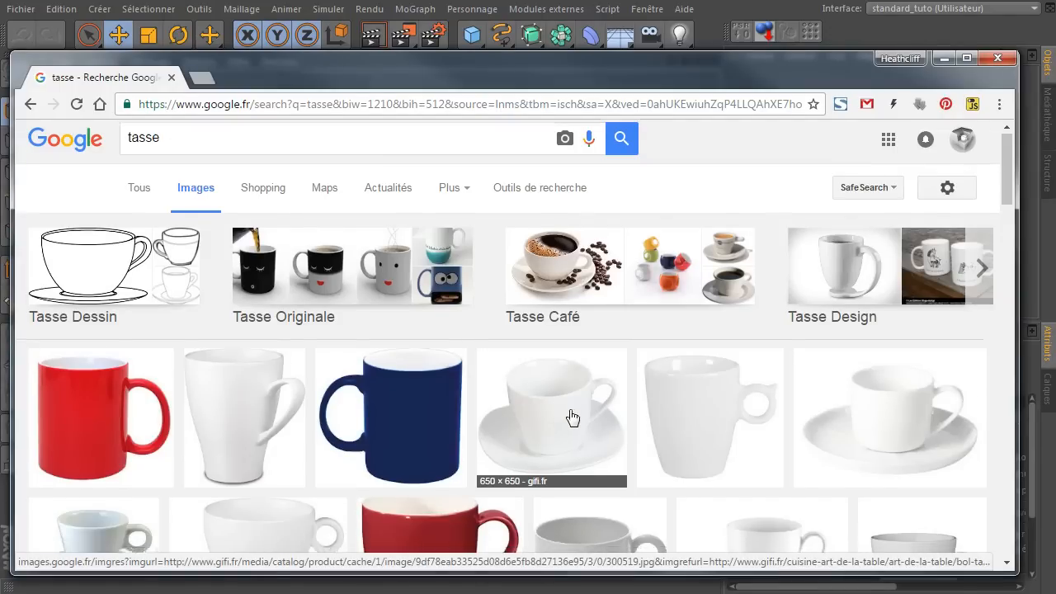
Examine the cup image results for different body and handle shapes as modelling reference, then return to Cinema 4D.
scroll(577, 418, down, 1)
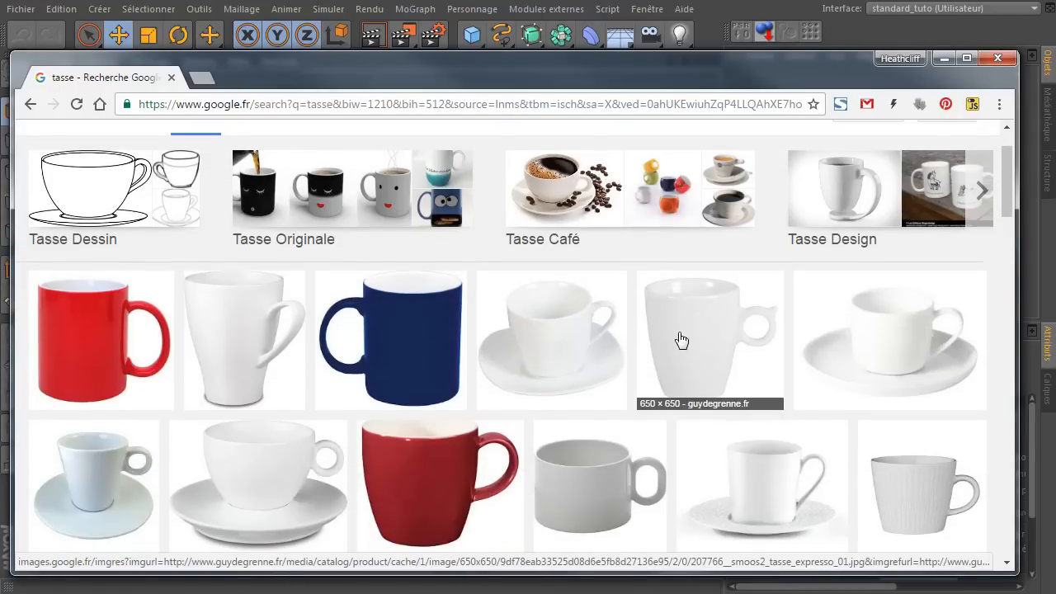
scroll(682, 341, down, 1)
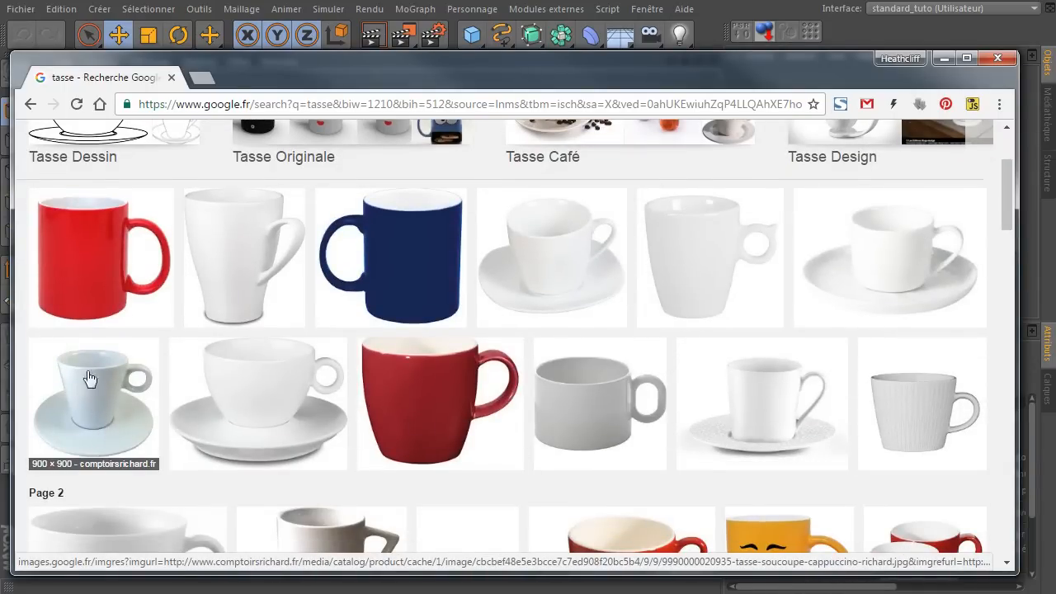
scroll(46, 307, down, 2)
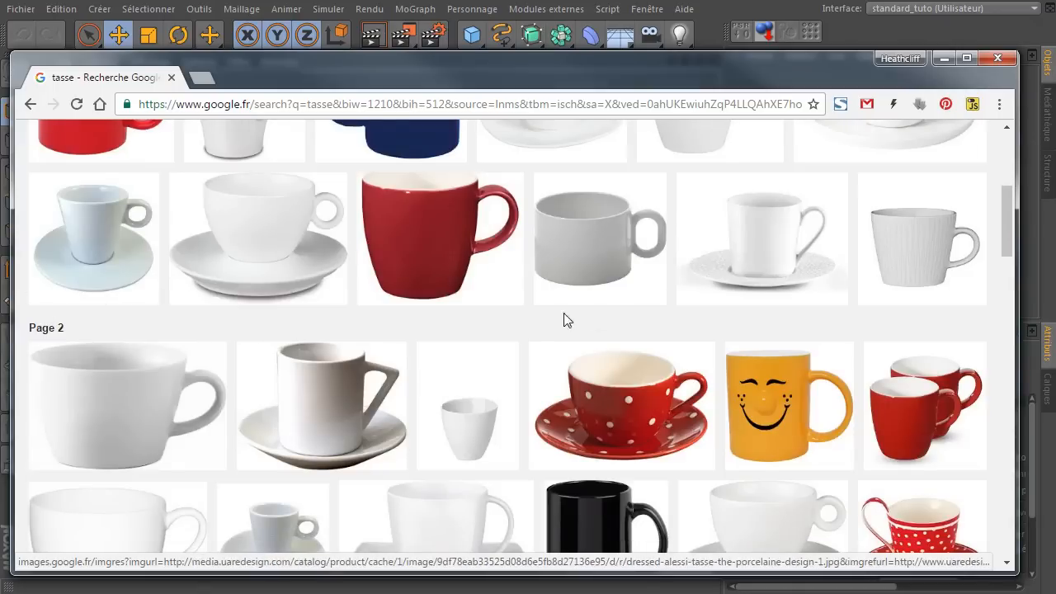
scroll(537, 325, down, 1)
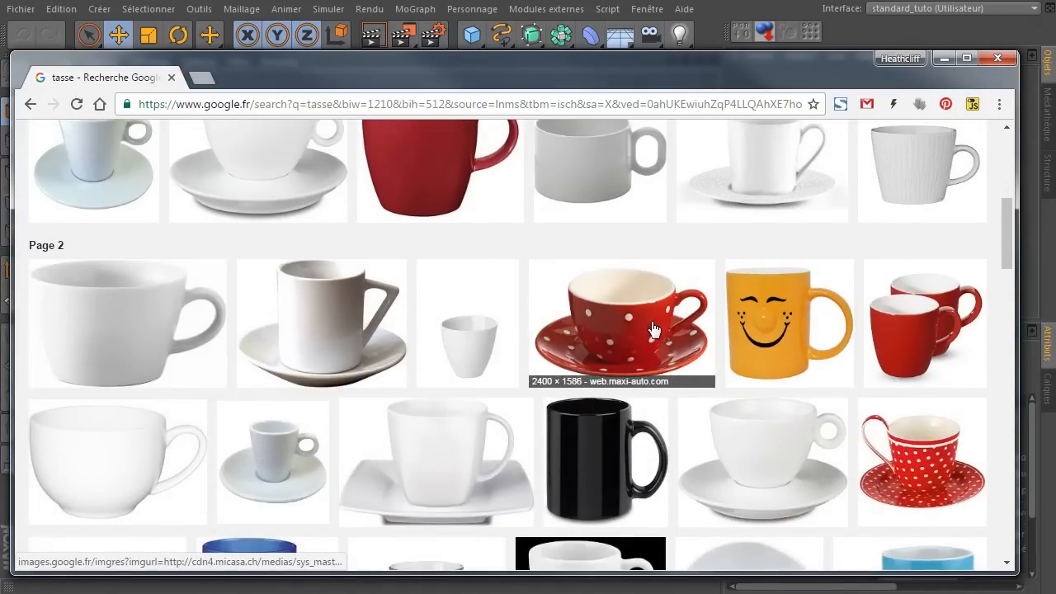
scroll(710, 372, down, 2)
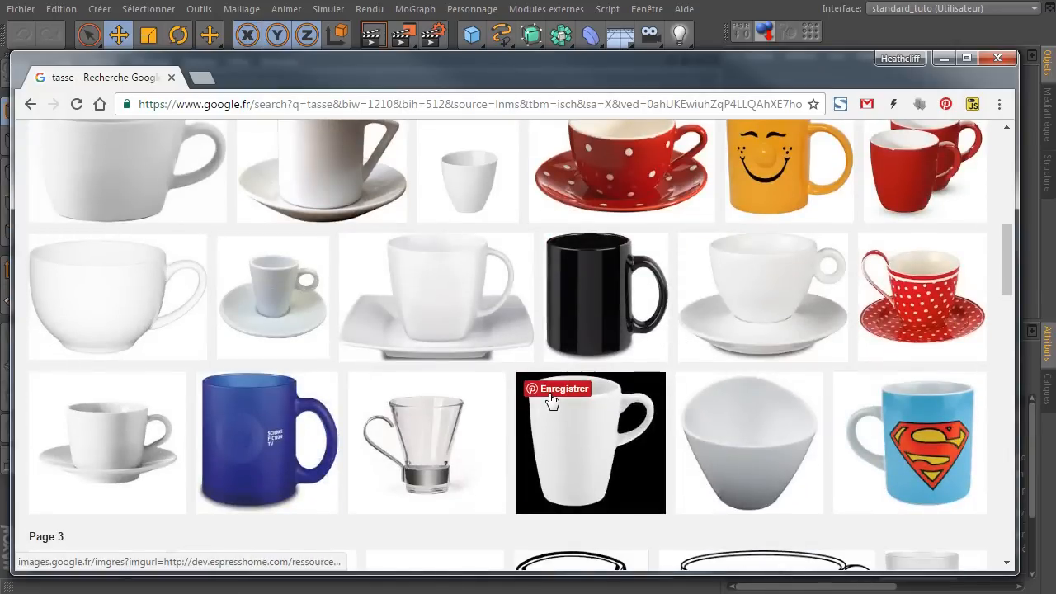
scroll(551, 400, down, 5)
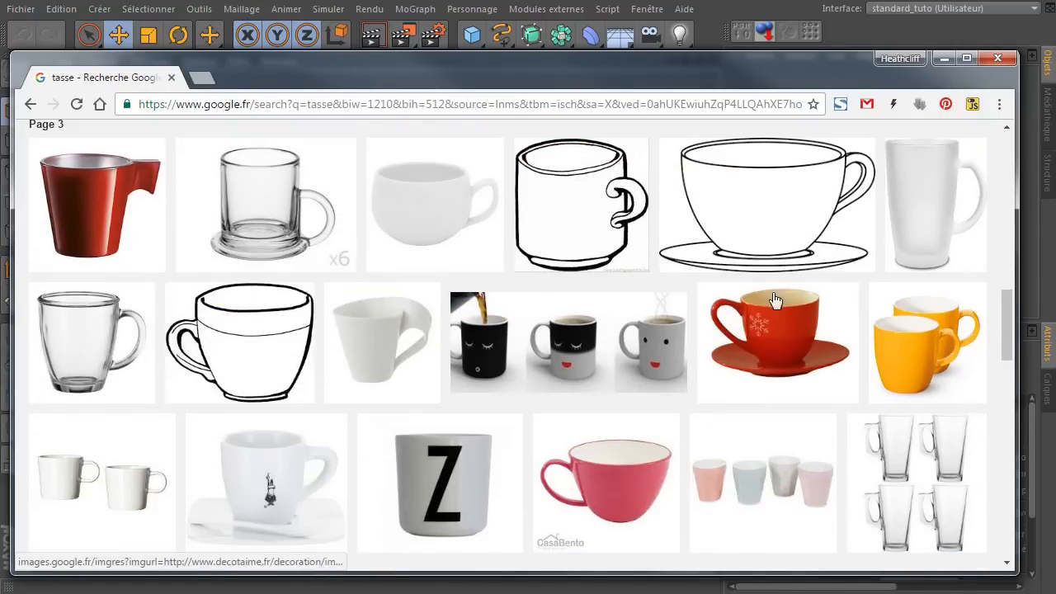
scroll(471, 365, down, 2)
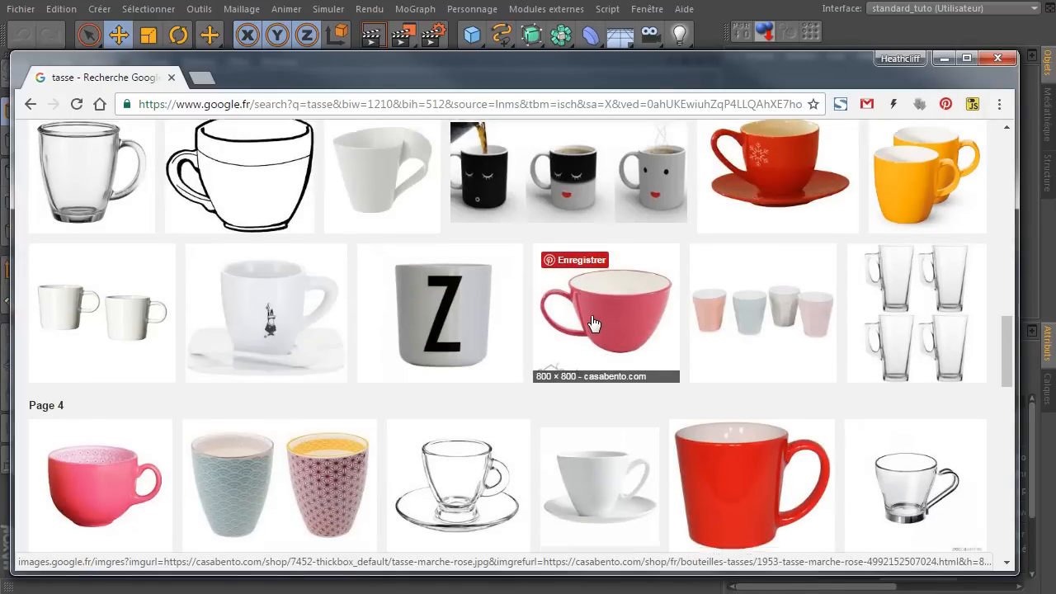
scroll(594, 322, down, 3)
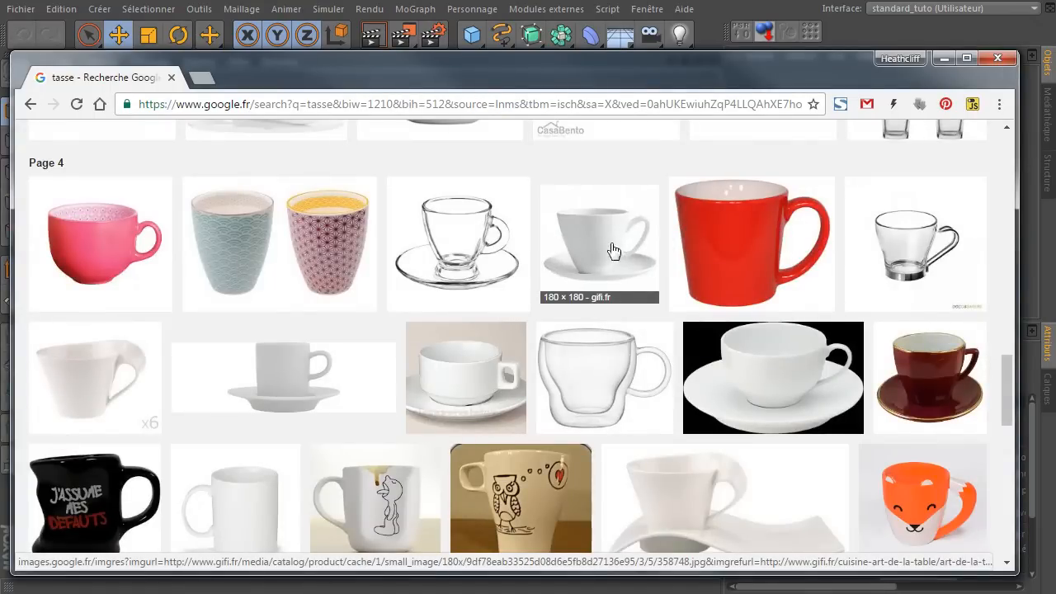
scroll(650, 335, down, 2)
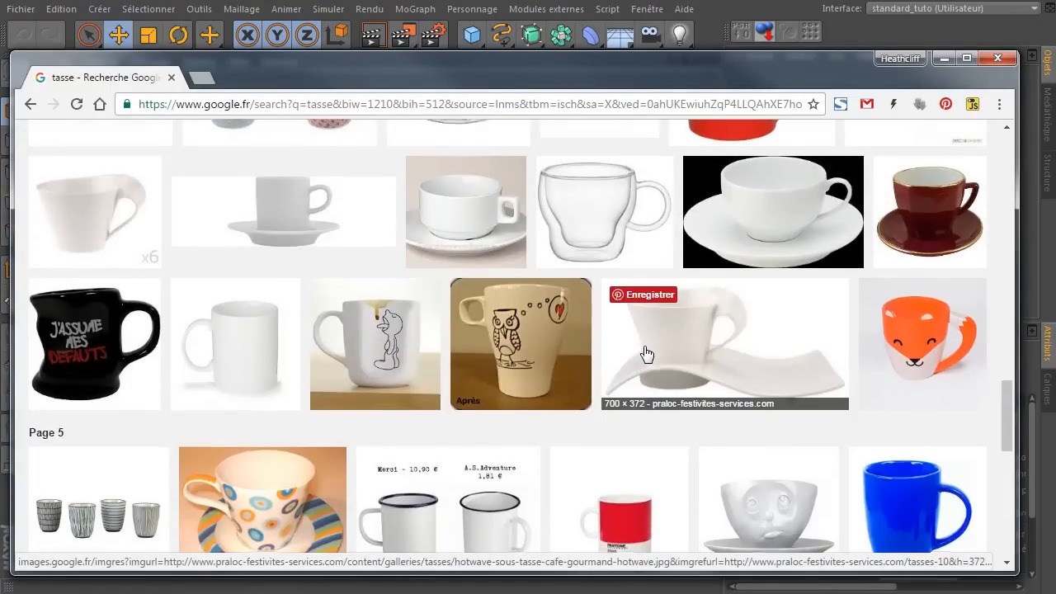
scroll(639, 351, down, 5)
scroll(638, 354, down, 2)
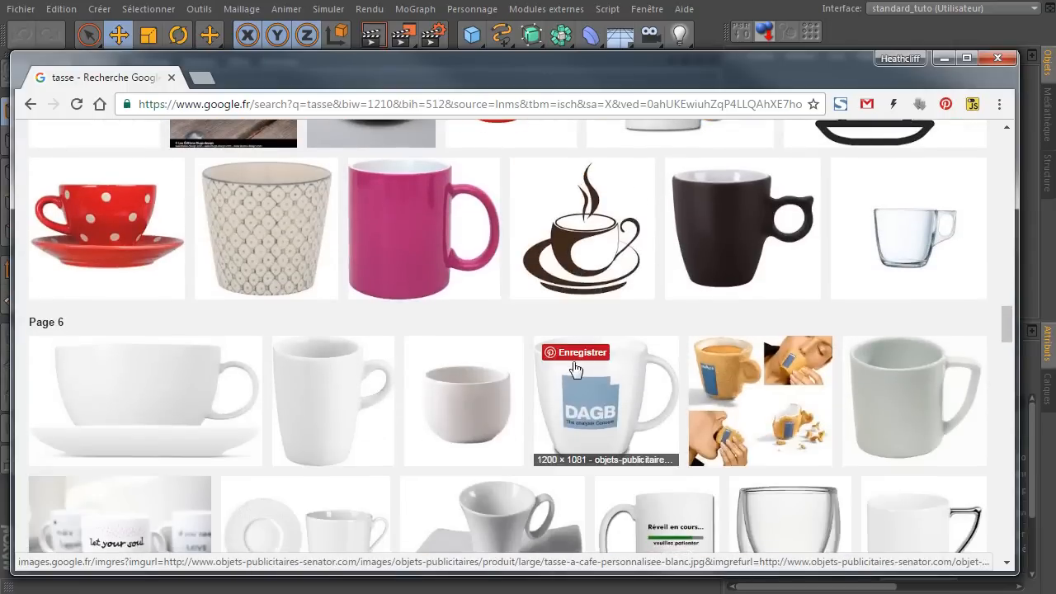
scroll(571, 345, down, 1)
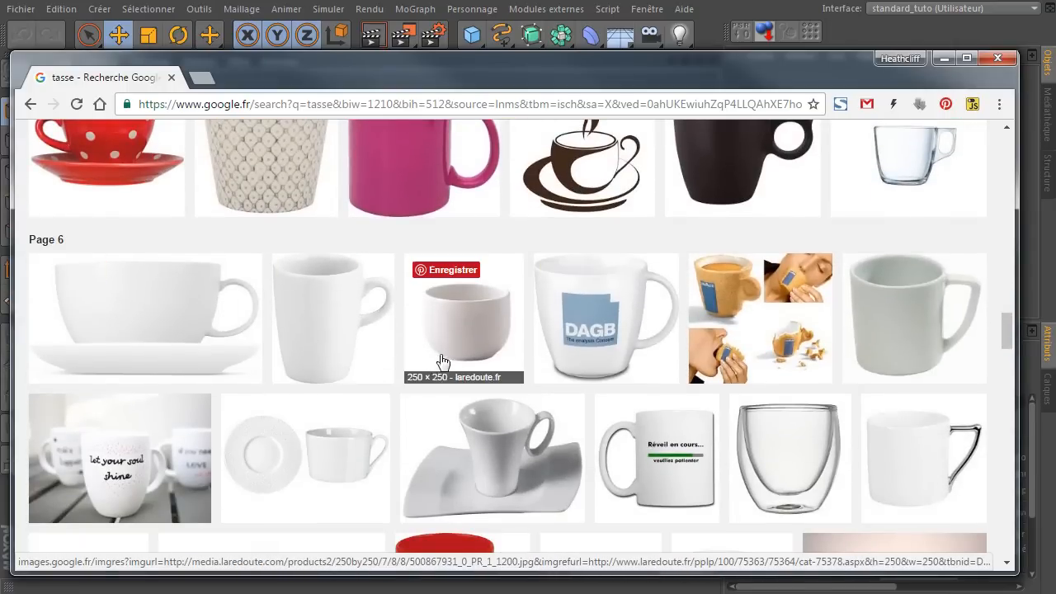
drag(323, 76, 1055, 164)
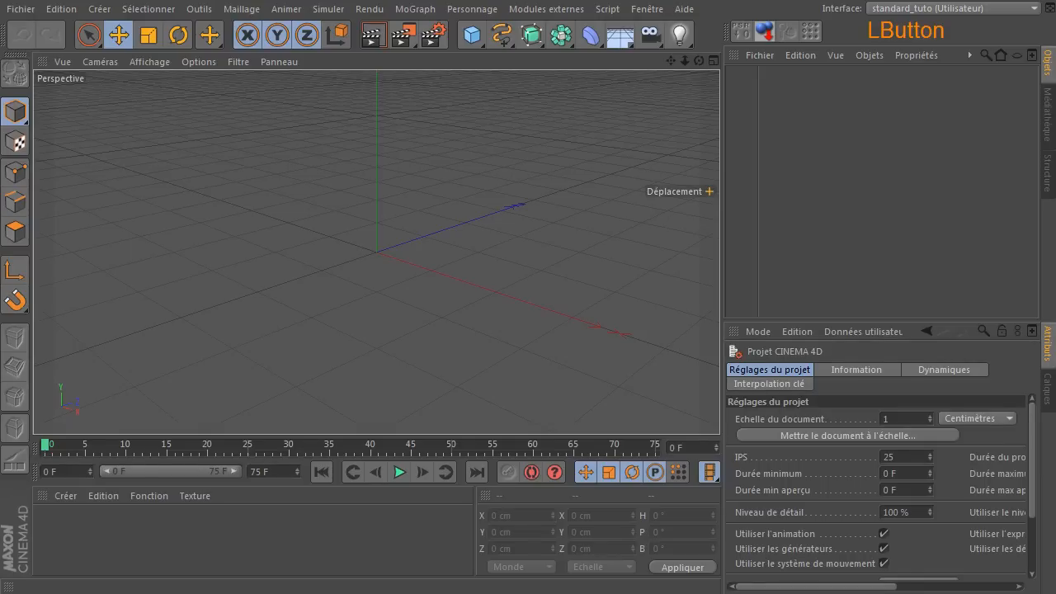
click(710, 191)
click(710, 191)
click(851, 240)
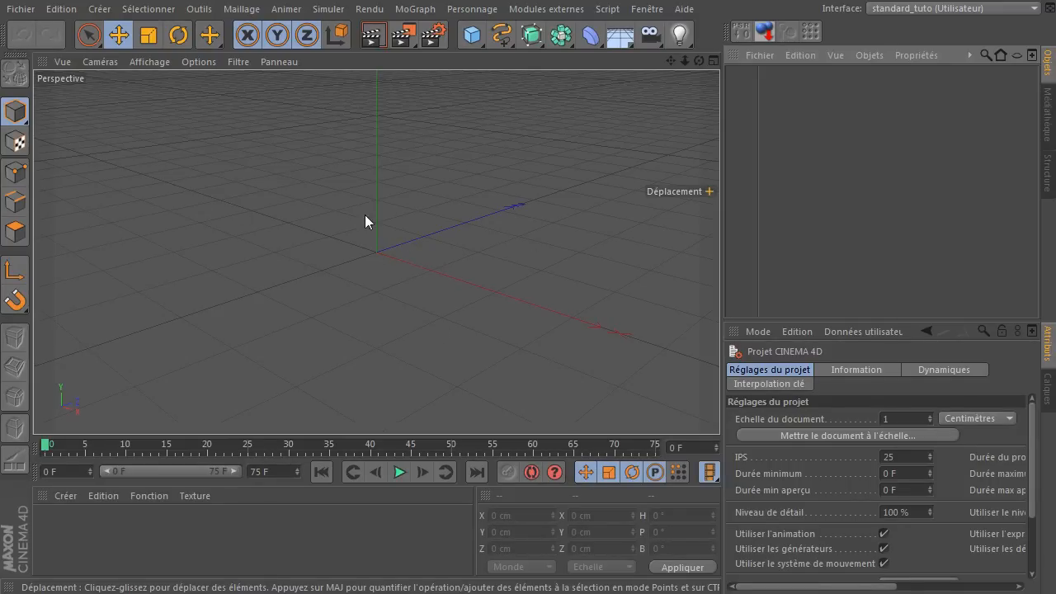
click(531, 35)
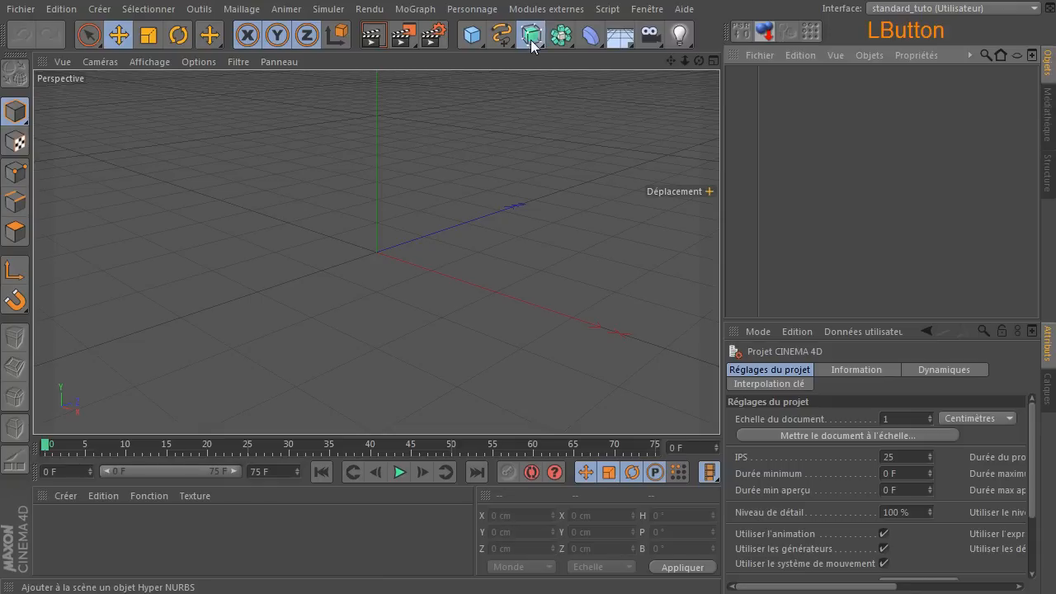
click(822, 240)
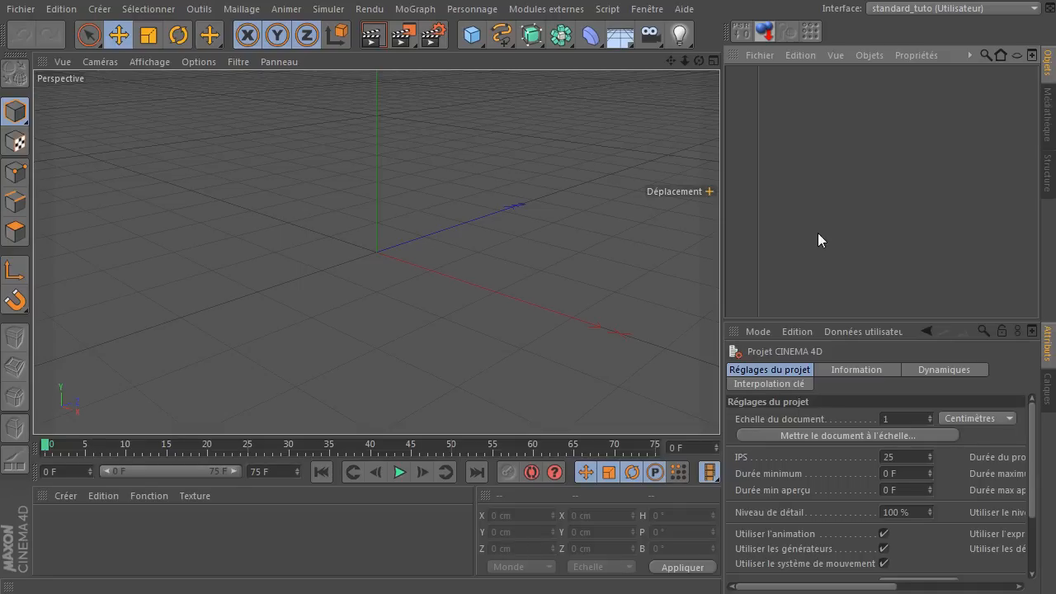
Maximize the Droite view and frame the fine grid around the area beside the vertical axis and above the Z axis.
middle_click(483, 216)
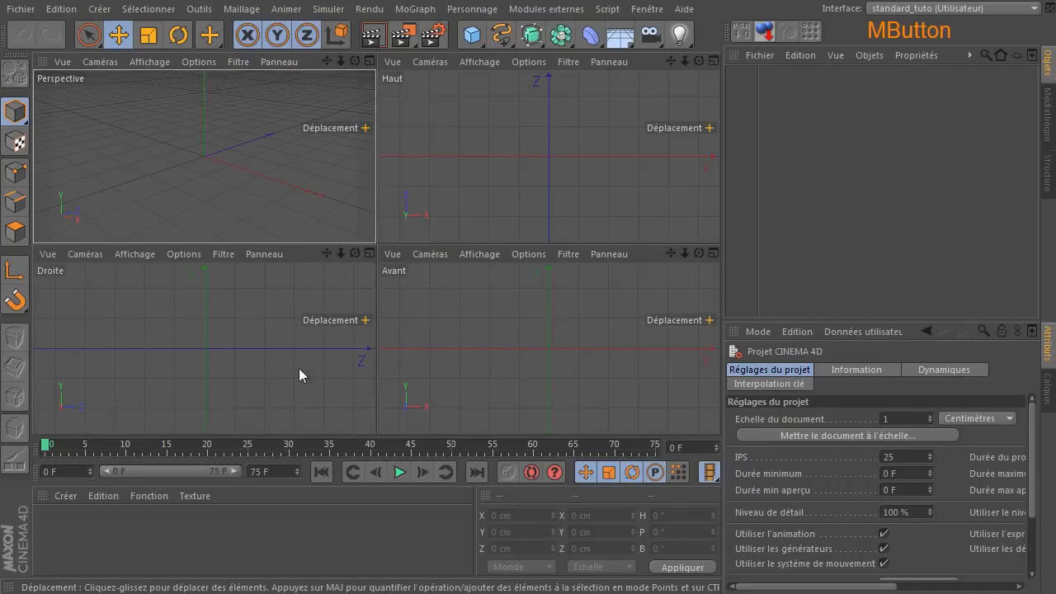
middle_click(108, 288)
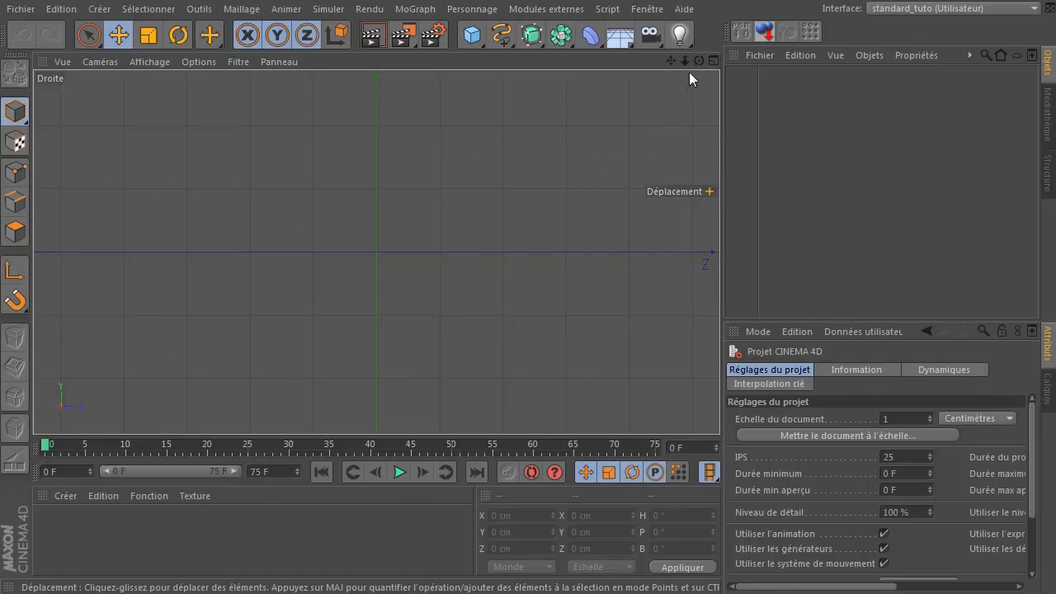
drag(686, 61, 607, 142)
drag(685, 61, 676, 174)
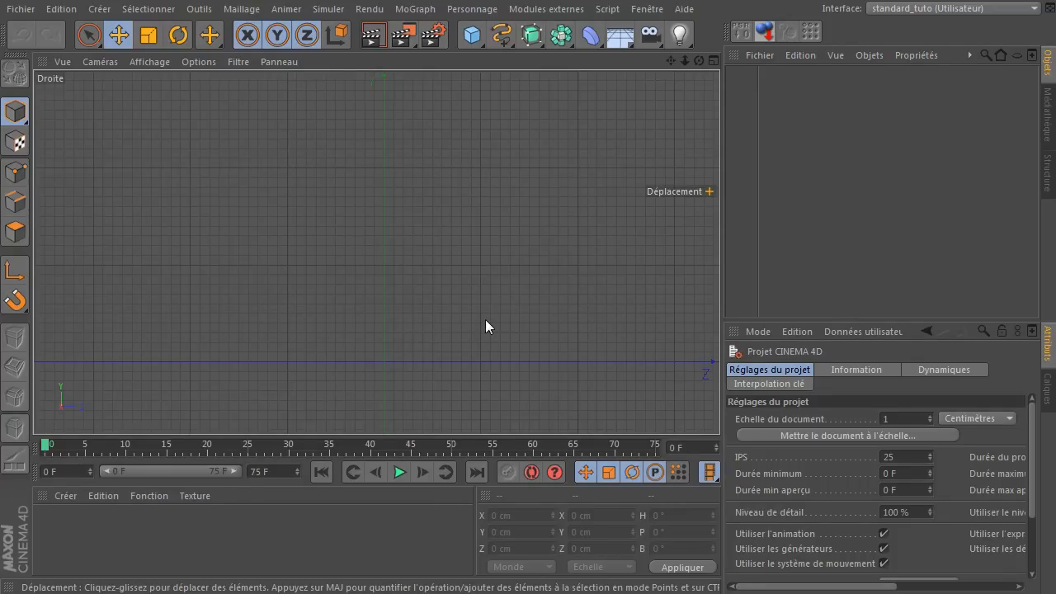
drag(674, 62, 804, 78)
drag(376, 251, 497, 220)
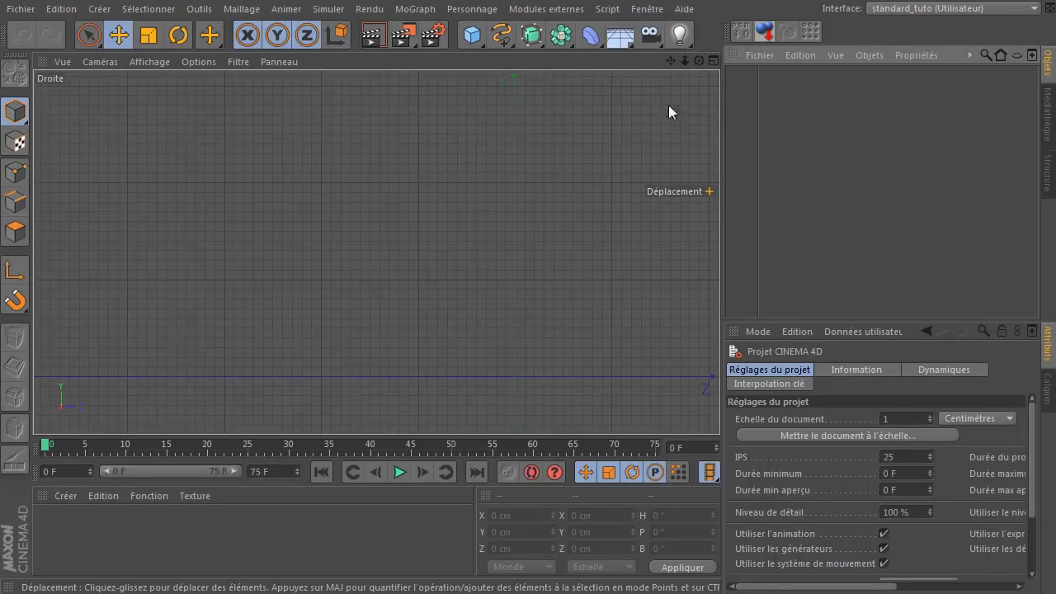
drag(671, 61, 377, 252)
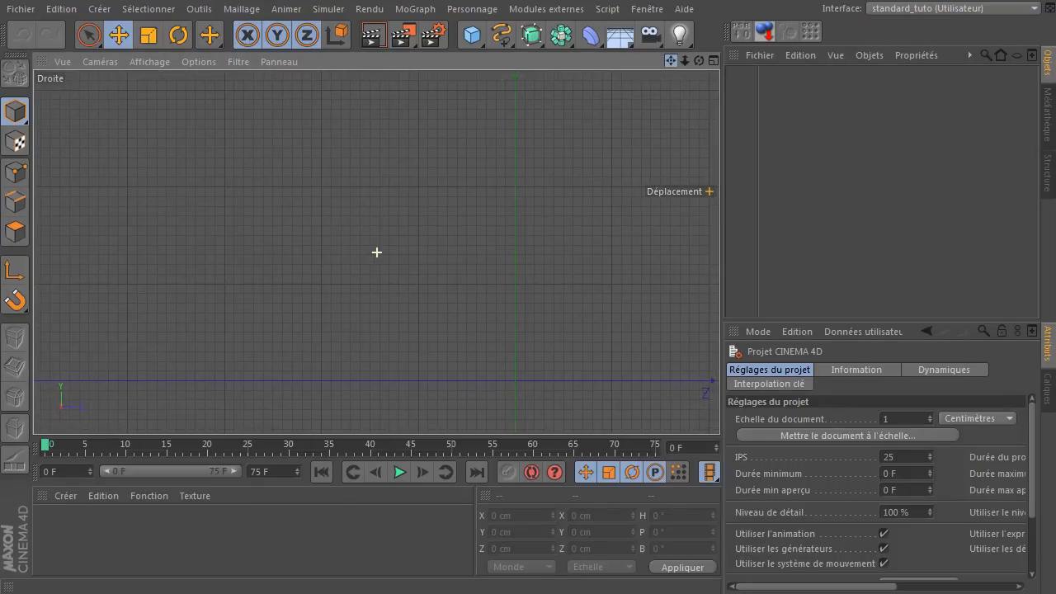
click(616, 221)
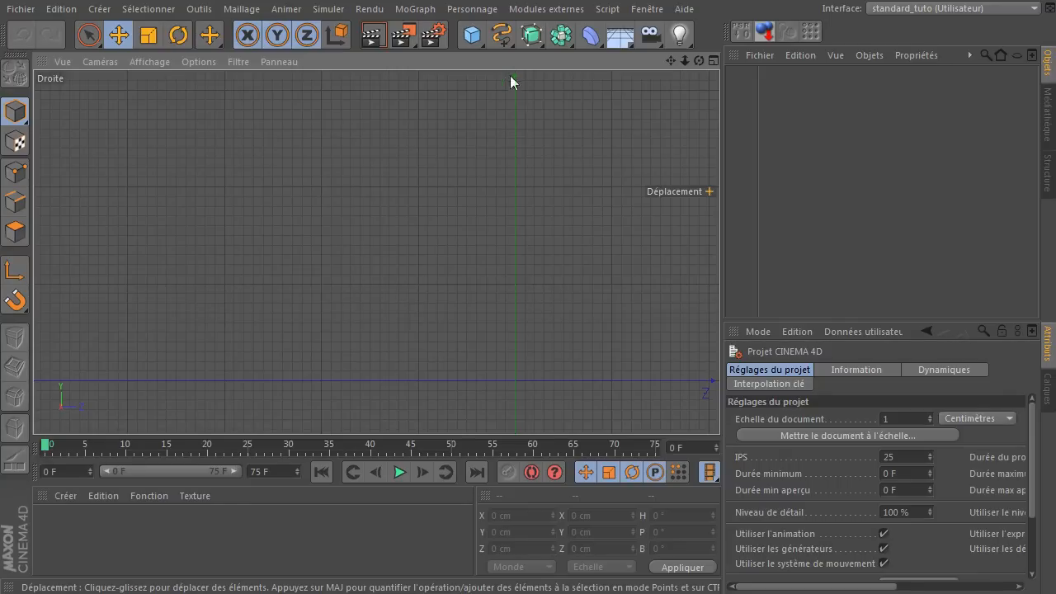
Draw the profile's underside as a four-point linear spline from near the vertical axis, through the foot, to about Y 677, Z -4416 cm.
click(500, 38)
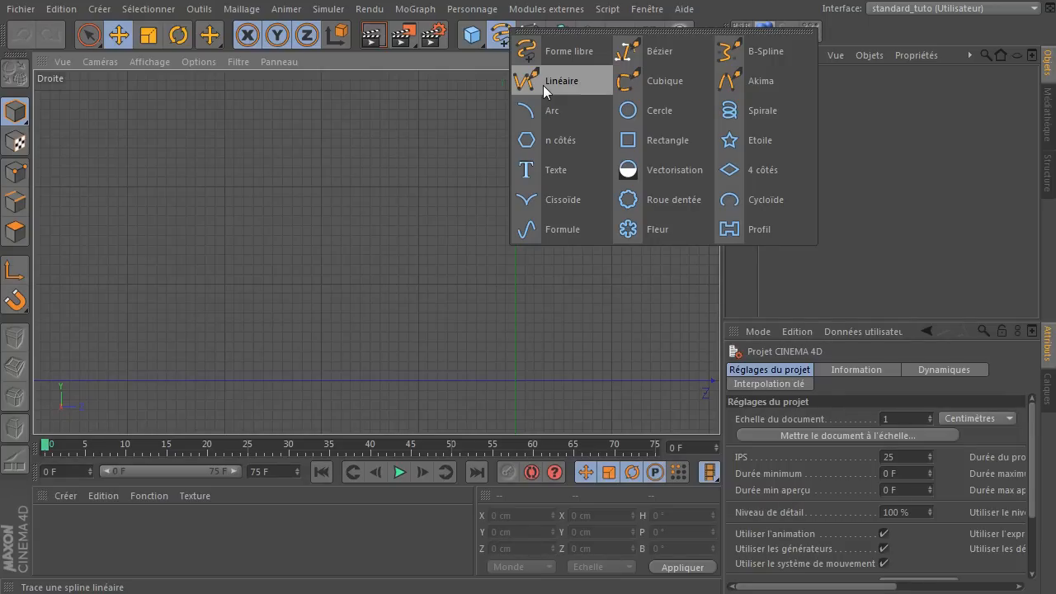
click(543, 85)
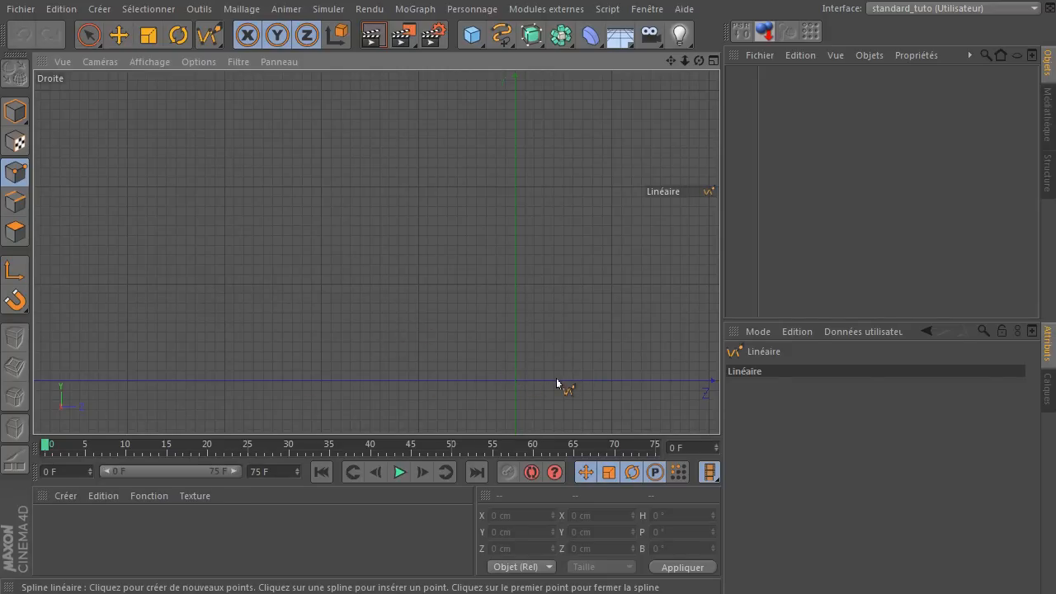
click(513, 373)
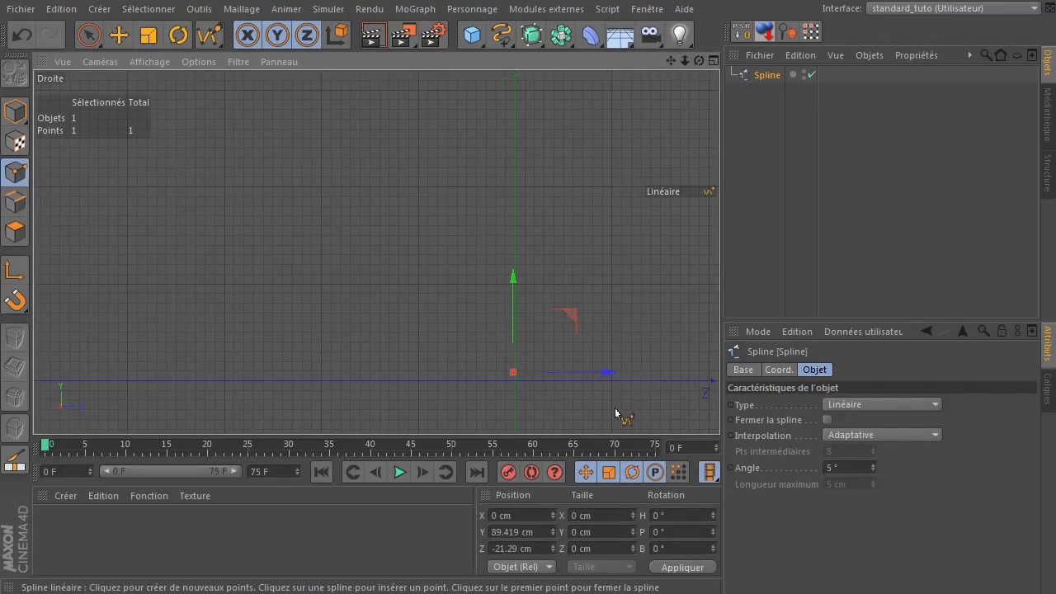
click(404, 370)
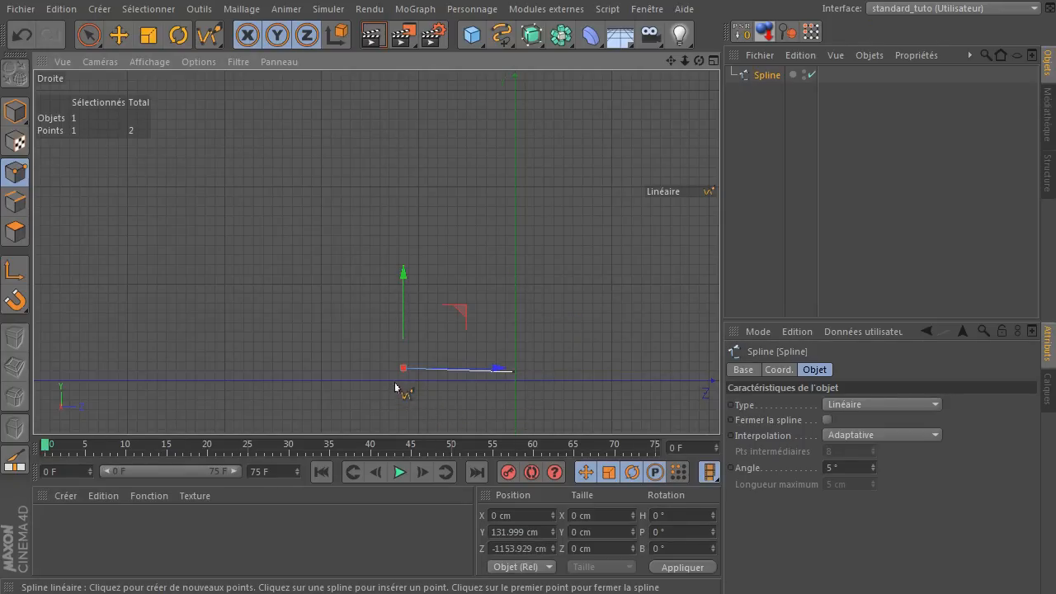
click(395, 381)
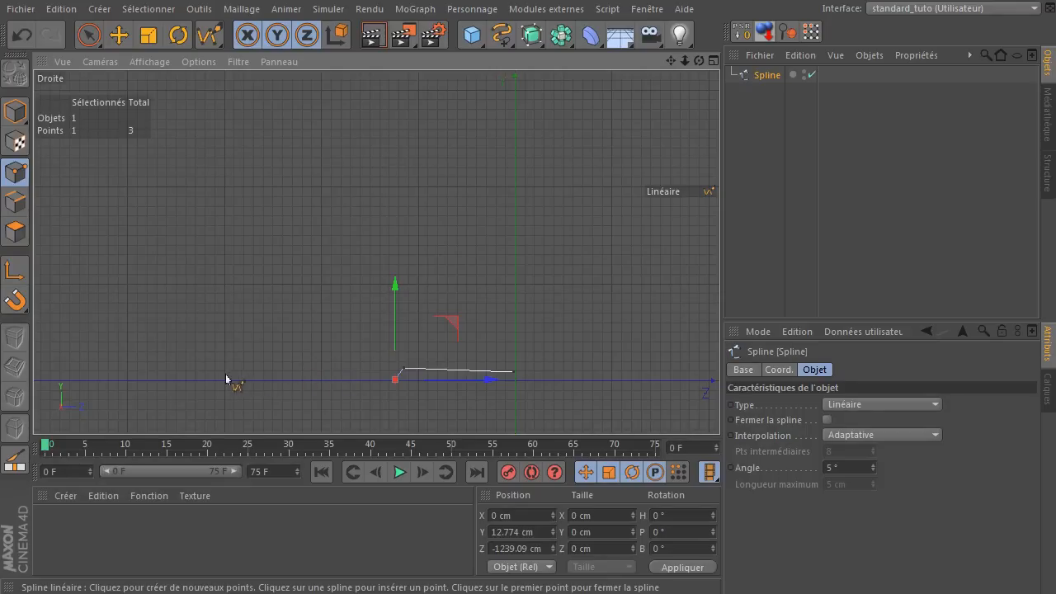
click(90, 315)
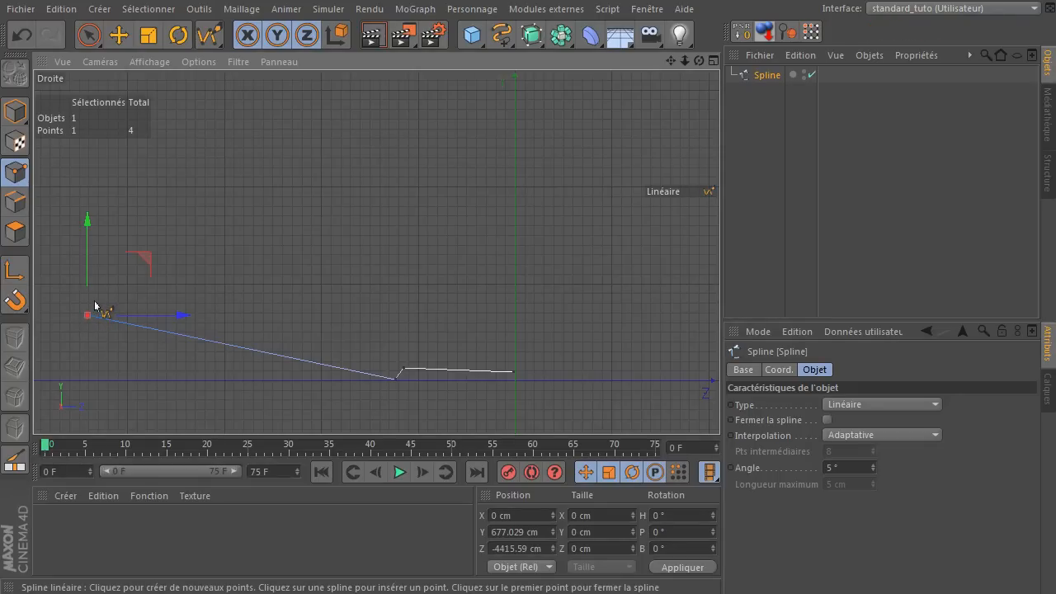
Continue the spline over the rim and back along the upper side, ending near the vertical axis at about Y 311, Z -30 cm.
click(95, 301)
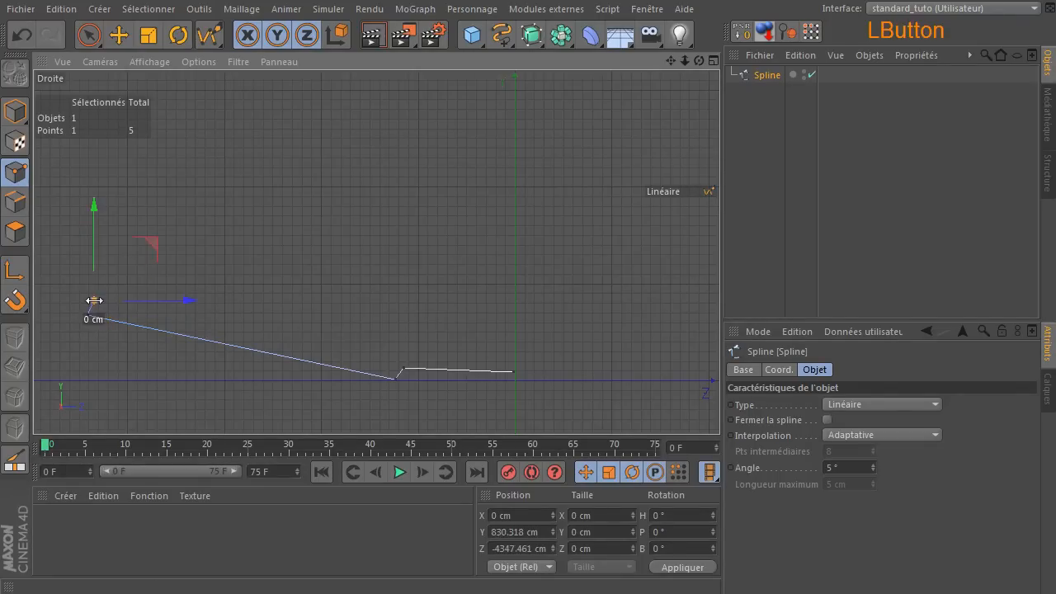
click(370, 351)
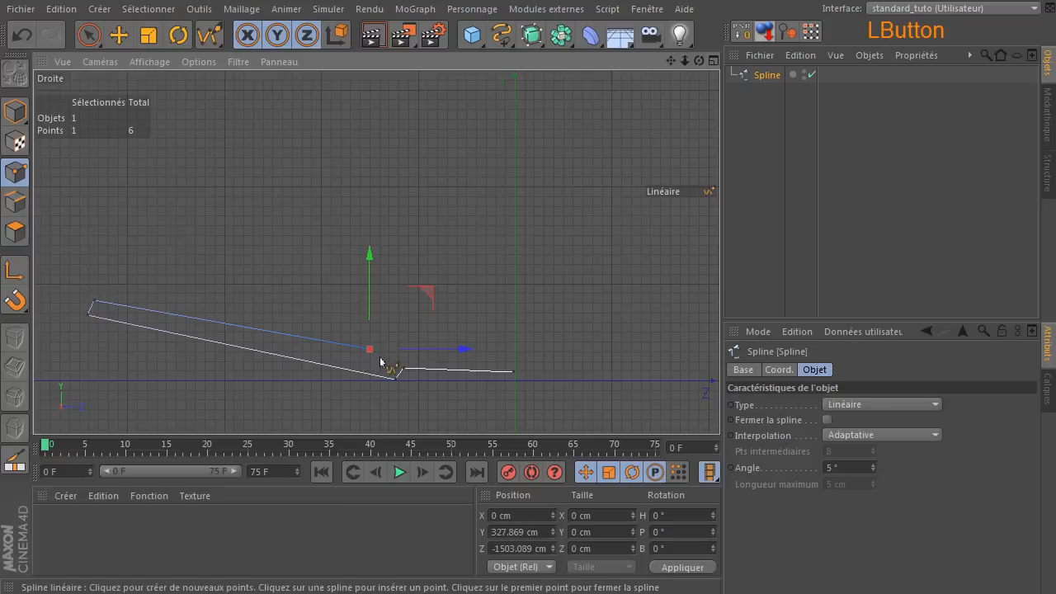
click(380, 357)
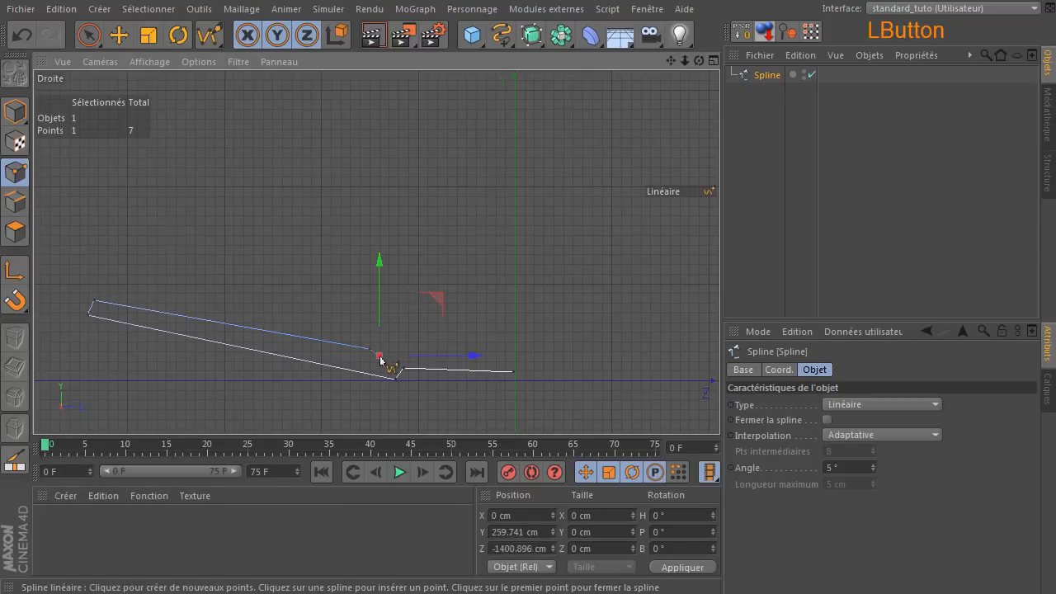
click(514, 353)
key(Return)
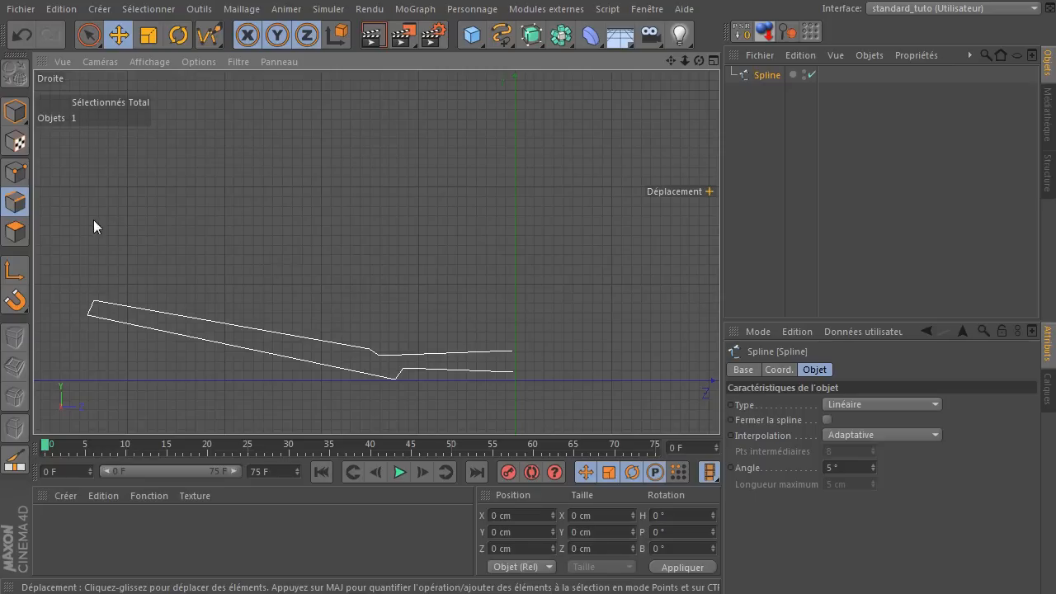
In point mode, select the spline's lower point beside the vertical axis and set its position to Y 90 cm, Z 0 cm.
click(14, 172)
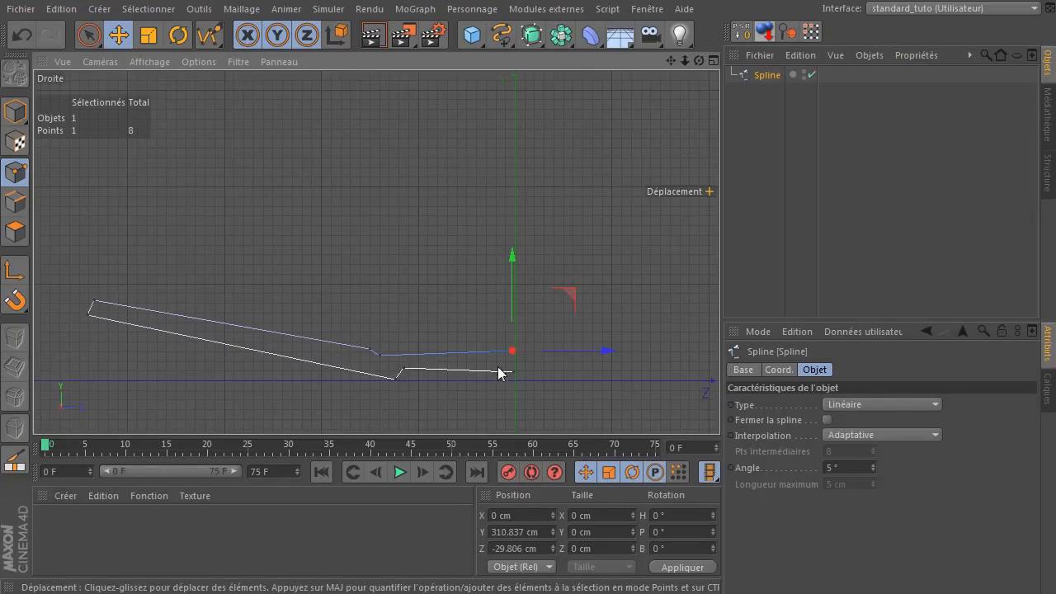
click(89, 34)
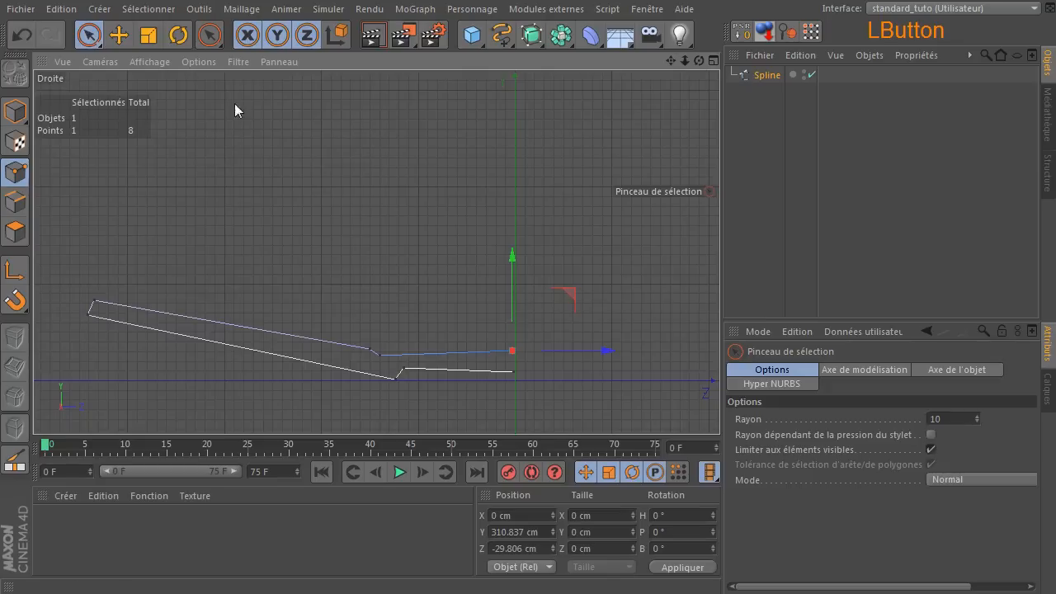
drag(517, 380, 531, 377)
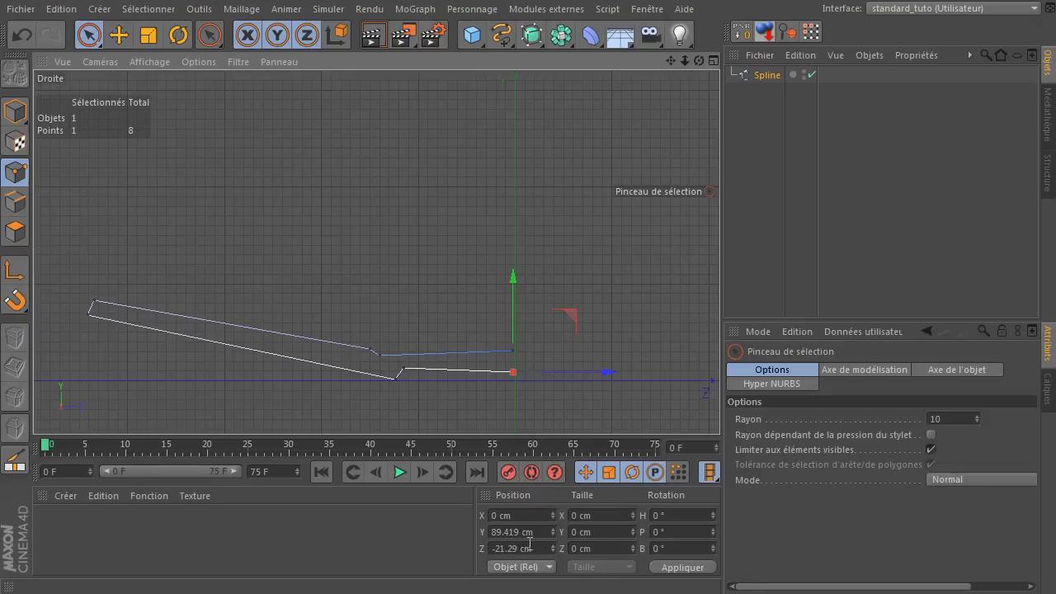
click(541, 515)
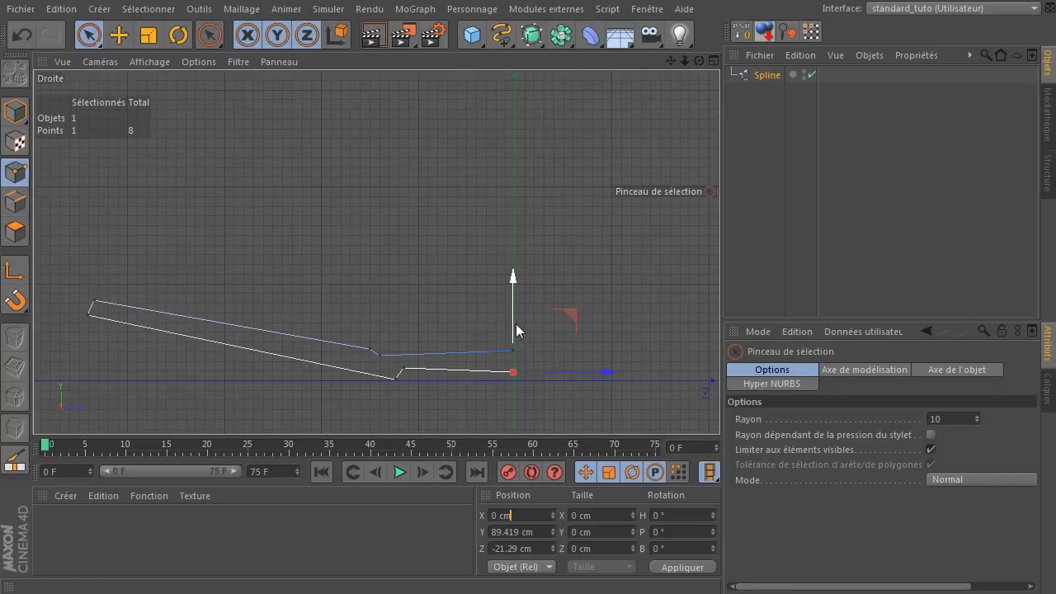
click(542, 531)
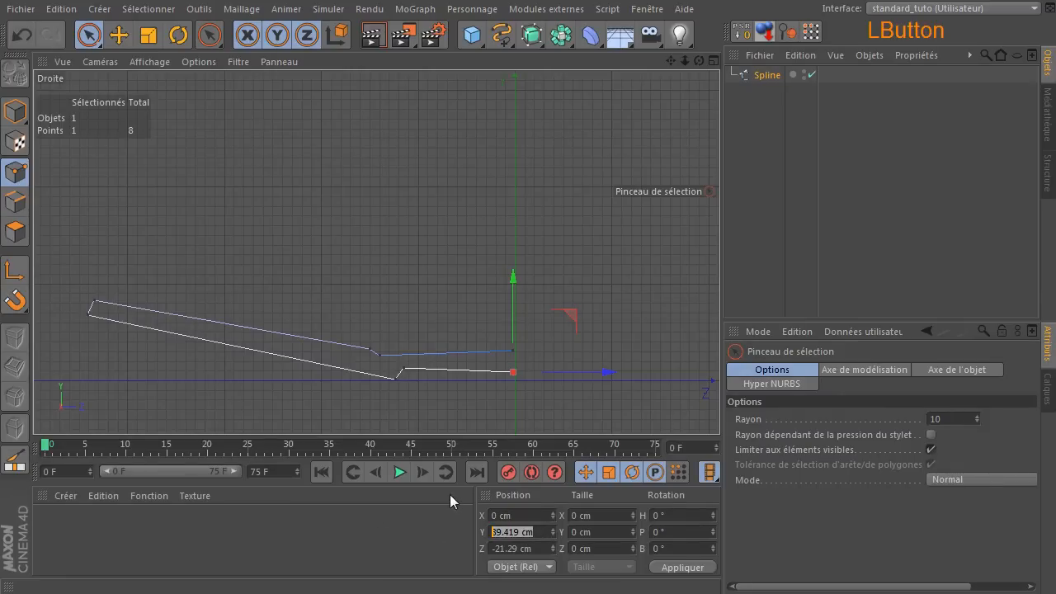
text(90)
key(Return)
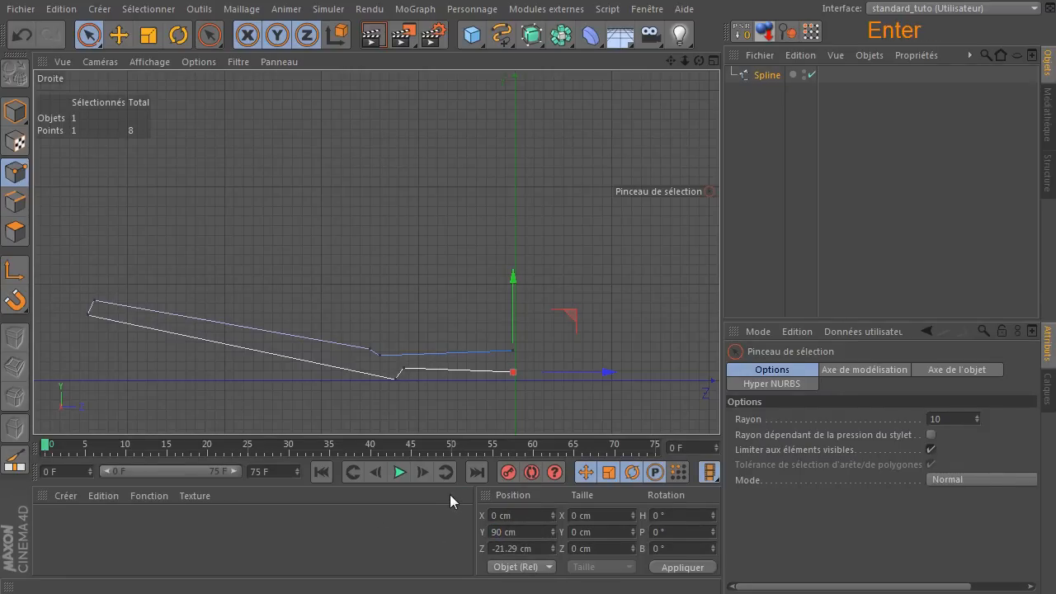
click(543, 548)
text(0)
key(Return)
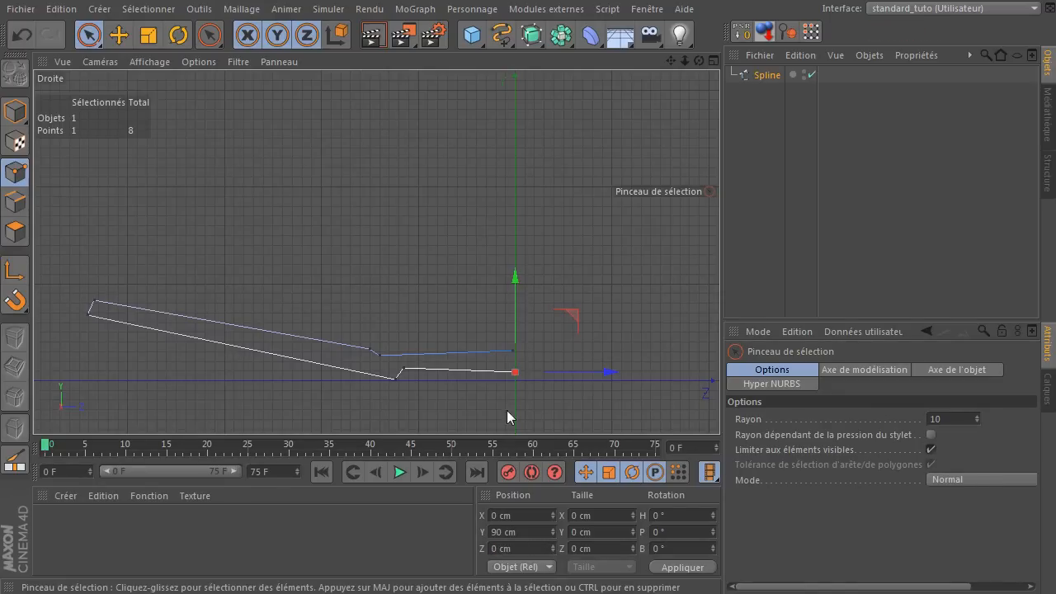
Set the Y position of the inner foot point on the underside to 90 cm to level the base segment.
click(417, 376)
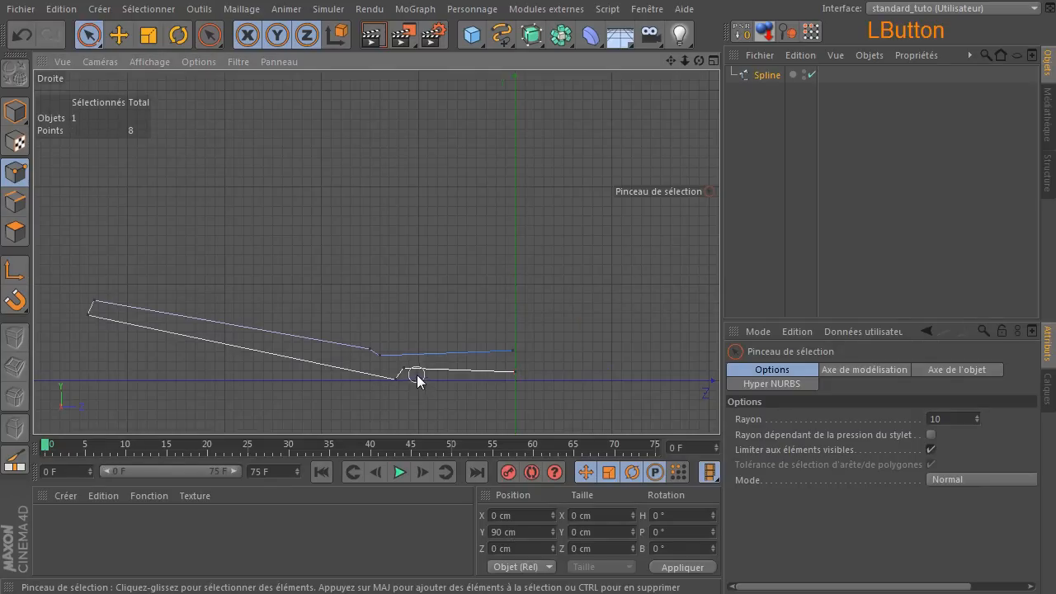
drag(542, 532, 434, 529)
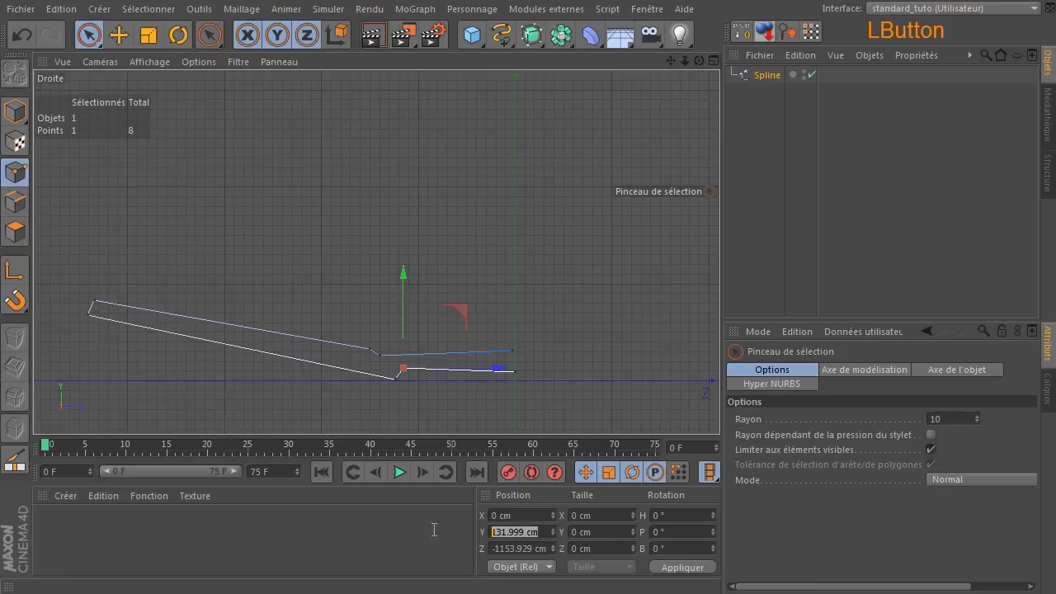
text(90)
key(Return)
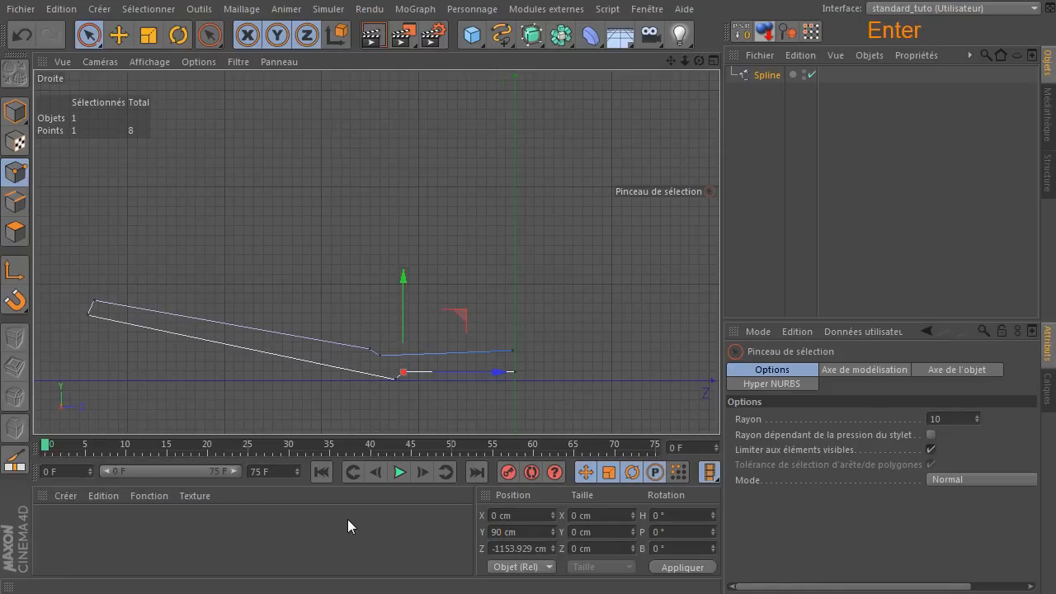
click(505, 390)
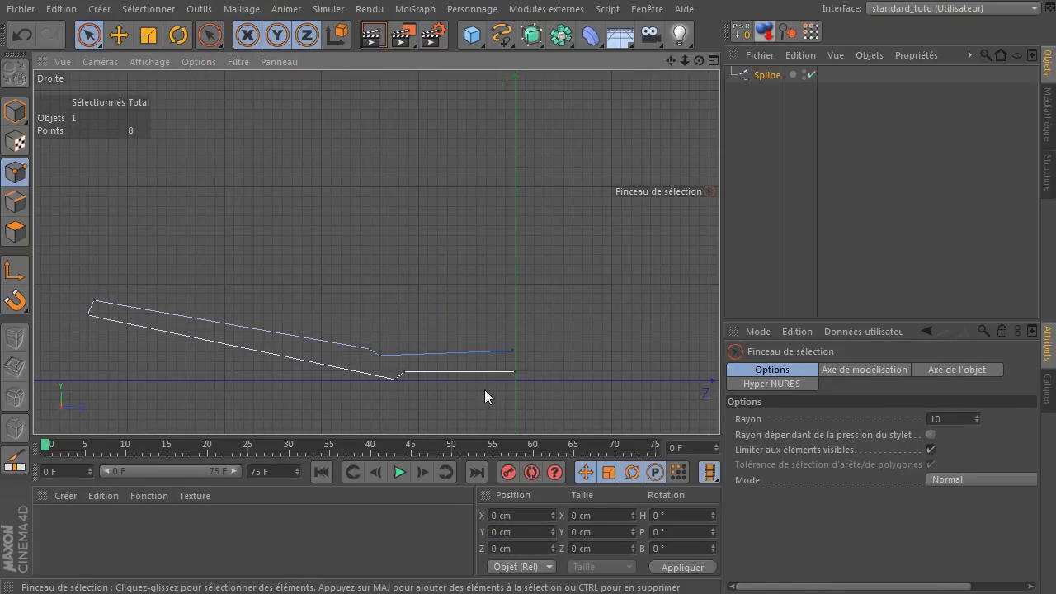
Move the lowest foot point slightly outward along Z, away from the vertical axis, to make the foot's inner slope gentler.
click(393, 384)
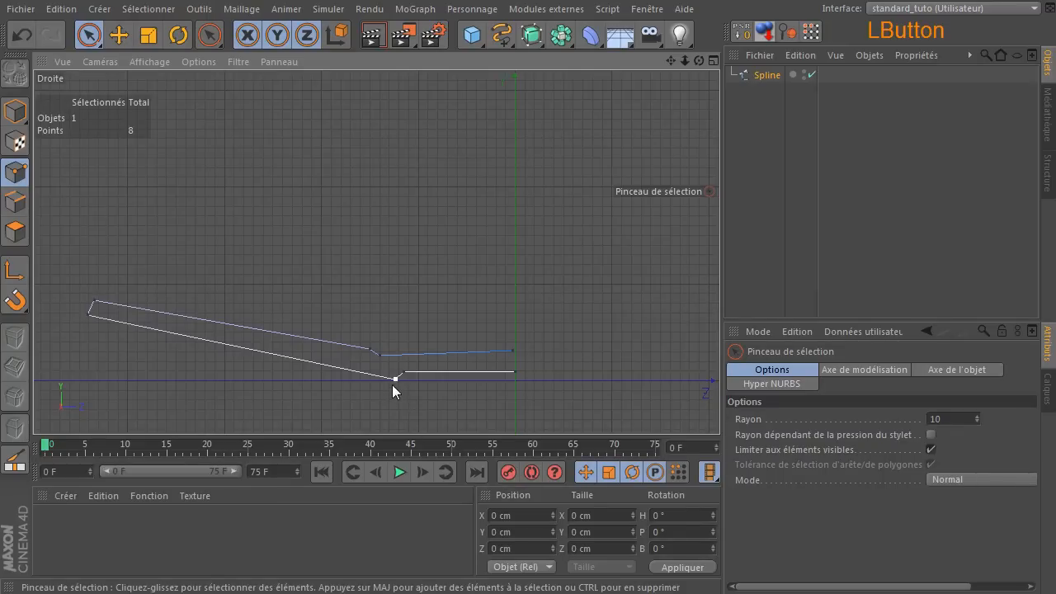
ctrl+scroll(377, 253, up, 3)
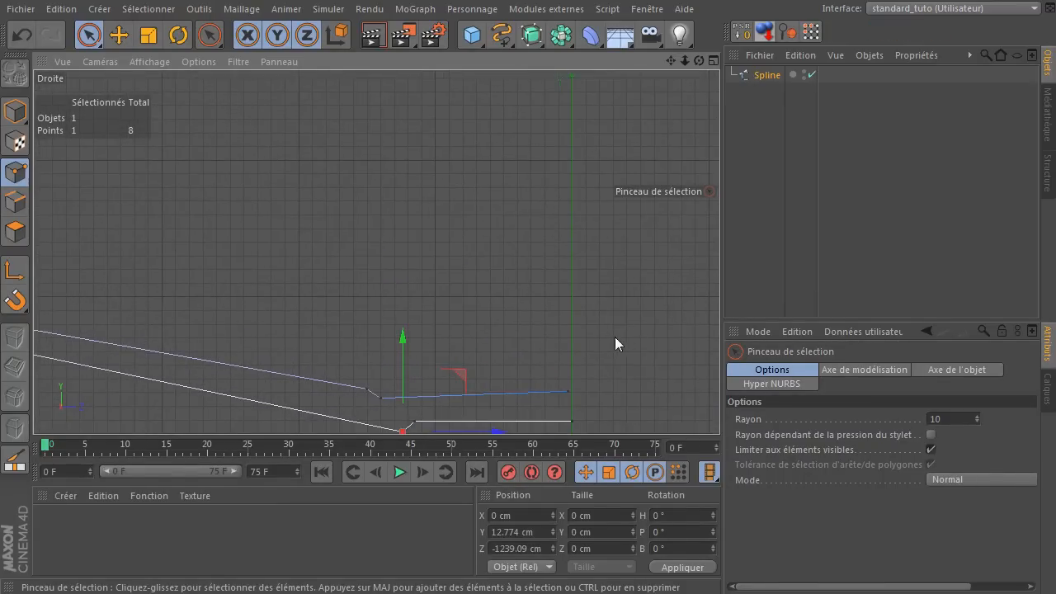
drag(541, 338, 637, 207)
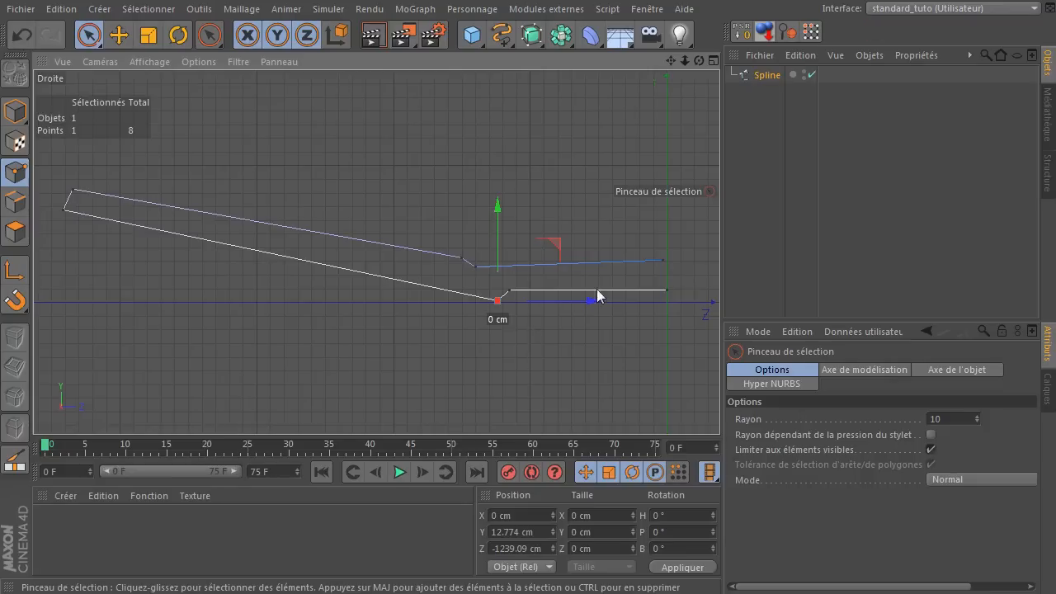
drag(554, 364, 528, 342)
drag(673, 58, 521, 371)
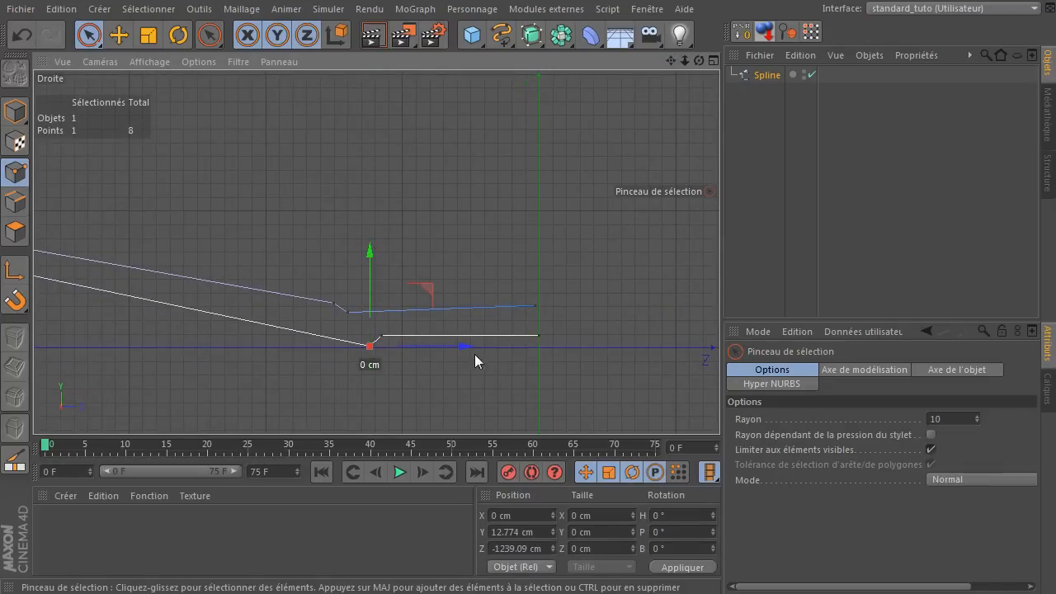
drag(467, 350, 446, 349)
click(444, 336)
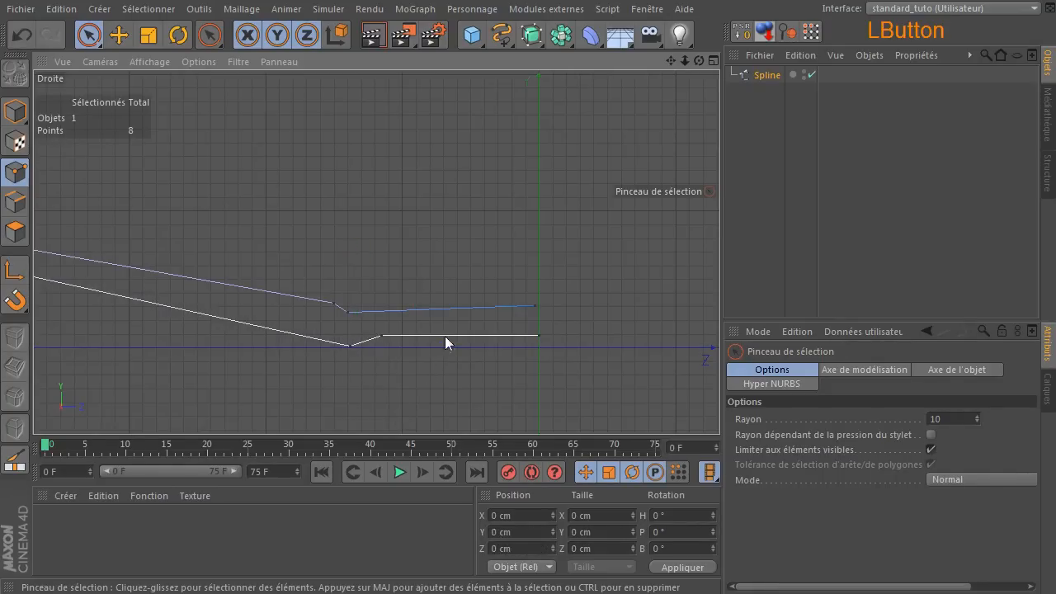
click(360, 346)
drag(447, 348, 448, 349)
click(382, 331)
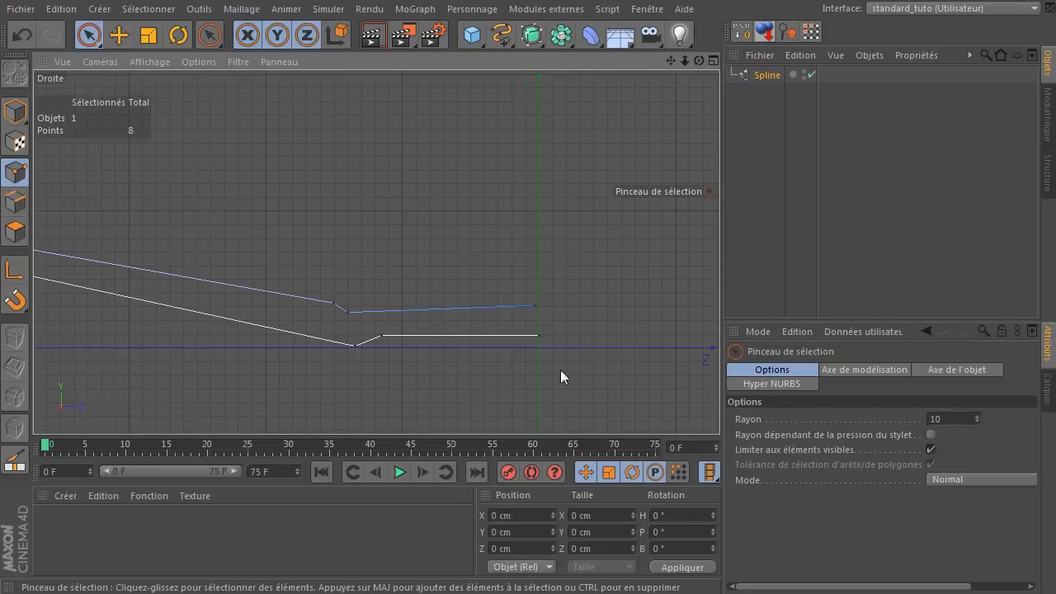
Move the upper rim point closer to the lower one, to about Y 781, Z -4381 cm, to thin the rim.
scroll(525, 368, down, 2)
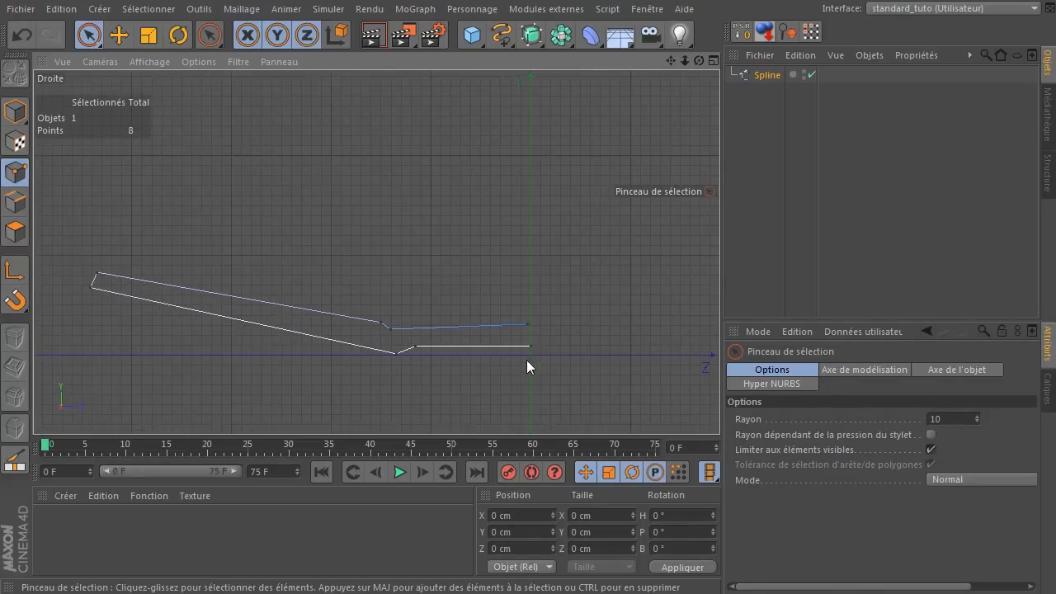
drag(361, 373, 471, 344)
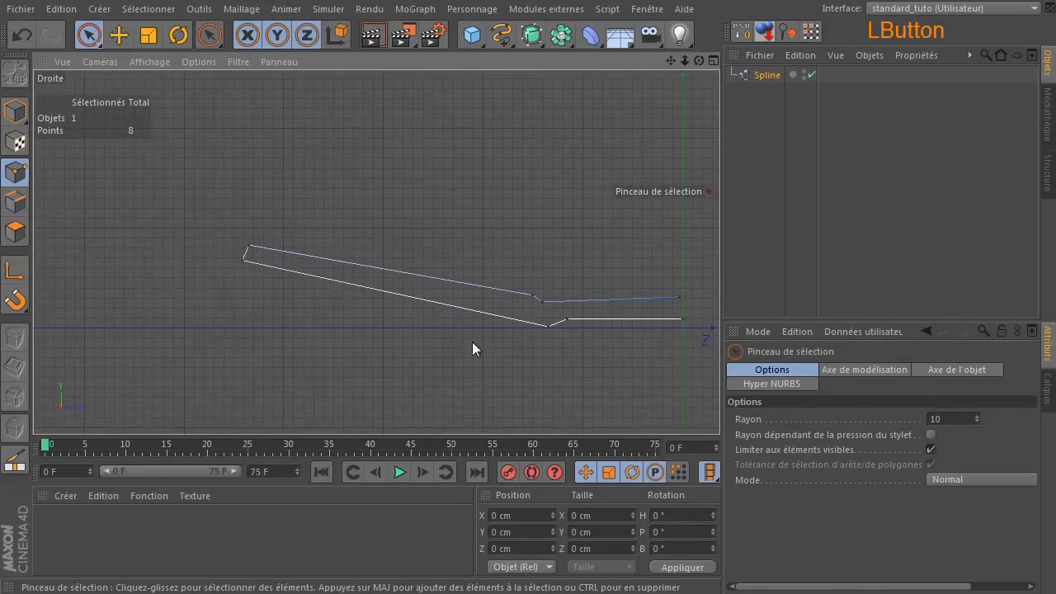
click(242, 262)
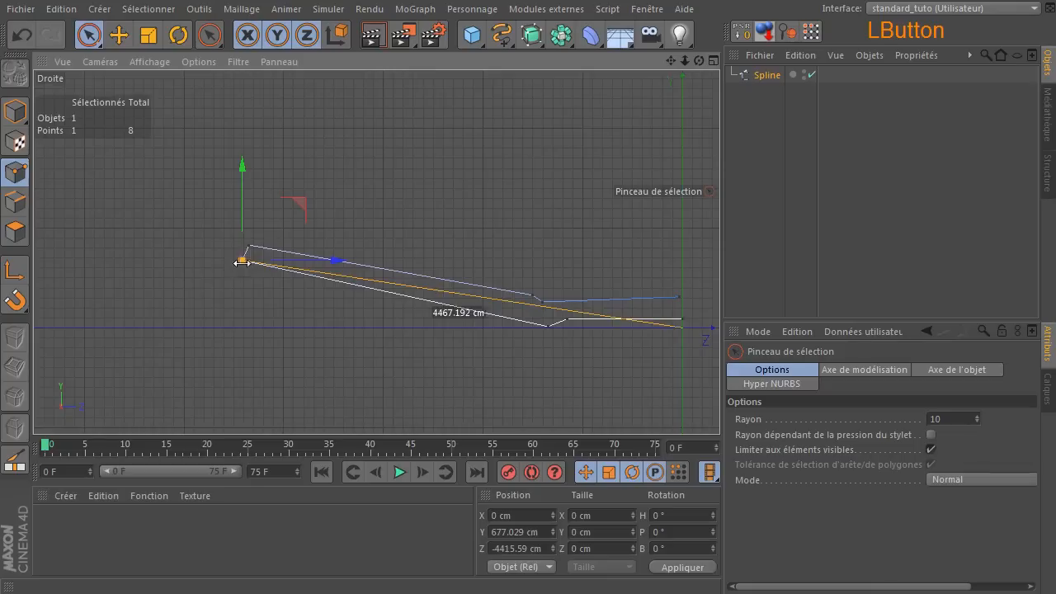
click(250, 245)
click(269, 340)
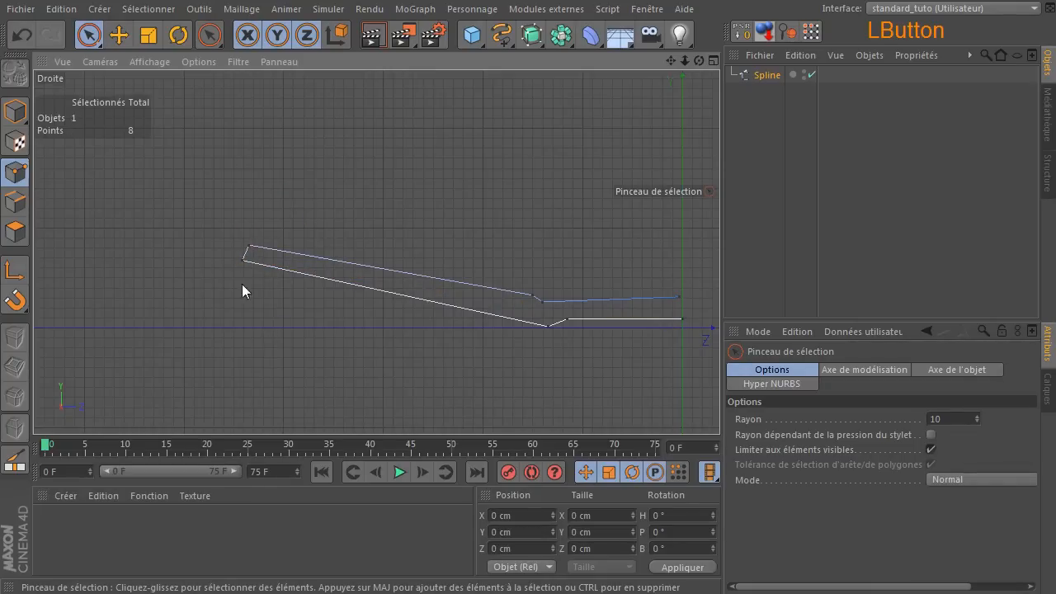
click(250, 245)
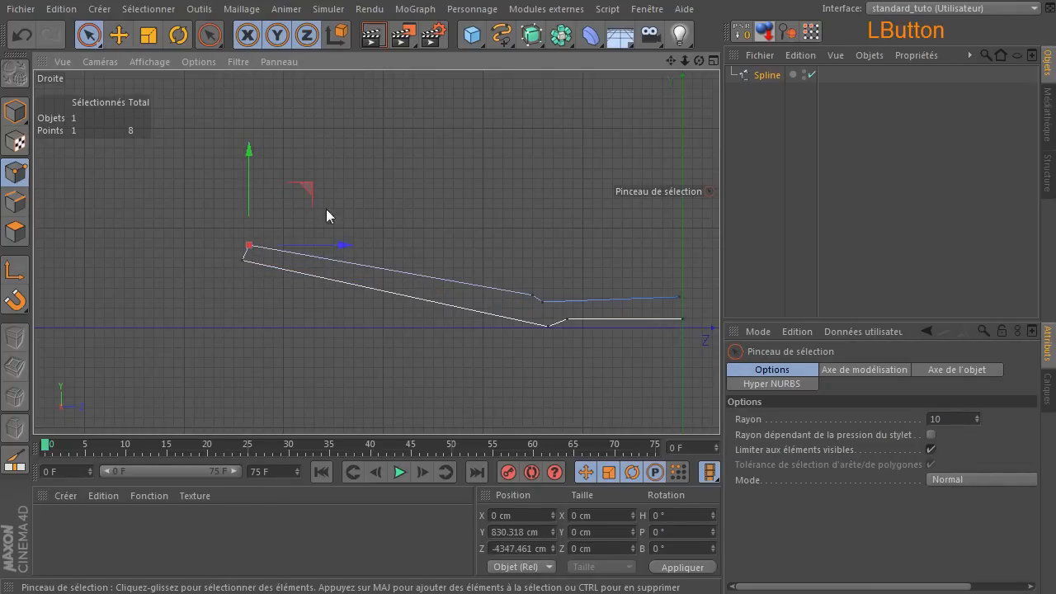
drag(303, 191, 304, 195)
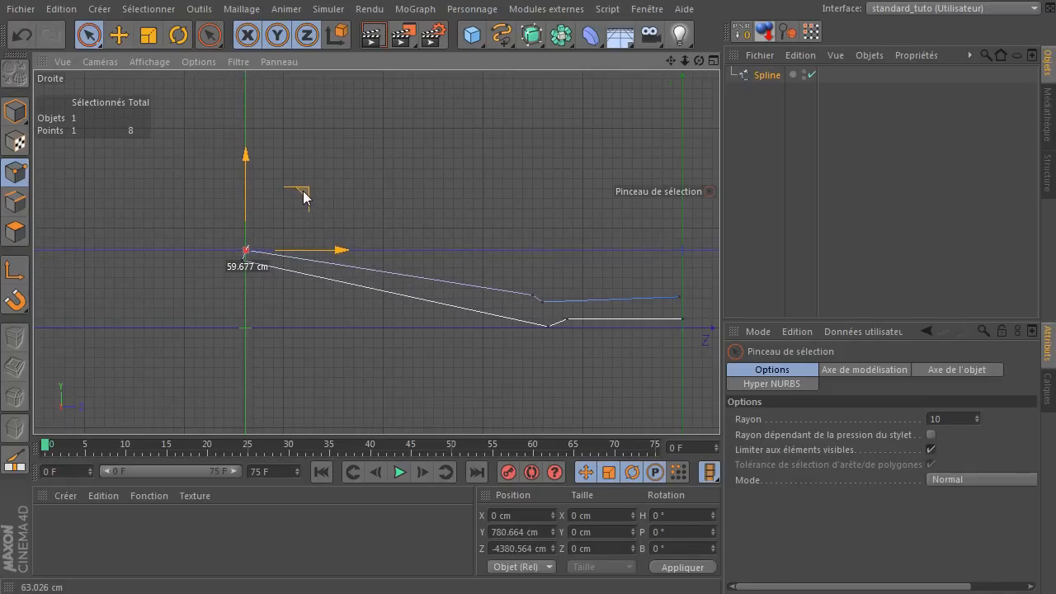
click(243, 262)
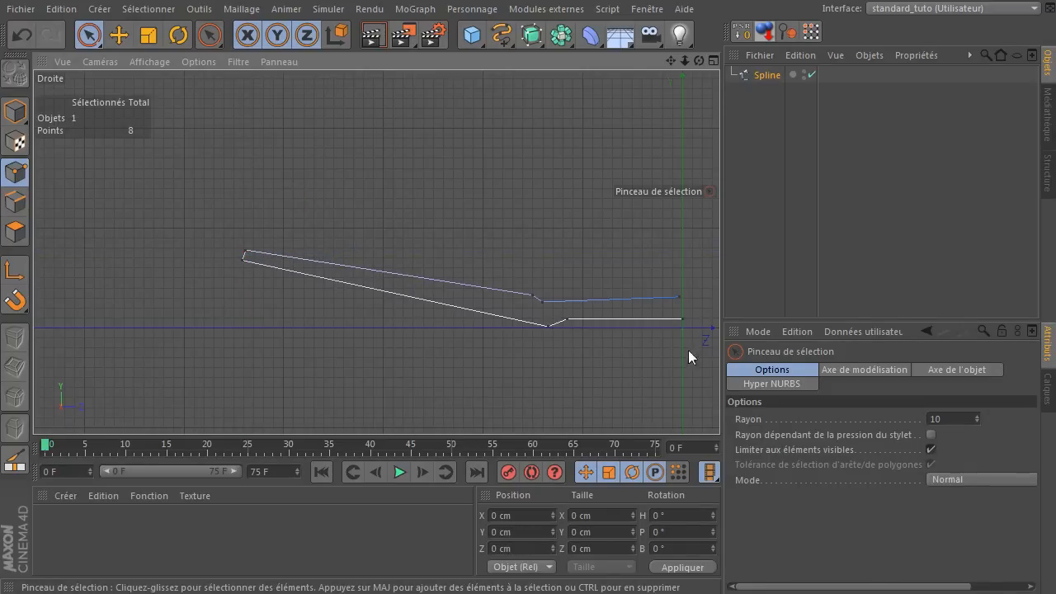
Move the outer upper point of the saucer's inner recess slightly outward and down to soften the step.
scroll(573, 297, up, 4)
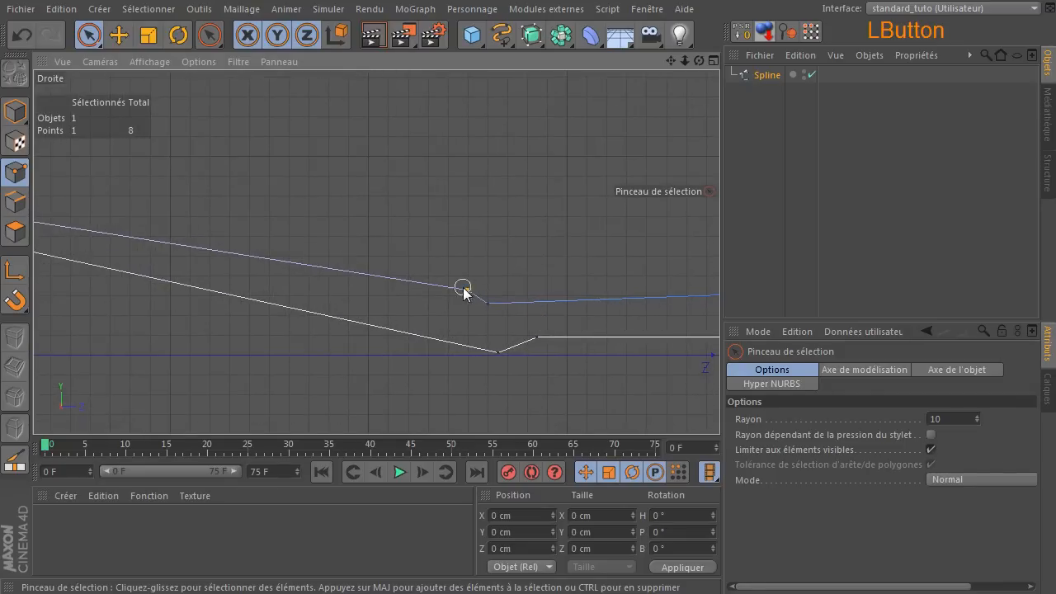
click(467, 290)
mouse_move(520, 231)
mouse_down()
mouse_move(465, 295)
mouse_move(529, 232)
mouse_move(512, 239)
mouse_up()
Set the Y position of the lower point of the recess step on the upper side to 260 cm.
drag(486, 307, 547, 255)
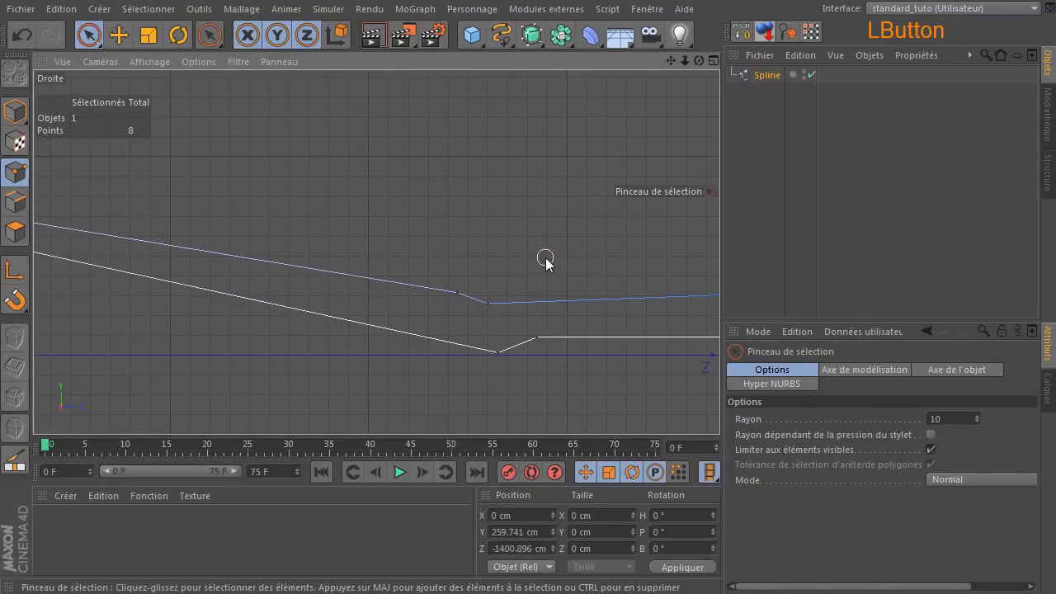
click(536, 533)
text(26)
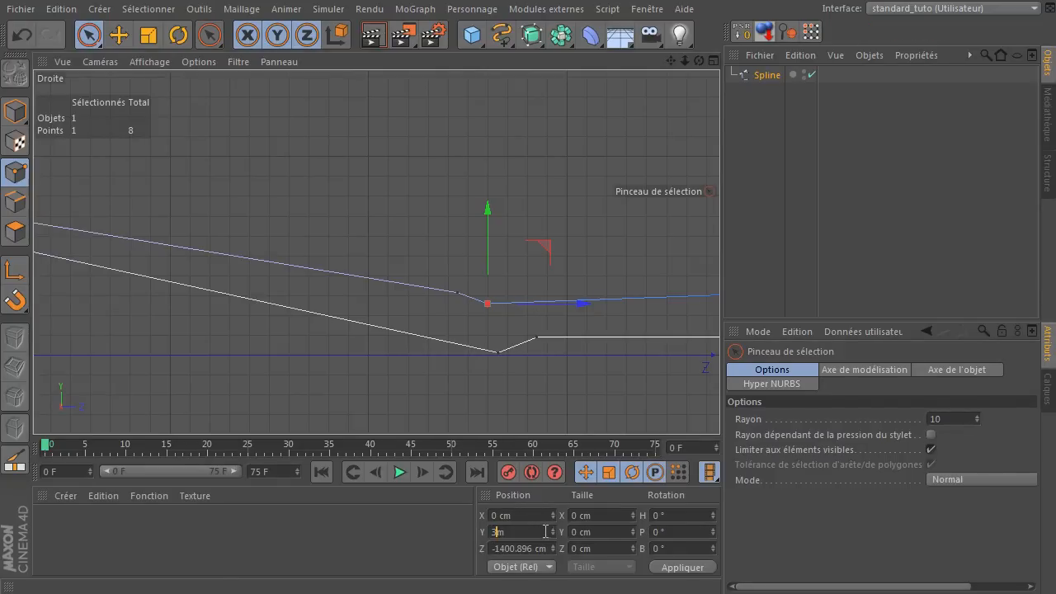
text(0)
key(Return)
click(602, 223)
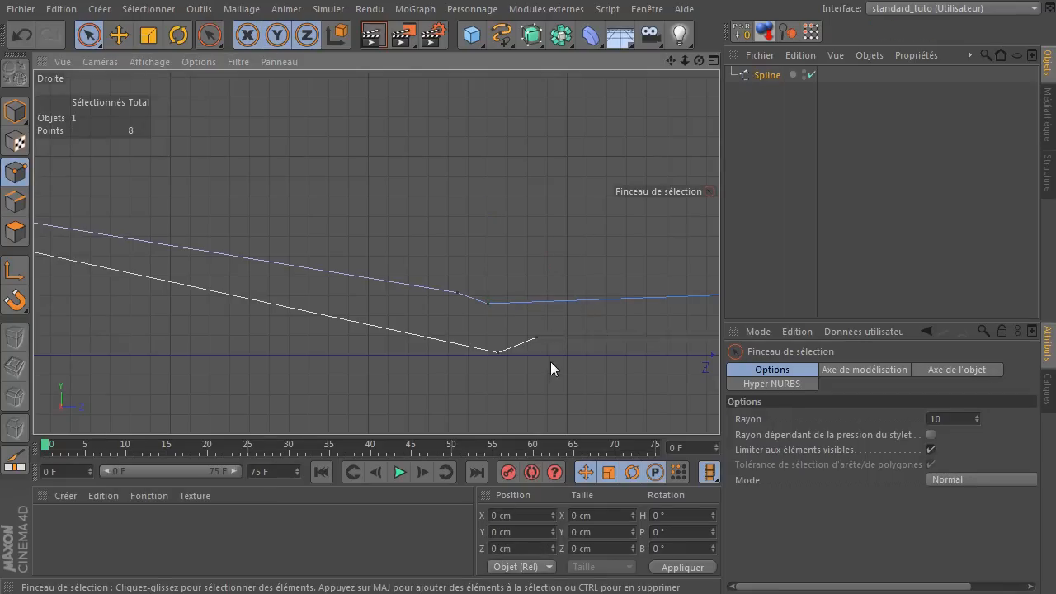
Set the upper profile point beside the vertical axis to Y 260 cm and Z 0 cm.
alt+drag(567, 354, 305, 328)
click(508, 267)
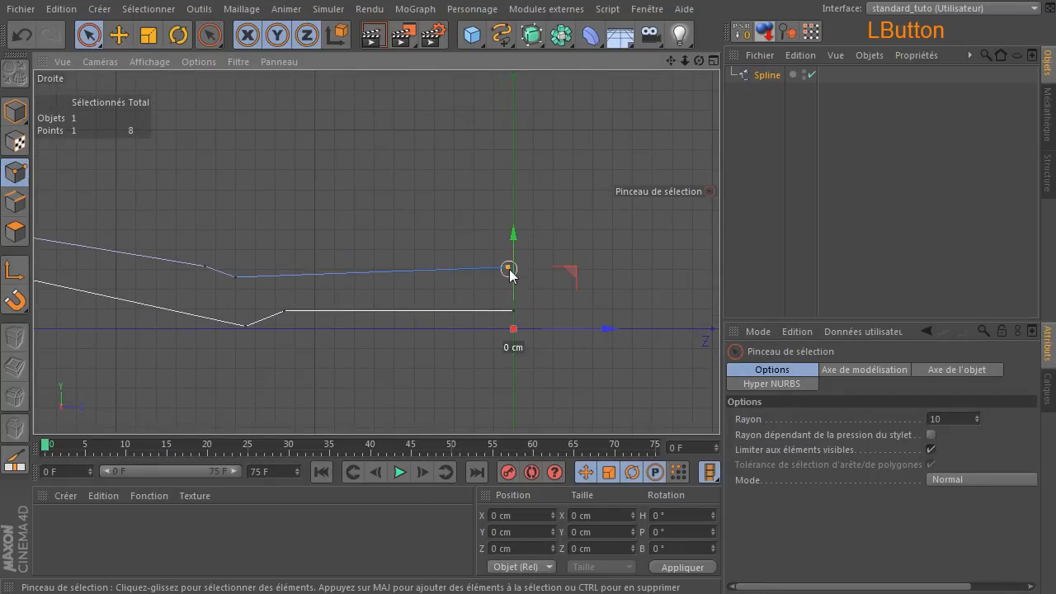
click(522, 532)
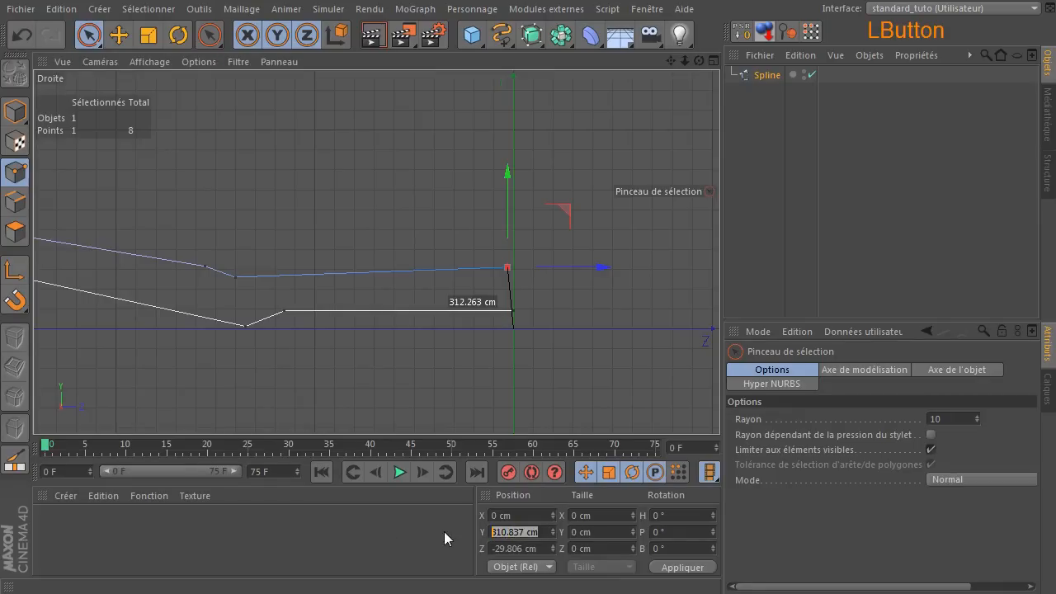
text(260)
key(Return)
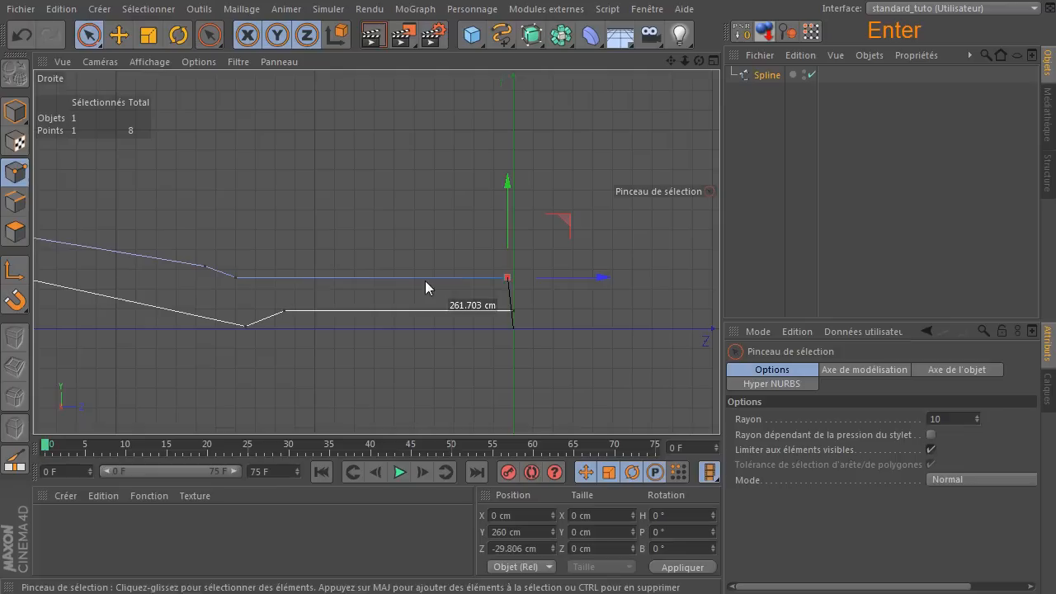
click(528, 548)
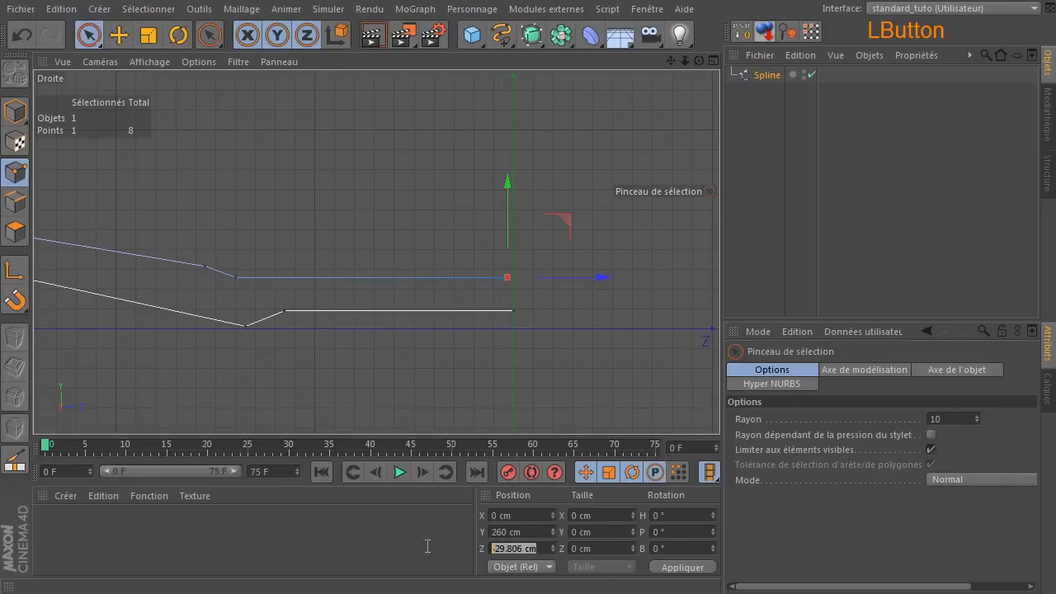
text(0)
key(Return)
click(570, 341)
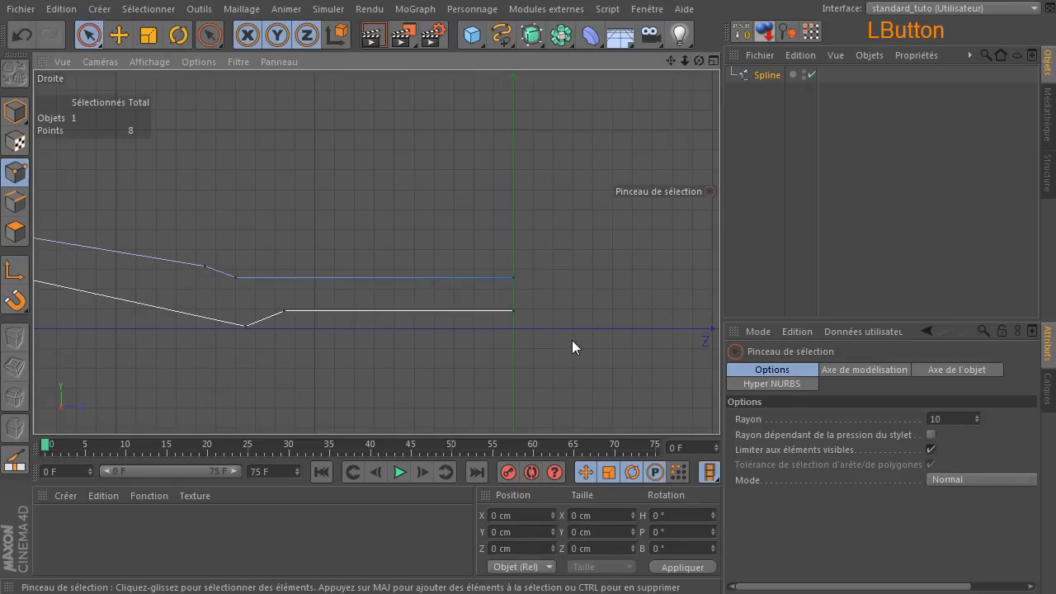
Create a Révolution NURBS and make the saucer spline its child.
ctrl+scroll(480, 334, down, 4)
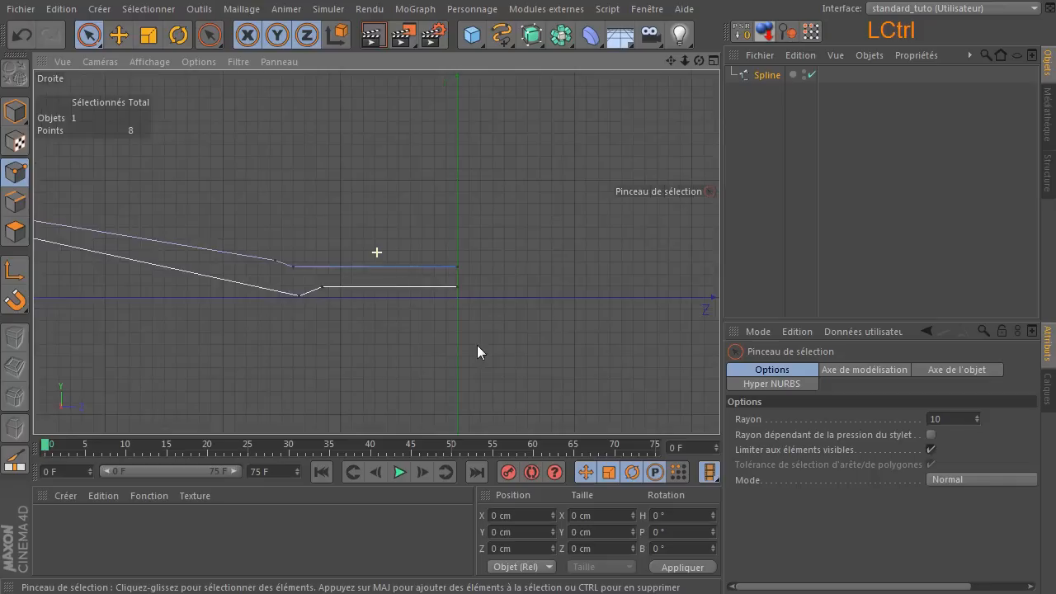
drag(669, 61, 454, 205)
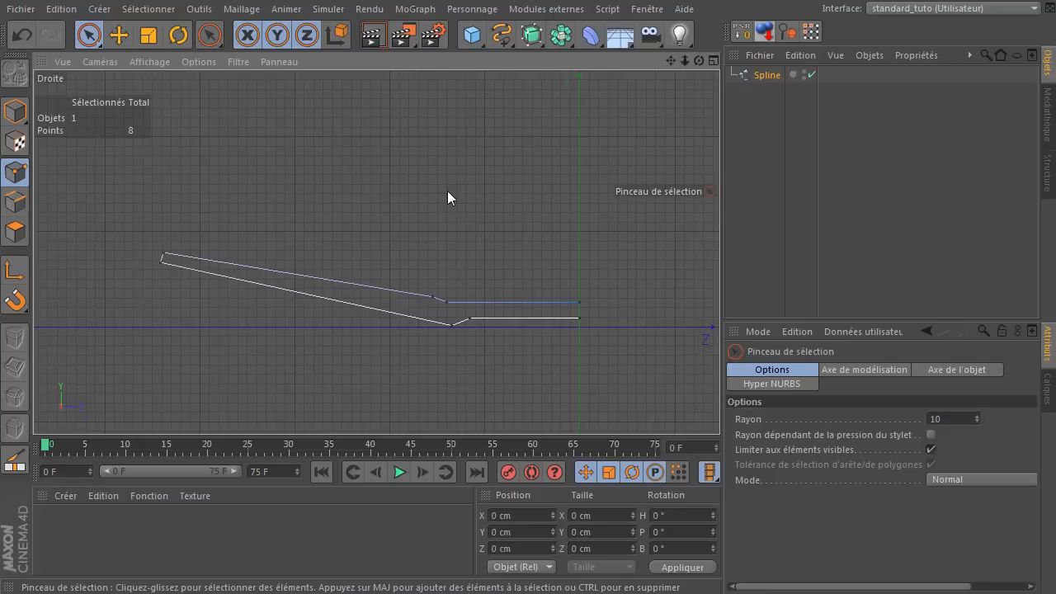
click(448, 191)
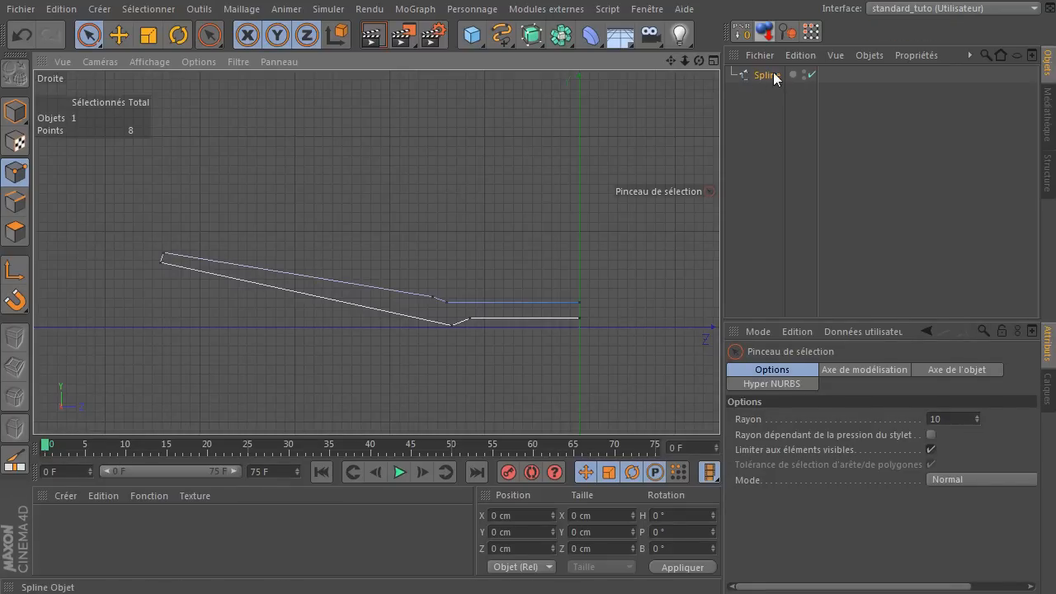
click(531, 35)
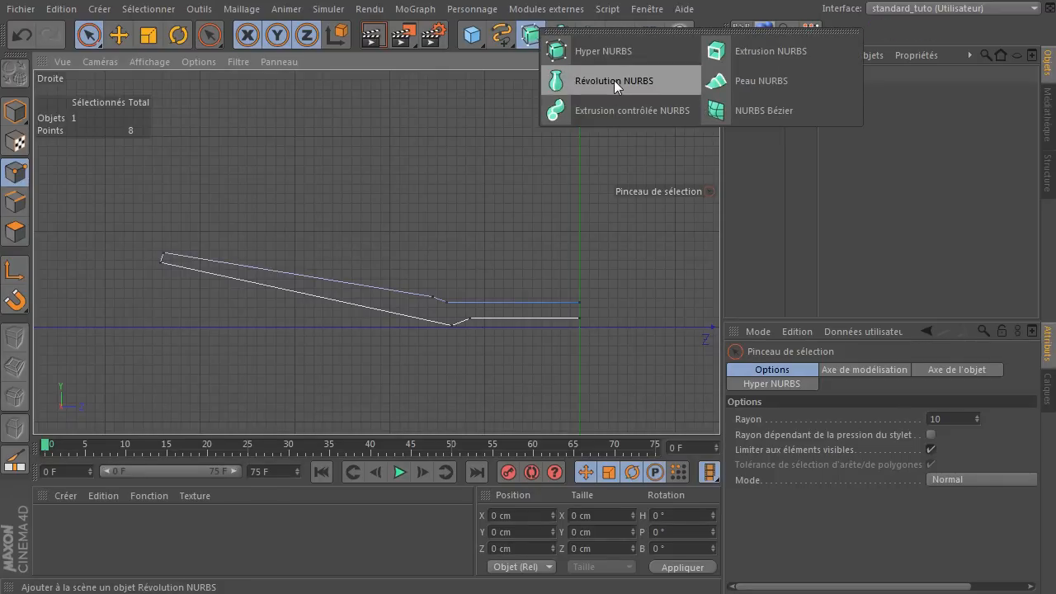
click(614, 80)
click(770, 92)
drag(770, 93, 797, 75)
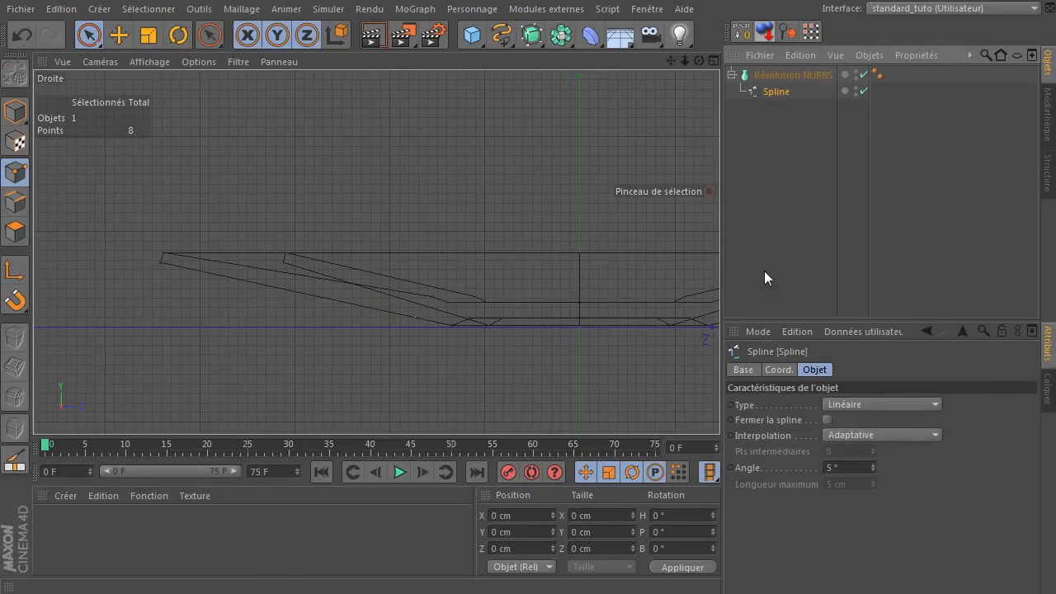
Inspect the revolved saucer's overall shape in the perspective view.
middle_click(441, 182)
mouse_move(327, 61)
mouse_down()
mouse_move(327, 73)
mouse_move(327, 63)
mouse_up()
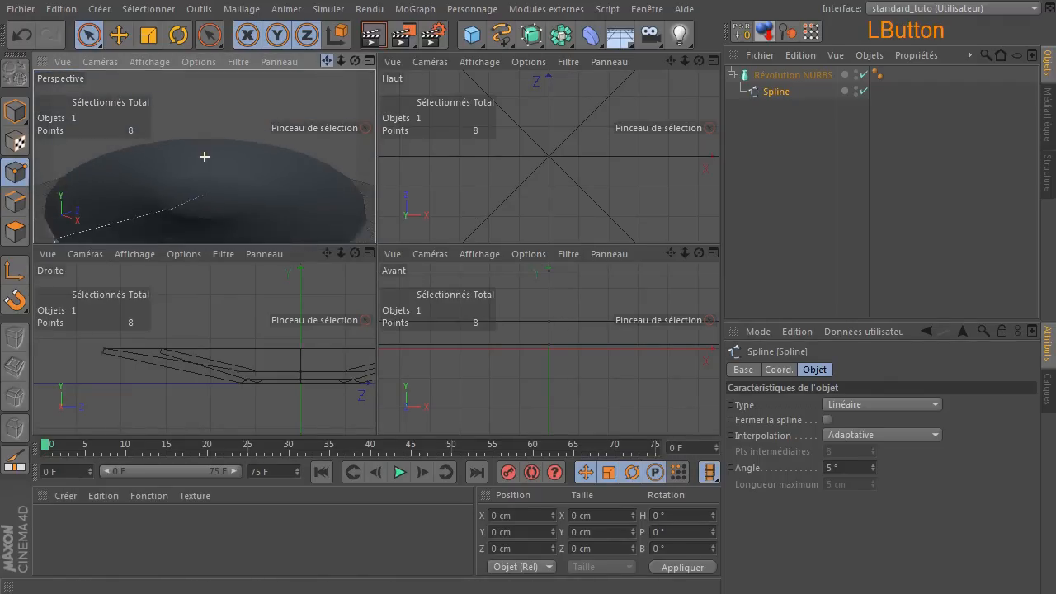
middle_click(363, 173)
drag(684, 61, 718, 66)
drag(389, 251, 497, 248)
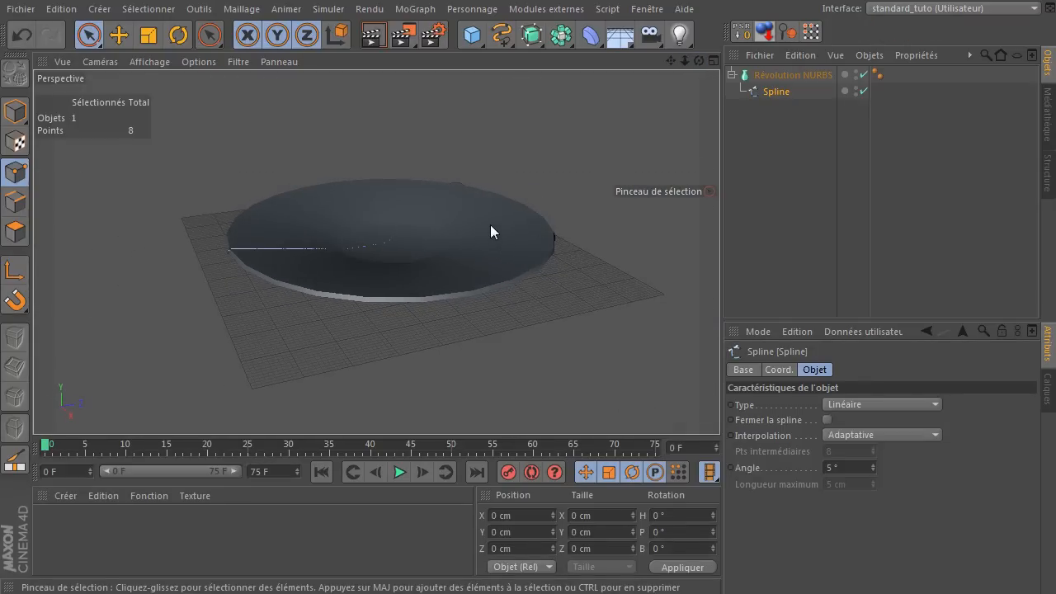
Return to the Droite view and disable the Révolution NURBS so only the spline profile is displayed.
middle_click(490, 221)
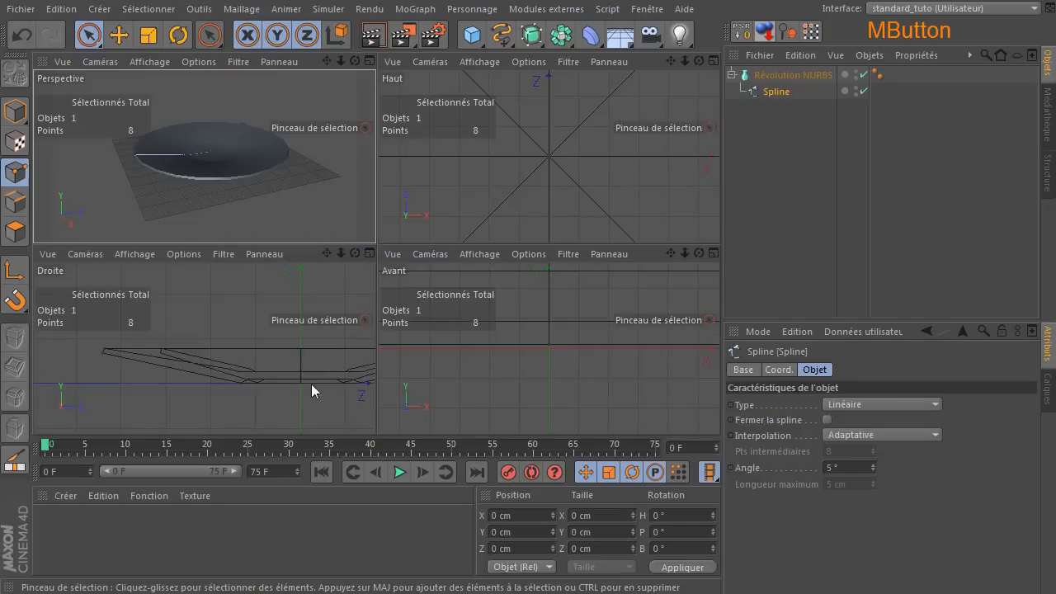
middle_click(214, 347)
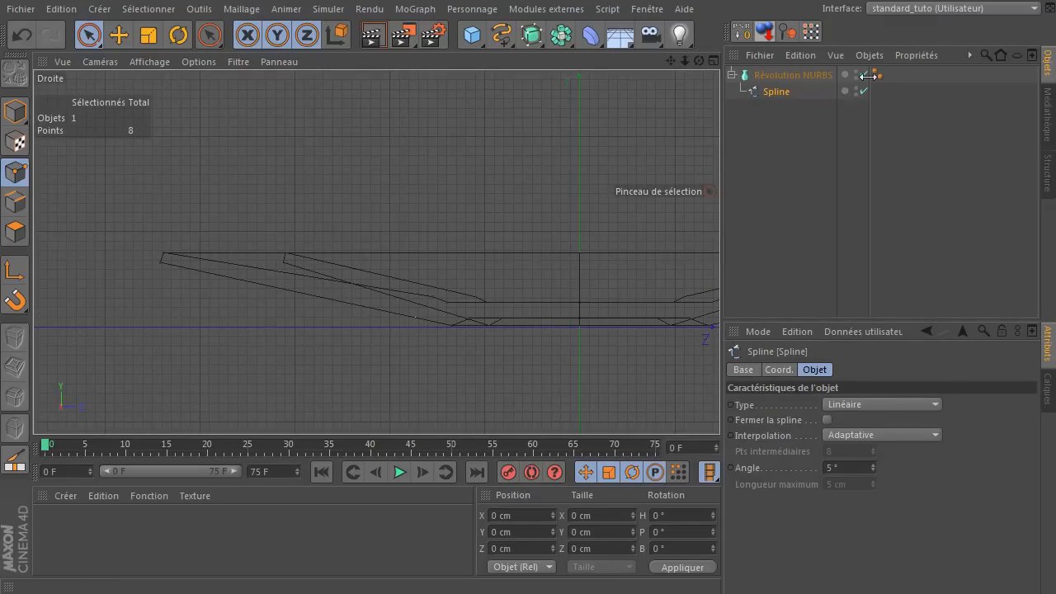
click(772, 93)
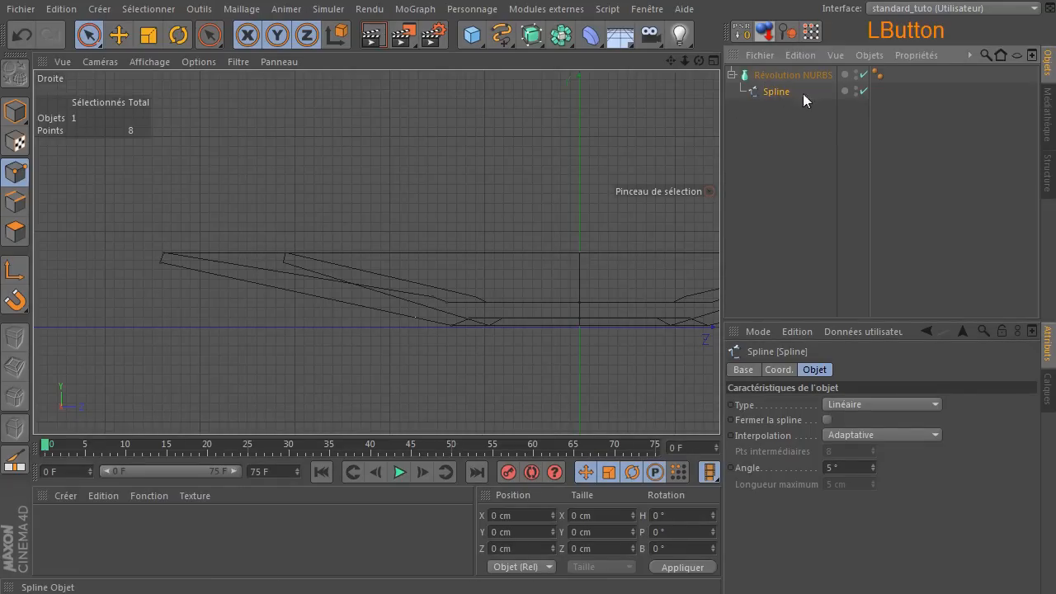
click(865, 75)
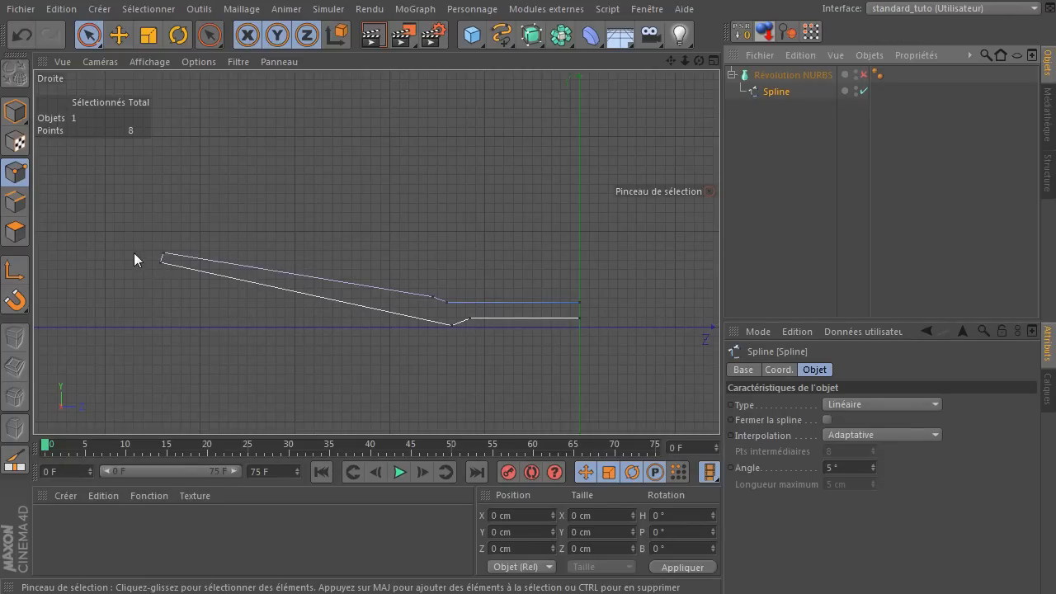
Round the saucer's rim by chamfering its two outermost spline points with a radius of about 41 cm.
ctrl+scroll(133, 260, up, 3)
drag(103, 270, 413, 276)
scroll(330, 274, up, 4)
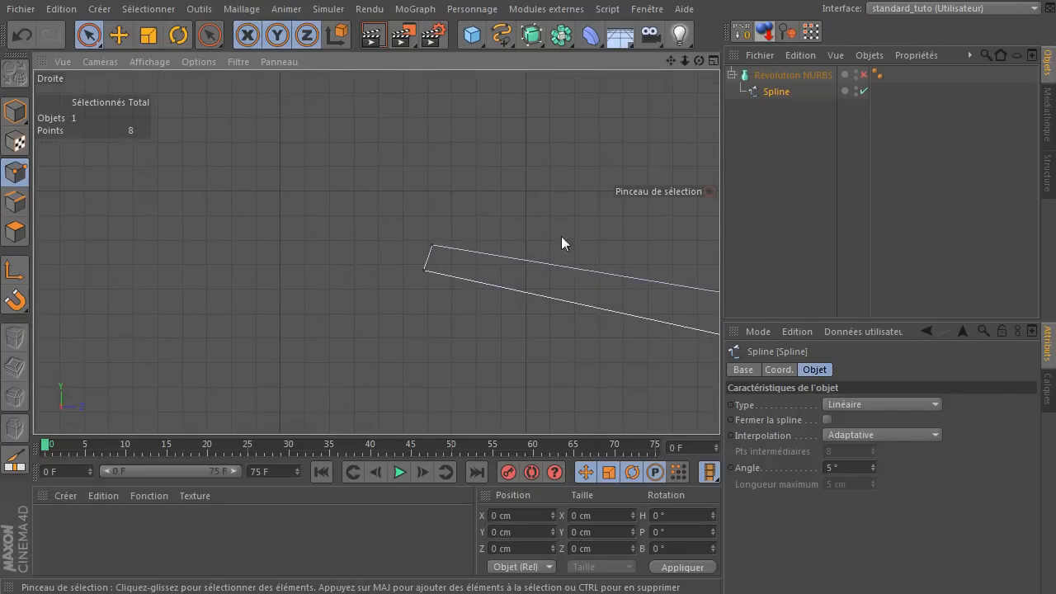
drag(483, 157, 421, 288)
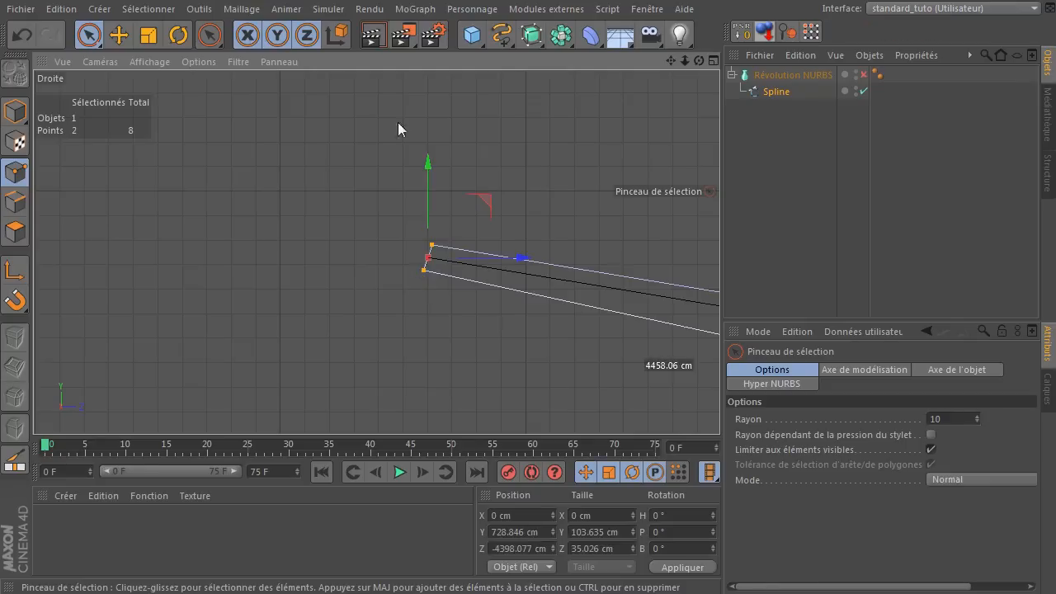
right_click(350, 164)
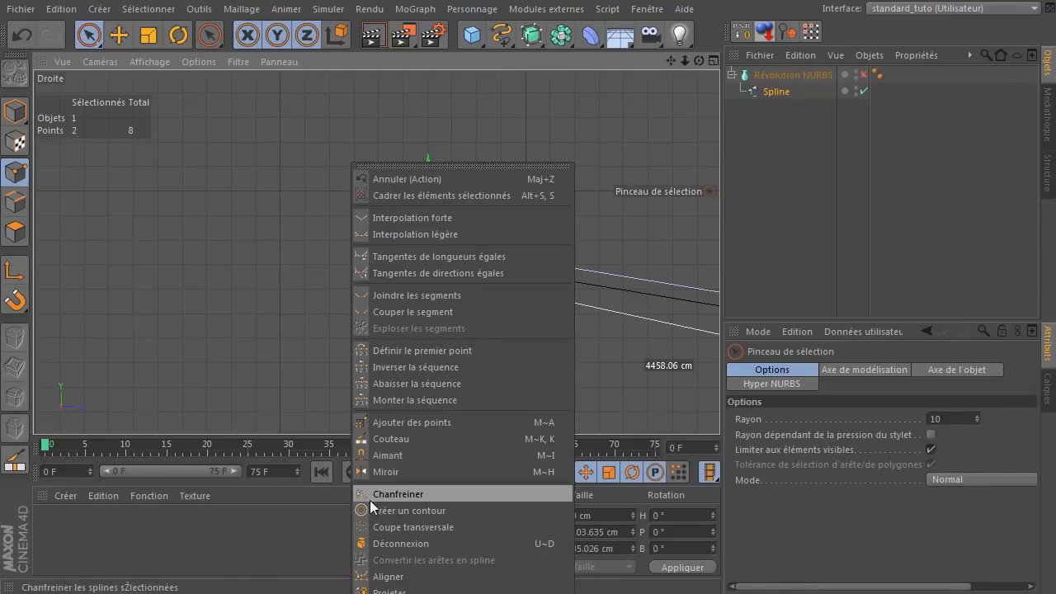
click(435, 494)
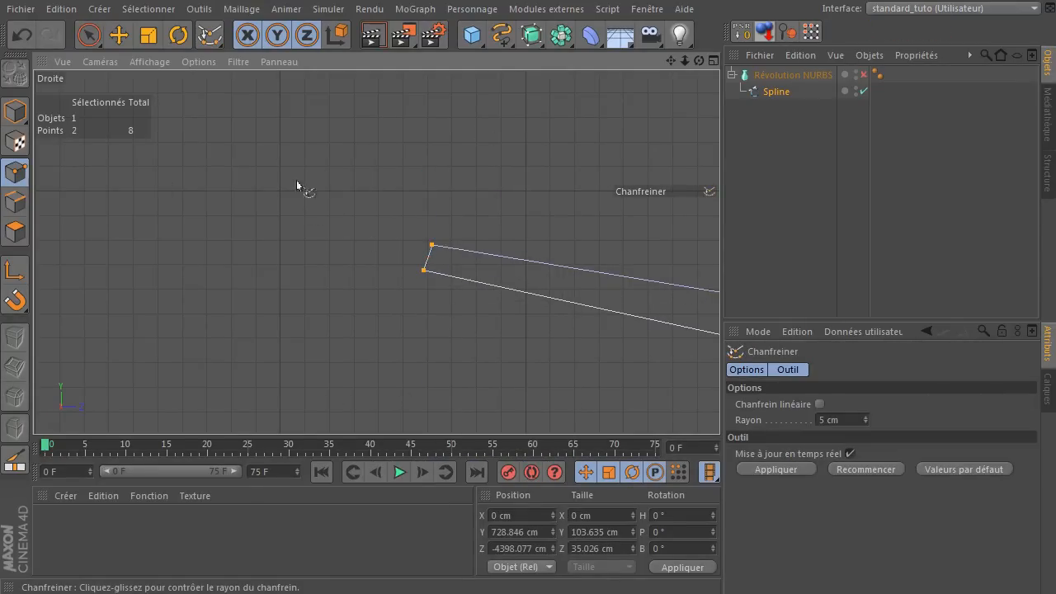
click(272, 162)
drag(272, 162, 410, 162)
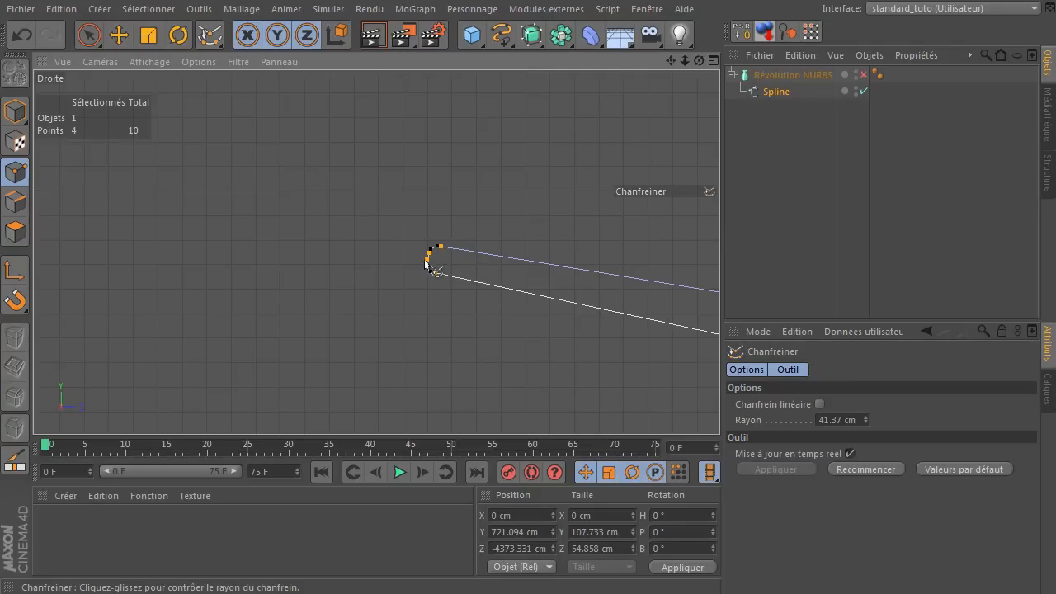
click(88, 36)
click(583, 251)
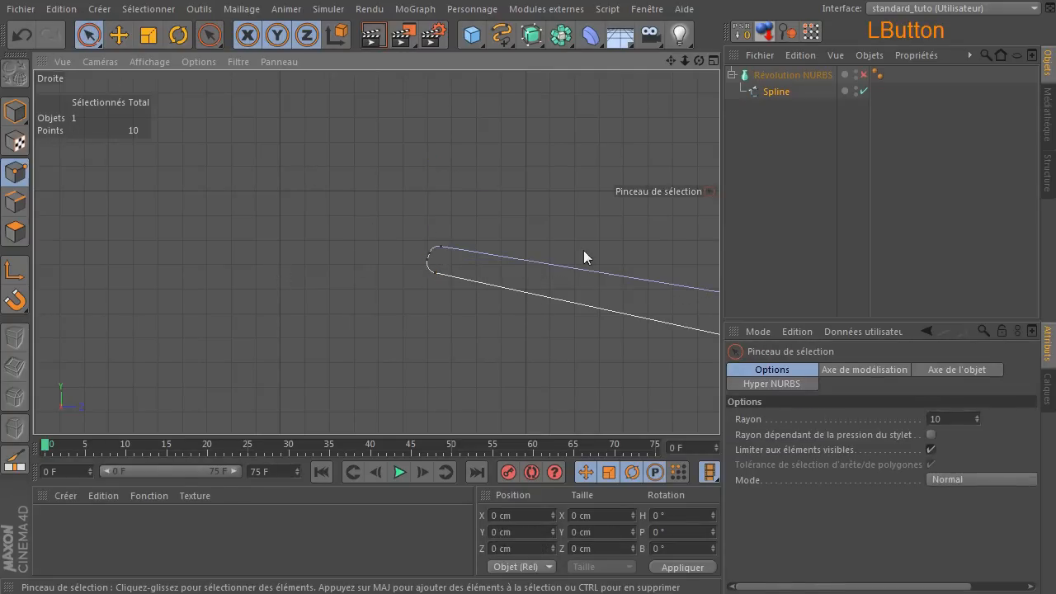
Re-enable the Révolution NURBS and show the saucer in the full-size perspective view.
scroll(334, 372, down, 6)
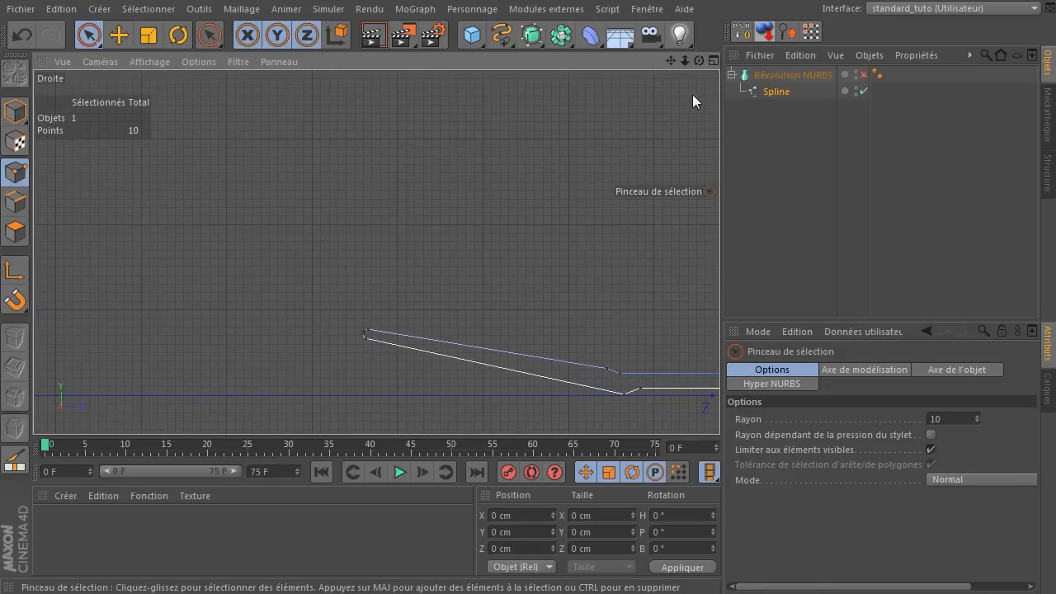
drag(671, 60, 624, 178)
middle_click(625, 180)
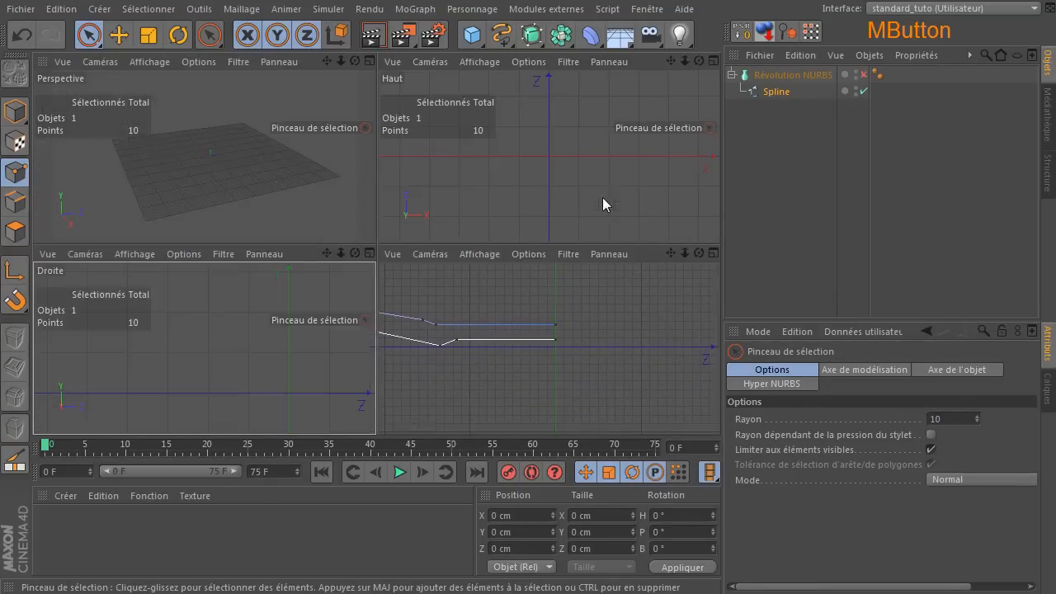
click(864, 75)
middle_click(120, 183)
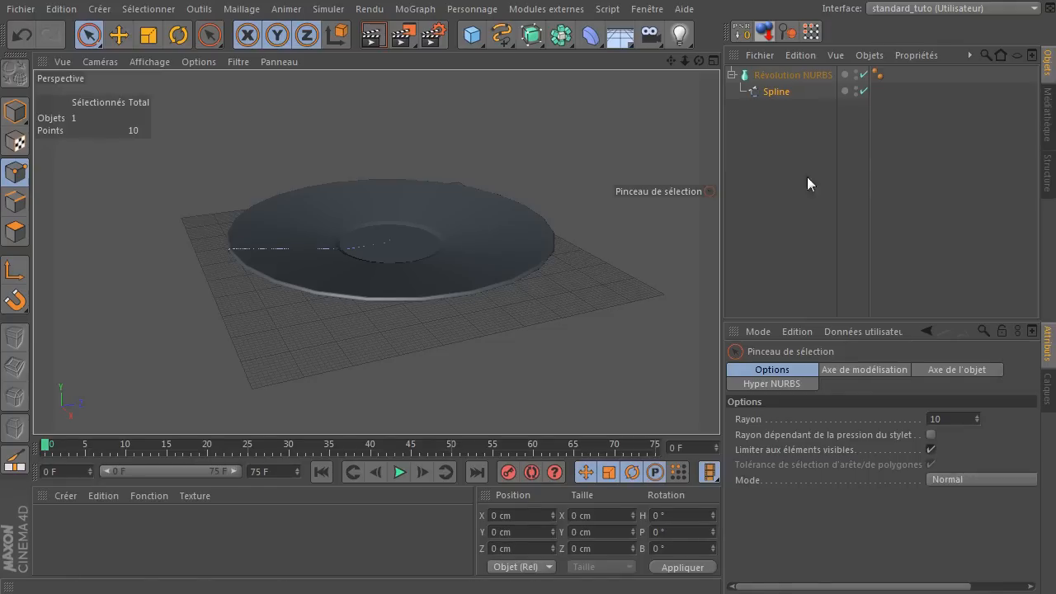
Set the Subdivision of the Révolution NURBS to 48 for a smoother saucer outline.
click(786, 75)
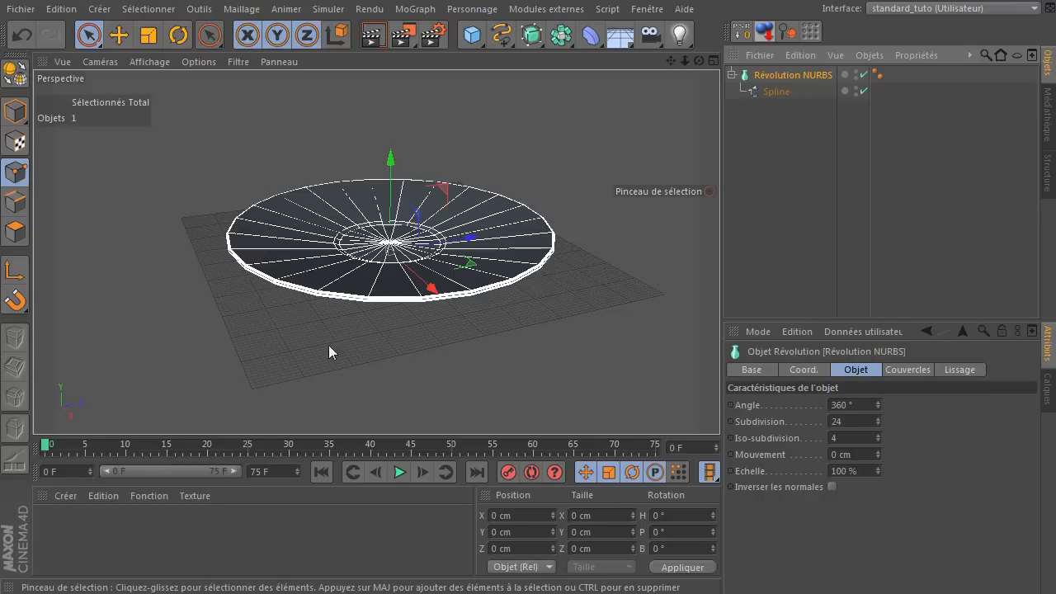
click(862, 421)
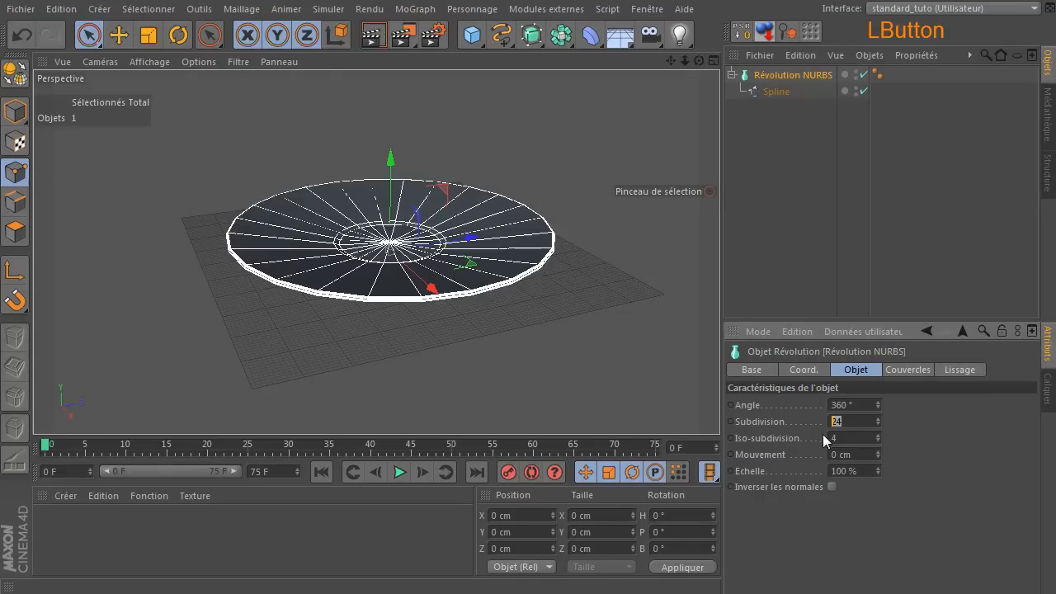
text(48)
key(Return)
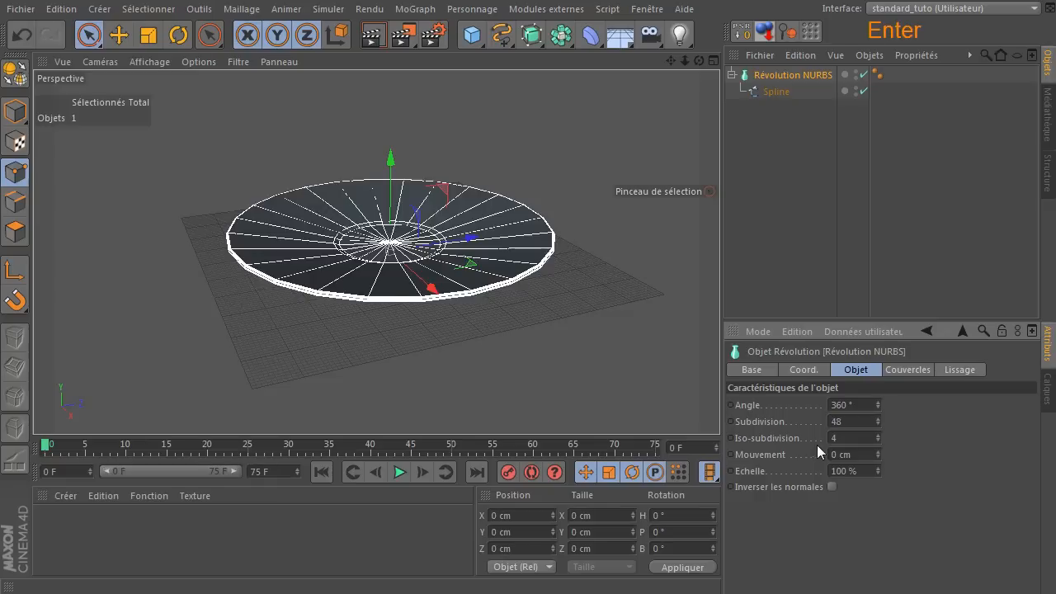
click(644, 273)
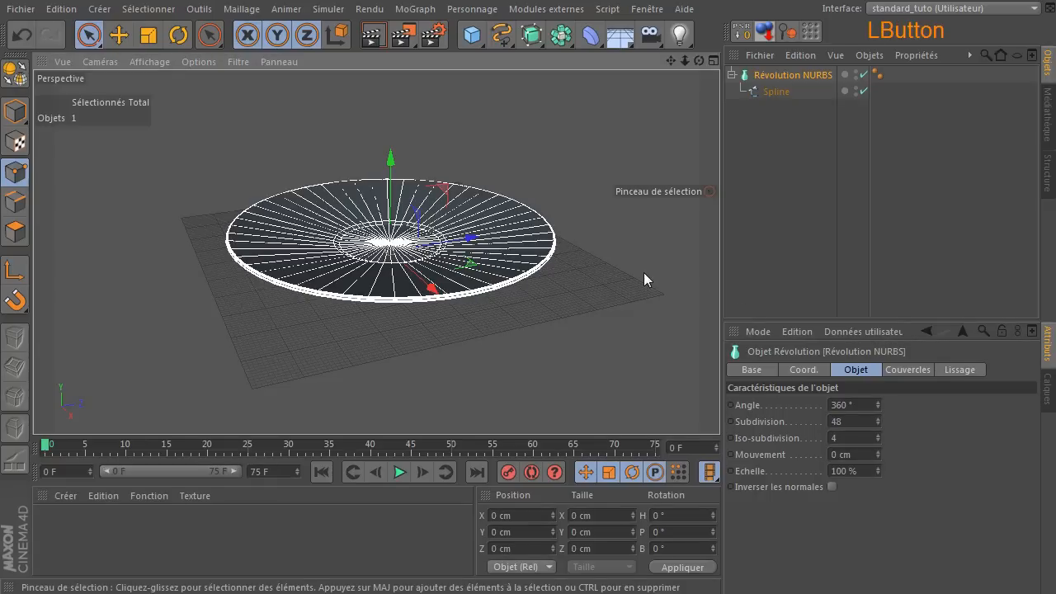
Deselect the saucer and display it with Ombrage de Gouraud (lignes) shading for a closer look at its mesh.
click(757, 196)
click(147, 62)
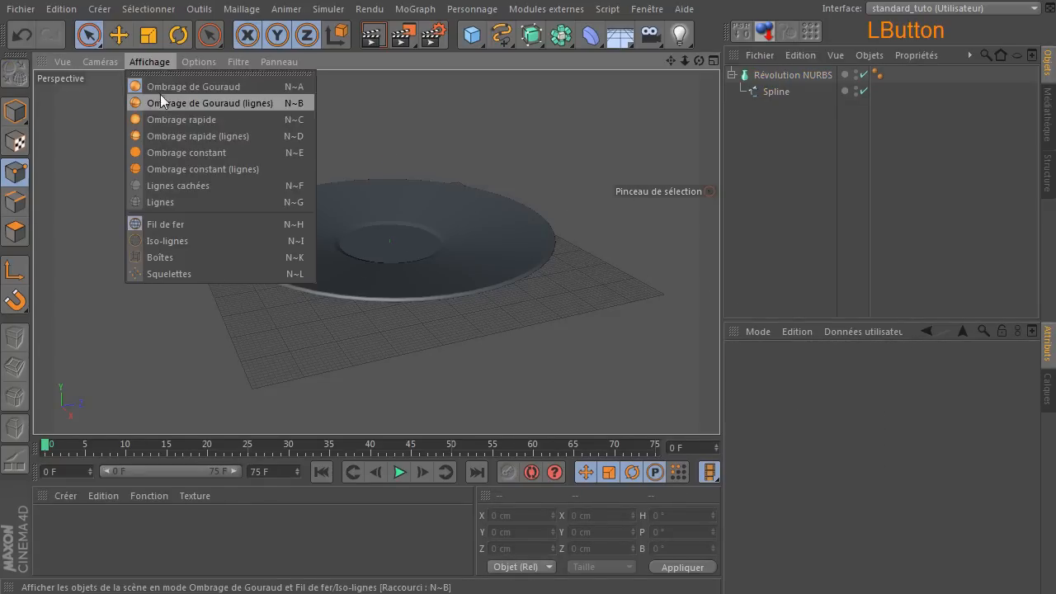
click(158, 100)
mouse_move(698, 61)
mouse_down()
mouse_move(711, 64)
mouse_move(701, 62)
mouse_up()
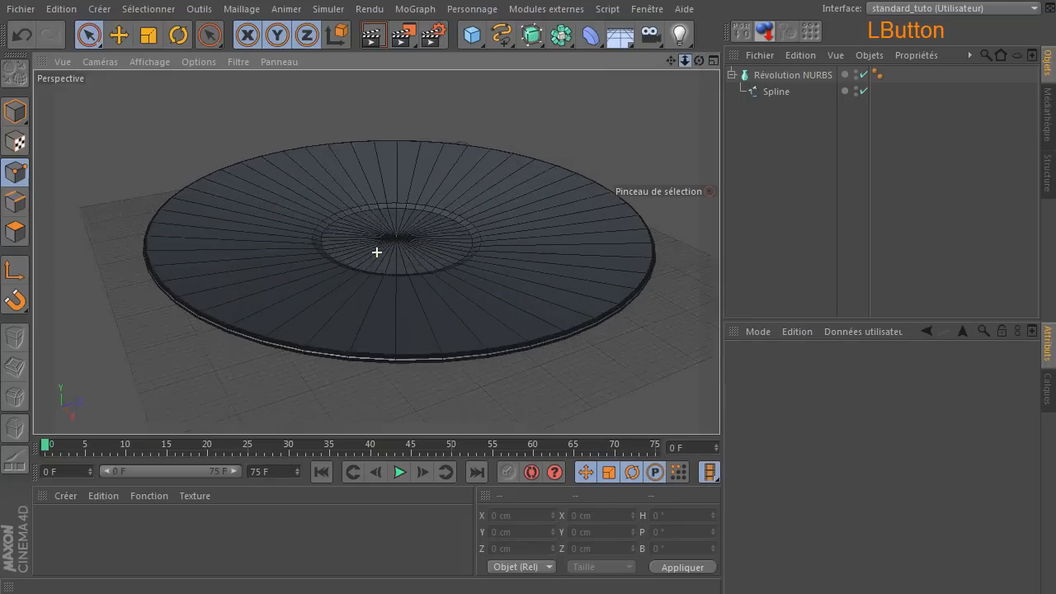
Test-render the saucer in the perspective view and set the Subdivision of the Révolution NURBS to 96.
click(385, 44)
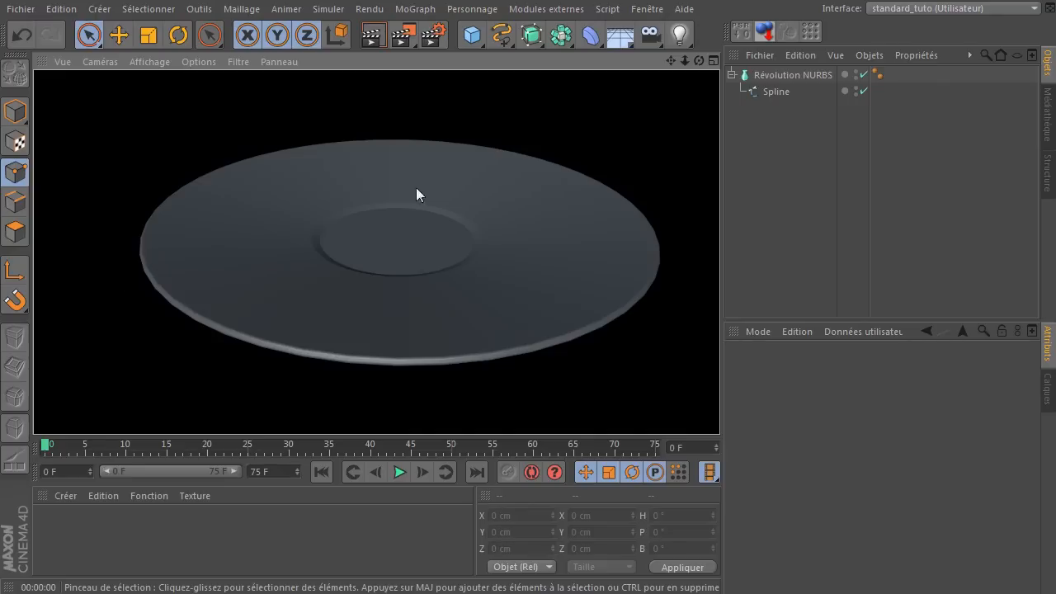
click(780, 75)
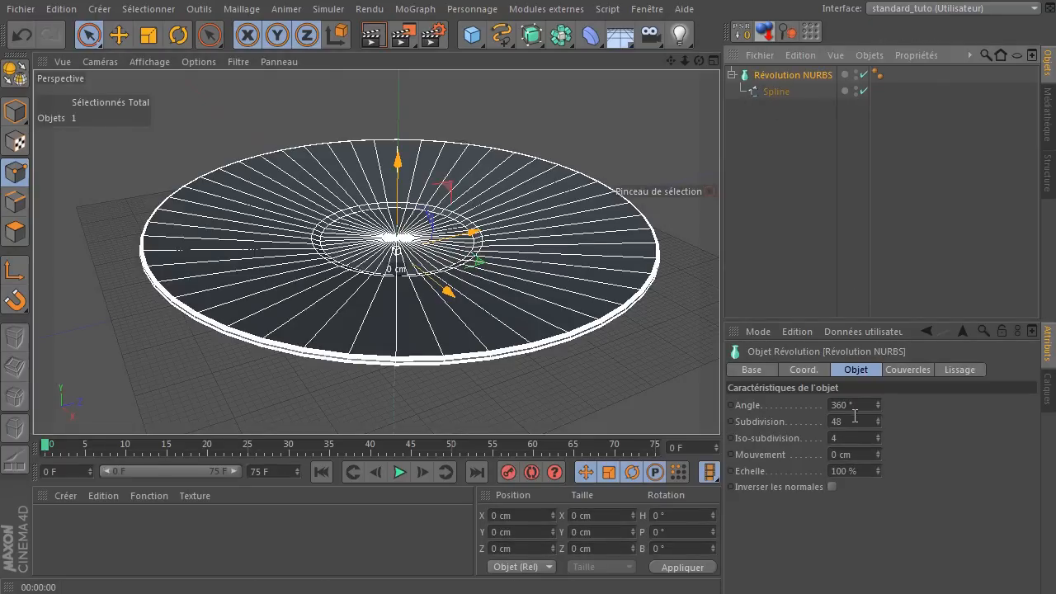
click(855, 419)
text(96)
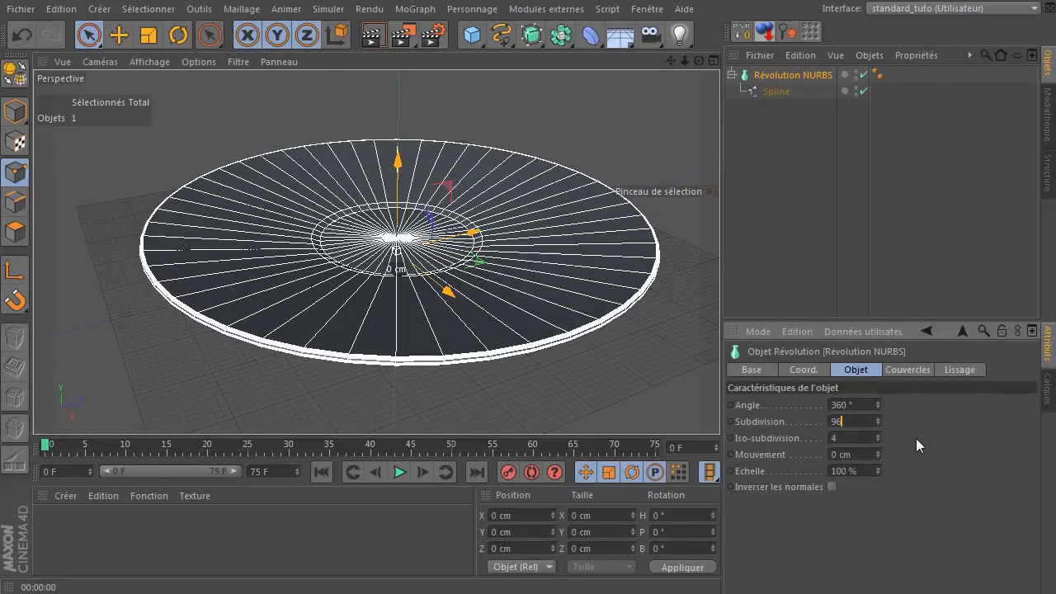
key(Return)
Deselect the saucer and render the perspective view again to check how smooth its rim is.
click(795, 236)
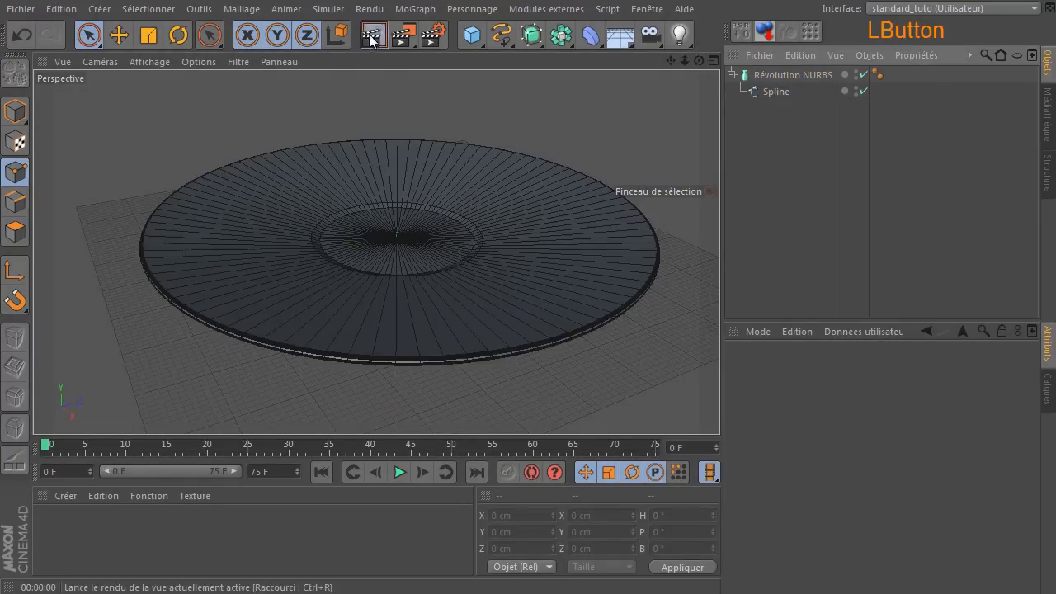
click(371, 36)
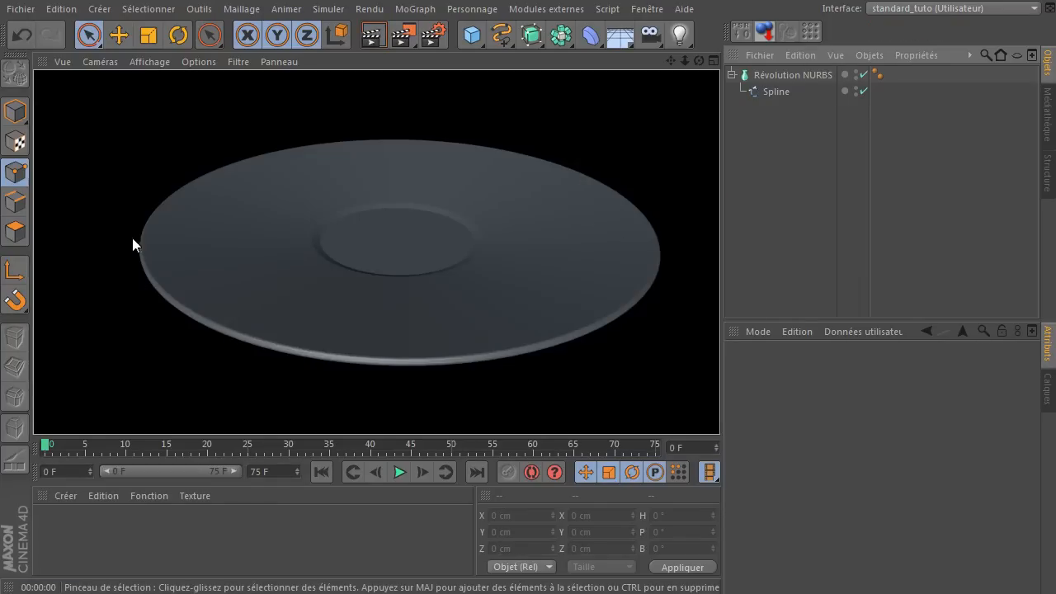
drag(699, 62, 684, 76)
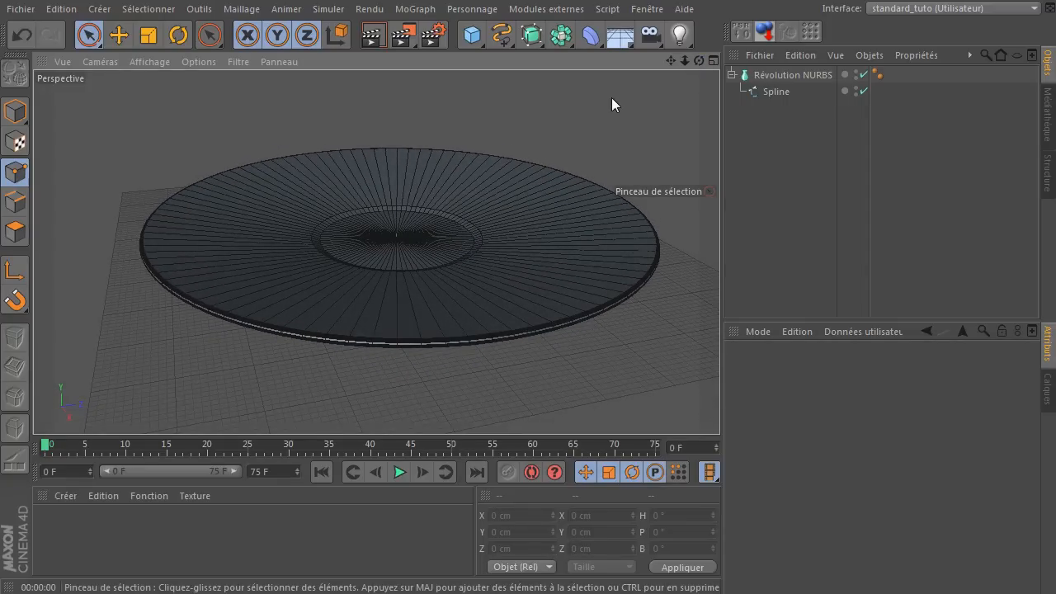
Disable the Révolution NURBS and show the saucer's profile in the full-size Droite view, leaving empty space above it.
click(766, 165)
click(866, 75)
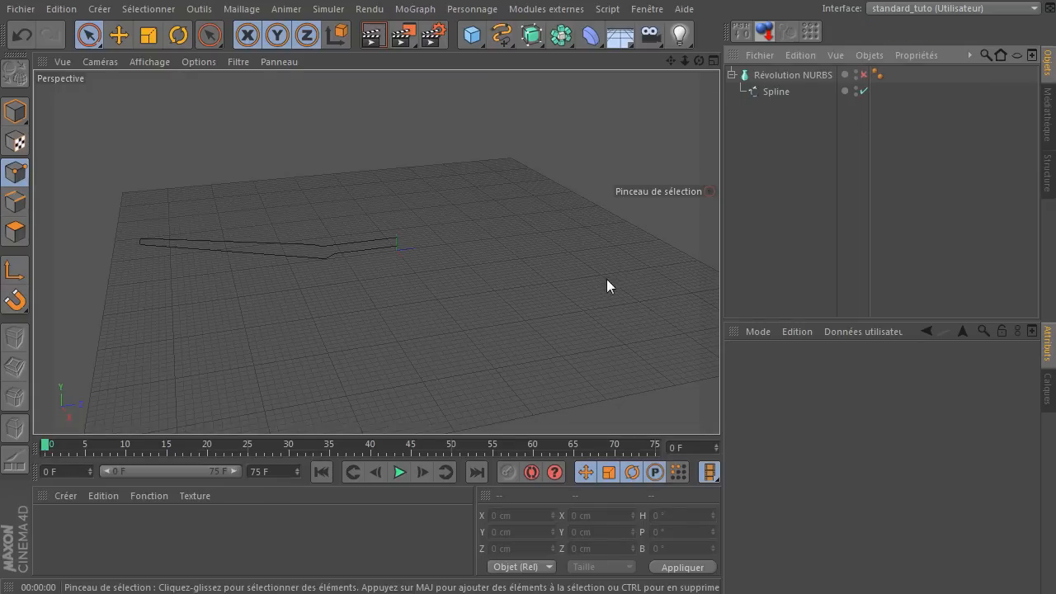
click(529, 215)
middle_click(512, 222)
middle_click(193, 327)
mouse_move(671, 61)
mouse_down()
mouse_move(661, 101)
mouse_move(635, 116)
mouse_move(673, 66)
mouse_move(660, 70)
mouse_up()
scroll(377, 252, up, 5)
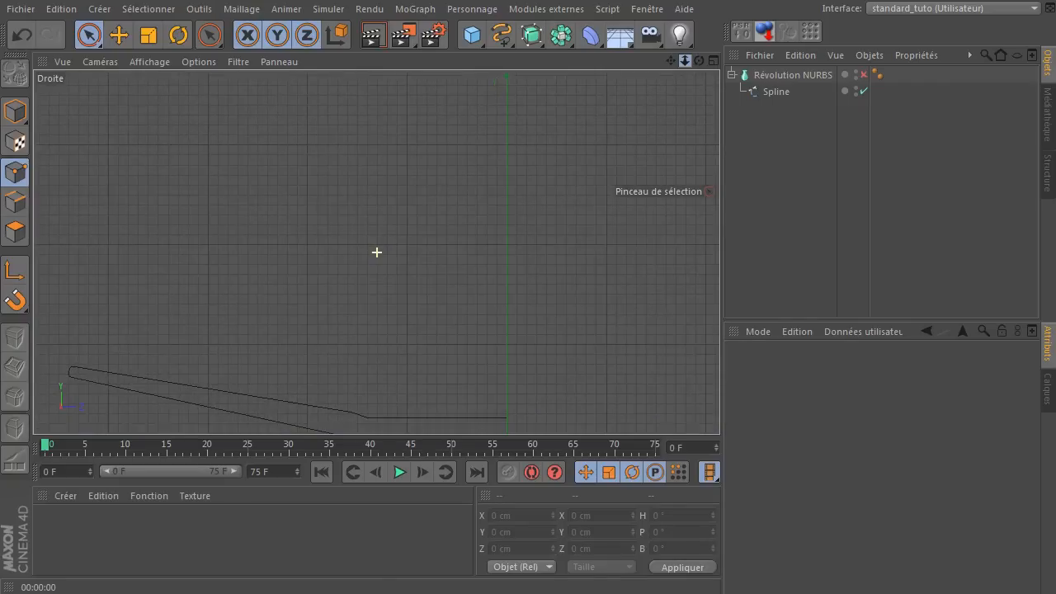
drag(668, 61, 692, 59)
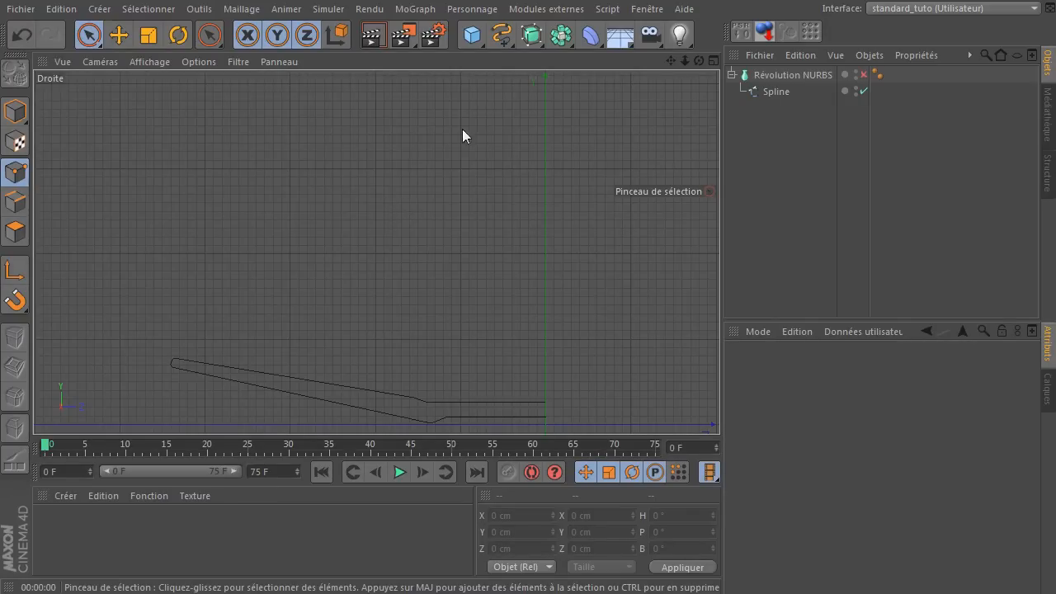
Draw a Linear spline for the cup's base, foot and outer wall, from the axis above the saucer to about Y 3665, Z -2475 cm.
drag(501, 34, 572, 84)
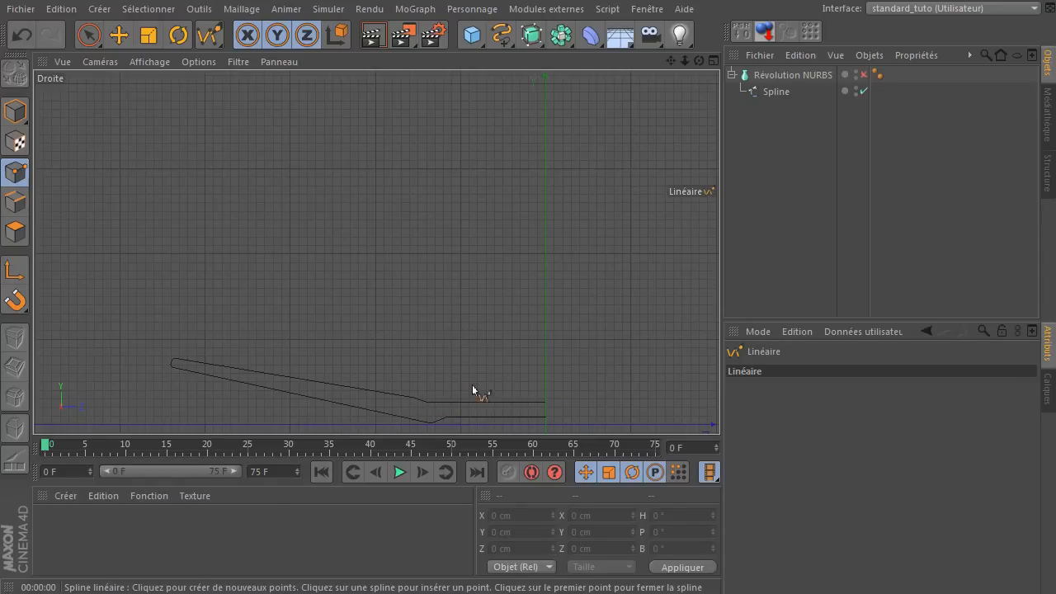
click(545, 380)
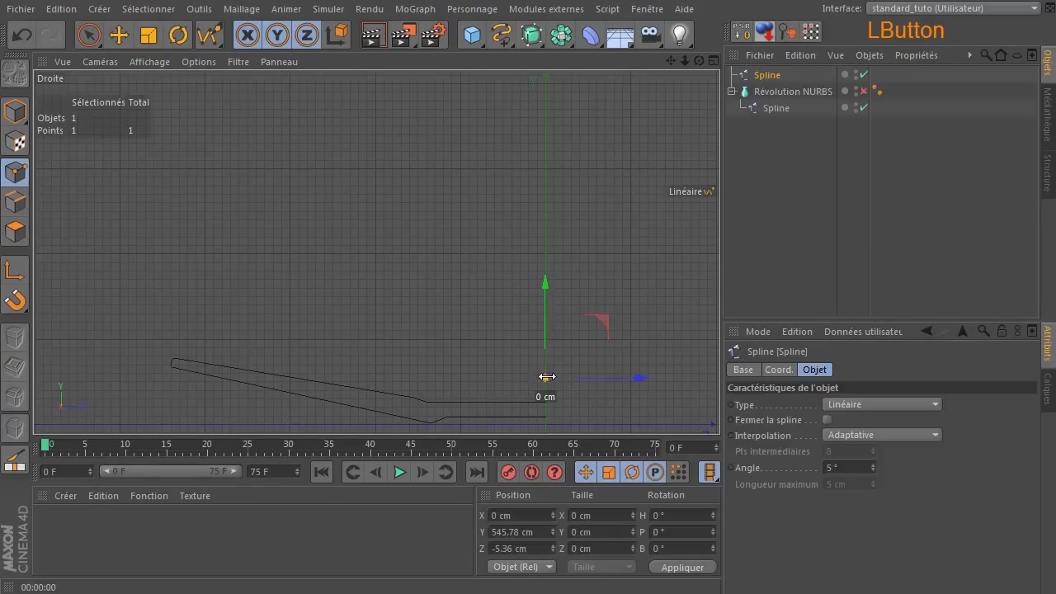
click(432, 379)
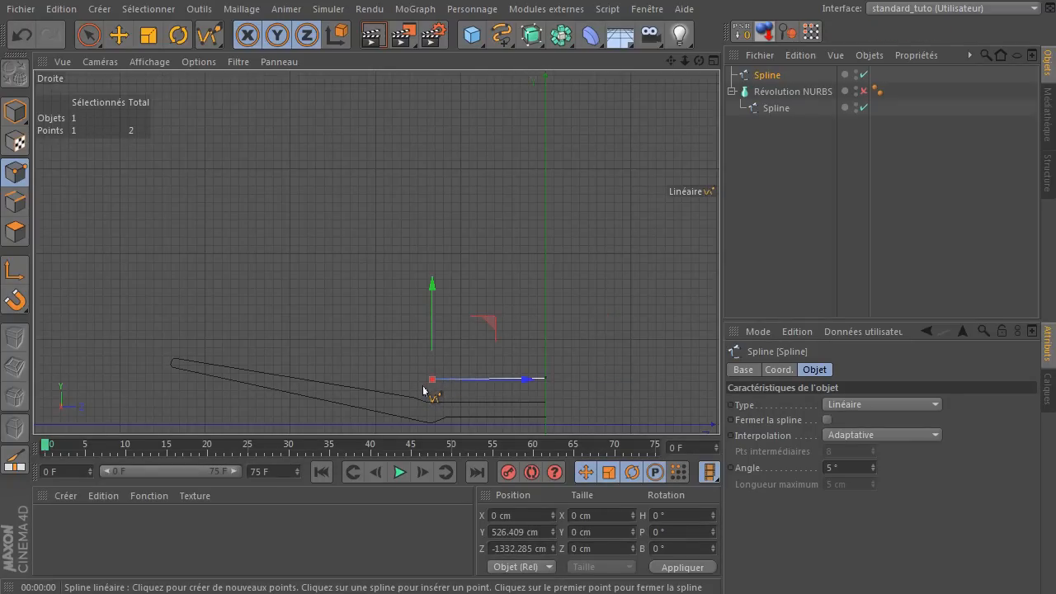
click(421, 385)
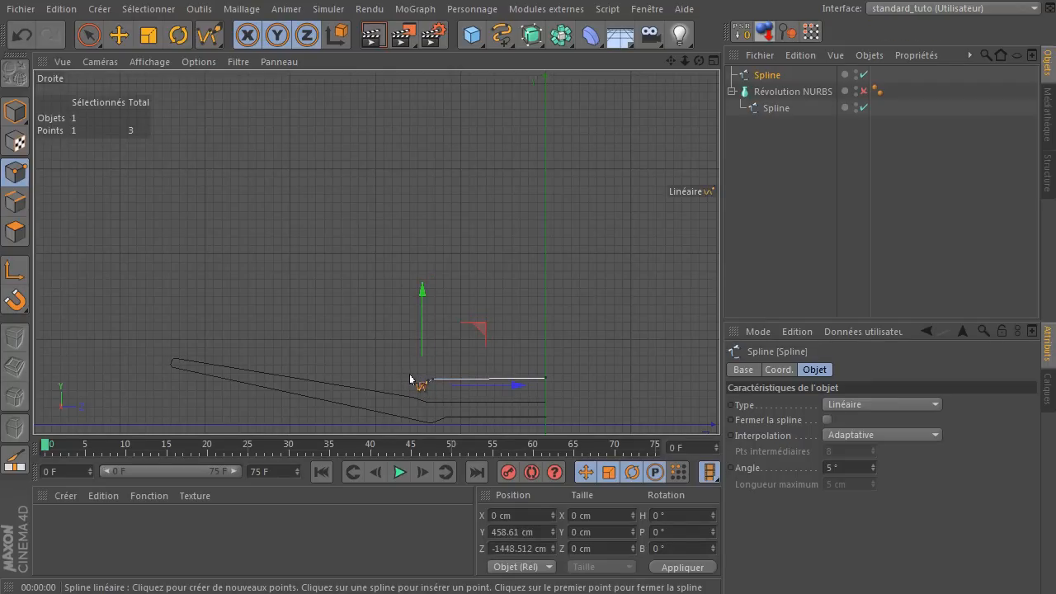
click(409, 374)
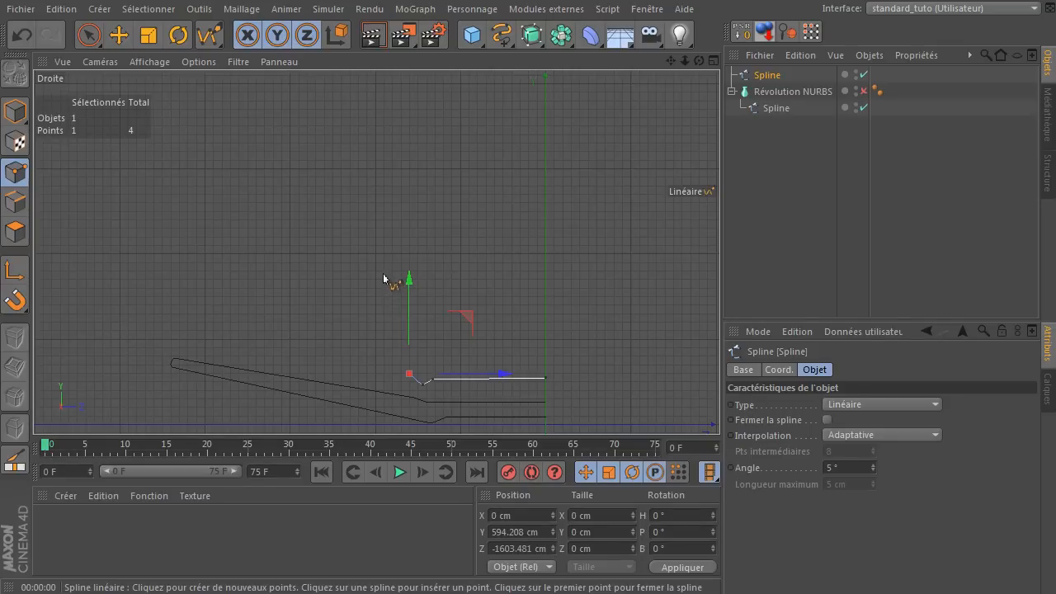
click(336, 111)
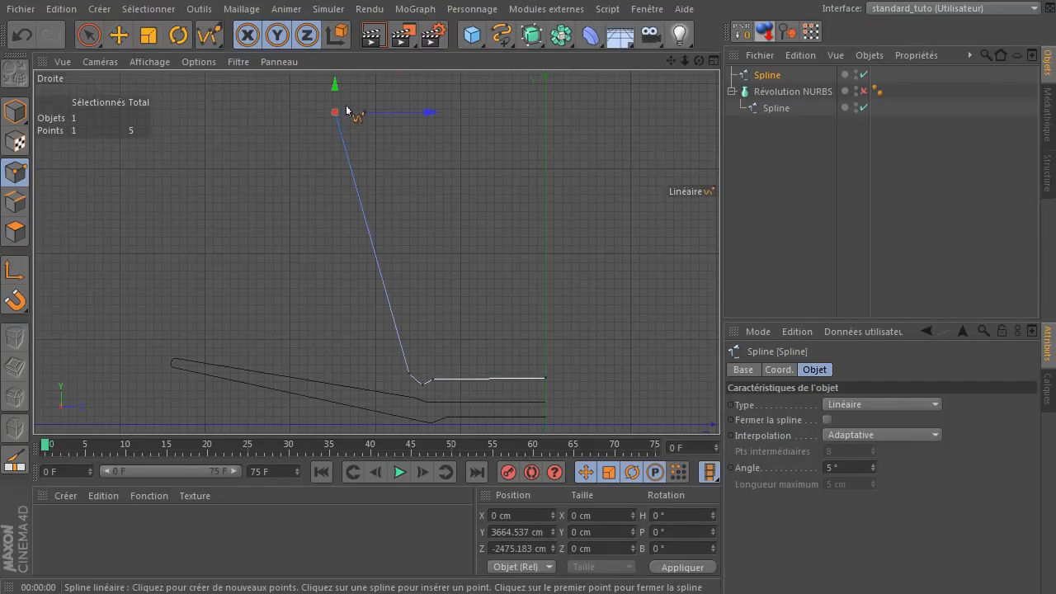
Continue the cup spline across the rim, down the inner wall and along the inner floor to the axis at about Y 807 cm.
drag(345, 105, 346, 104)
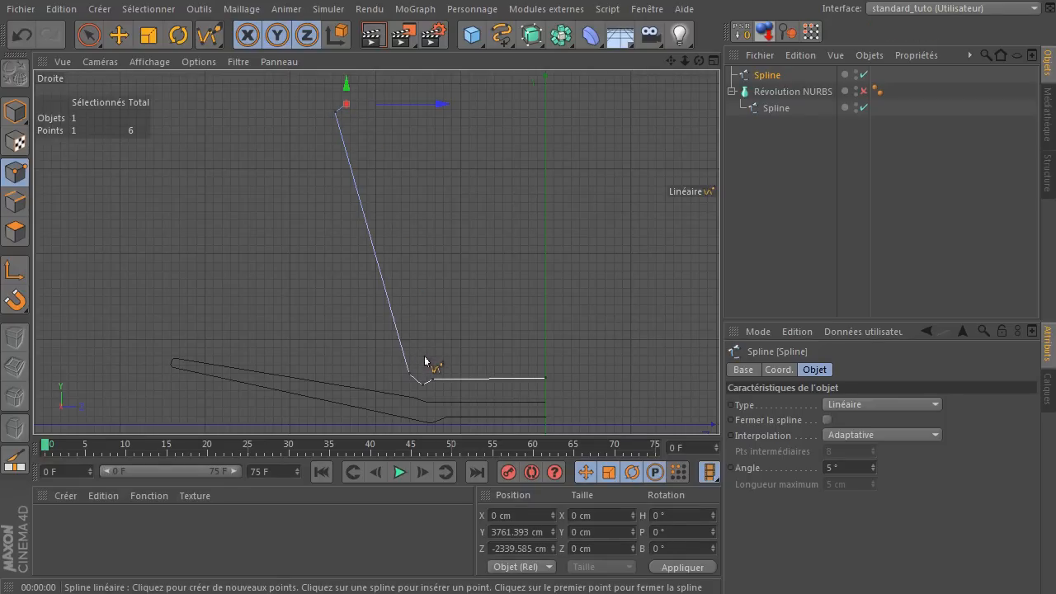
drag(424, 356, 547, 361)
click(545, 356)
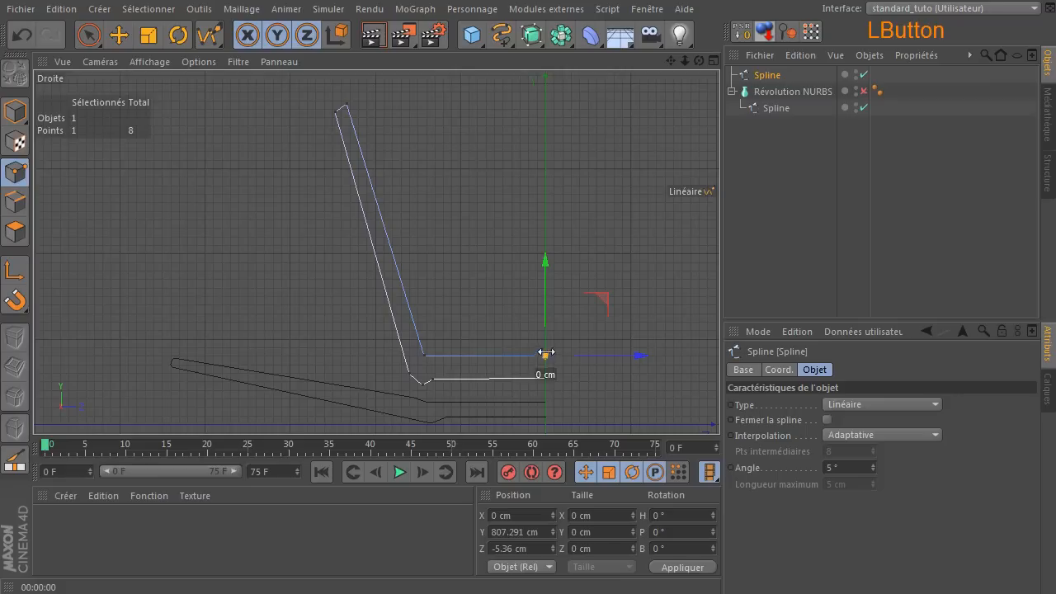
key(Return)
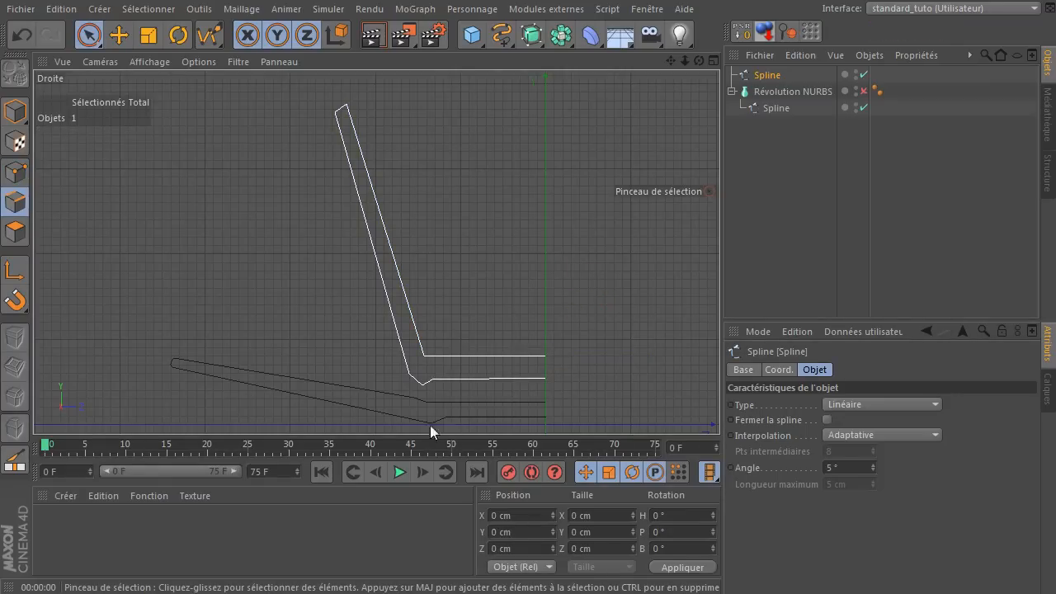
Place the cup spline's lower axis point exactly at Z 0 cm and Y 545 cm.
click(89, 35)
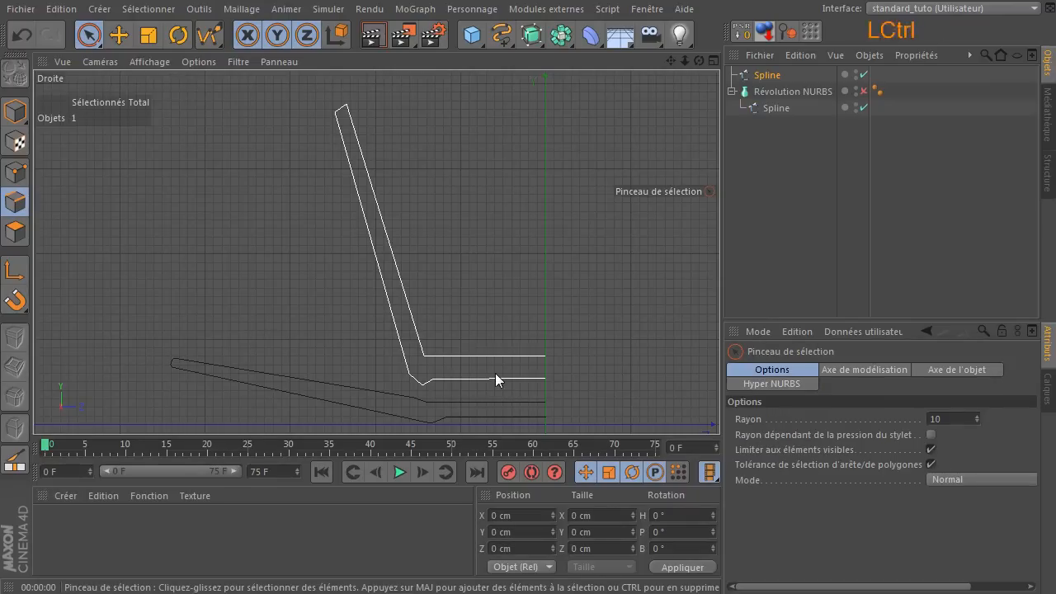
ctrl+scroll(495, 373, up, 2)
drag(671, 60, 668, 95)
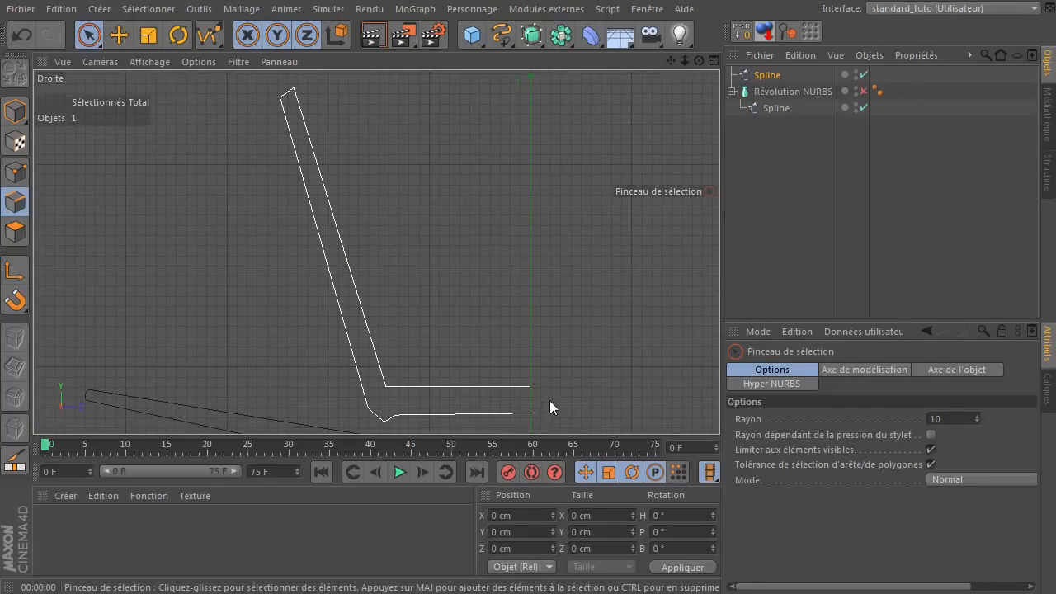
drag(549, 401, 524, 417)
click(15, 172)
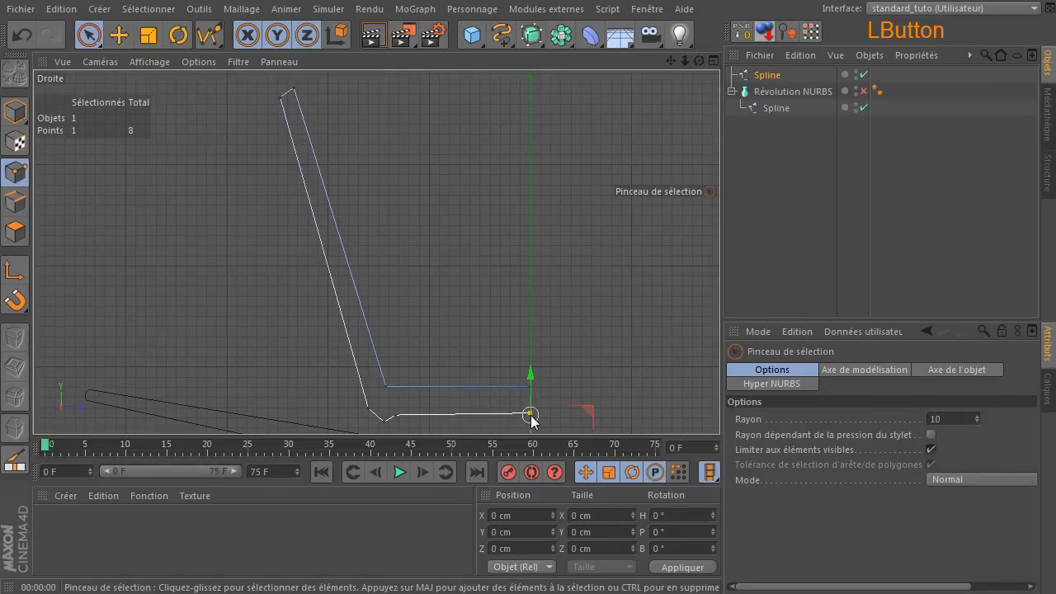
drag(553, 531, 553, 545)
double_click(531, 545)
text(0)
key(Return)
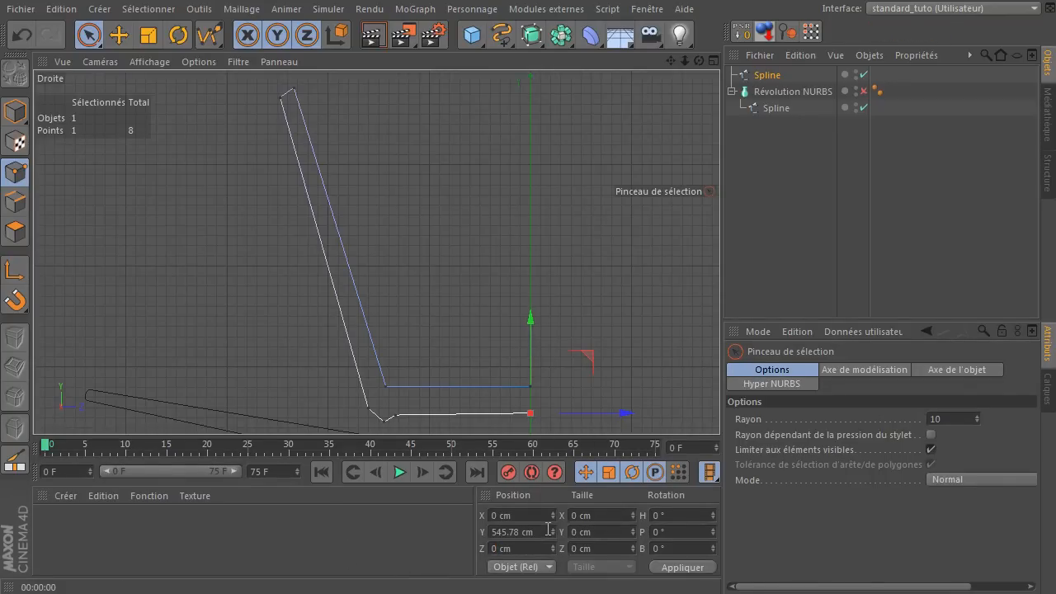
double_click(549, 532)
text(445)
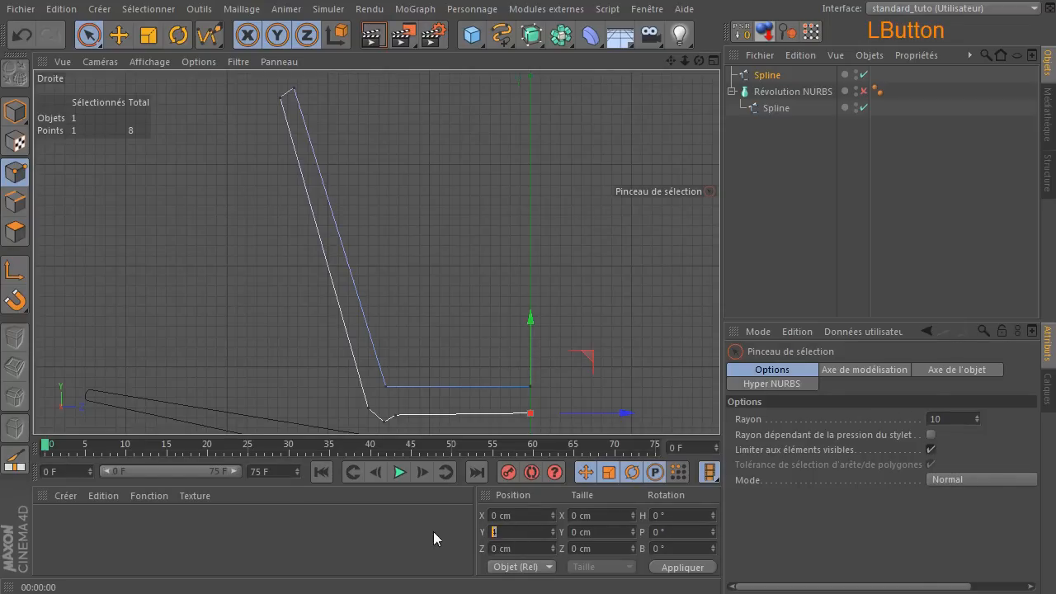
key(Return)
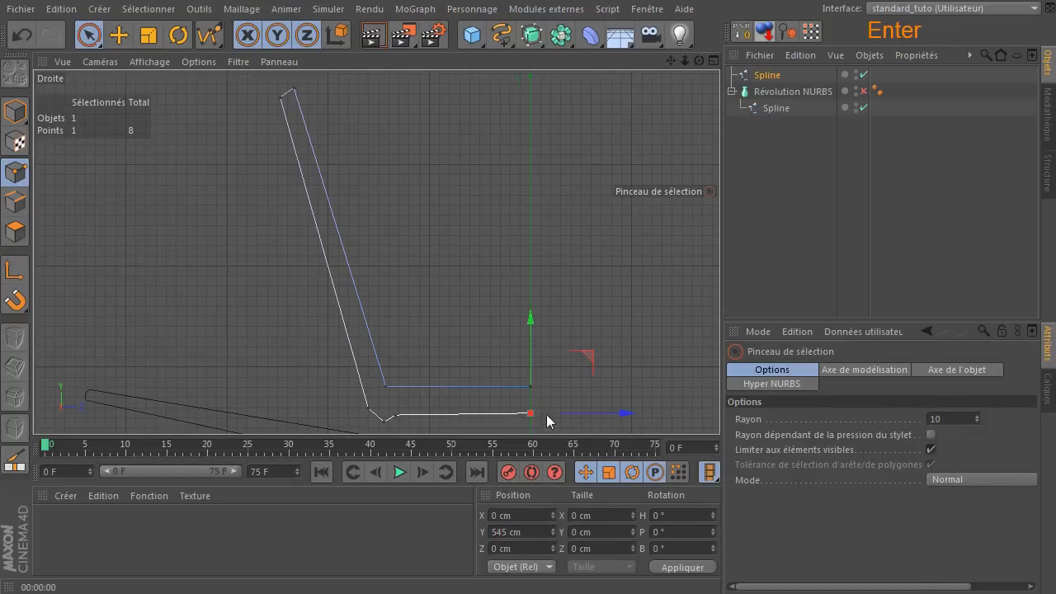
Level the cup's underside by setting the Y position of the spline point just inside the foot to 545 cm.
click(396, 414)
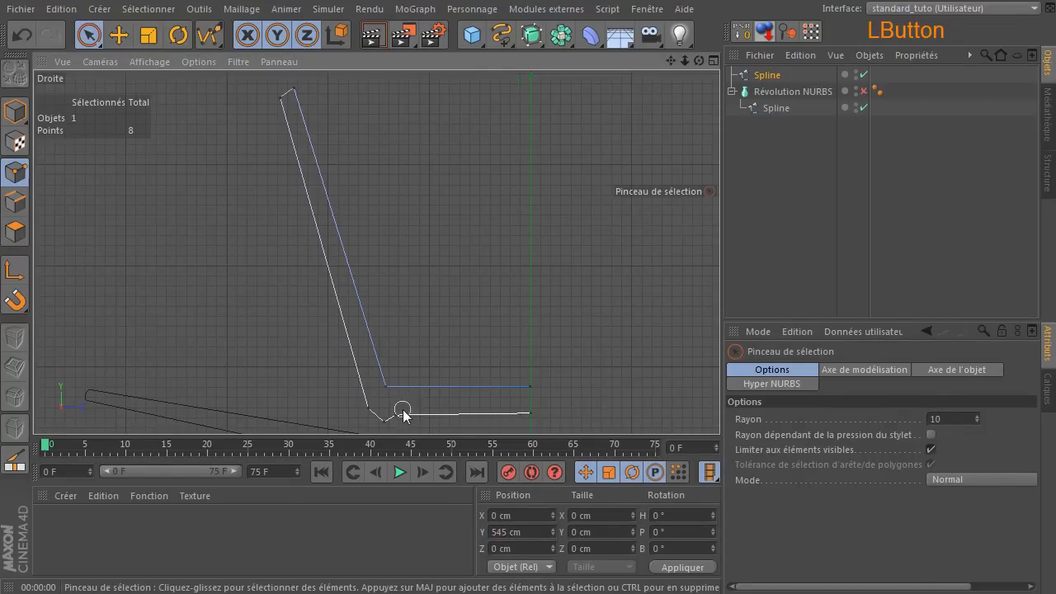
double_click(533, 529)
text(545)
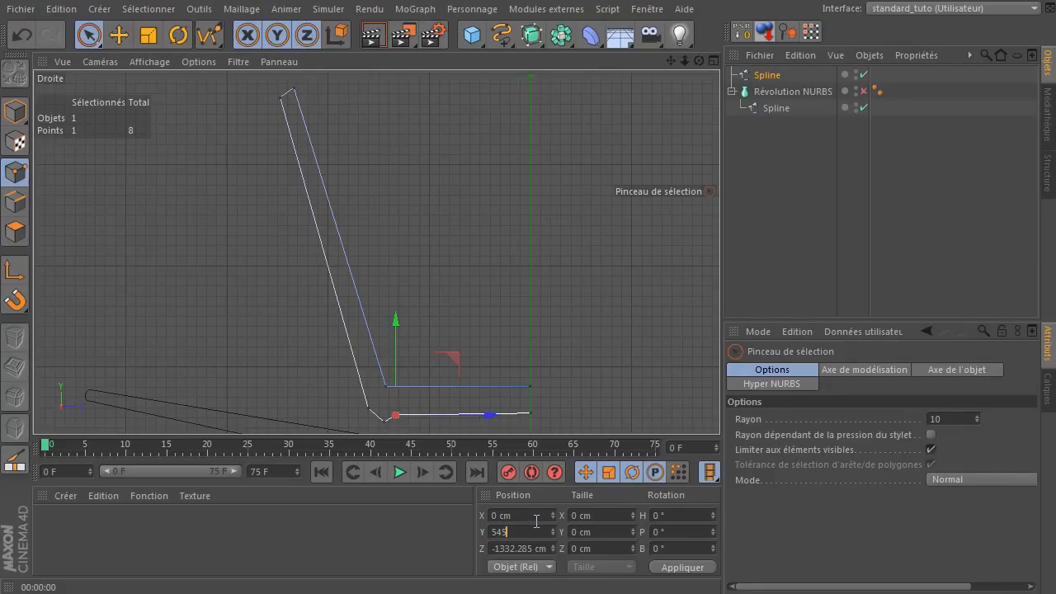
double_click(531, 527)
key(Return)
click(526, 549)
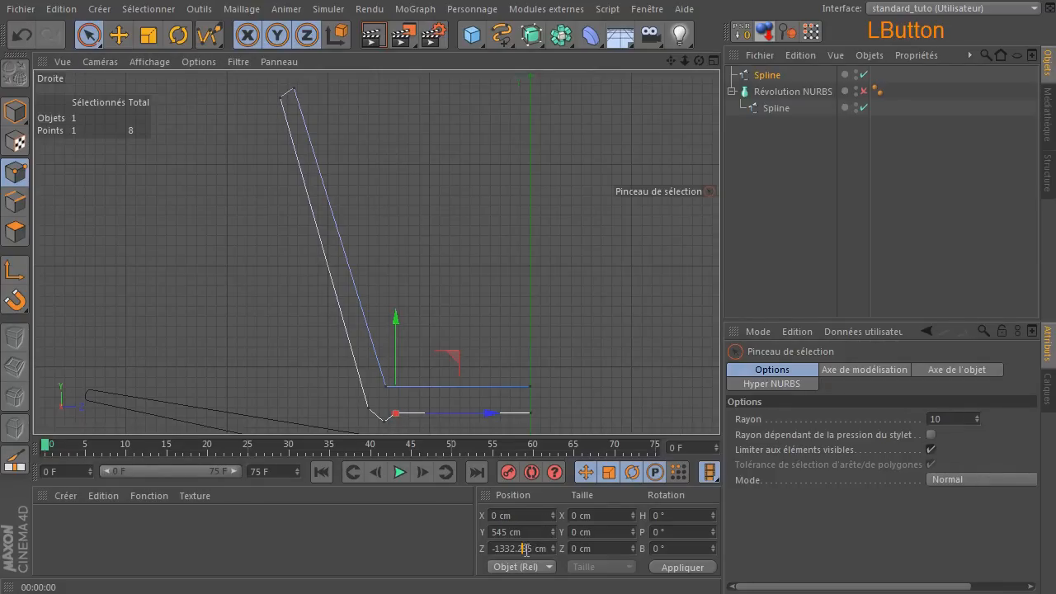
Move the cup foot's lowest point and its inner neighbour together about 46 cm along Z toward the axis.
click(369, 421)
click(385, 423)
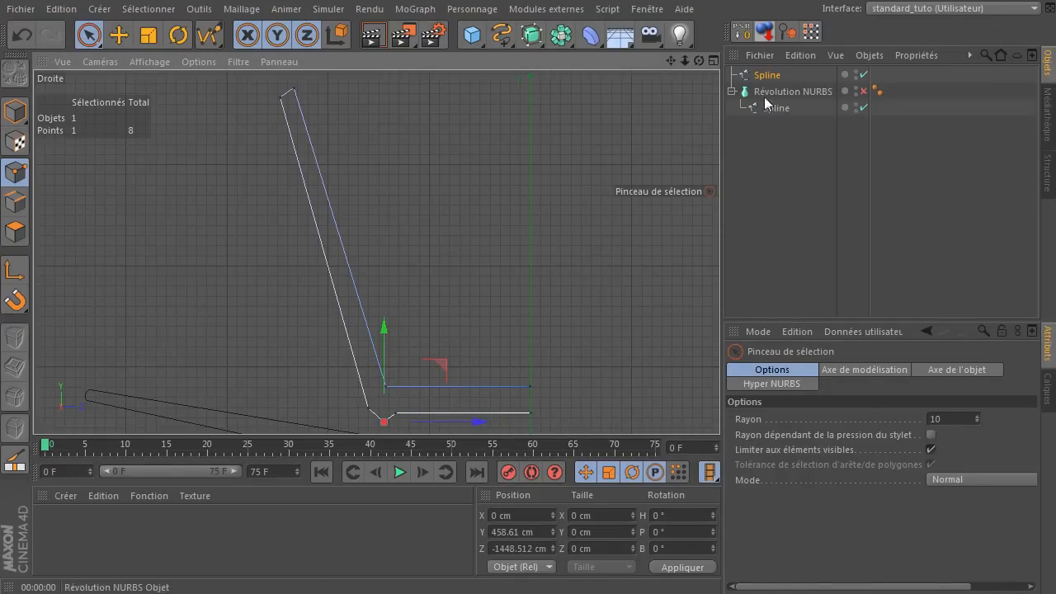
drag(671, 60, 633, 114)
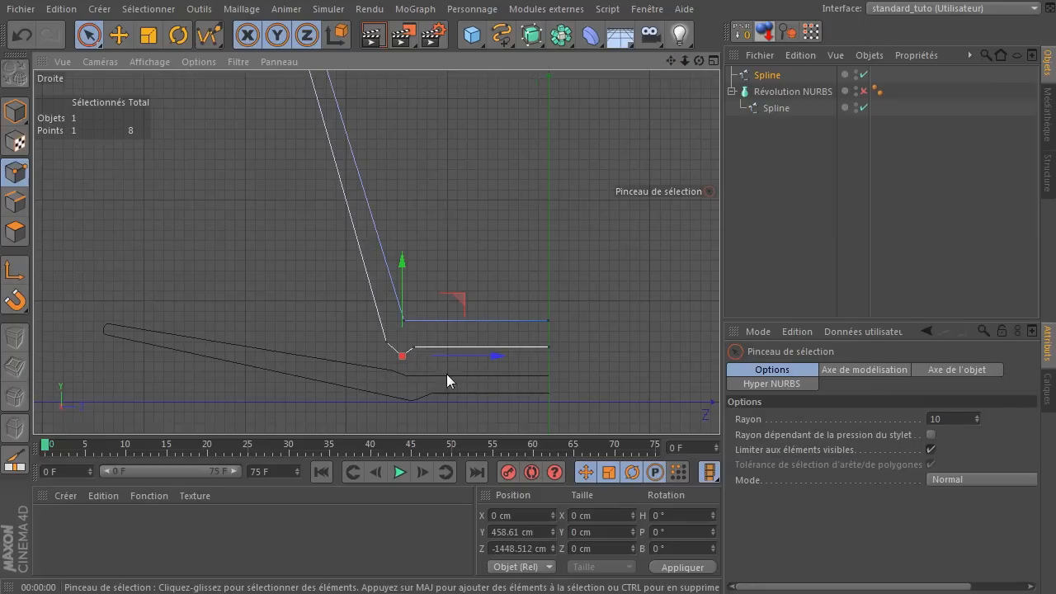
ctrl+scroll(400, 371, up, 3)
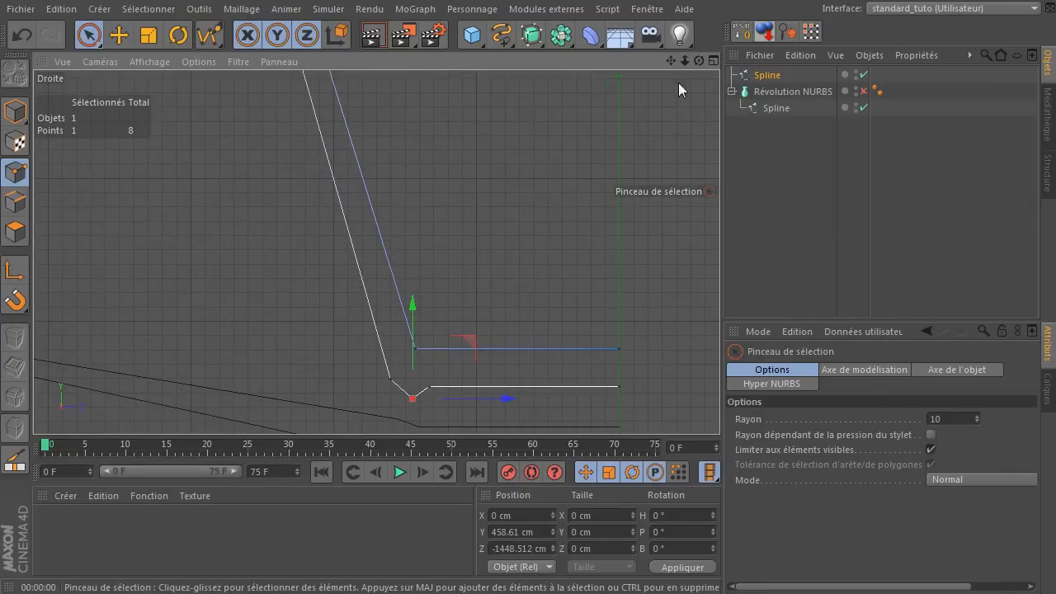
drag(667, 66, 461, 322)
click(461, 322)
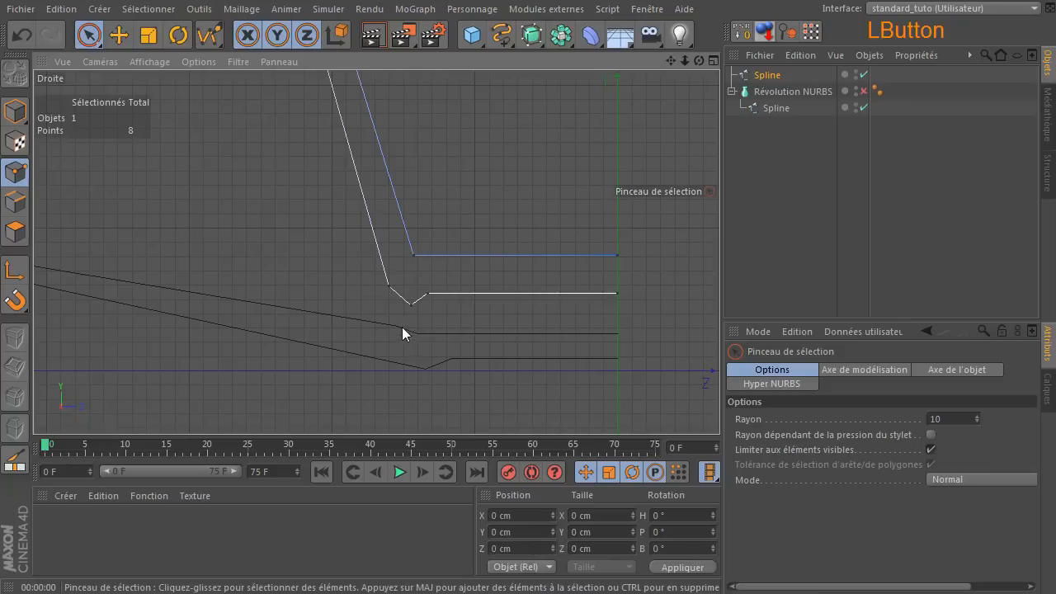
click(426, 291)
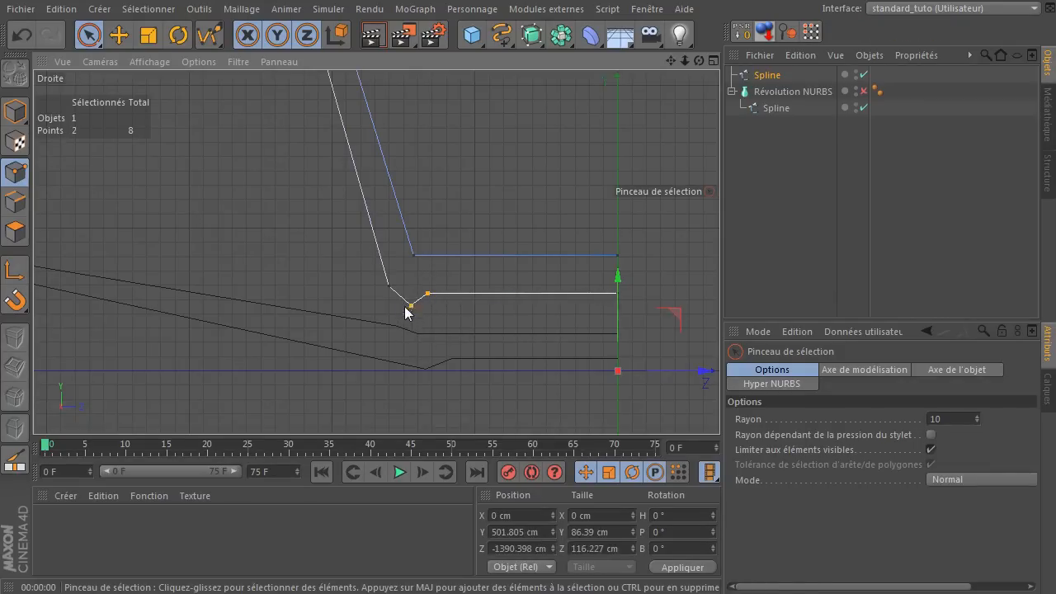
drag(473, 301, 488, 303)
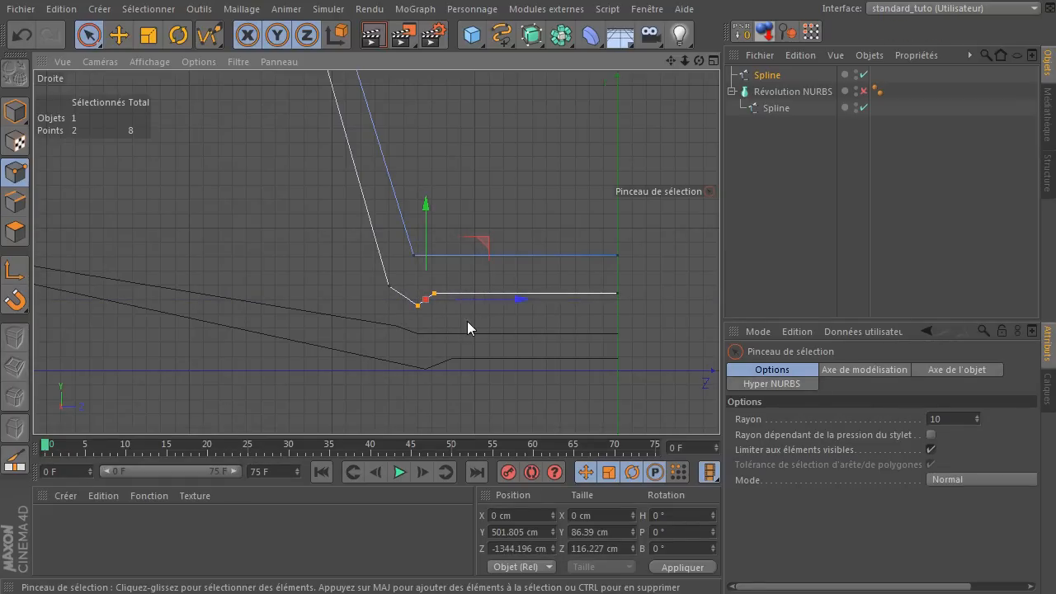
Move the spline point where the cup's outer wall meets the foot to about Y 536 cm, Z -1557 cm.
click(417, 327)
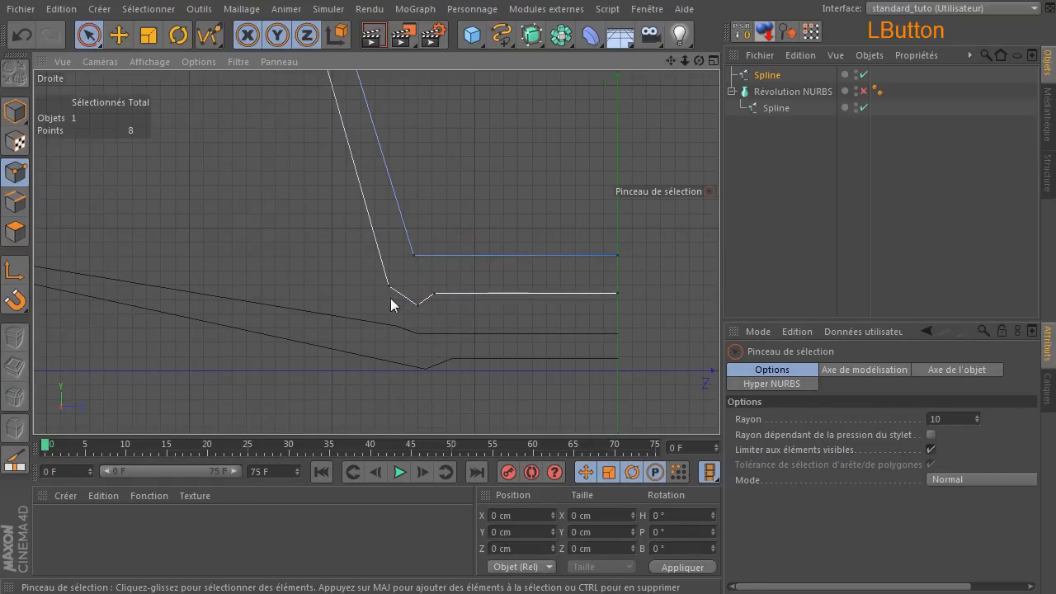
click(387, 283)
drag(449, 236, 453, 236)
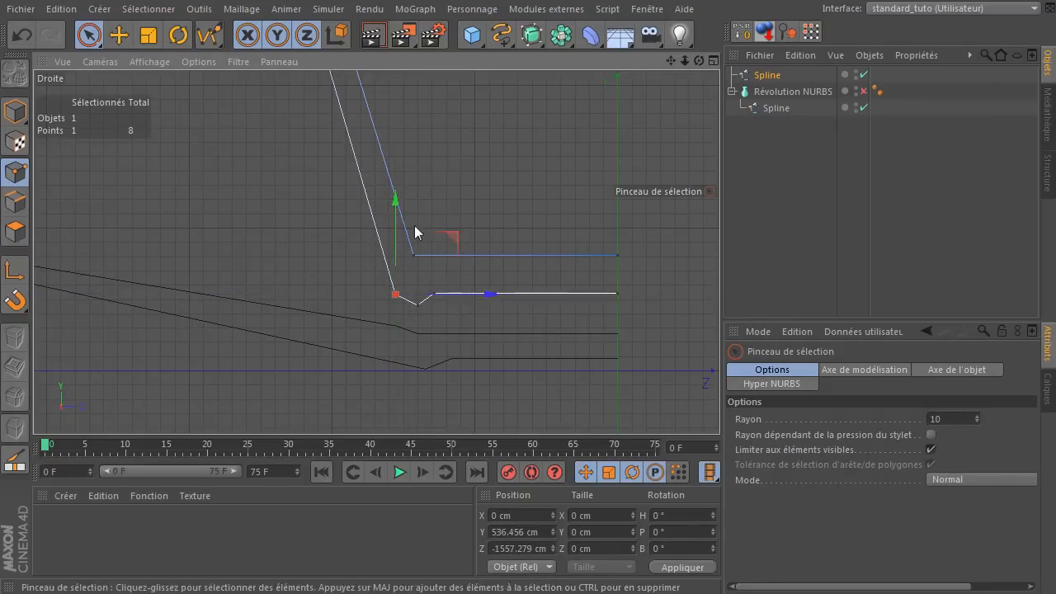
Move the bottom corner point of the cup's inner wall along Z toward the axis to about Z -1337 cm.
click(421, 235)
click(416, 252)
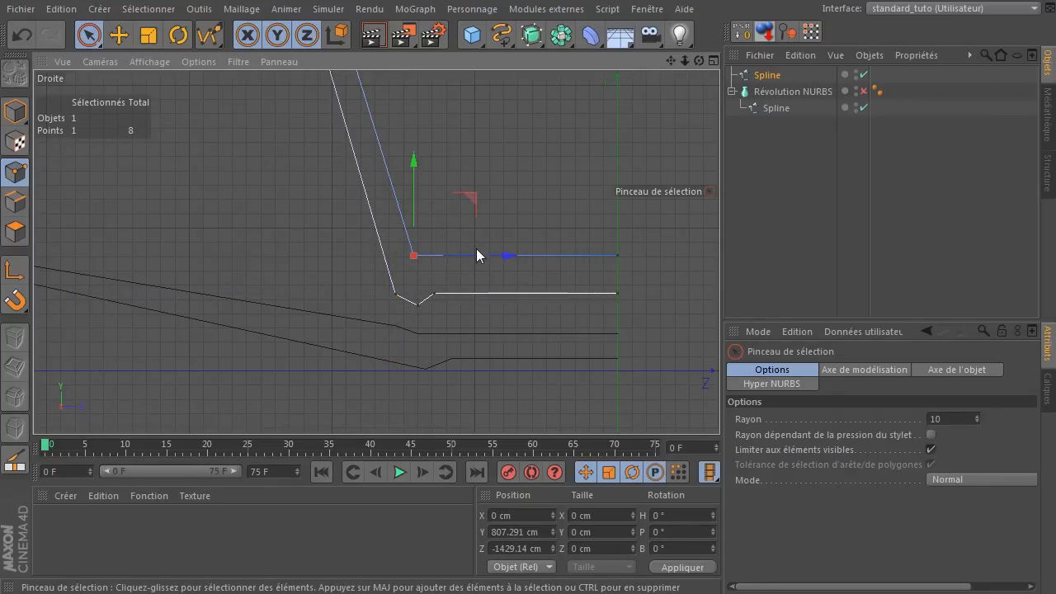
drag(474, 260, 494, 253)
click(565, 216)
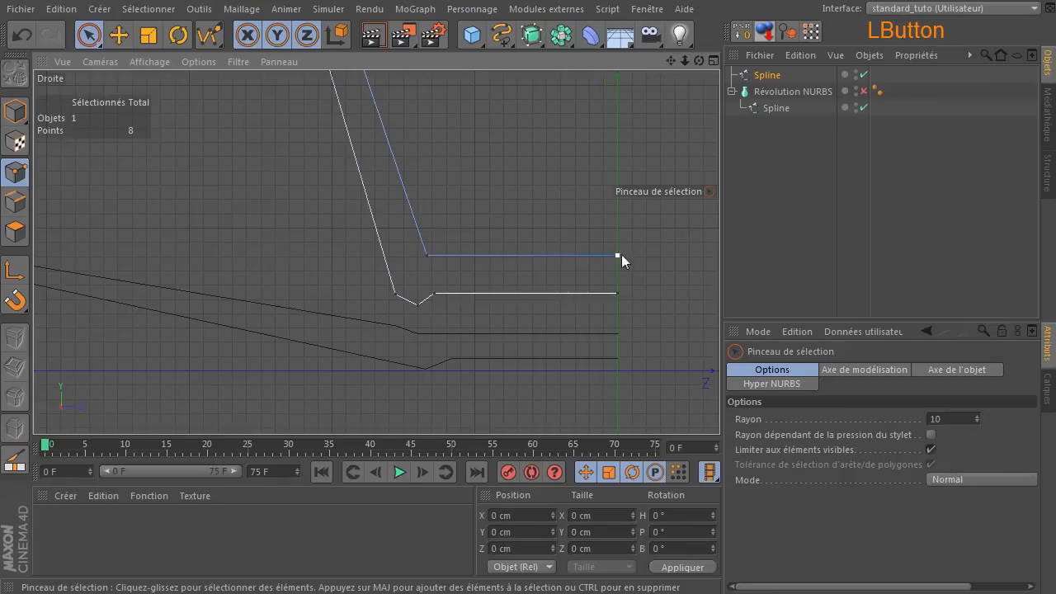
Place the axis end point of the cup's inner floor exactly at Z 0 cm and Y 807 cm.
click(619, 255)
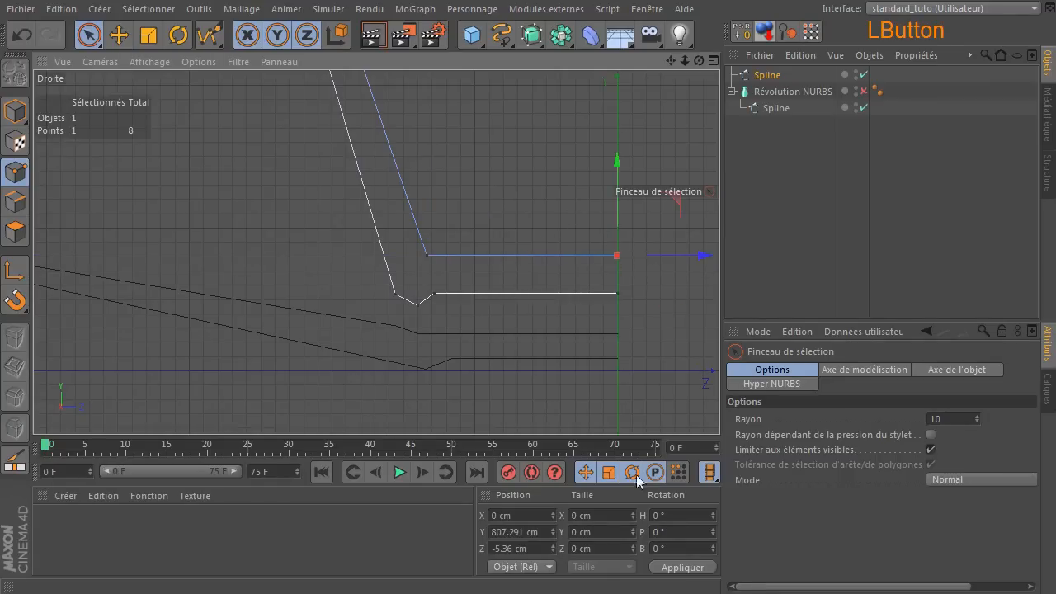
click(516, 549)
text(0)
key(Return)
click(528, 532)
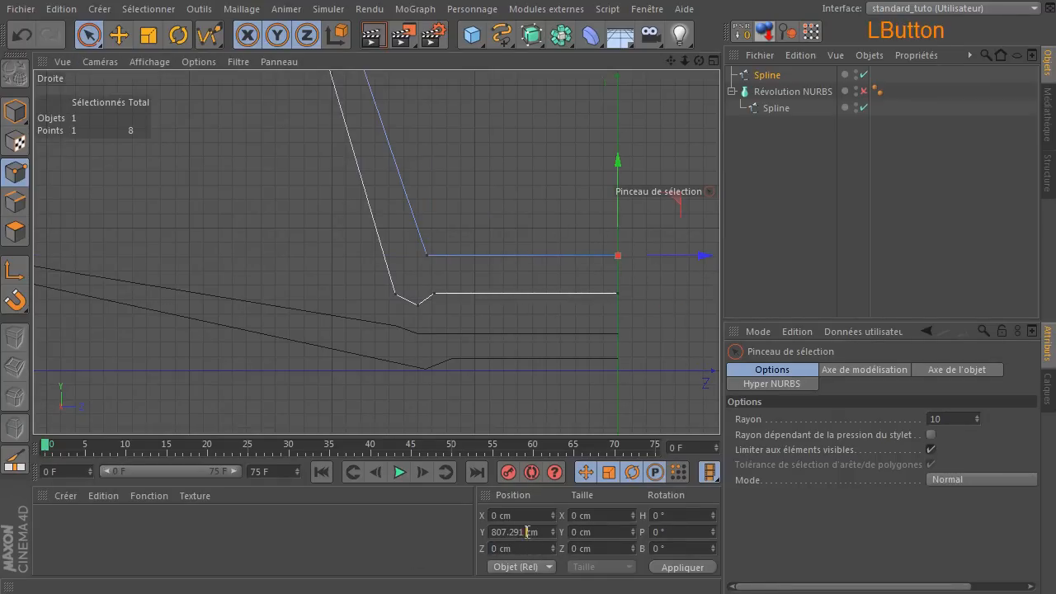
text(80)
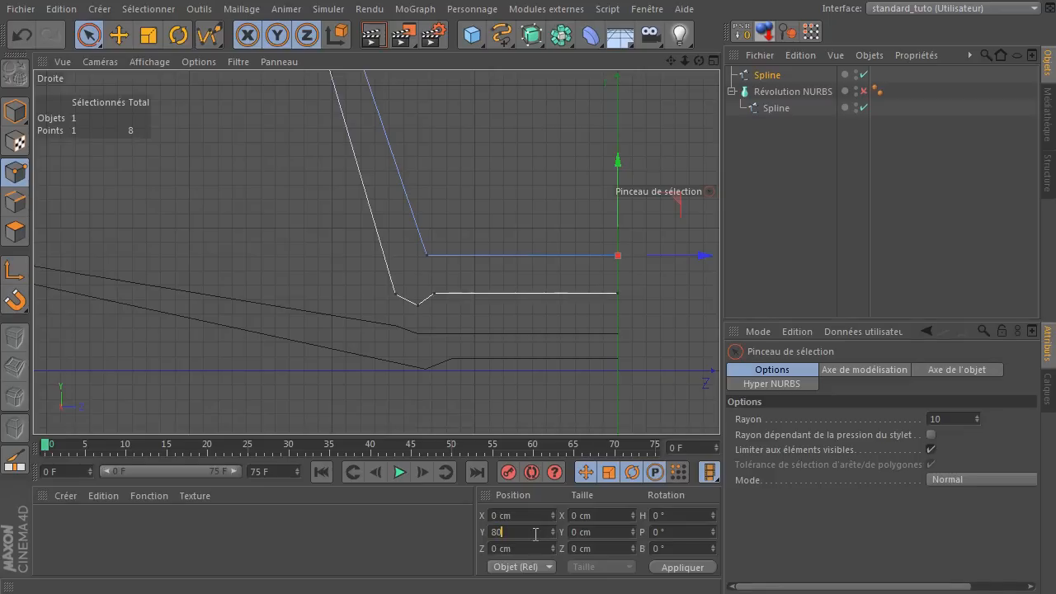
text(7)
key(Return)
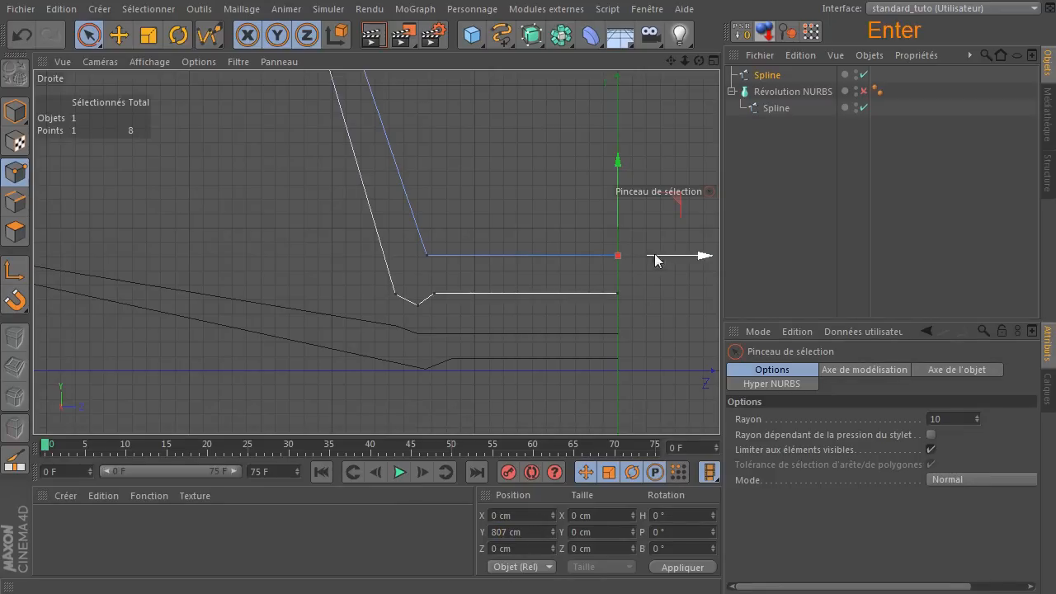
click(529, 227)
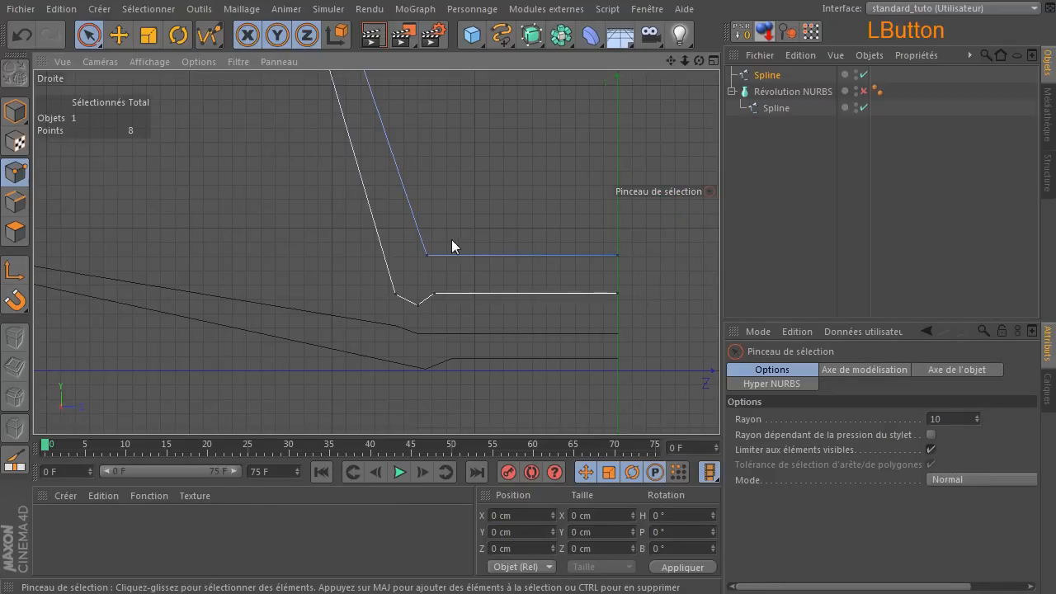
Level the cup's inner floor by setting the Y position of its corner point at the inner wall to 807 cm.
scroll(449, 241, up, 1)
click(425, 256)
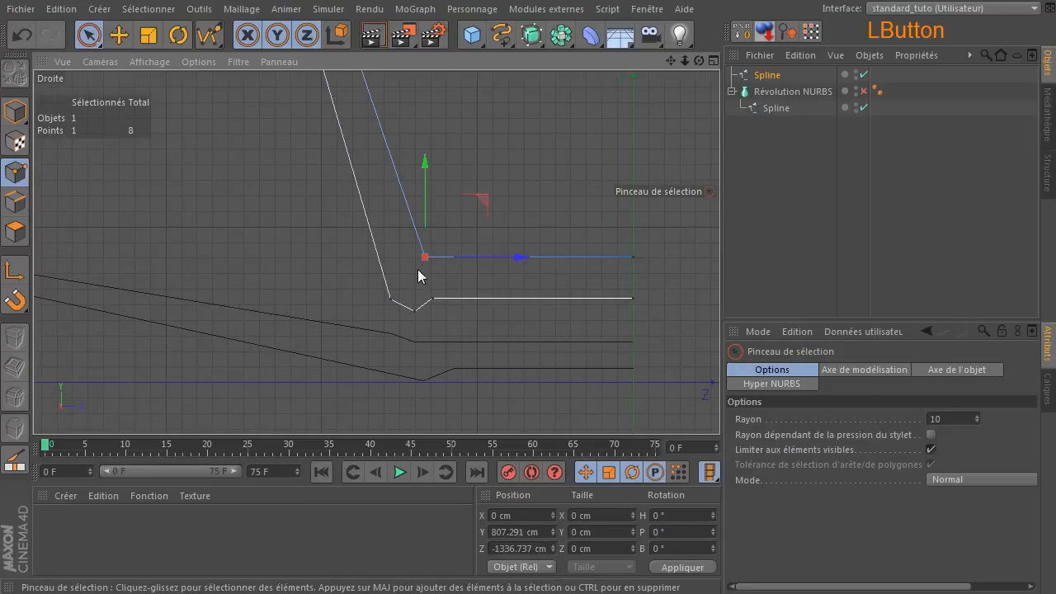
click(522, 532)
text(80)
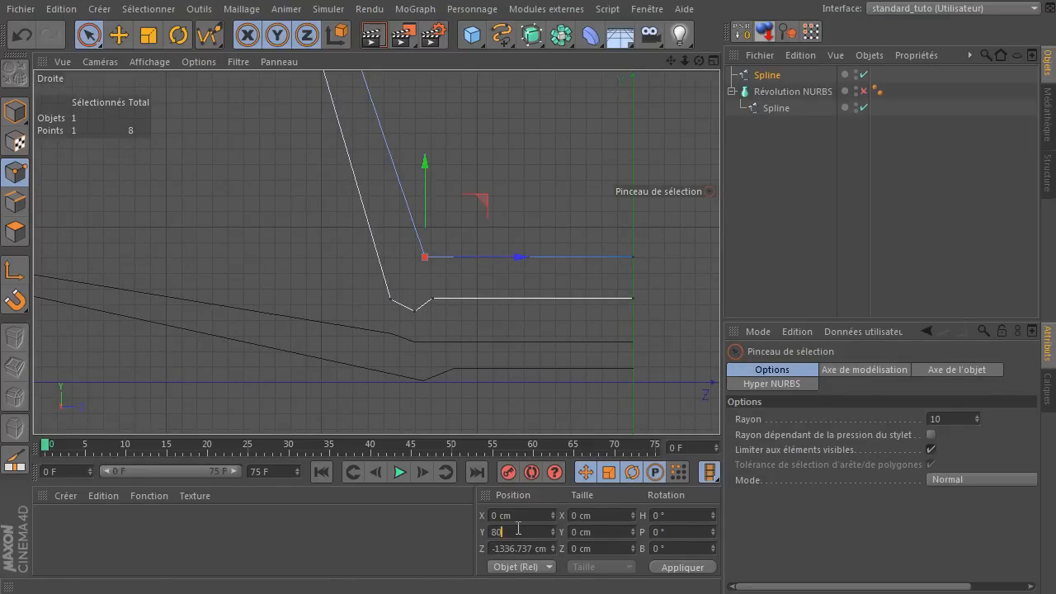
text(7)
key(Return)
click(575, 211)
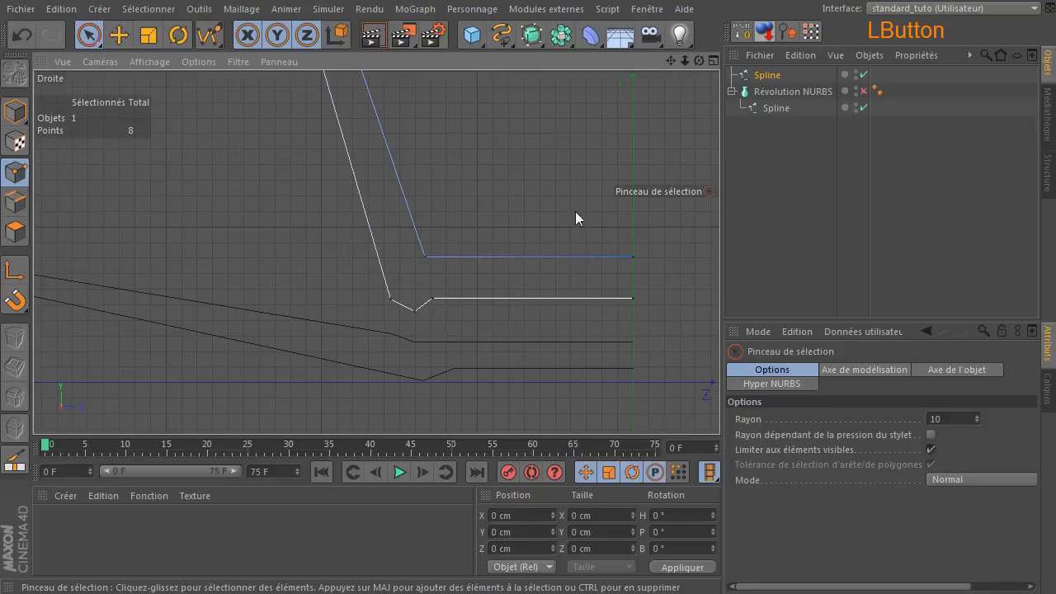
click(631, 257)
click(542, 184)
Move the outer point of the cup's rim up and outward to about Y 3738 cm, Z -2539 cm.
ctrl+scroll(512, 285, down, 3)
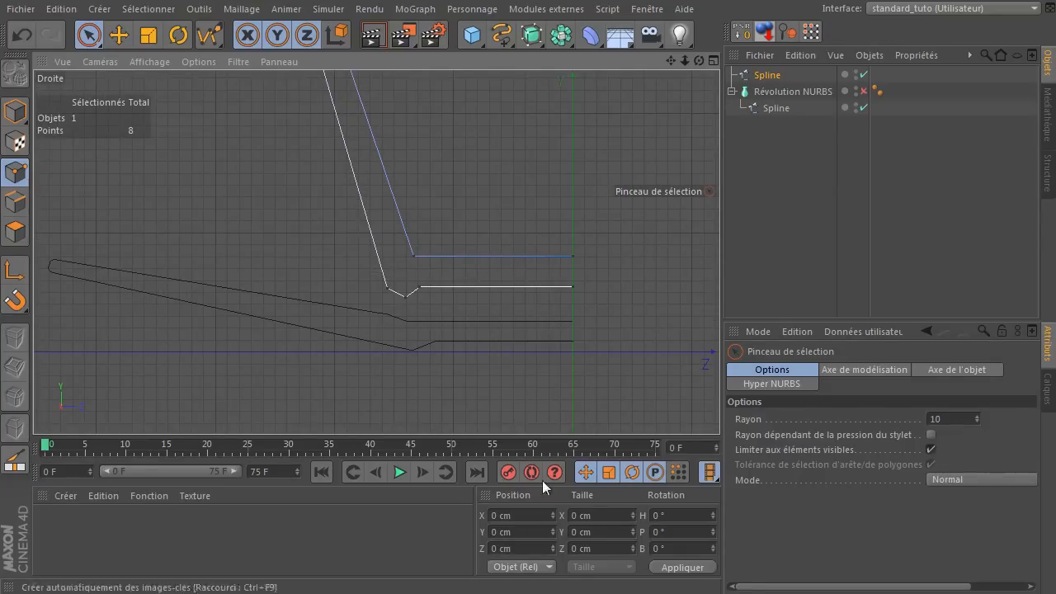
drag(672, 62, 502, 198)
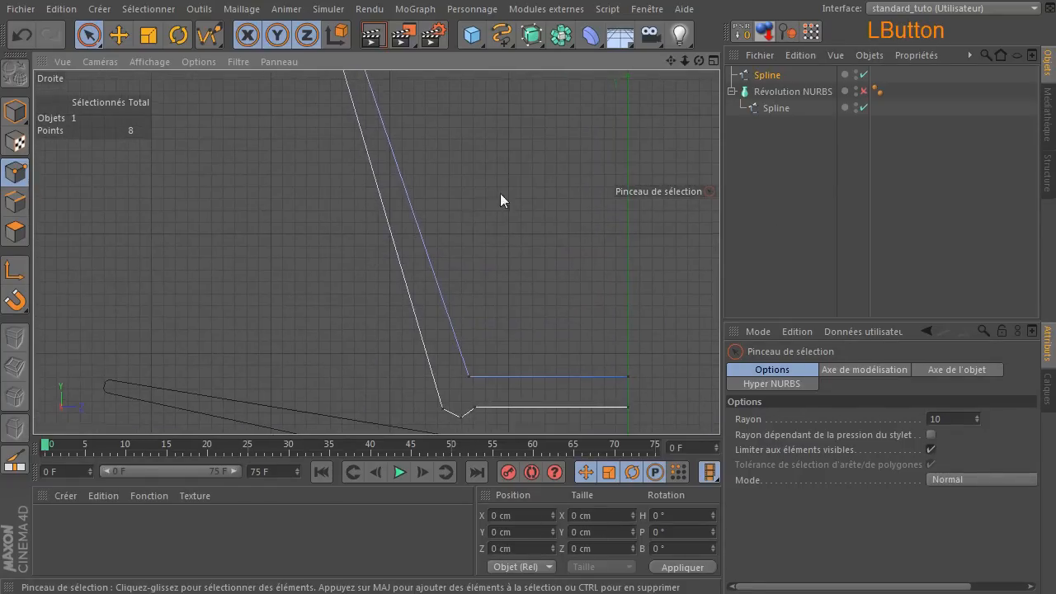
ctrl+scroll(478, 231, down, 3)
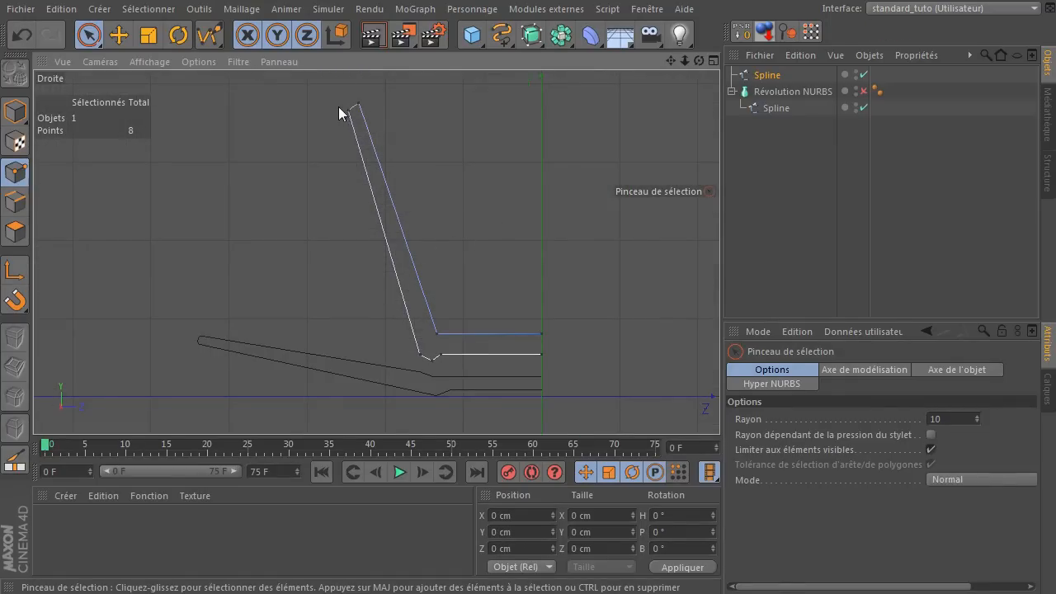
drag(672, 62, 709, 170)
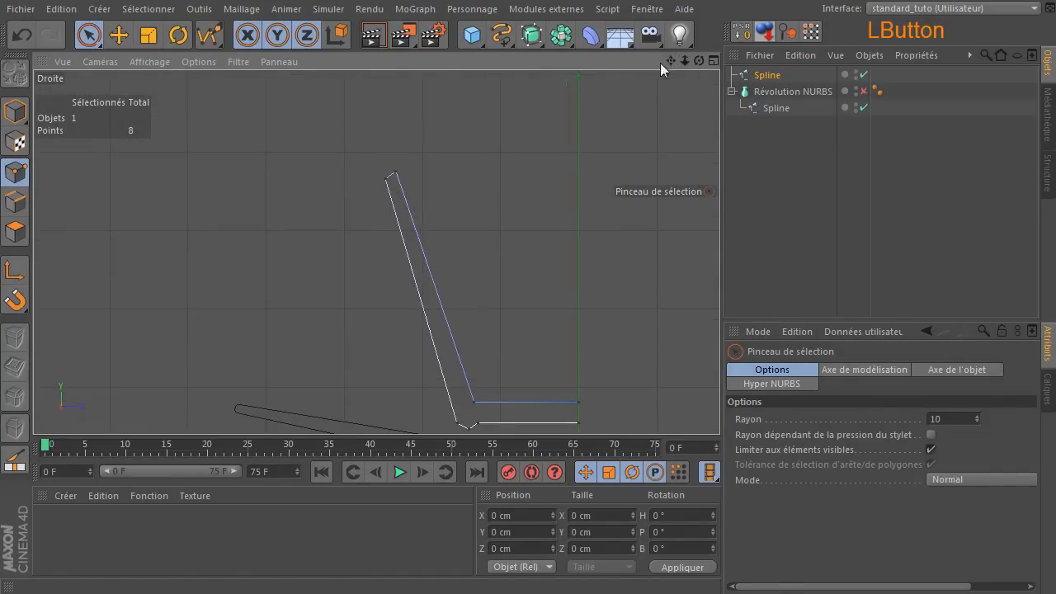
click(385, 178)
drag(437, 123, 439, 126)
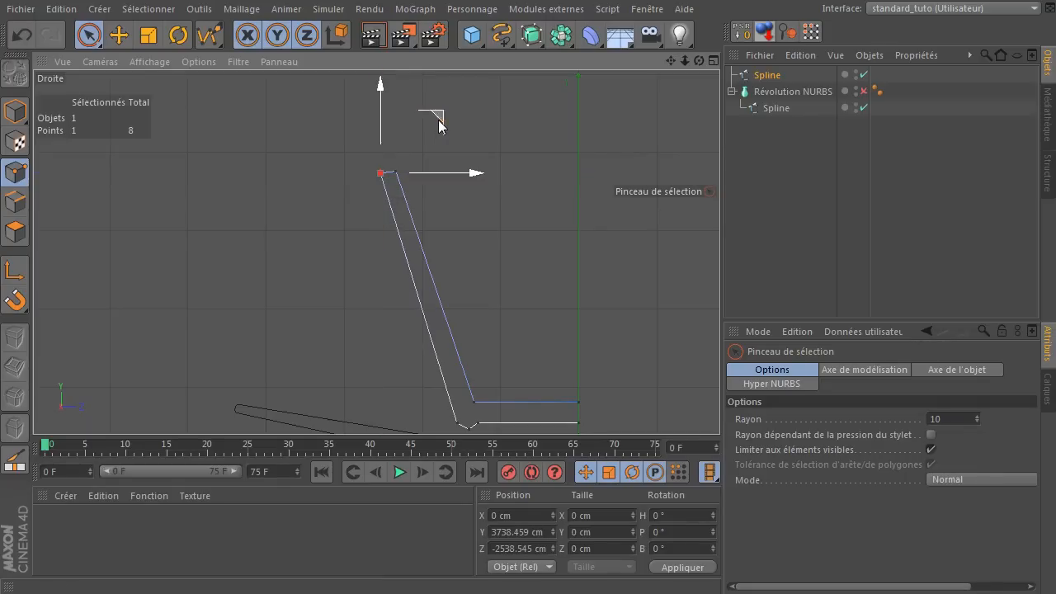
click(429, 191)
Move the inner point of the cup's rim along Z toward the axis to about Z -2308 cm.
click(395, 171)
drag(430, 171, 434, 171)
click(474, 272)
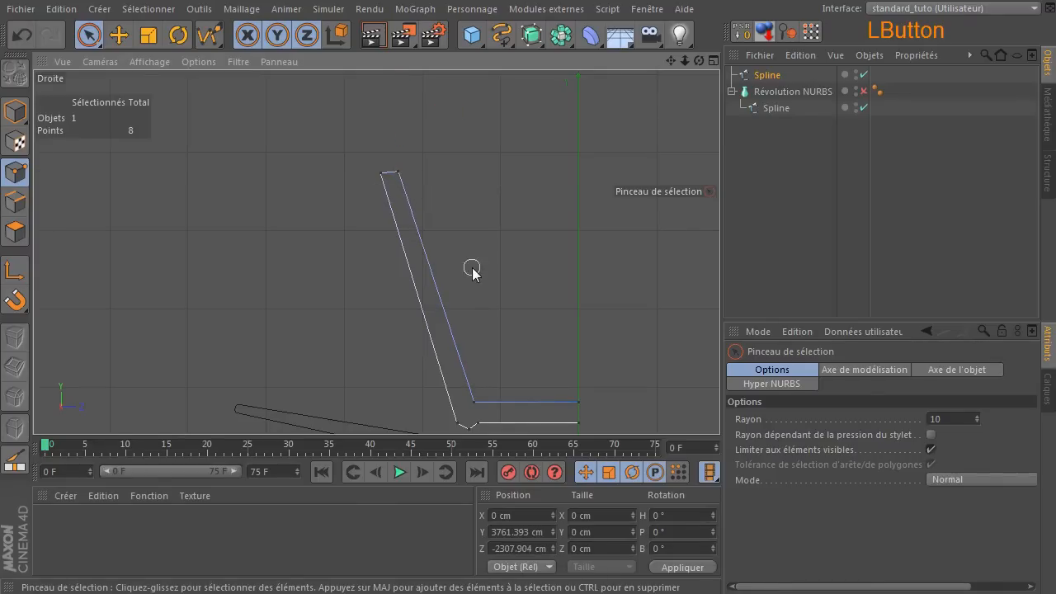
In the perspective view, add a second Révolution NURBS and make the cup spline its child.
scroll(489, 246, down, 1)
middle_click(604, 244)
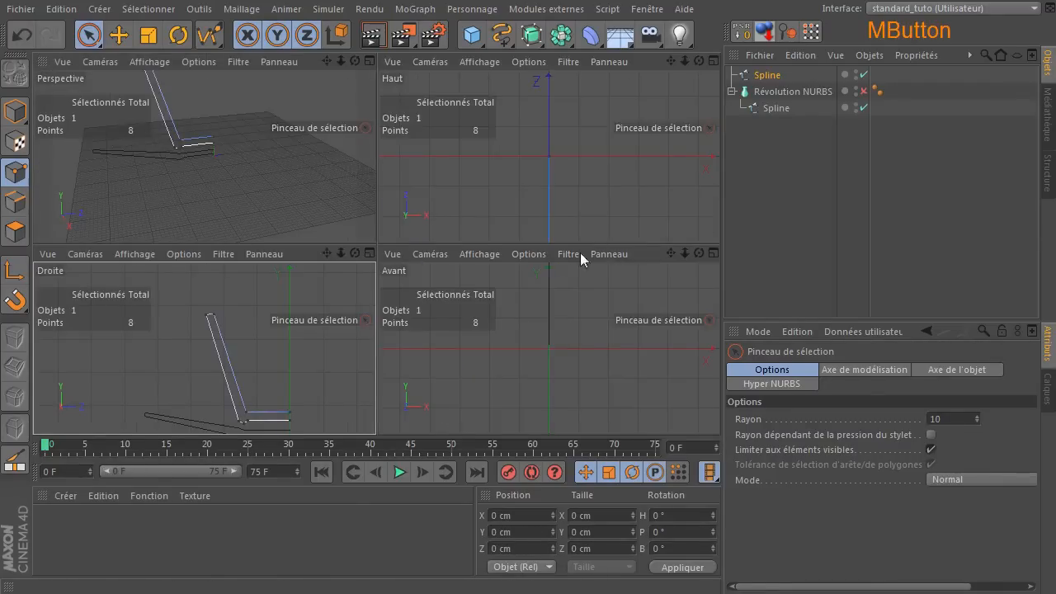
middle_click(245, 173)
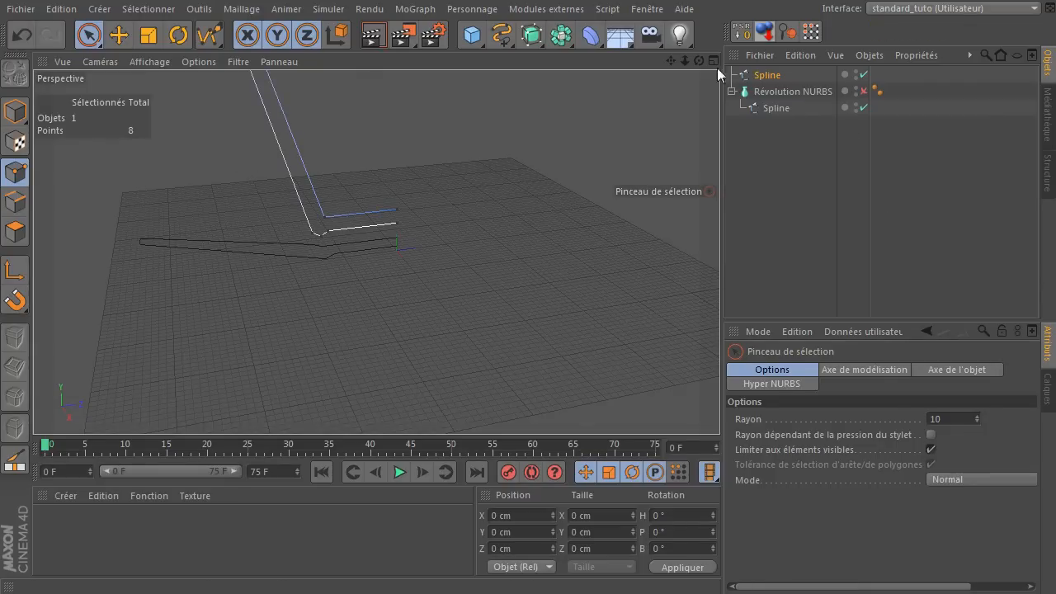
click(533, 35)
click(599, 82)
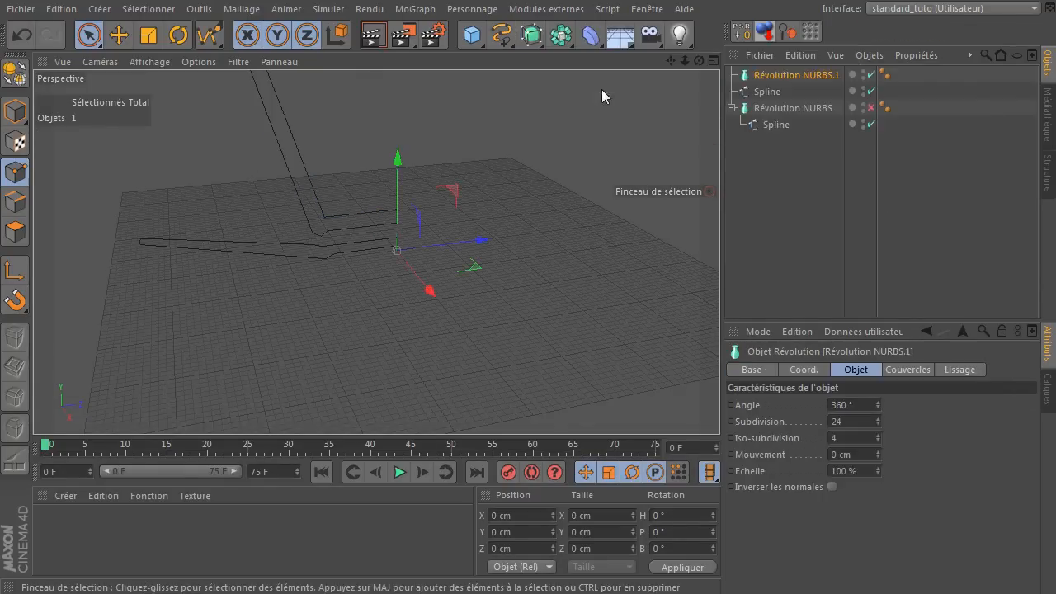
drag(785, 95, 801, 78)
click(746, 223)
Enable the saucer's Révolution NURBS again and examine the cup's foot, wall thickness and rim together with the saucer in perspective.
ctrl+scroll(486, 218, down, 3)
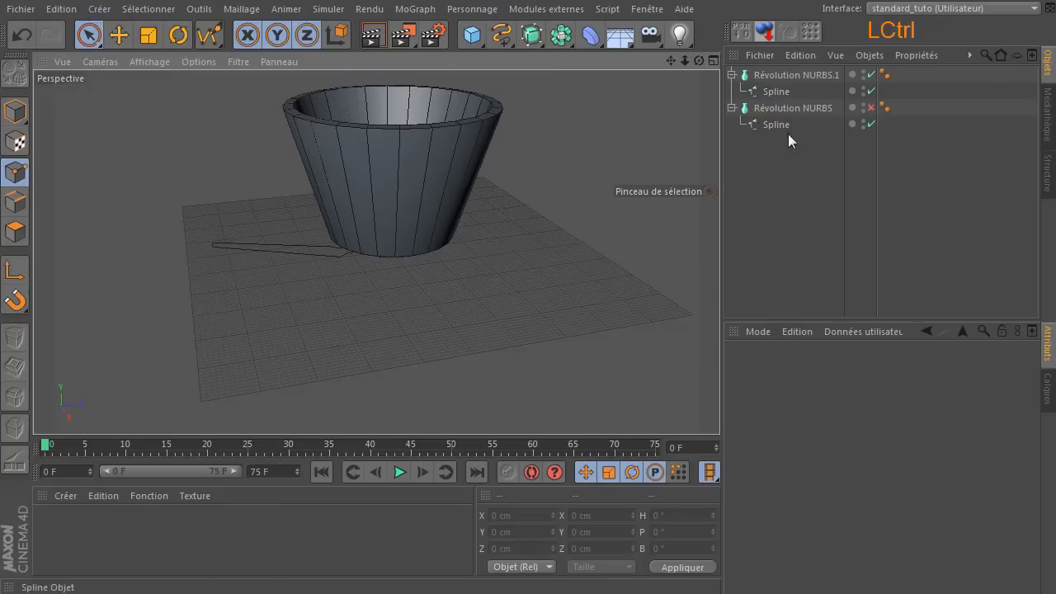
click(873, 108)
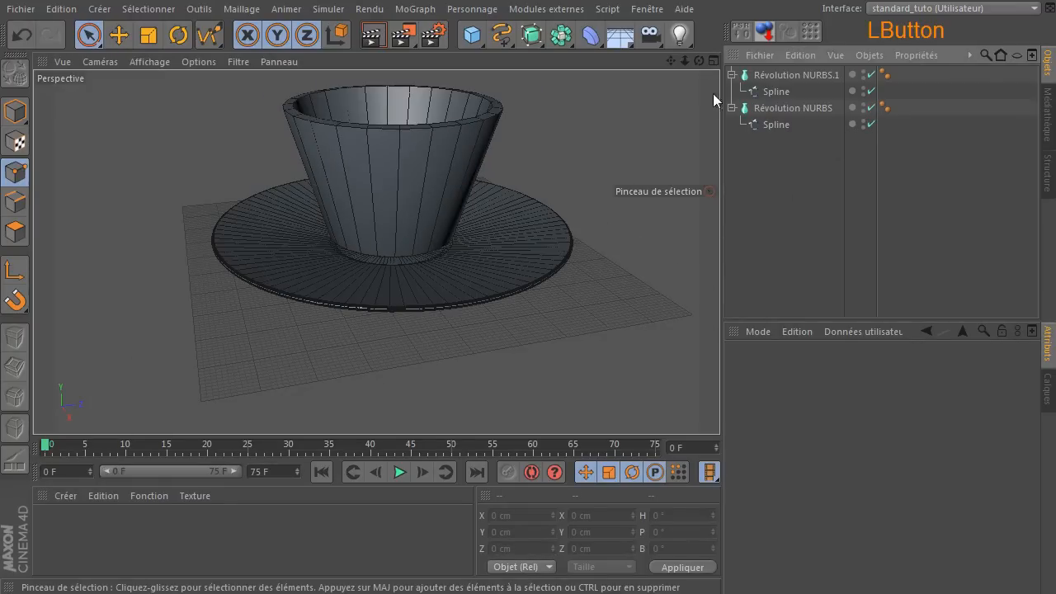
drag(701, 62, 701, 70)
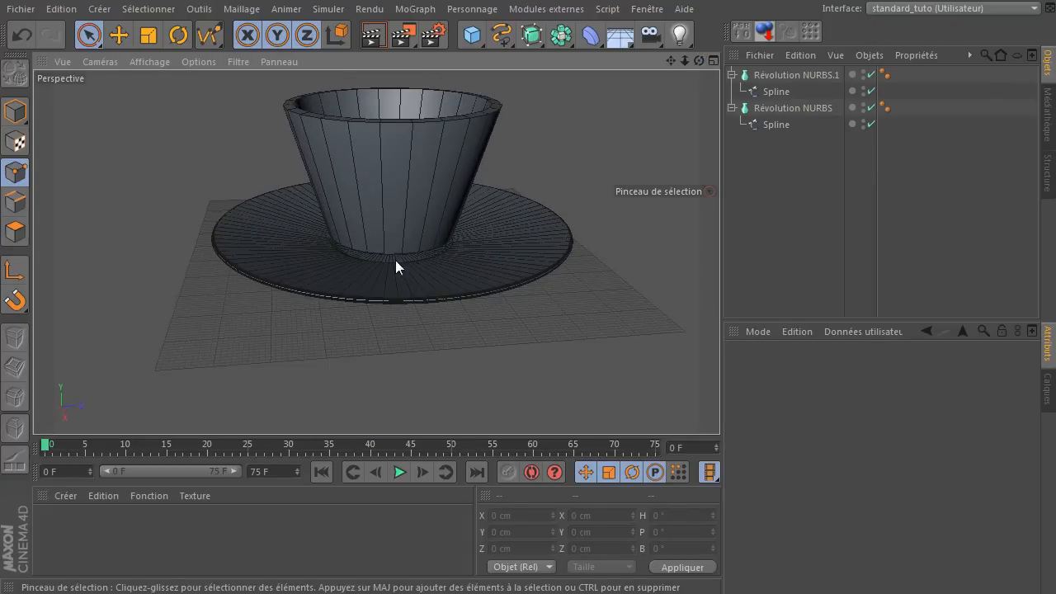
ctrl+scroll(375, 270, up, 6)
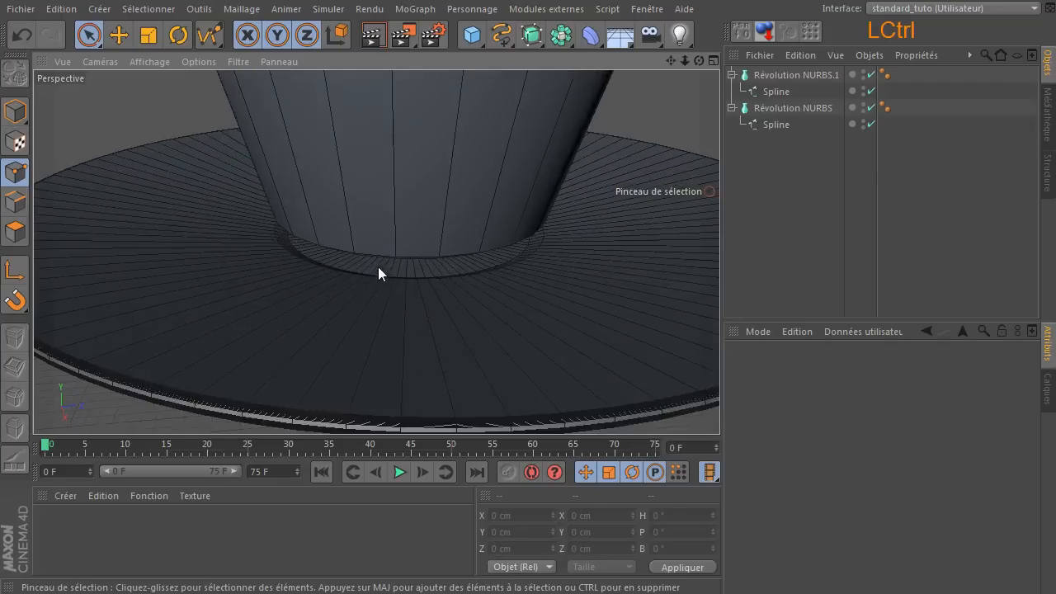
scroll(387, 270, down, 3)
scroll(445, 238, up, 3)
scroll(460, 232, down, 3)
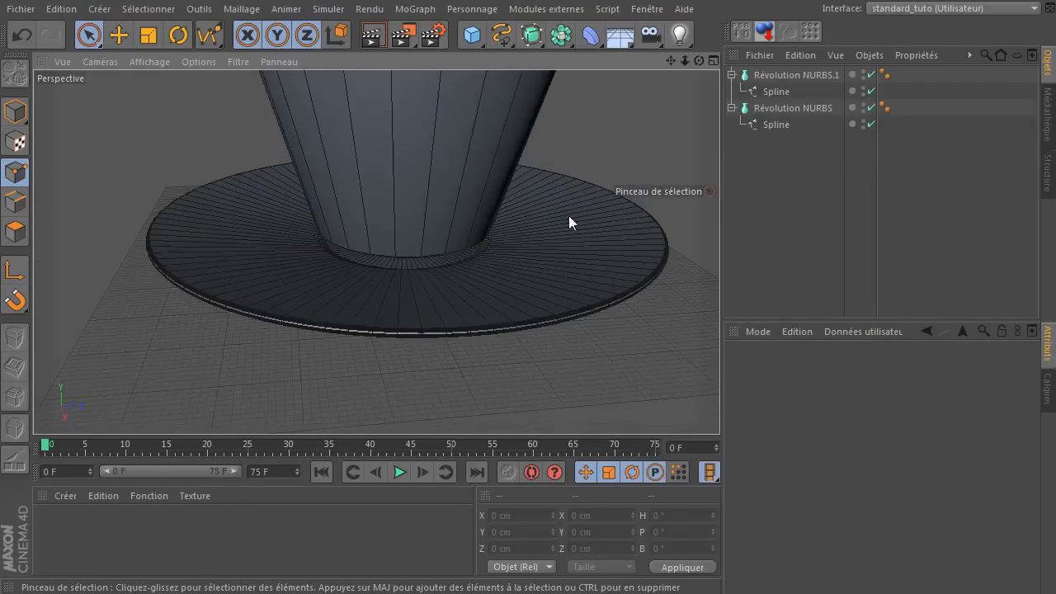
click(673, 59)
drag(672, 59, 374, 250)
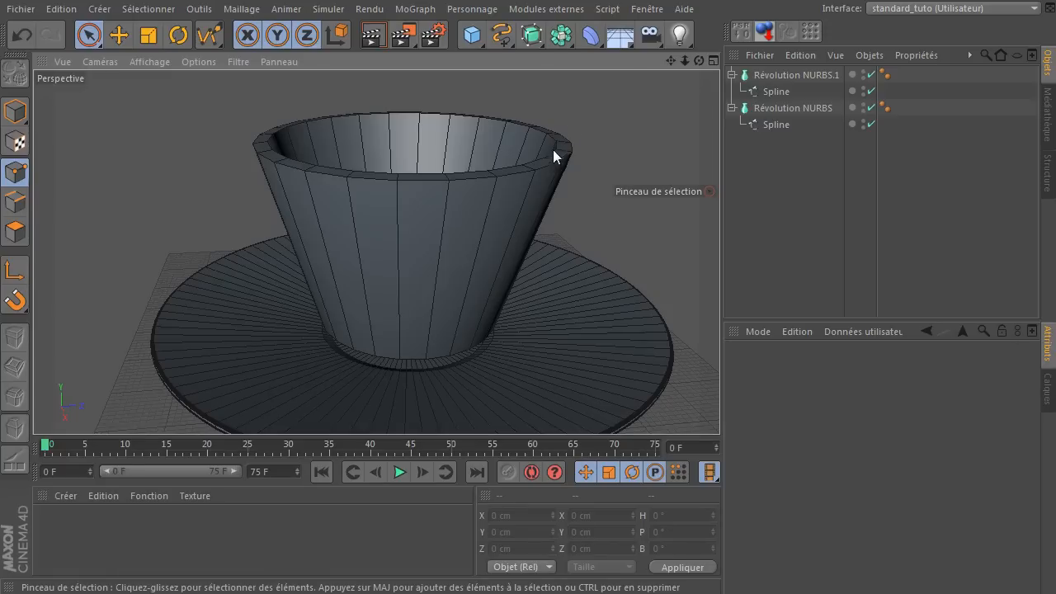
Disable both Révolution NURBS objects and select the cup's spline for editing in the right view.
click(872, 75)
click(873, 108)
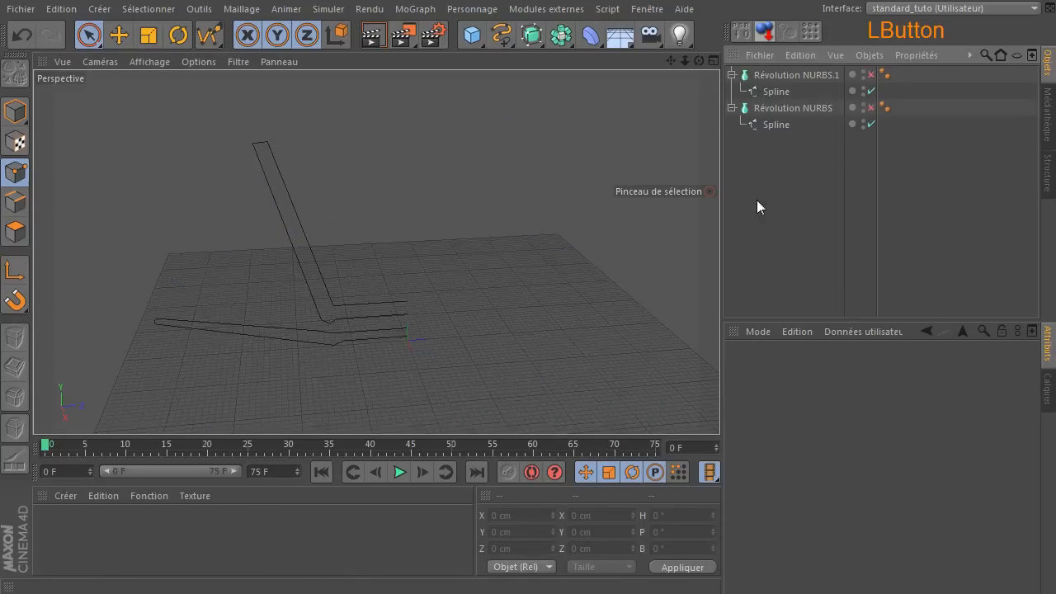
middle_click(620, 114)
middle_click(241, 328)
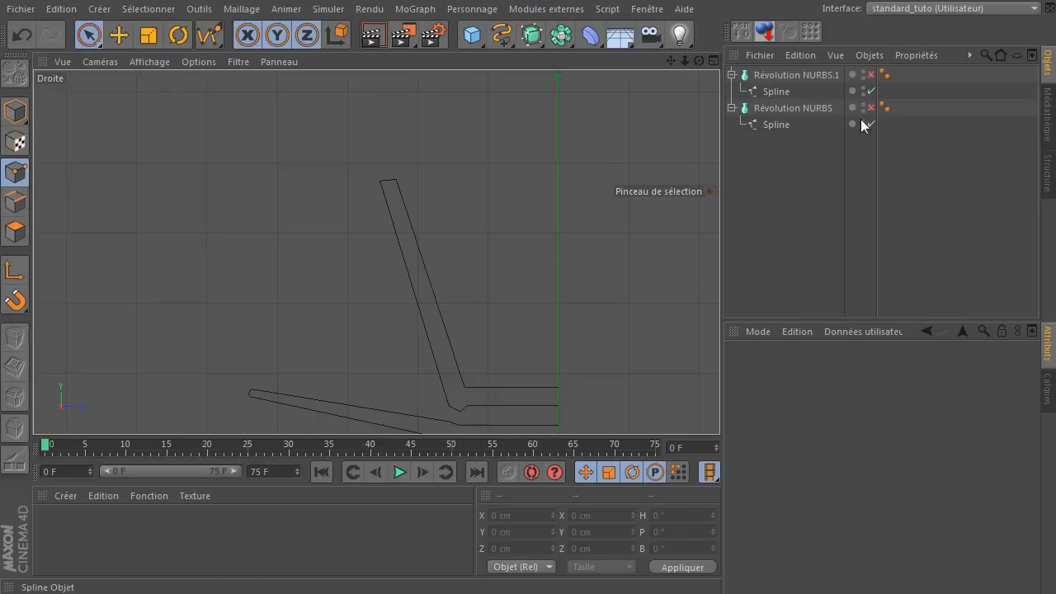
click(778, 92)
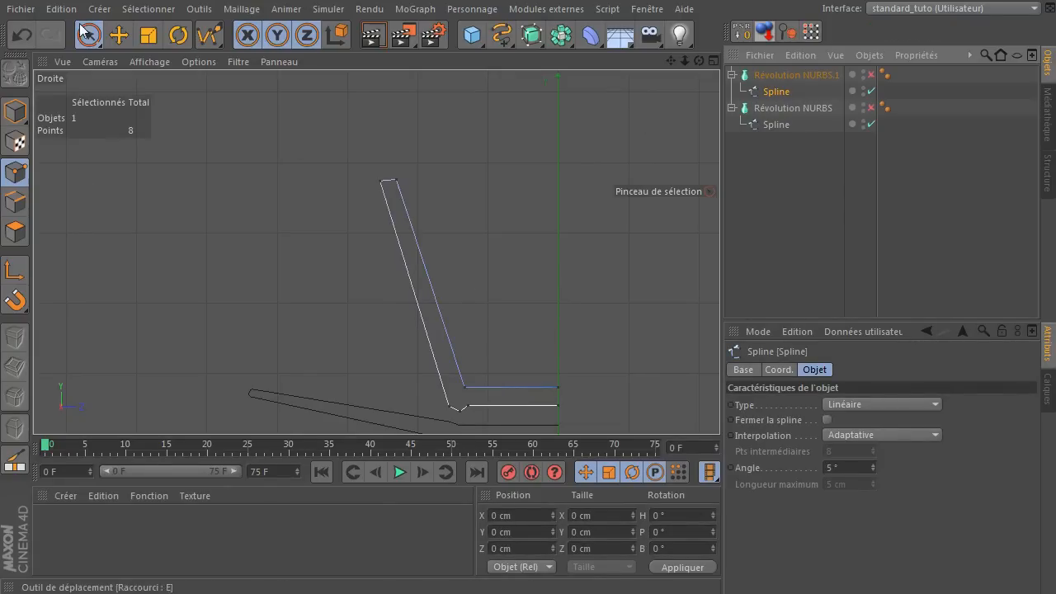
Move the inner point of the cup's rim outward along Z, making the rim about 151 cm wide.
ctrl+scroll(480, 368, down, 2)
scroll(480, 360, up, 4)
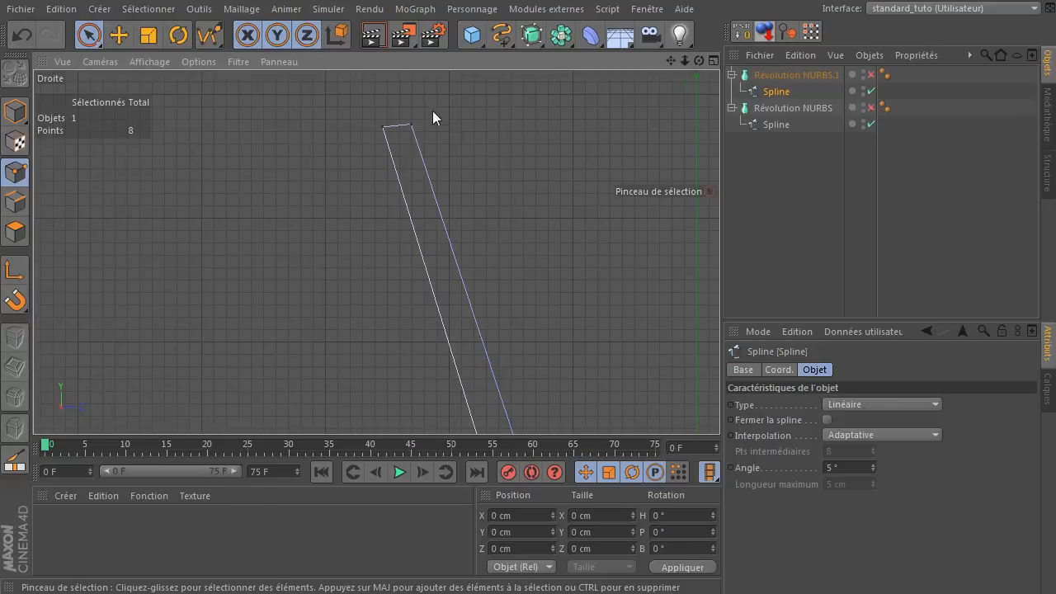
click(411, 124)
drag(470, 124, 464, 126)
Move the bottom corner point of the cup's inner wall outward along Z to thin the lower wall.
drag(672, 61, 570, 272)
click(529, 304)
drag(618, 302, 594, 312)
click(676, 275)
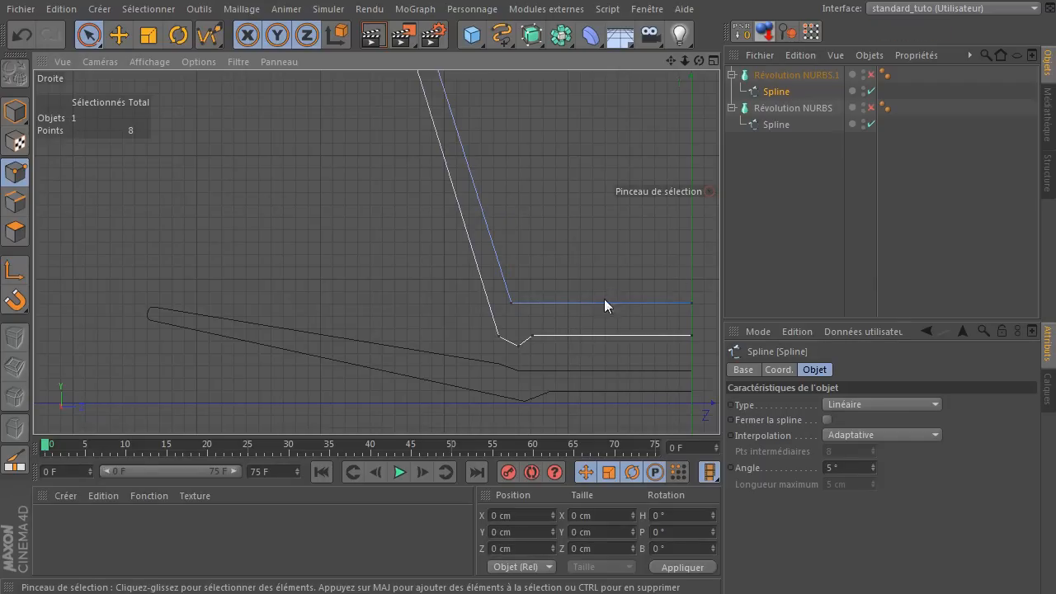
Select the two rim points of the cup's spline and round them with Chanfreiner into a curved lip spanning the wall thickness.
drag(670, 60, 673, 217)
drag(377, 252, 515, 122)
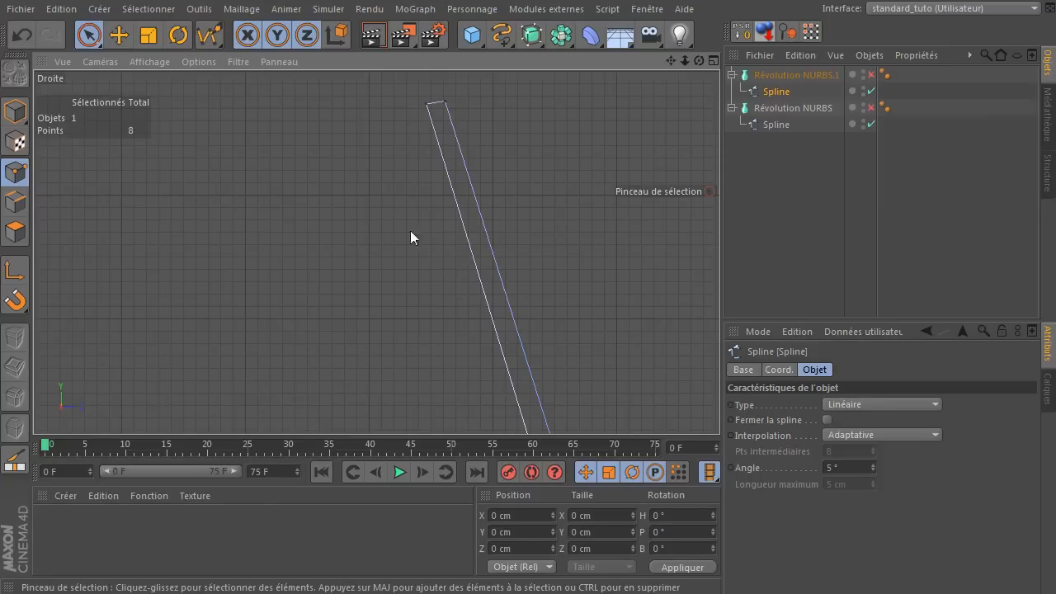
mouse_move(377, 107)
mouse_down()
mouse_move(451, 99)
mouse_move(564, 123)
mouse_up()
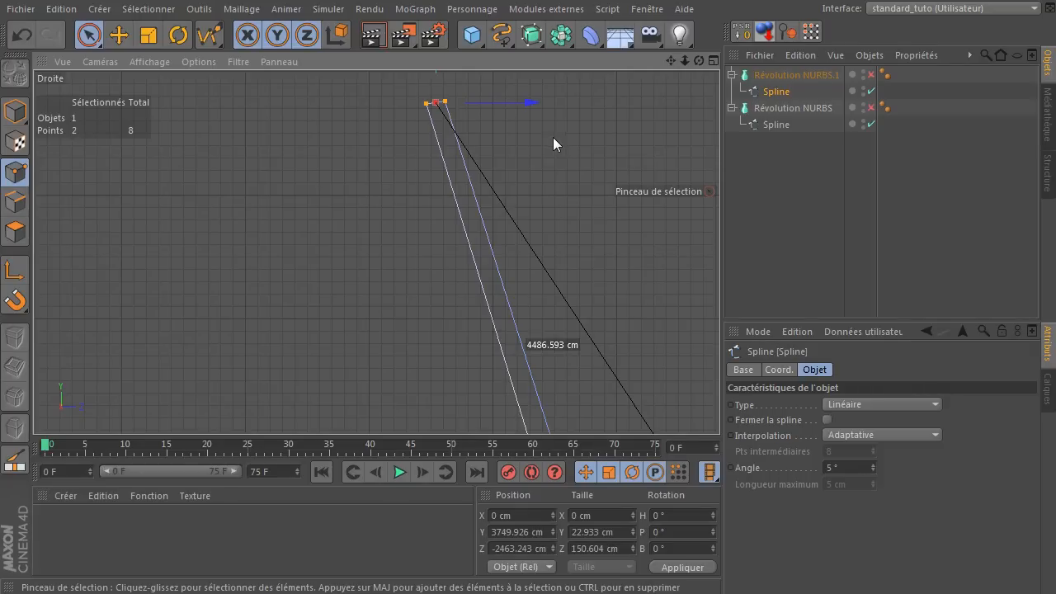
drag(685, 63, 669, 68)
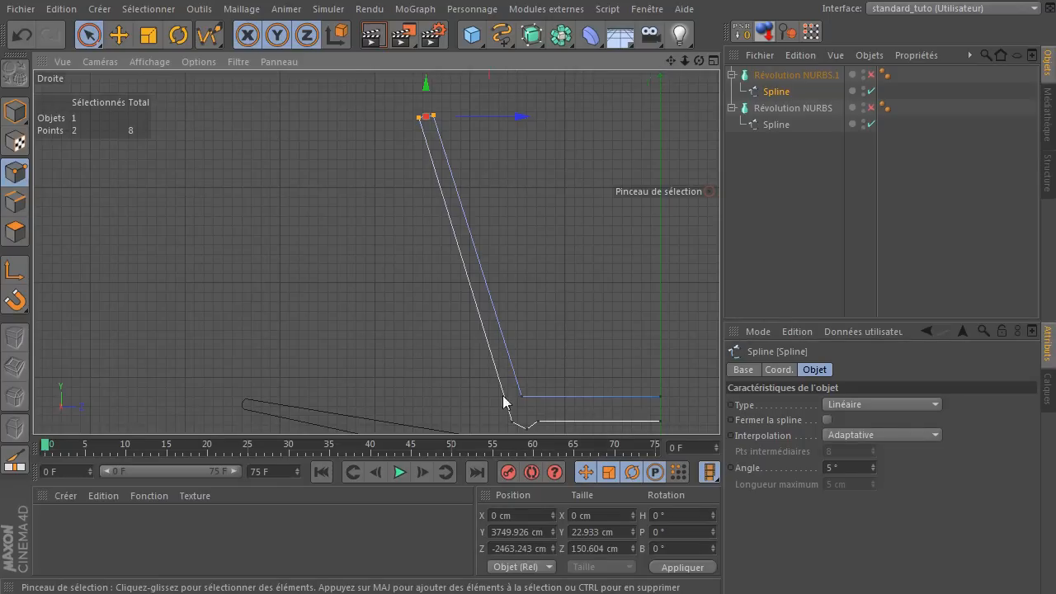
click(383, 153)
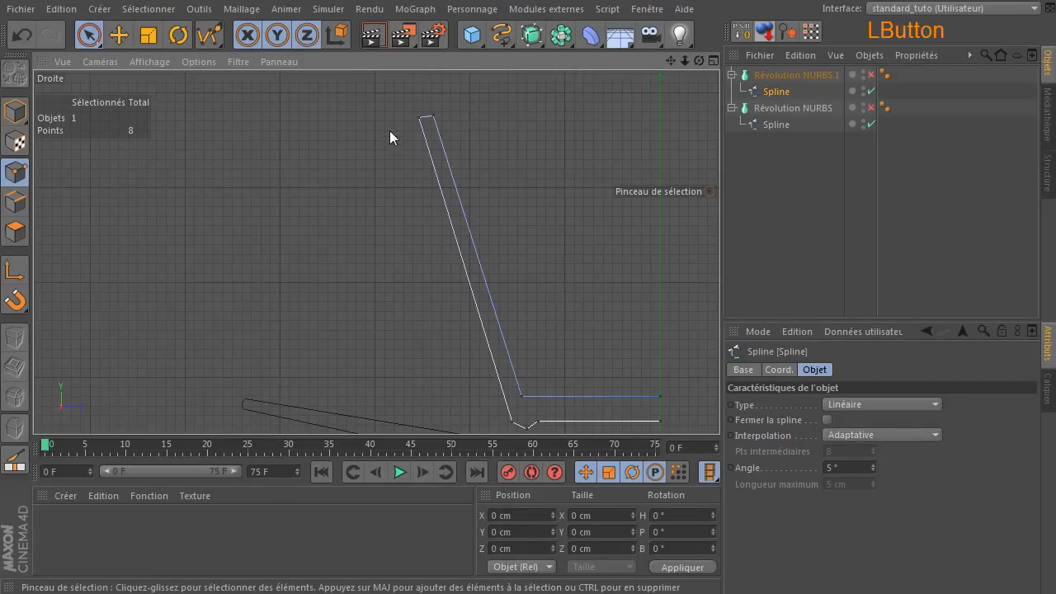
mouse_move(382, 102)
mouse_down()
mouse_move(459, 131)
mouse_move(529, 132)
mouse_up()
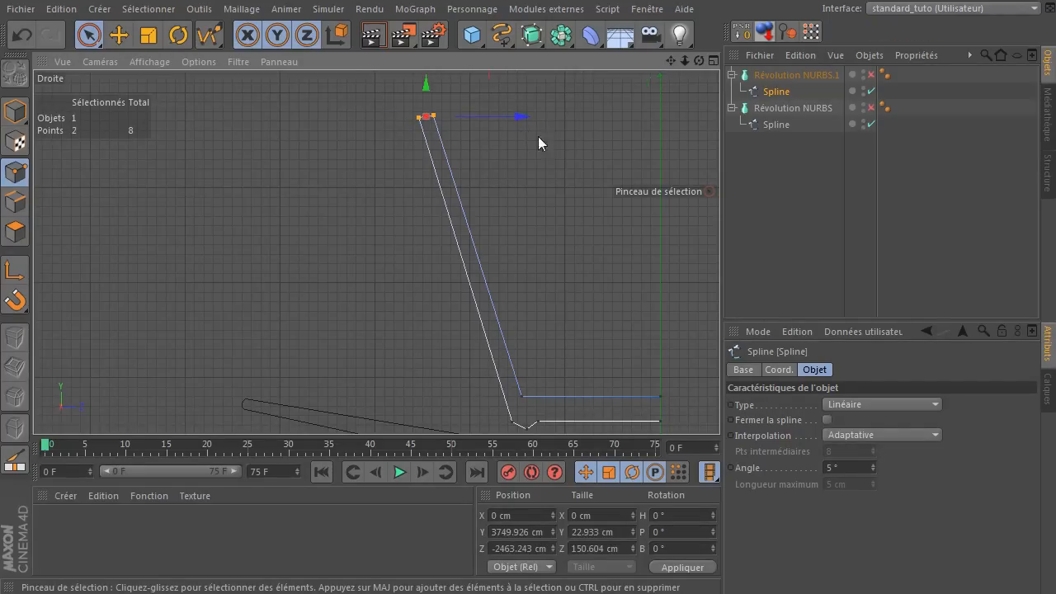
right_click(533, 158)
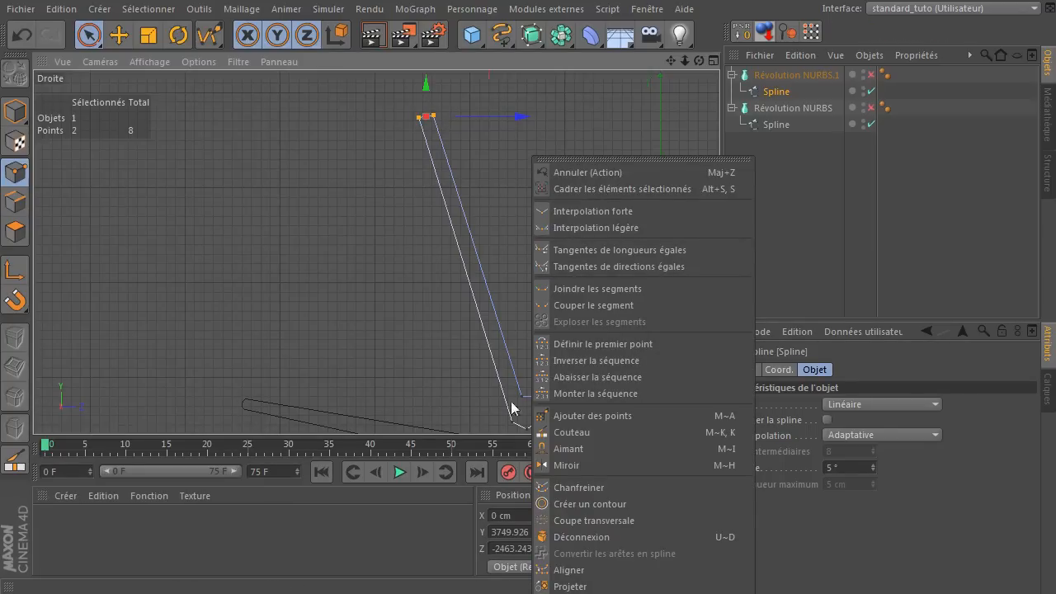
click(569, 488)
ctrl+scroll(436, 126, up, 5)
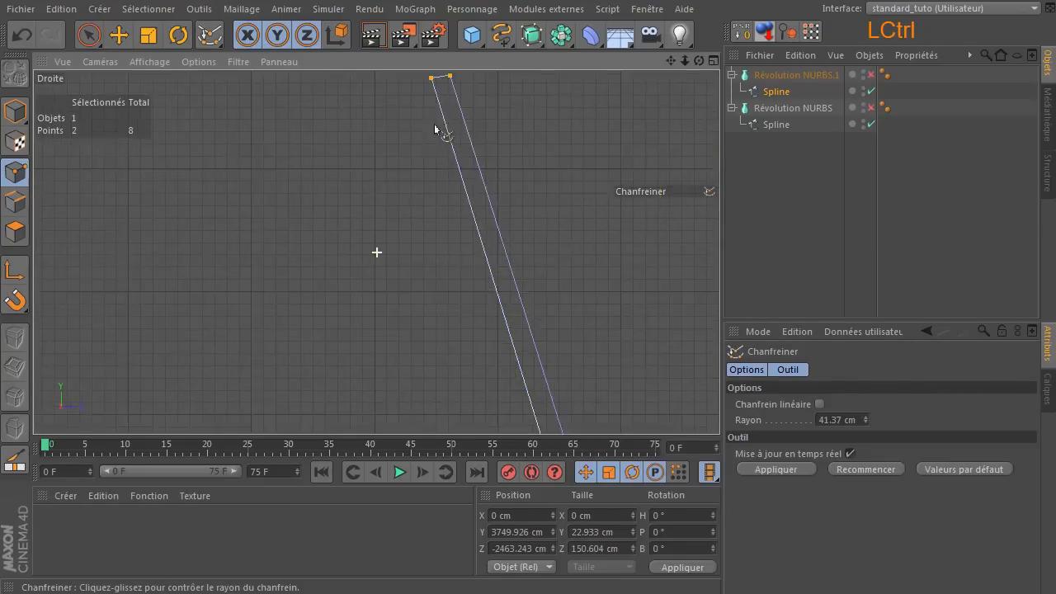
drag(374, 134, 483, 212)
key(space)
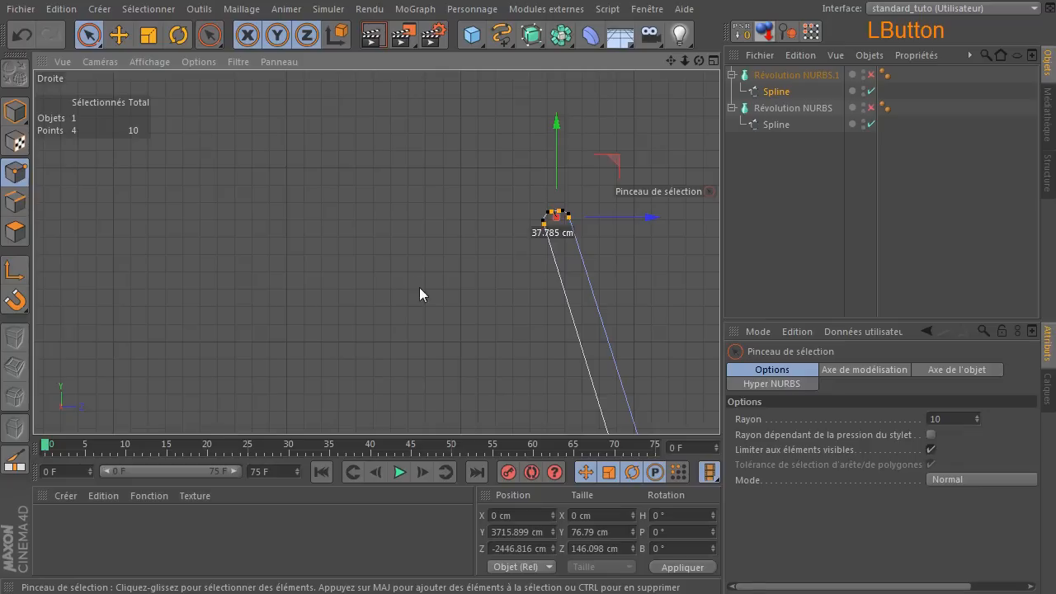
click(419, 288)
Lower the cup's whole spline along Y until its foot rests on the saucer profile.
drag(671, 60, 588, 130)
click(275, 157)
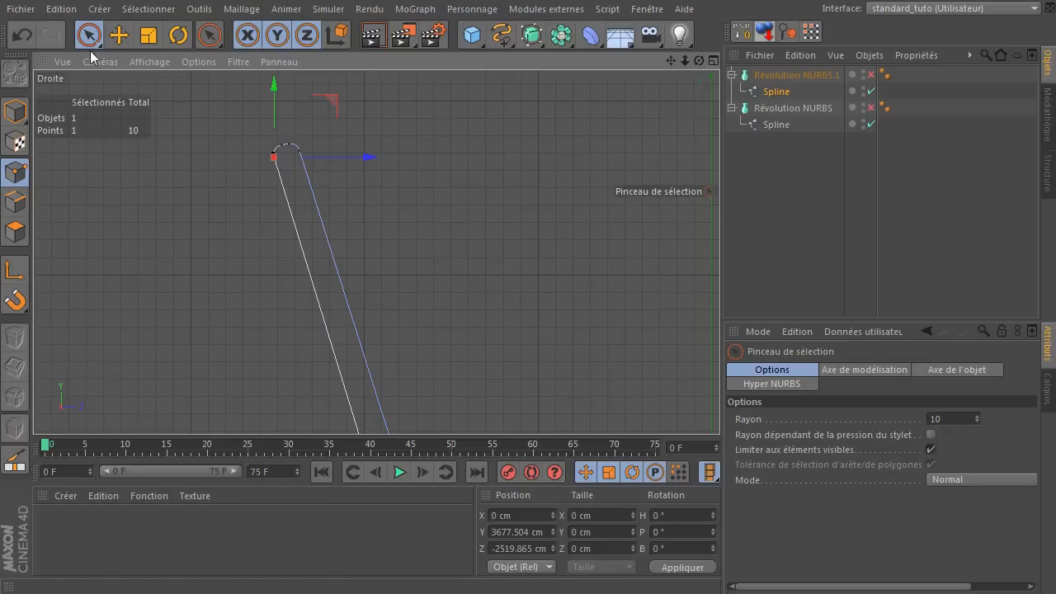
click(118, 36)
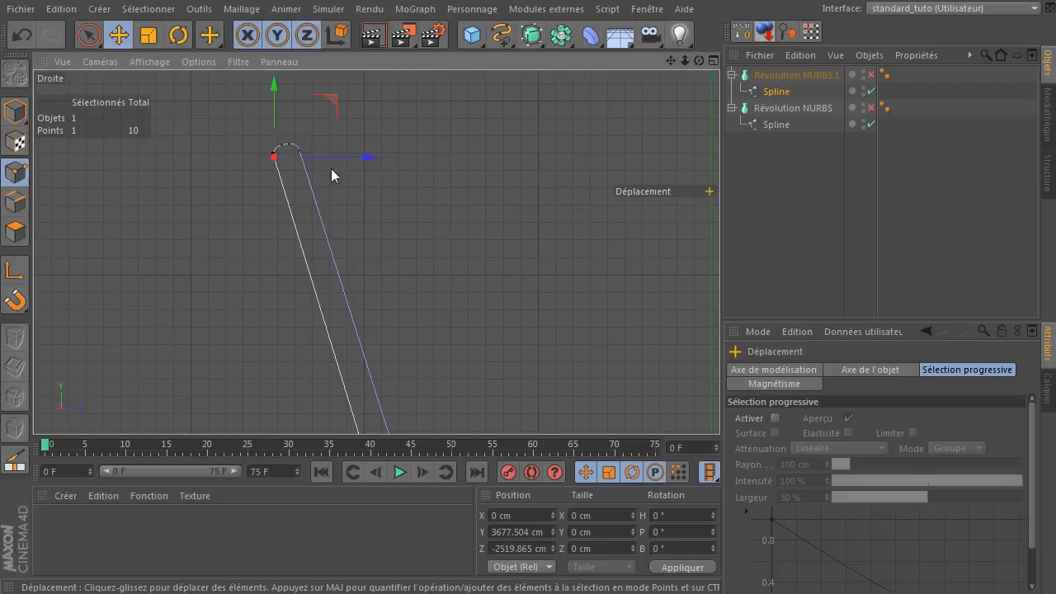
click(483, 247)
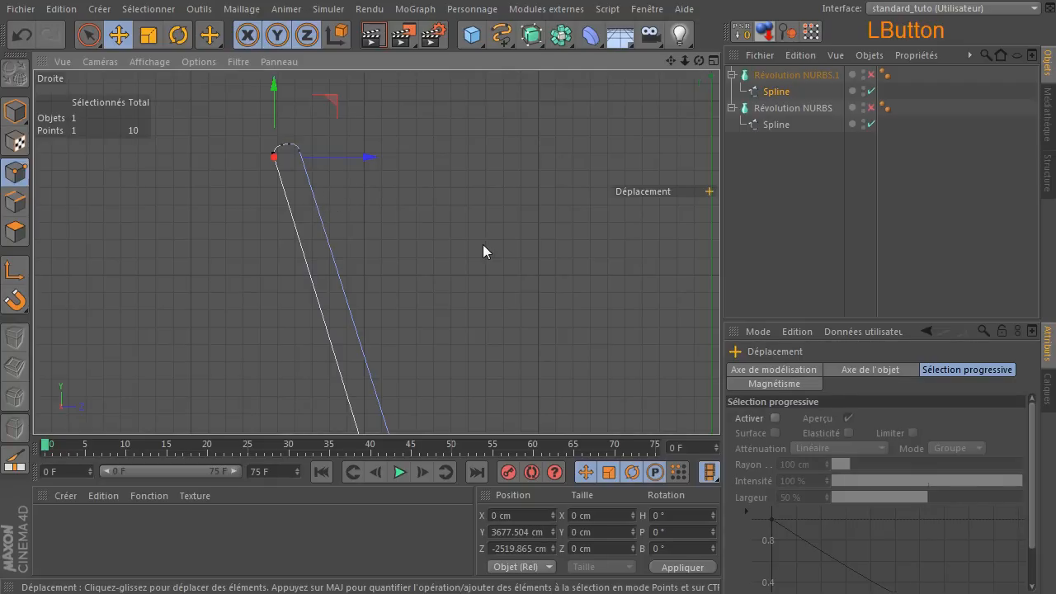
drag(683, 66, 393, 276)
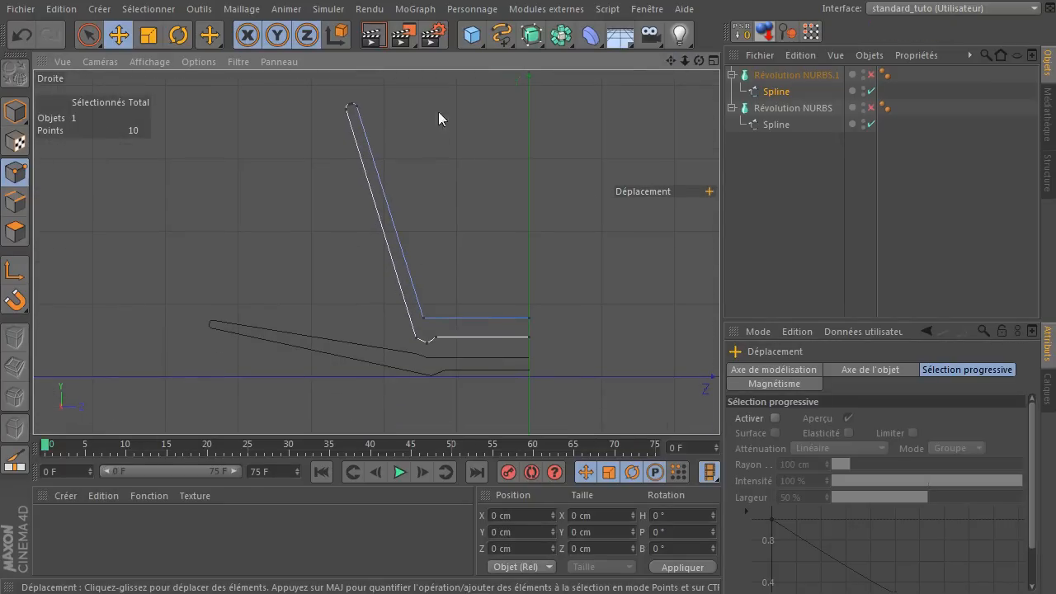
click(768, 92)
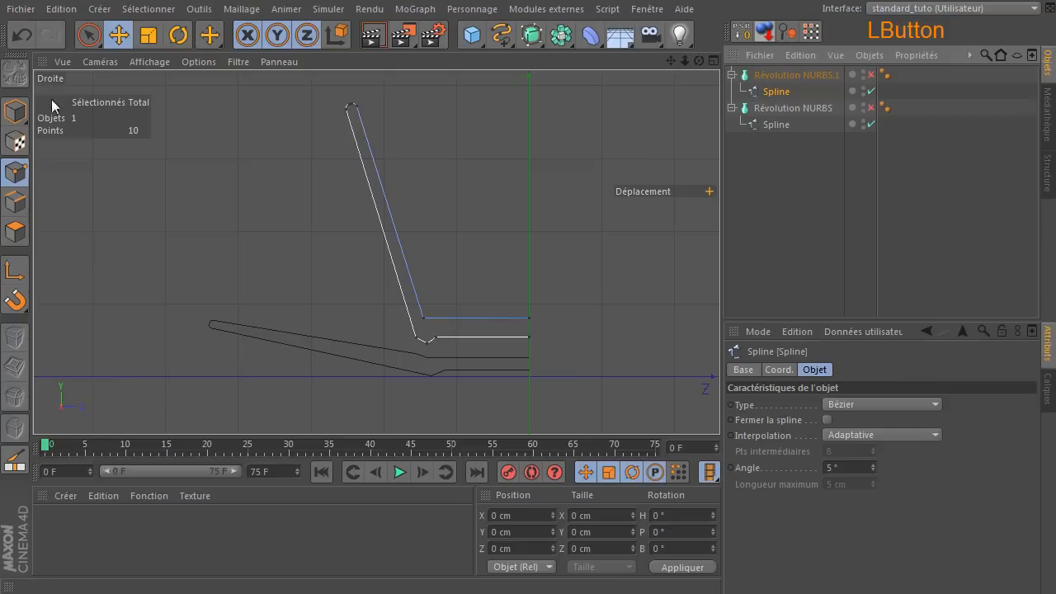
click(15, 112)
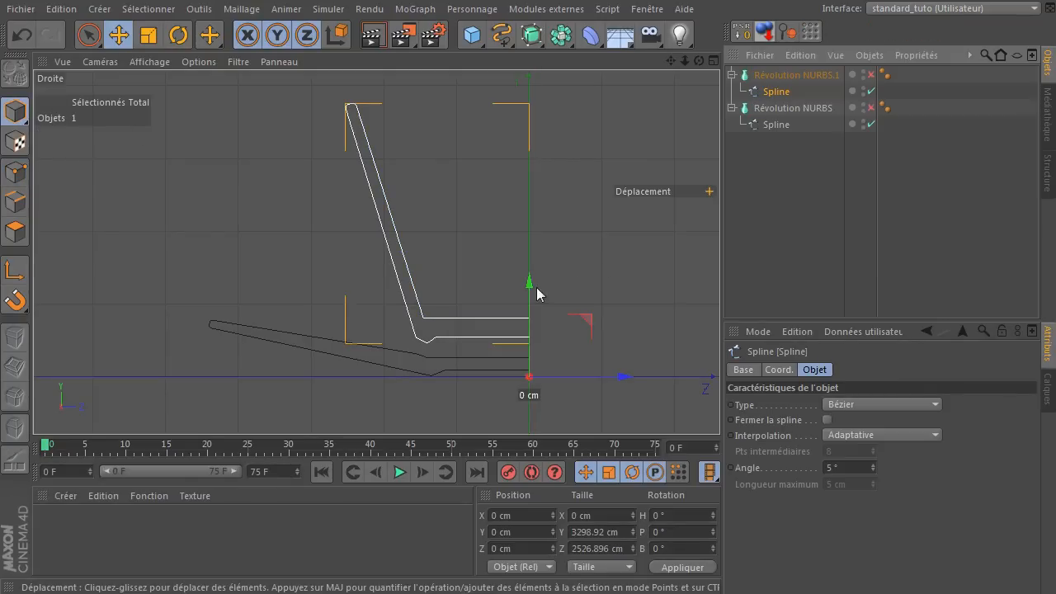
drag(530, 285, 537, 296)
scroll(434, 381, up, 5)
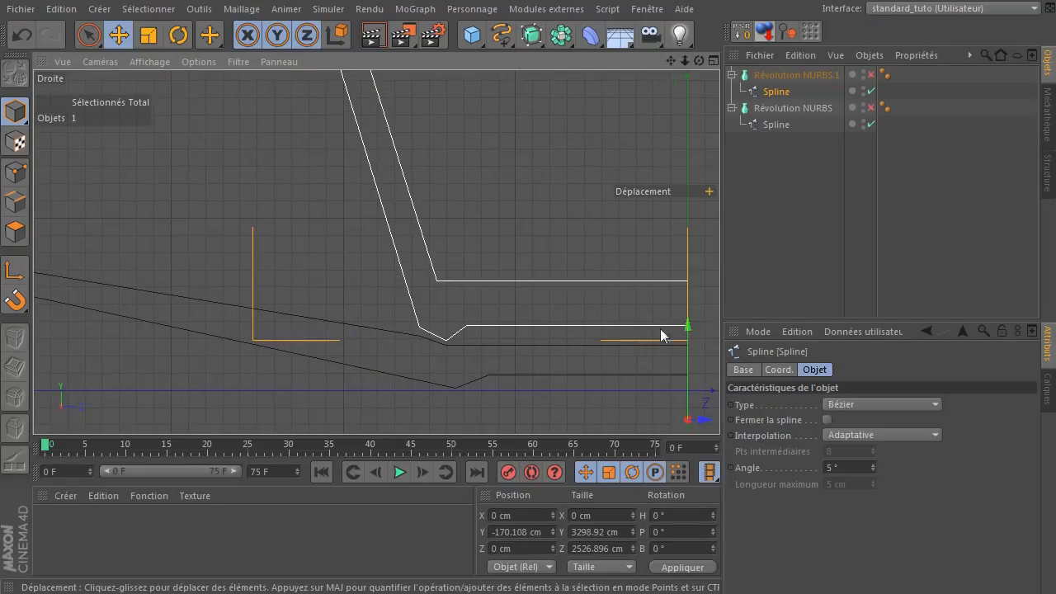
drag(689, 328, 691, 337)
click(537, 233)
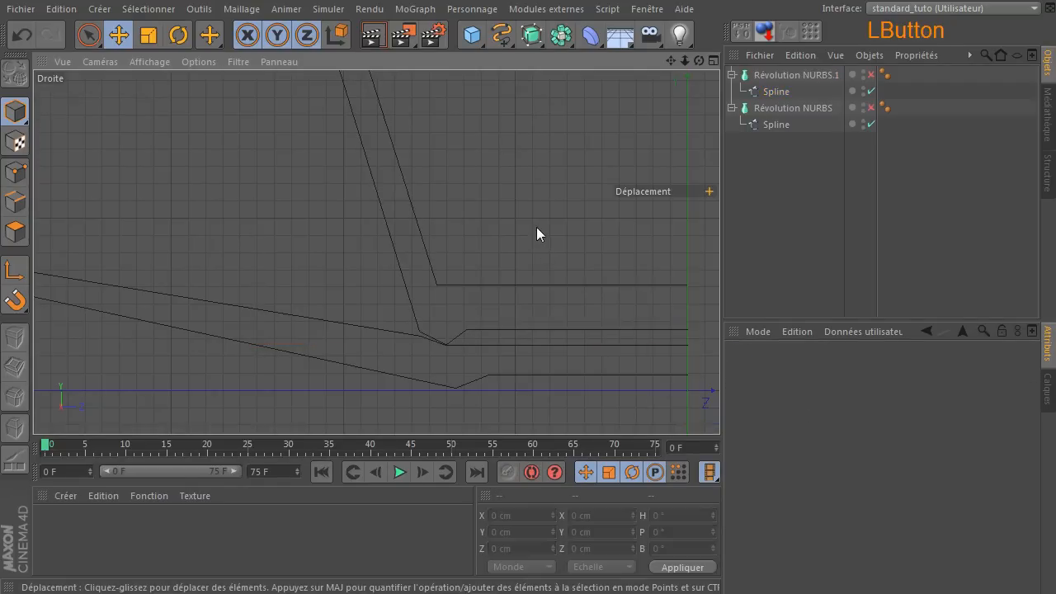
Enable both Révolution NURBS objects and render the cup and saucer in the perspective view to check them.
ctrl+scroll(540, 214, down, 5)
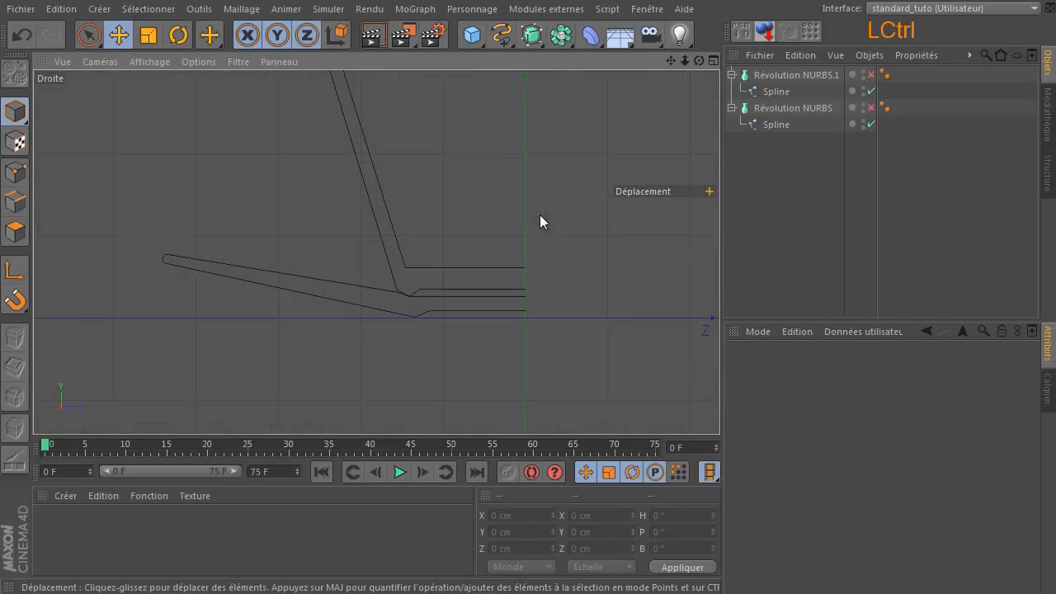
ctrl+scroll(453, 207, down, 2)
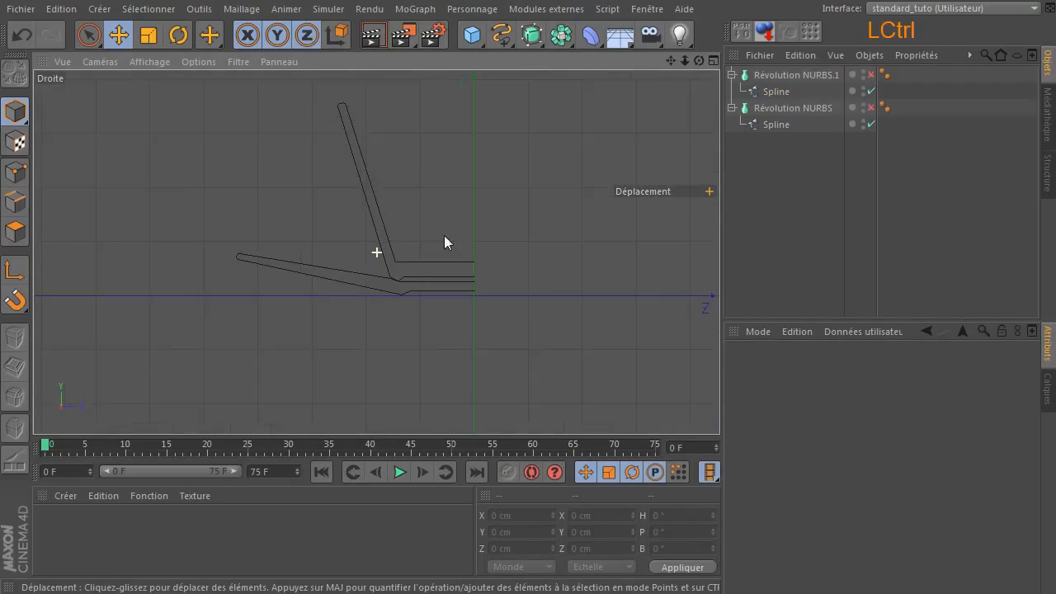
click(872, 75)
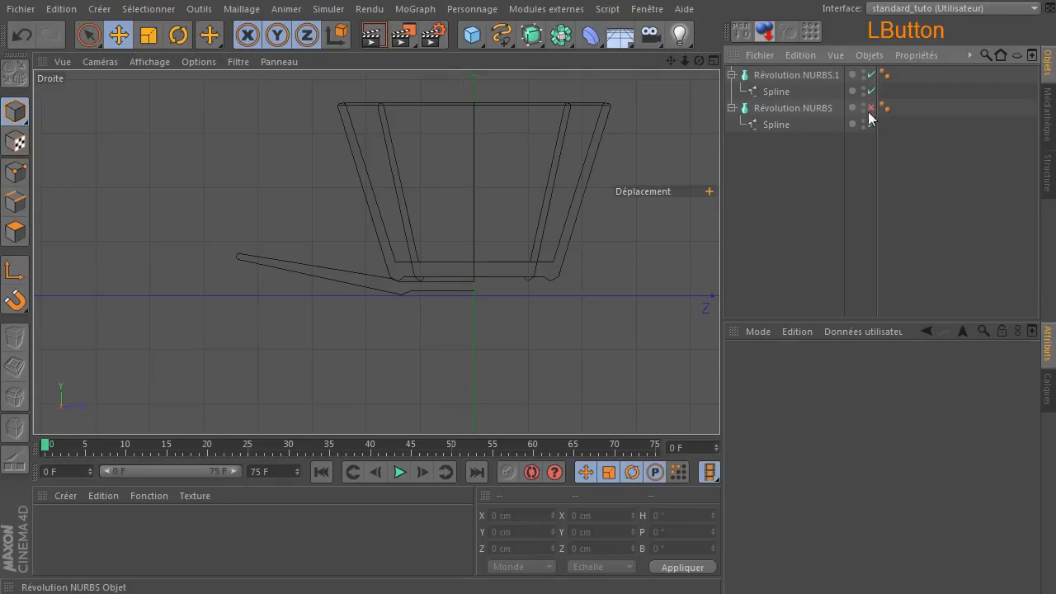
click(870, 108)
middle_click(503, 251)
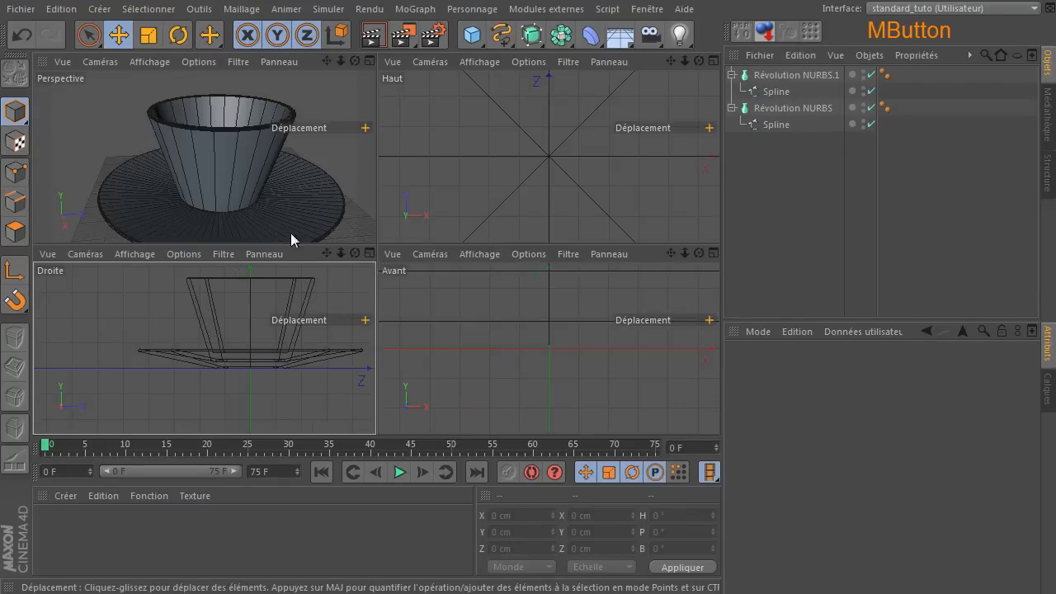
middle_click(291, 232)
click(685, 61)
drag(685, 60, 373, 250)
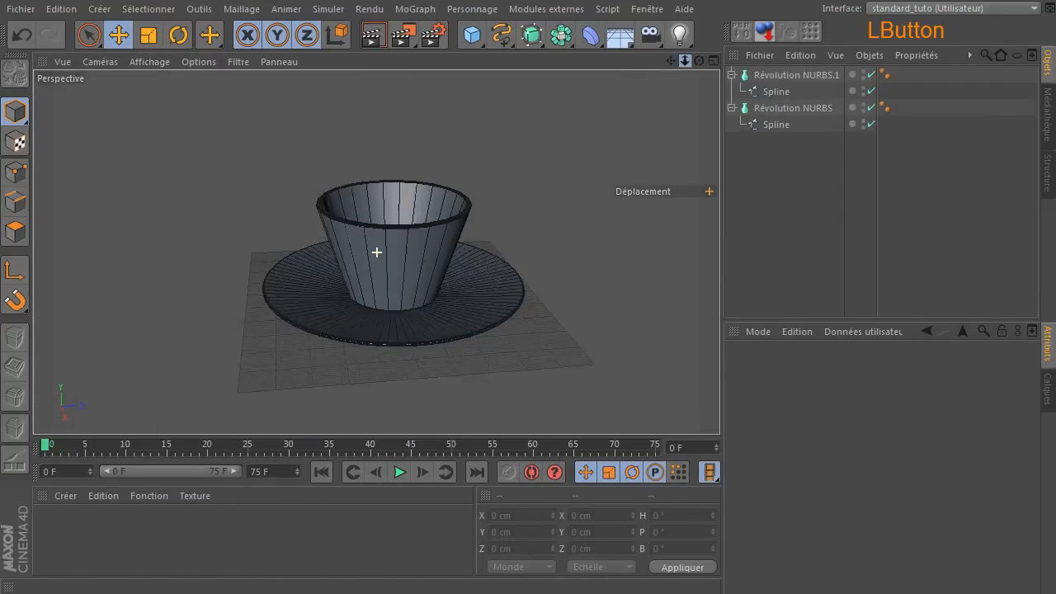
mouse_move(701, 61)
mouse_down()
mouse_move(393, 302)
mouse_move(607, 66)
mouse_up()
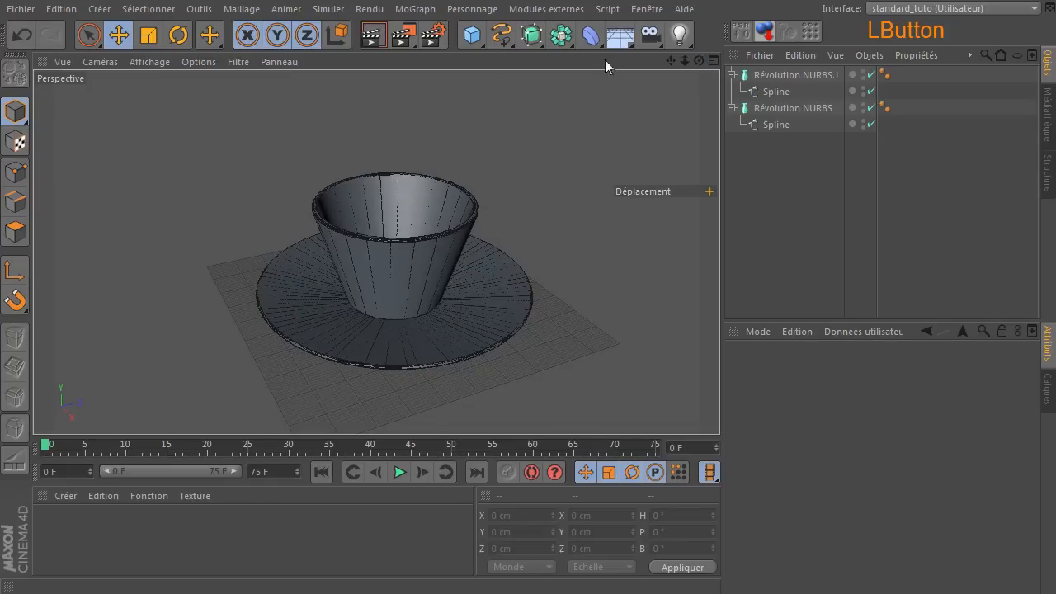
click(372, 35)
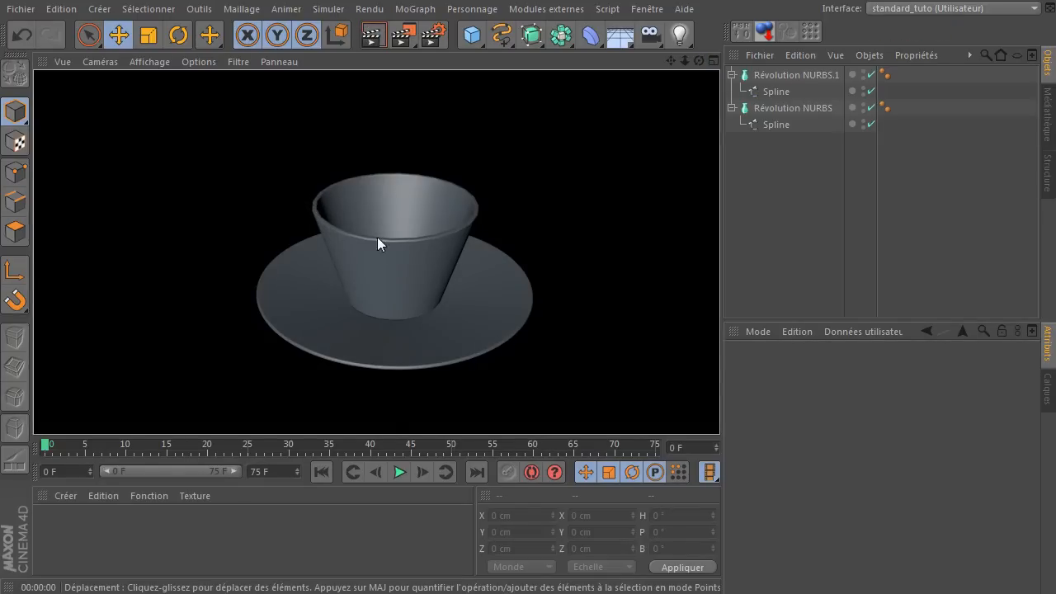
Set the cup's Révolution NURBS subdivision to 96 and render the perspective view again.
click(811, 73)
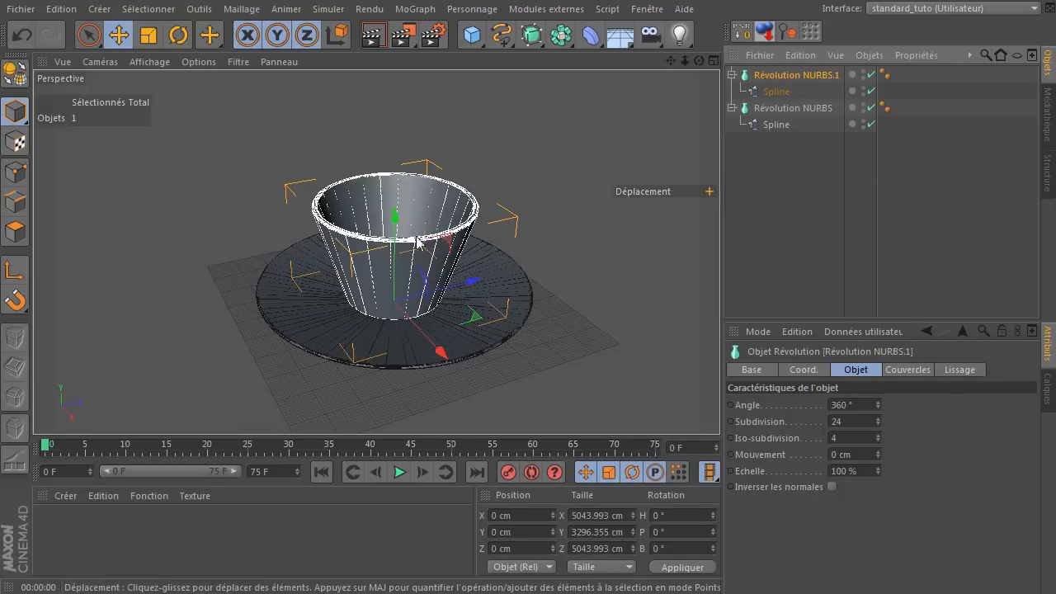
click(855, 422)
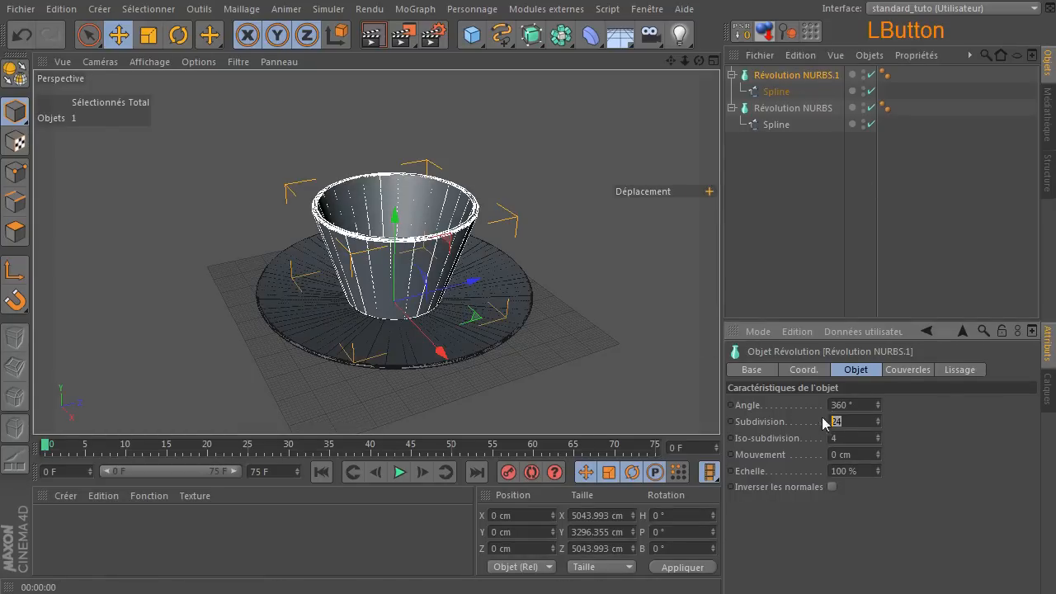
text(96)
key(Return)
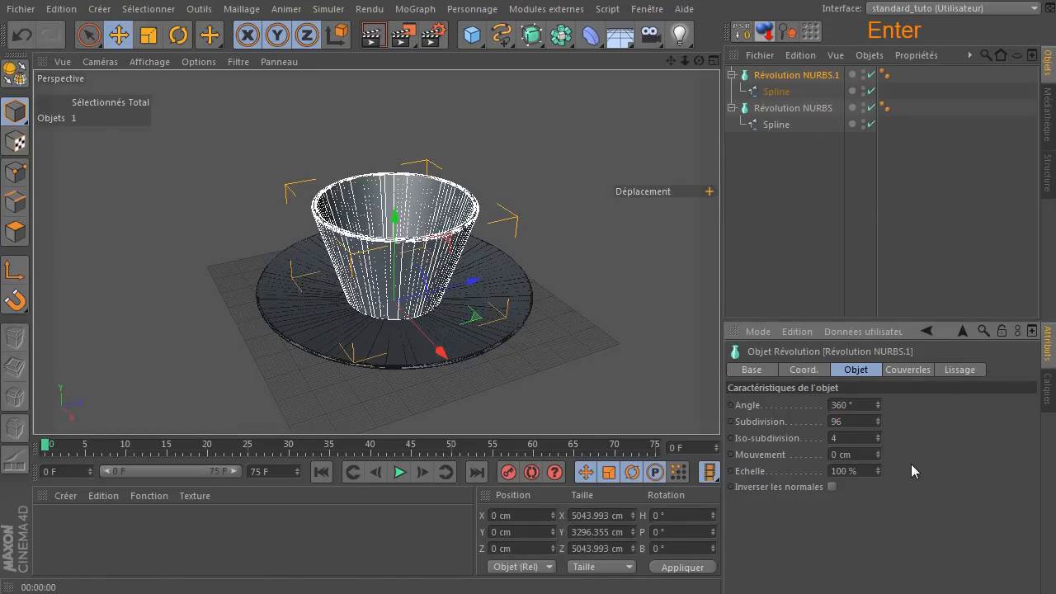
click(779, 261)
click(373, 34)
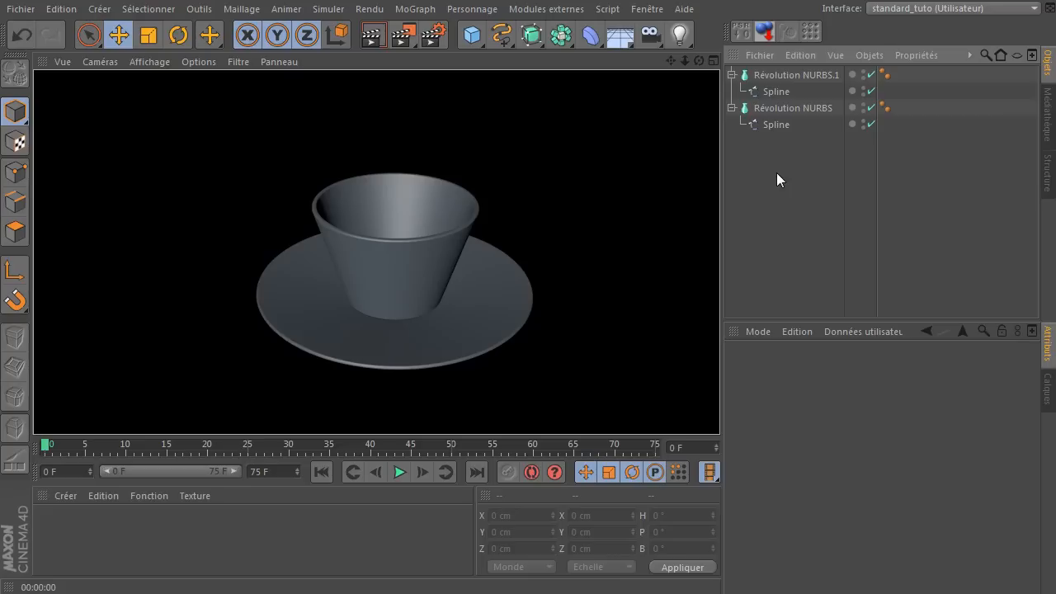
Disable both Révolution NURBS objects and return to the right view with only the profiles showing.
click(871, 75)
click(870, 108)
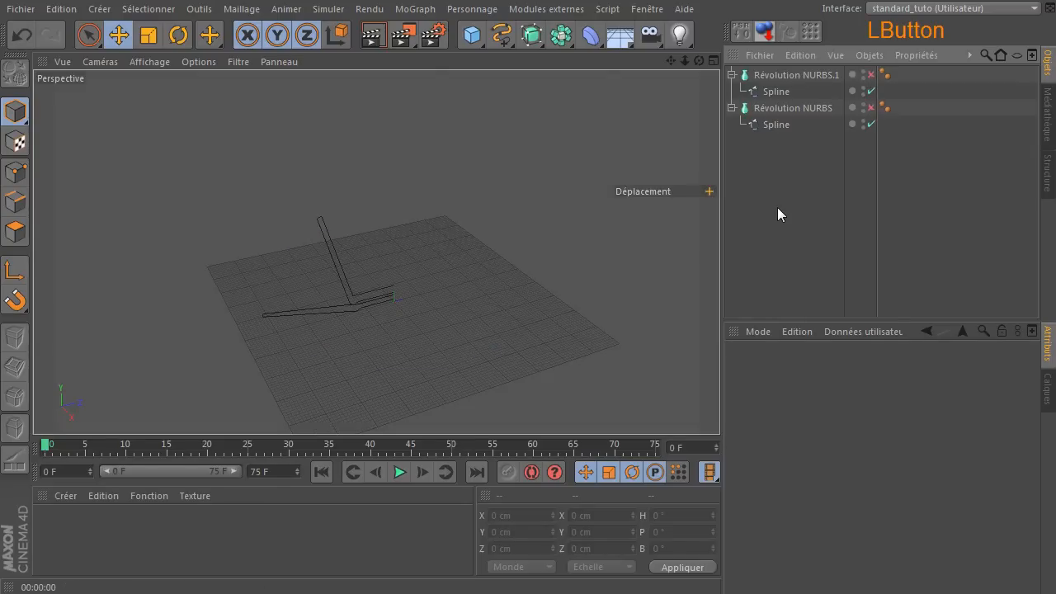
middle_click(489, 226)
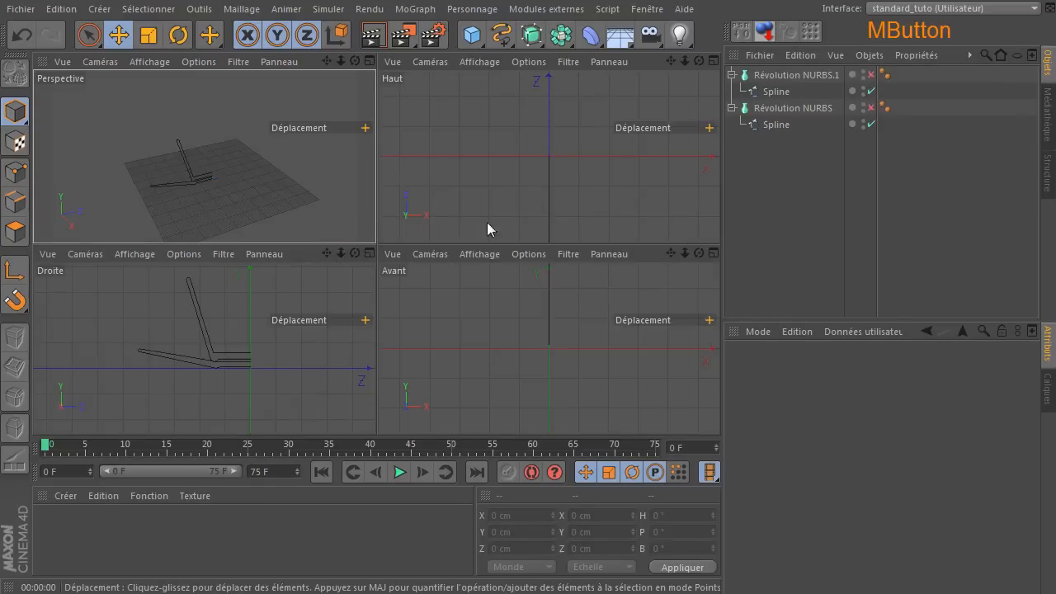
middle_click(182, 341)
Draw an open five-point linear spline beside the cup's outer wall as a rough handle, with a short end segment at each attachment.
drag(671, 61, 767, 152)
ctrl+scroll(429, 302, up, 4)
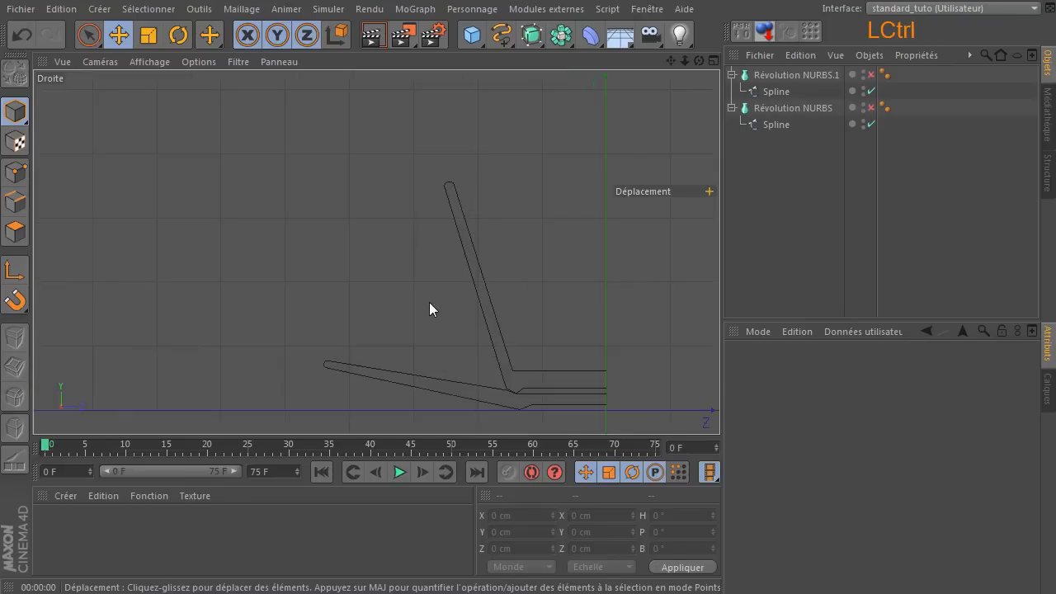
mouse_move(671, 62)
mouse_down()
mouse_move(376, 252)
mouse_move(671, 61)
mouse_up()
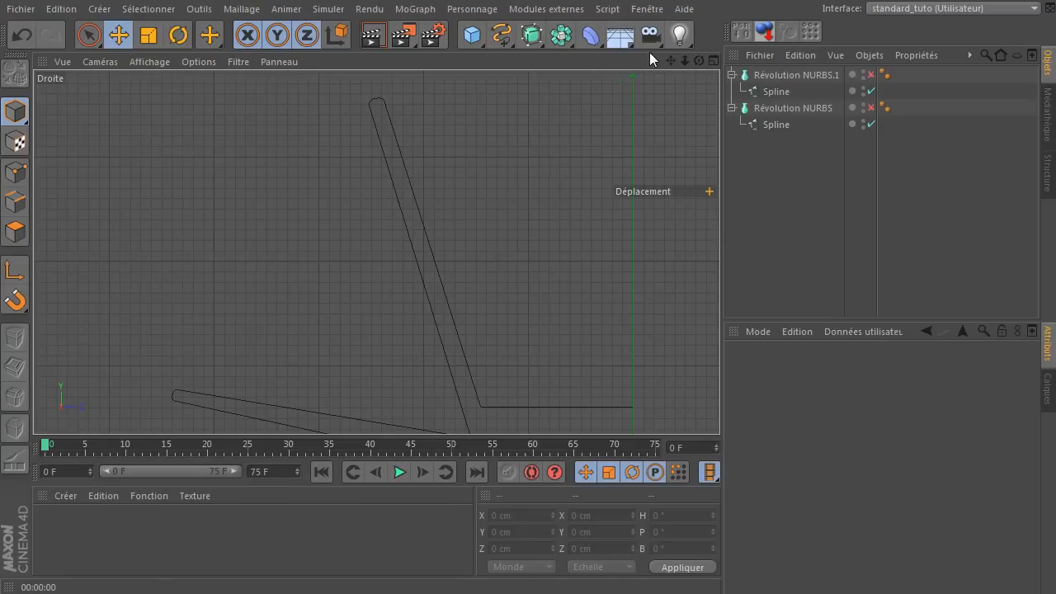
drag(502, 35, 549, 85)
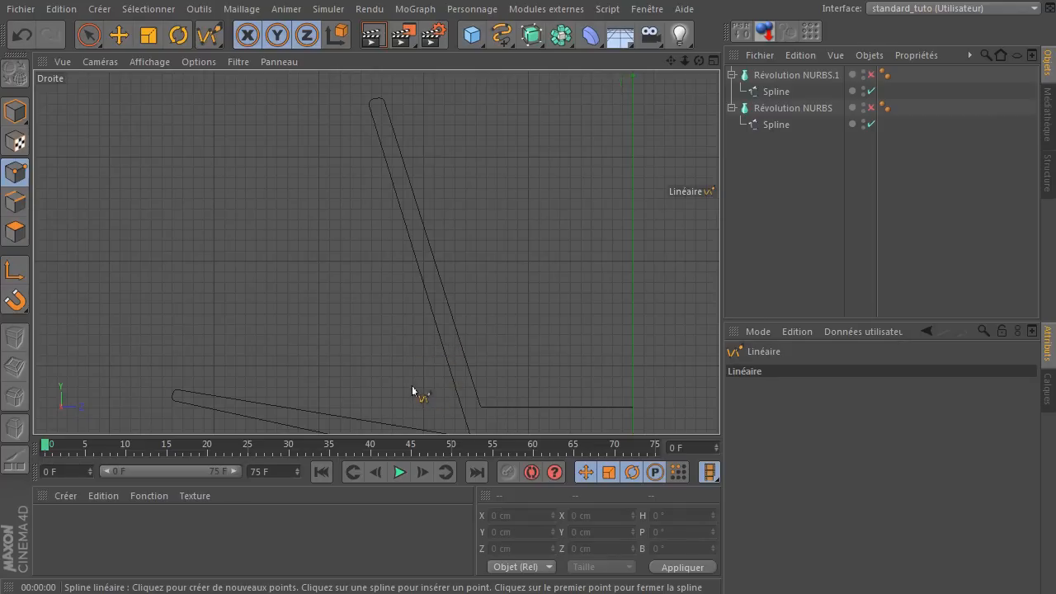
click(380, 198)
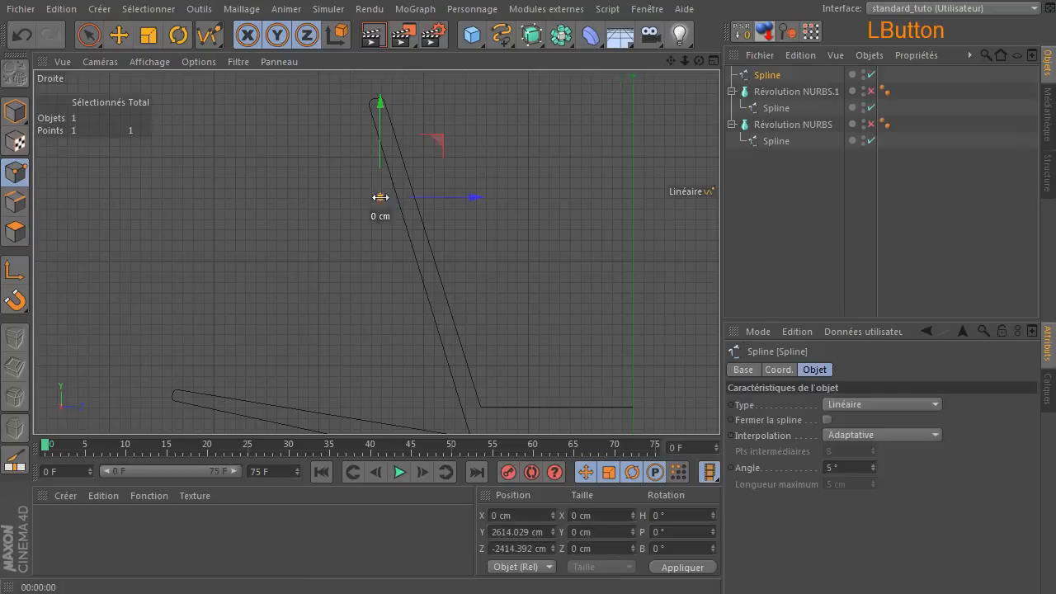
click(389, 166)
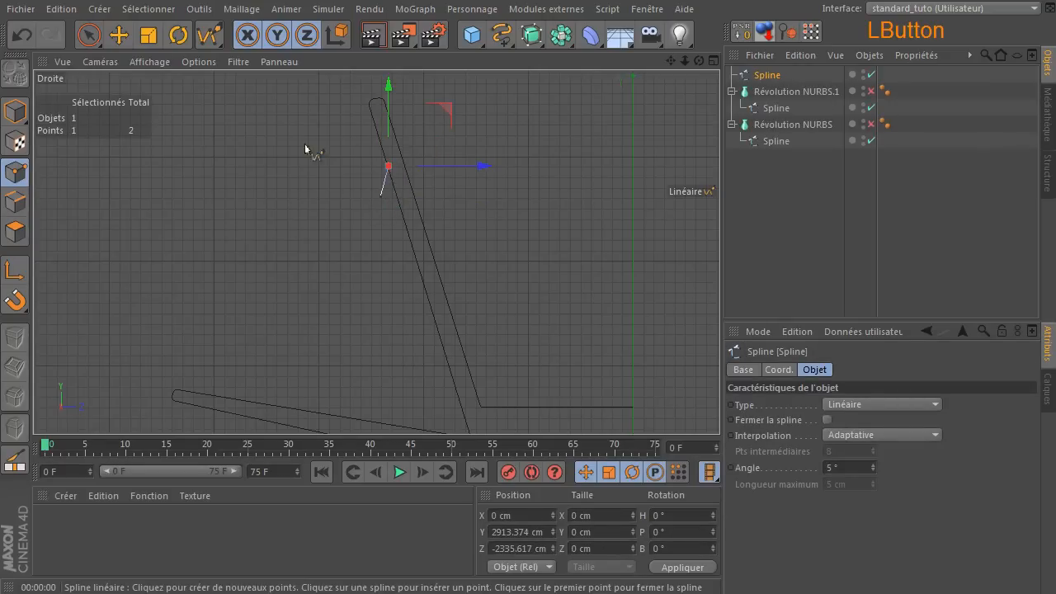
click(255, 153)
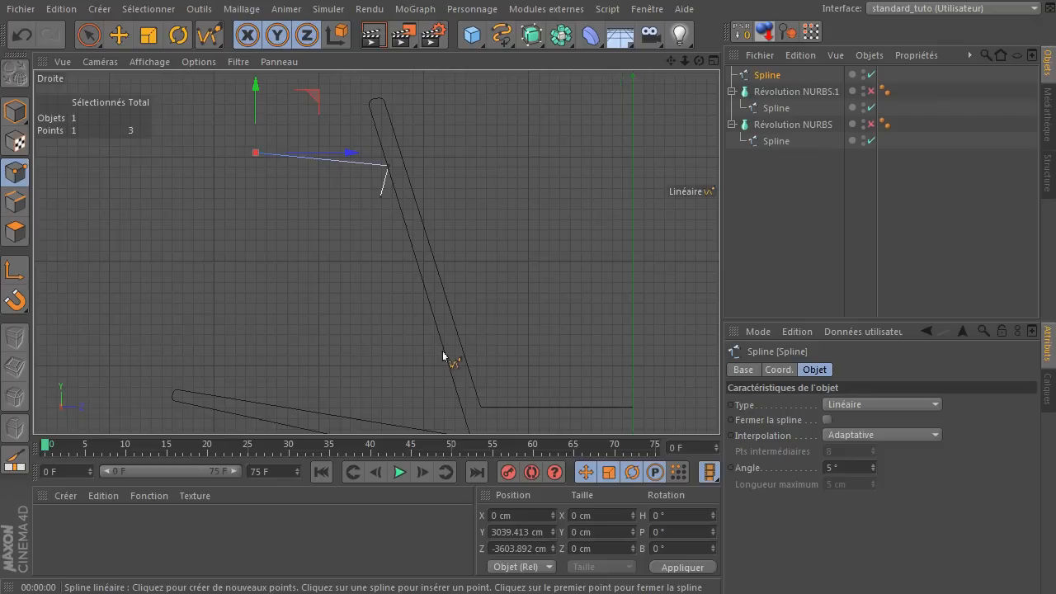
click(443, 351)
click(432, 385)
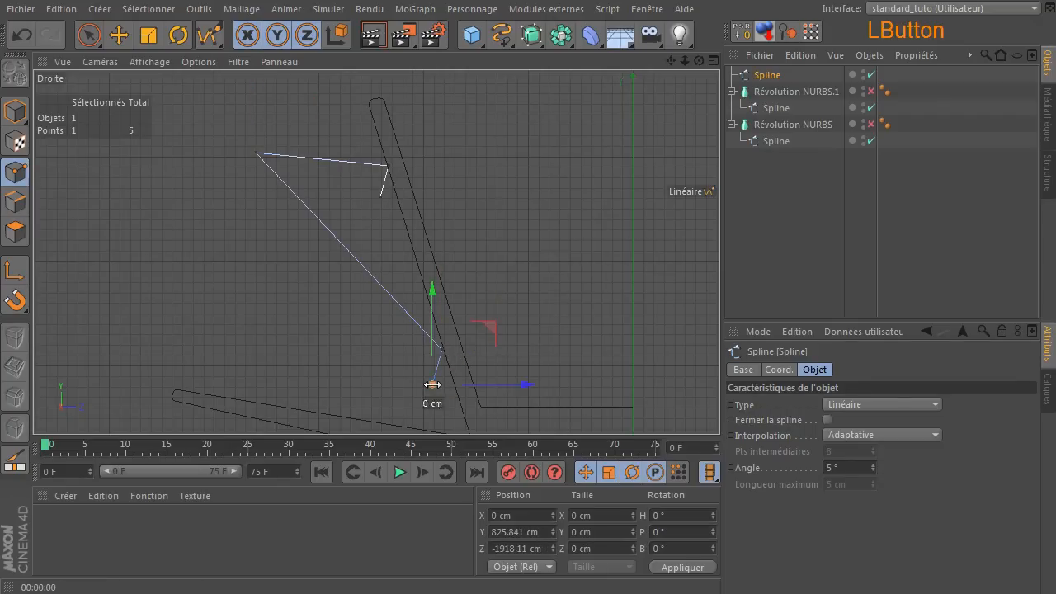
key(Return)
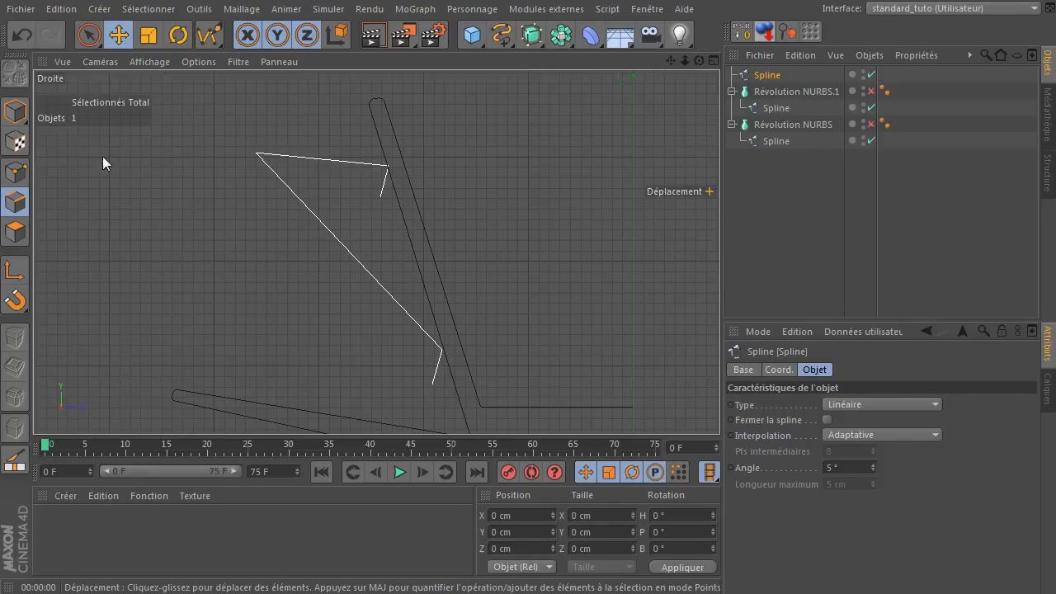
Apply soft interpolation (Interpolation légère) to all five points of the handle spline.
click(15, 171)
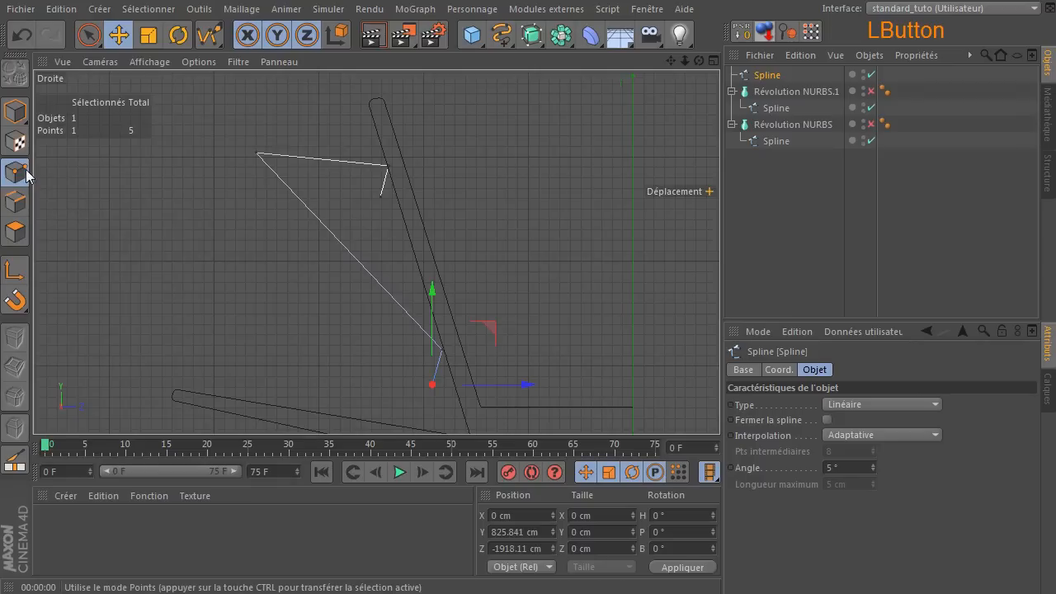
mouse_move(470, 189)
mouse_down()
mouse_move(446, 152)
mouse_move(404, 157)
mouse_up()
key(ctrl+a)
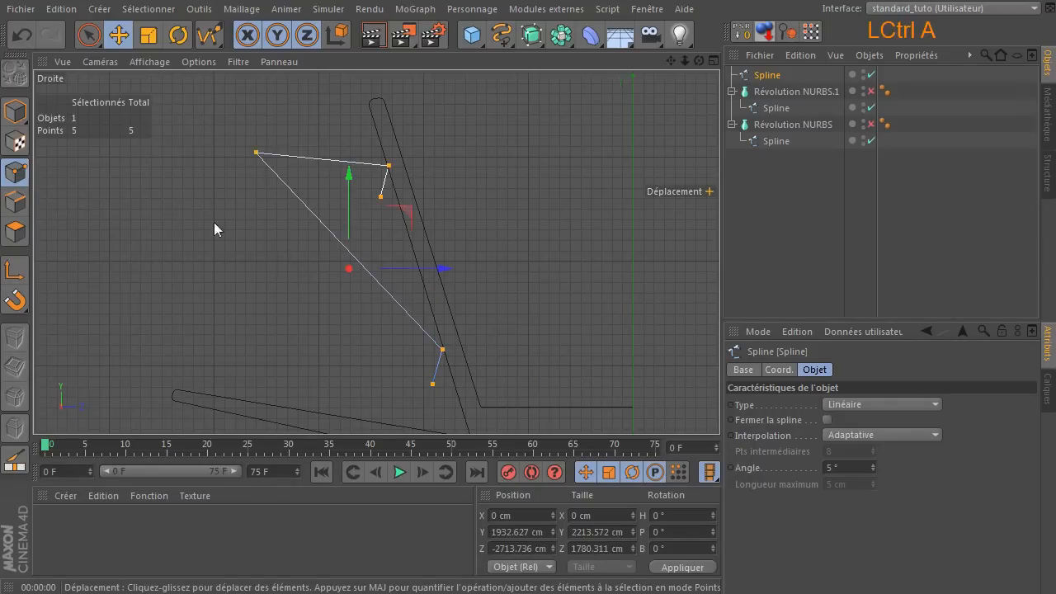
right_click(480, 81)
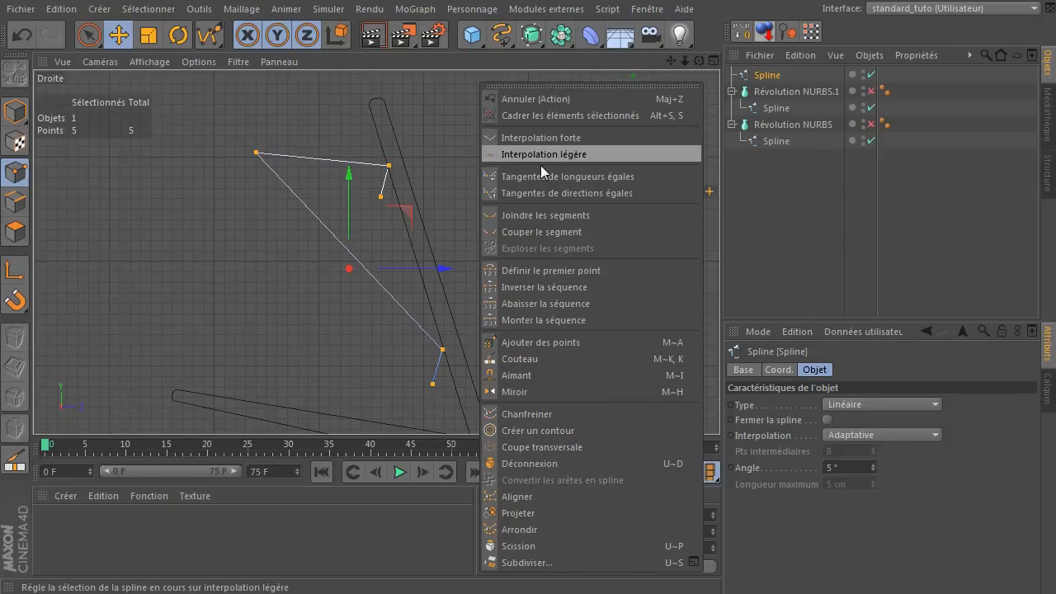
click(543, 157)
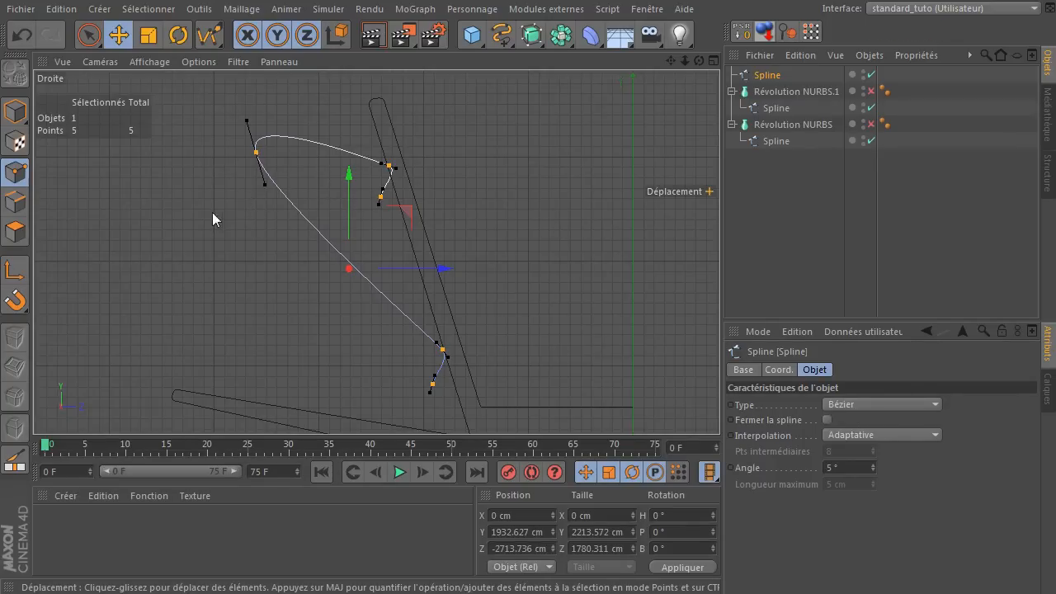
Rotate and lengthen the tangents of the handle's outermost point and lower the point to about Y 2677 cm, Z -3588 cm.
click(257, 154)
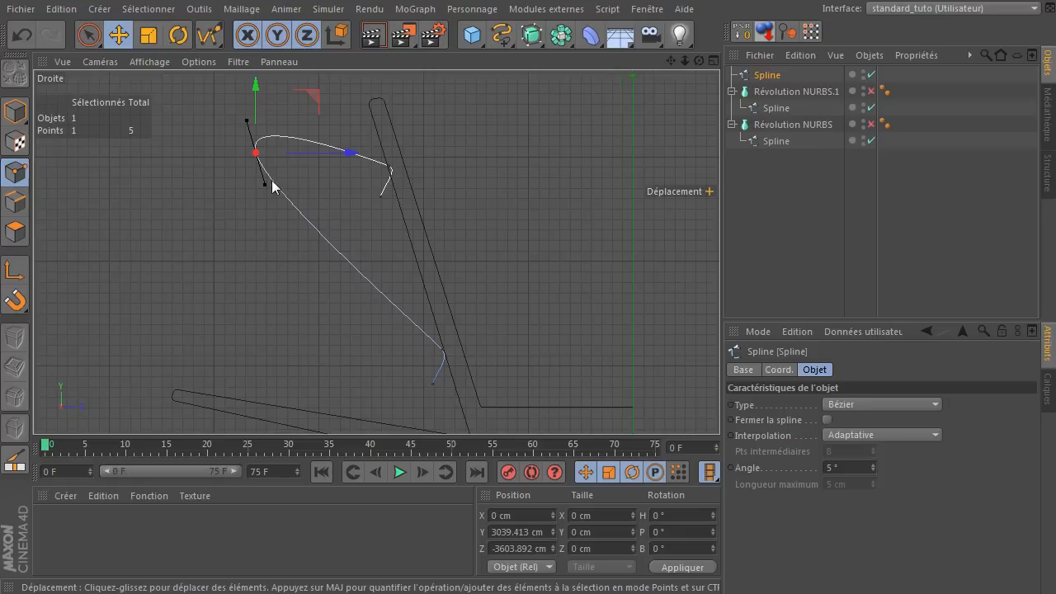
drag(263, 184, 240, 210)
drag(311, 99, 312, 134)
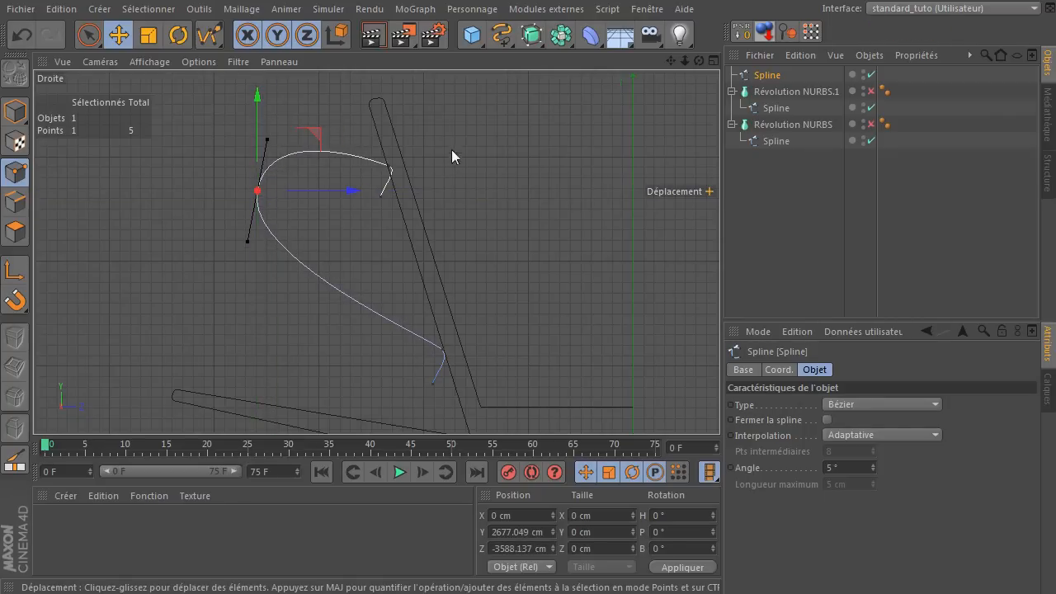
Reshape the handle spline's upper end by adjusting its two points and their tangents so it curves down along the cup's wall.
click(390, 167)
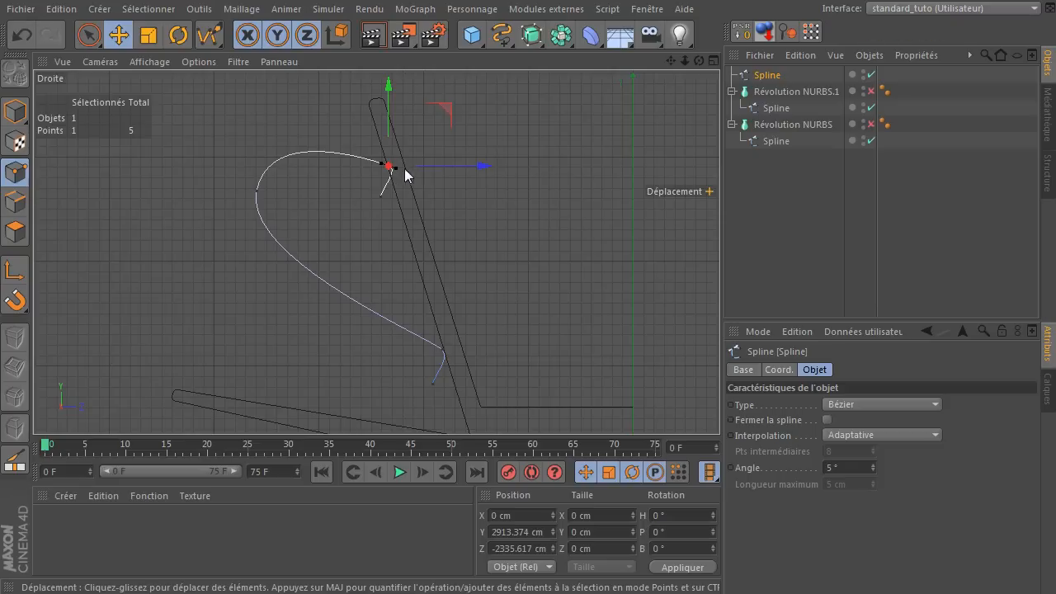
mouse_move(396, 171)
mouse_down()
mouse_move(410, 184)
mouse_move(391, 188)
mouse_up()
click(378, 197)
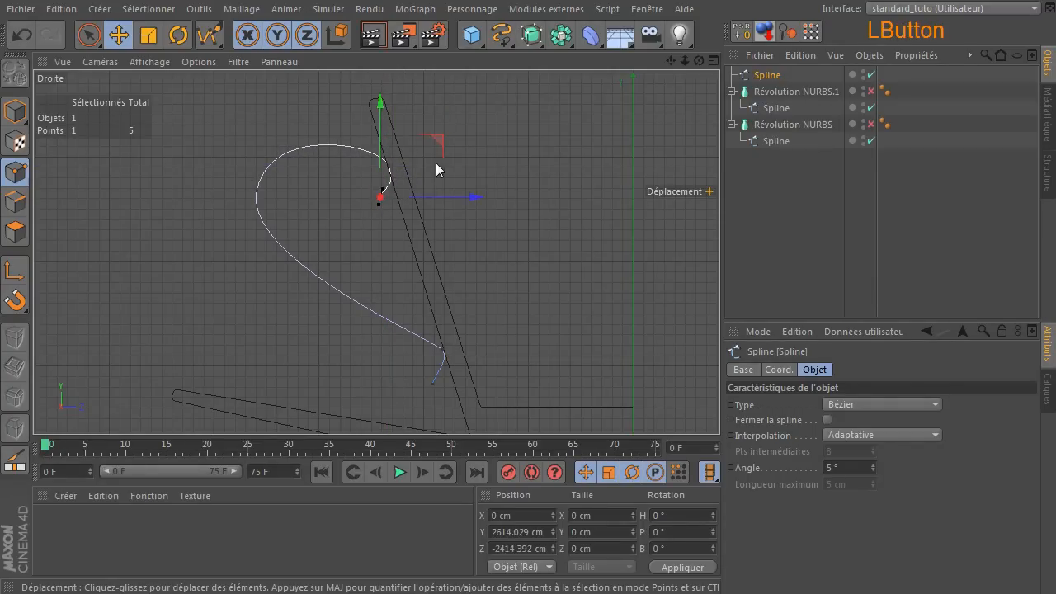
mouse_move(440, 146)
mouse_down()
mouse_move(448, 159)
mouse_move(394, 166)
mouse_move(446, 152)
mouse_up()
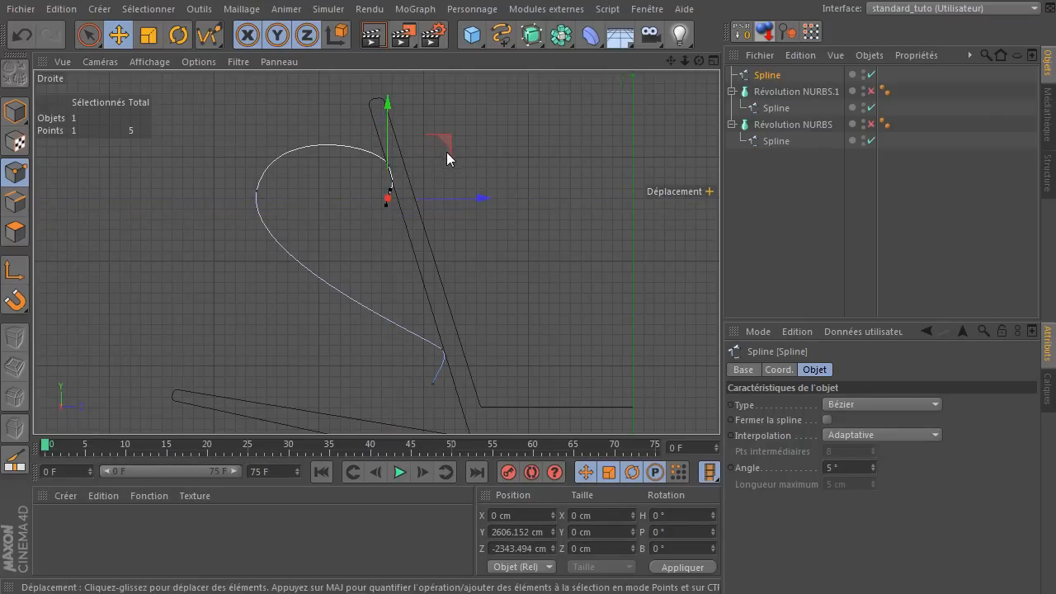
drag(387, 198, 390, 164)
mouse_move(450, 114)
mouse_down()
mouse_move(439, 110)
mouse_move(445, 115)
mouse_up()
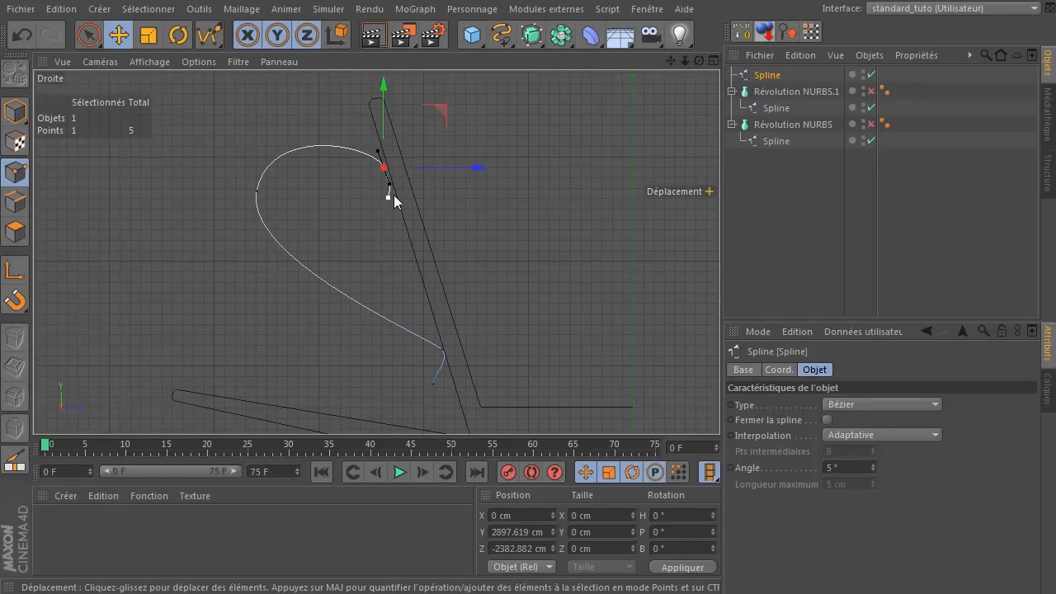
drag(389, 200, 441, 196)
click(467, 163)
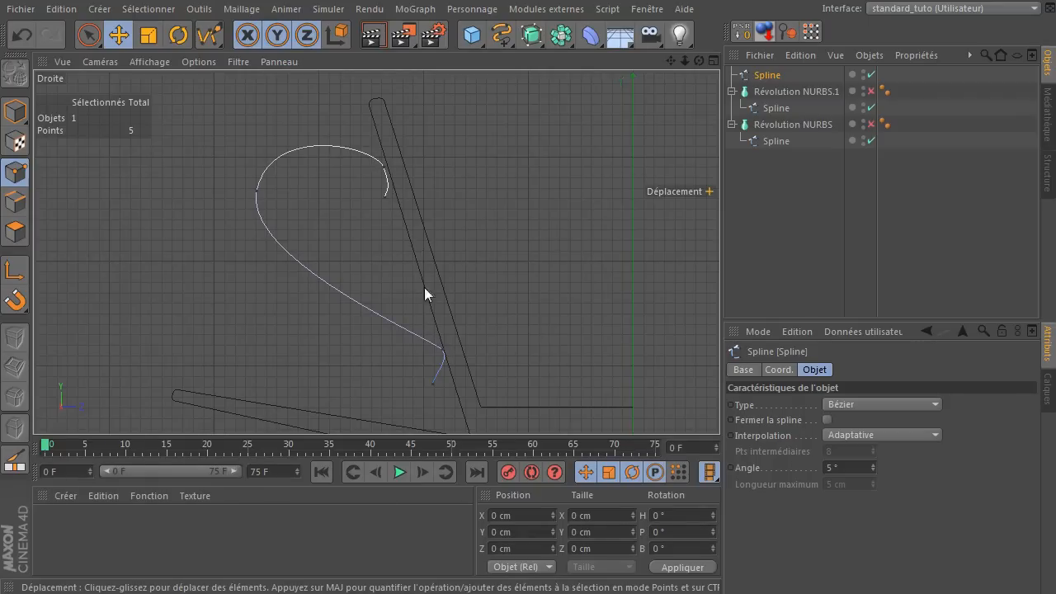
Reposition the handle spline's two lower points and adjust the tangent so the lower end curves down along the cup's wall.
click(441, 350)
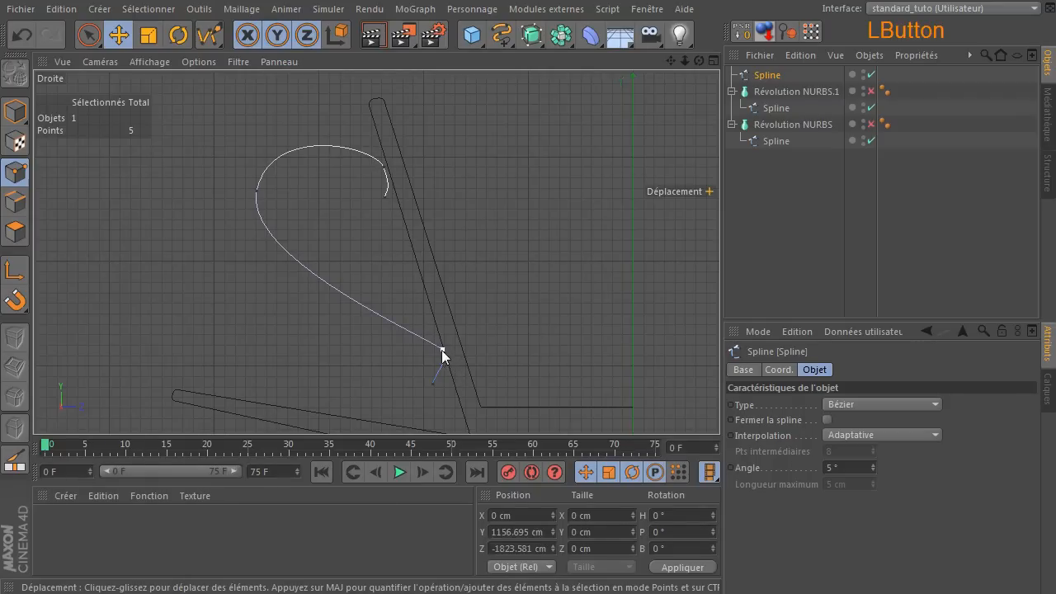
mouse_move(505, 299)
mouse_down()
mouse_move(485, 285)
mouse_move(496, 286)
mouse_move(493, 327)
mouse_move(500, 296)
mouse_up()
click(506, 287)
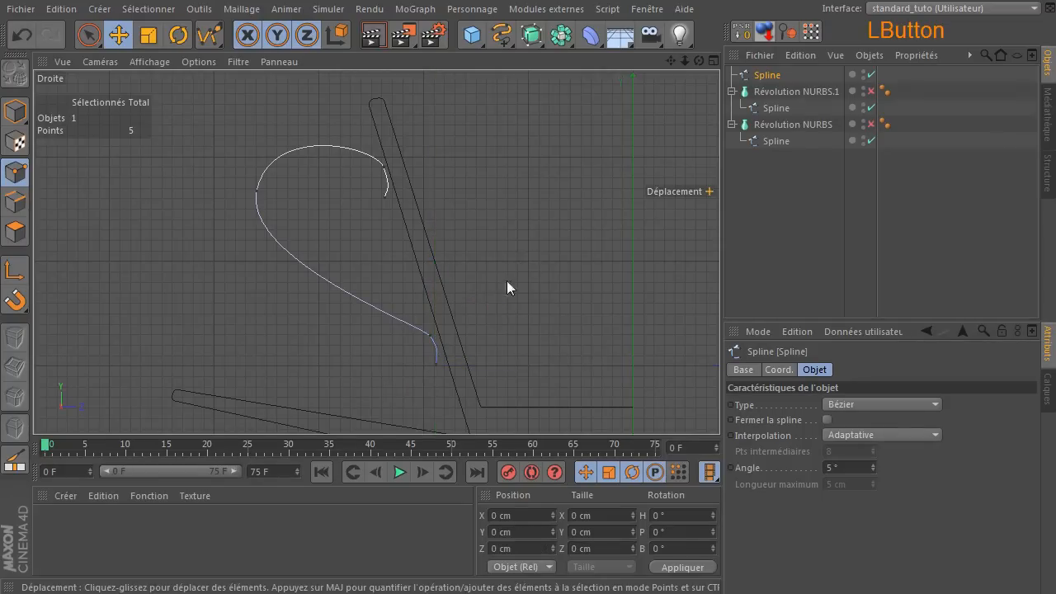
click(430, 335)
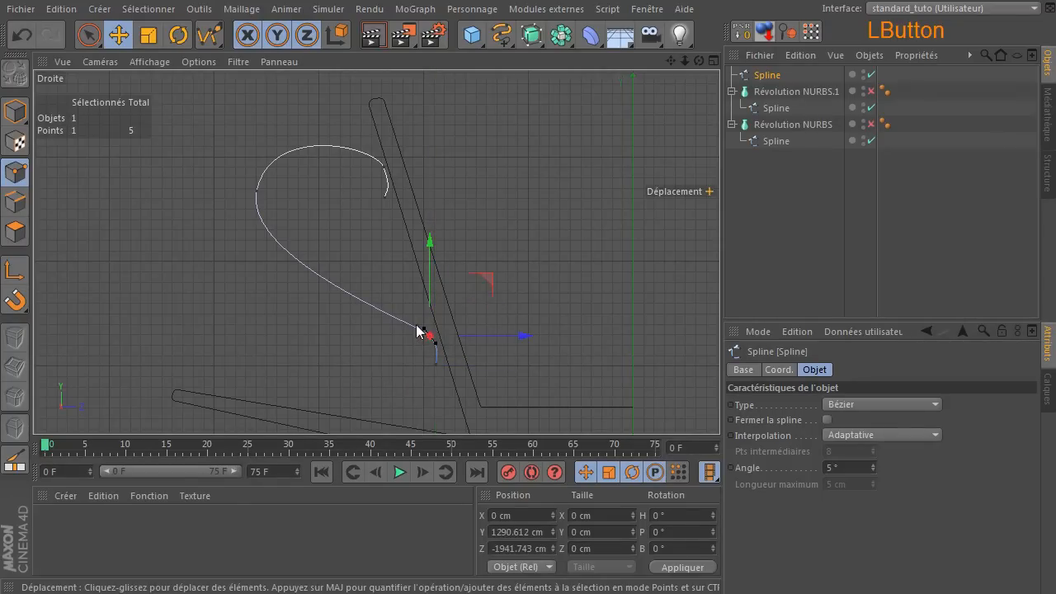
drag(419, 323, 420, 329)
Move the handle's outermost point closer to the cup, to about Y 2583 cm, Z -3446 cm, and check the overall shape.
click(258, 191)
drag(307, 145, 334, 147)
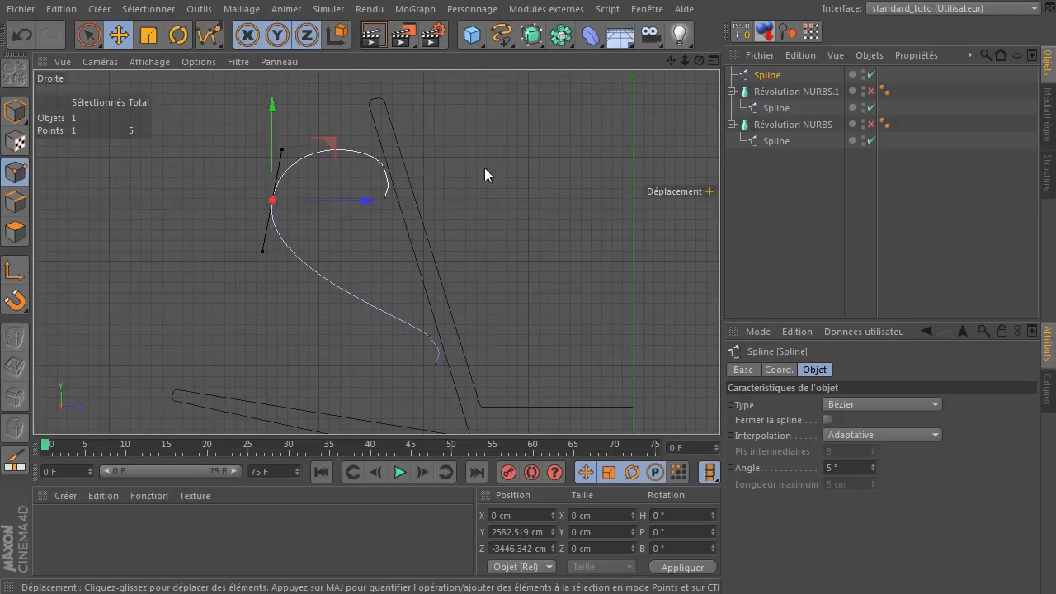
click(503, 189)
ctrl+scroll(486, 189, down, 2)
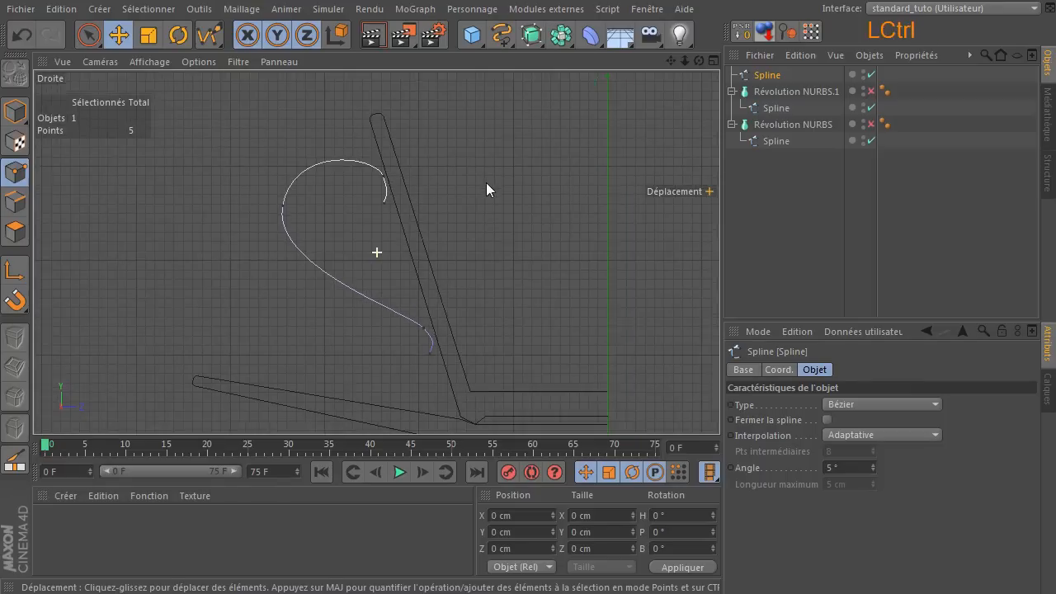
click(486, 189)
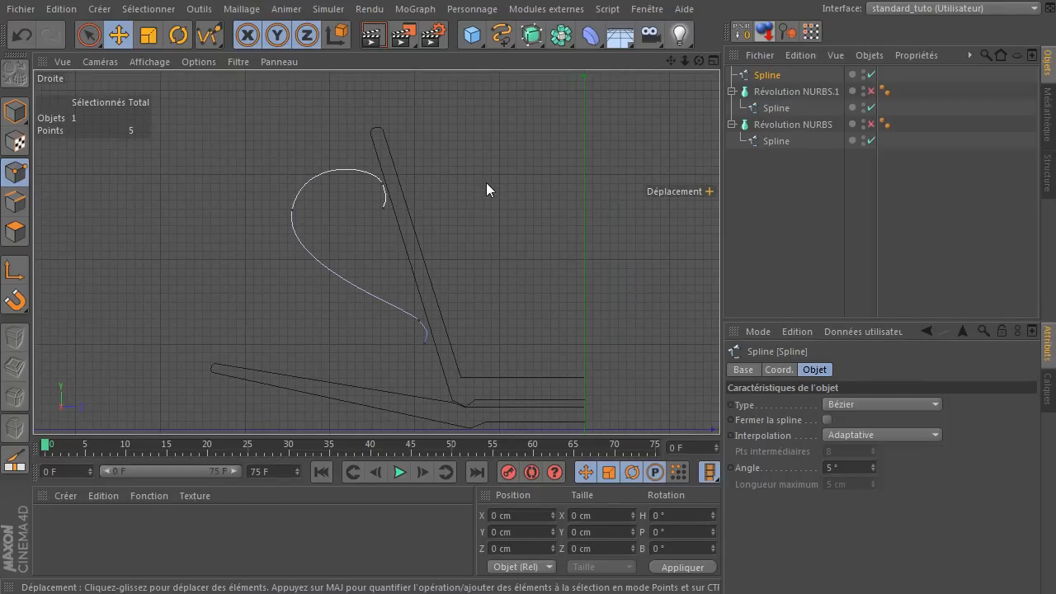
middle_click(486, 183)
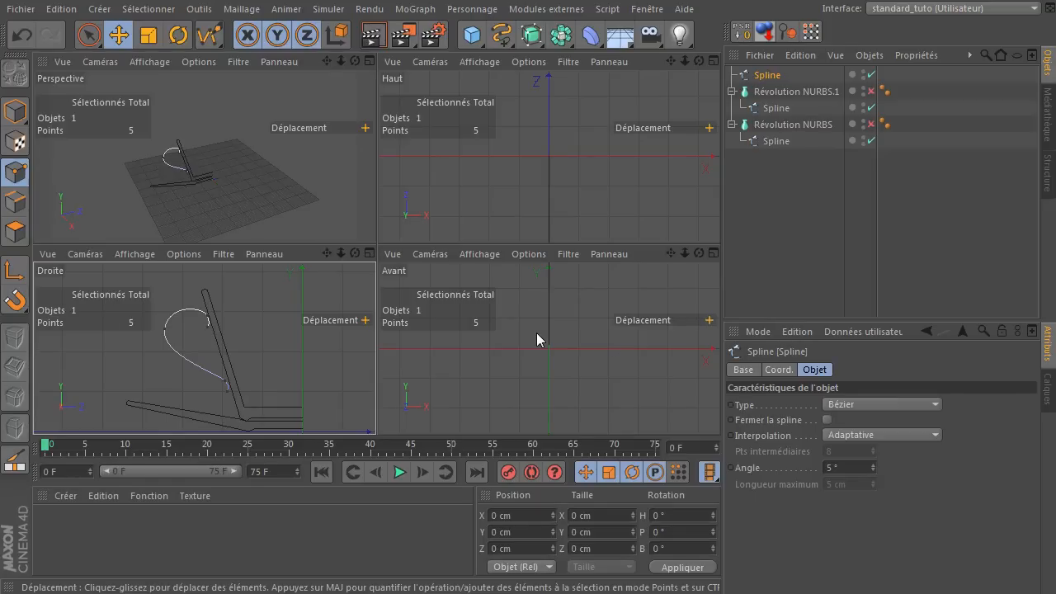
middle_click(259, 297)
click(492, 207)
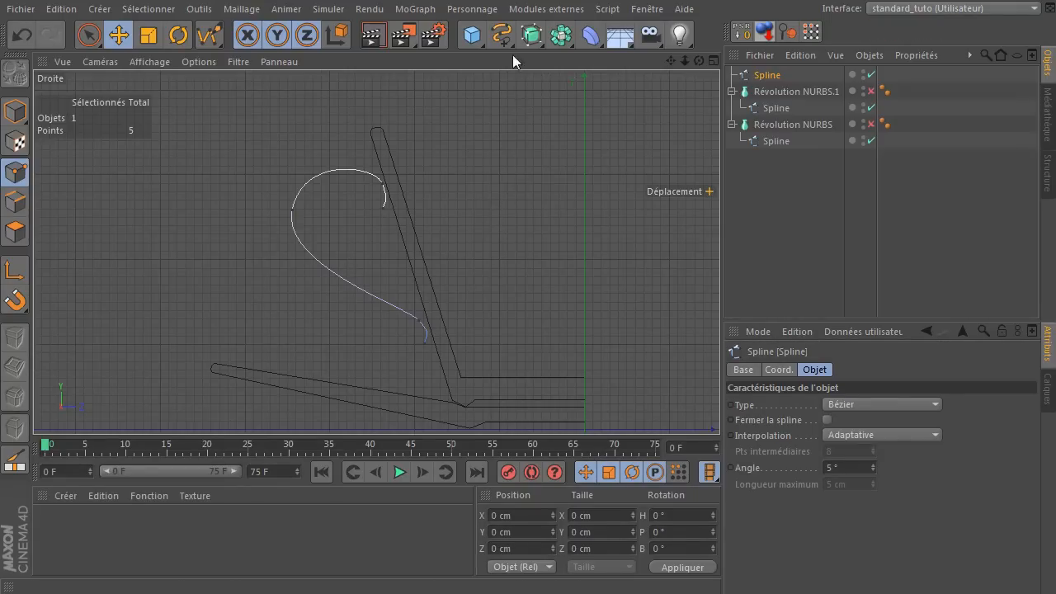
Add a circle spline (Cercle) for the handle's cross-section and set its radius to 100 cm.
click(501, 35)
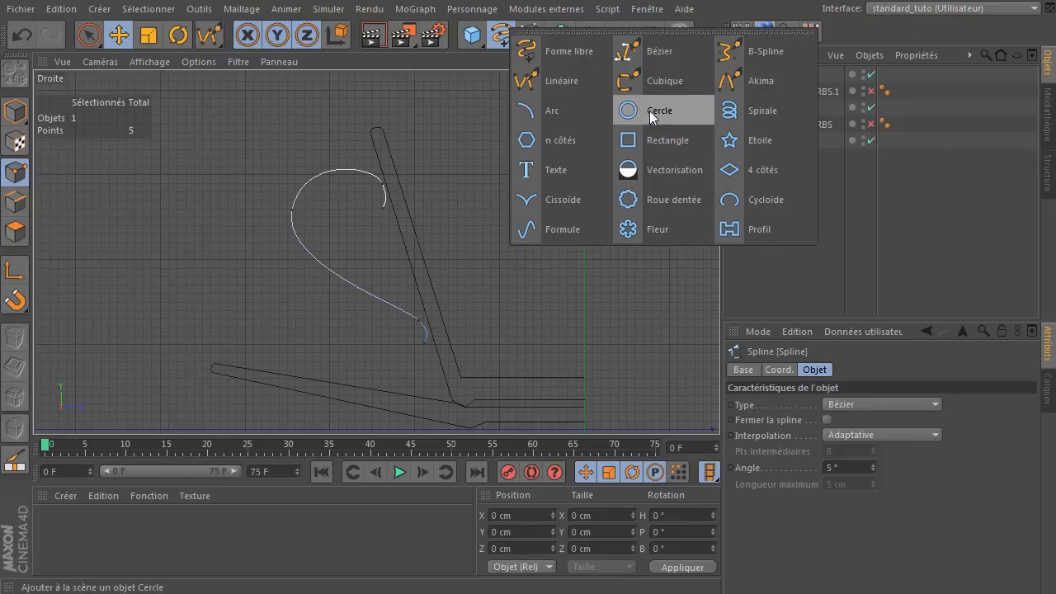
click(649, 111)
drag(670, 60, 625, 27)
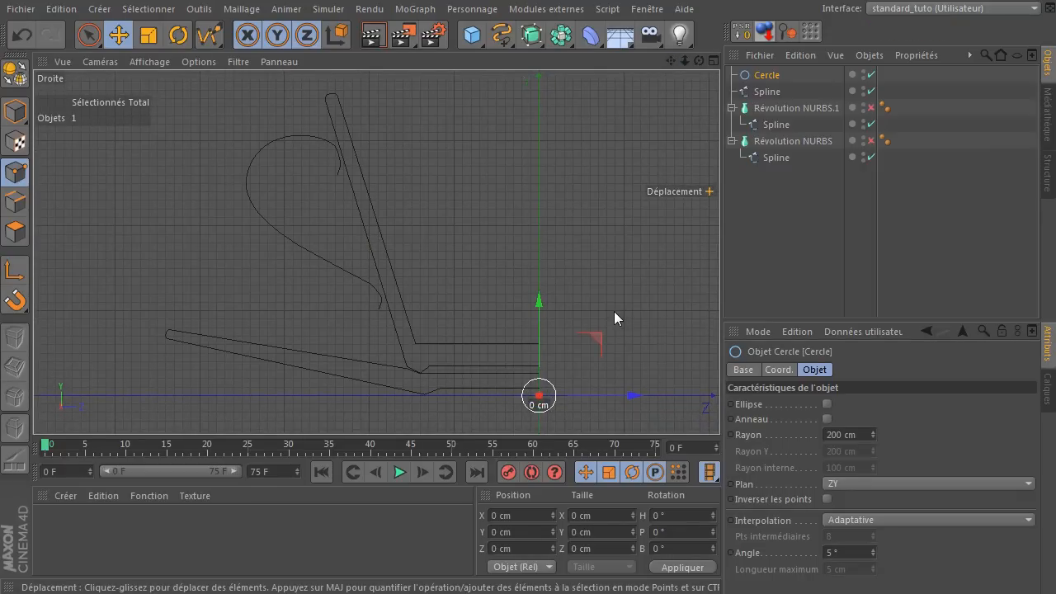
click(857, 435)
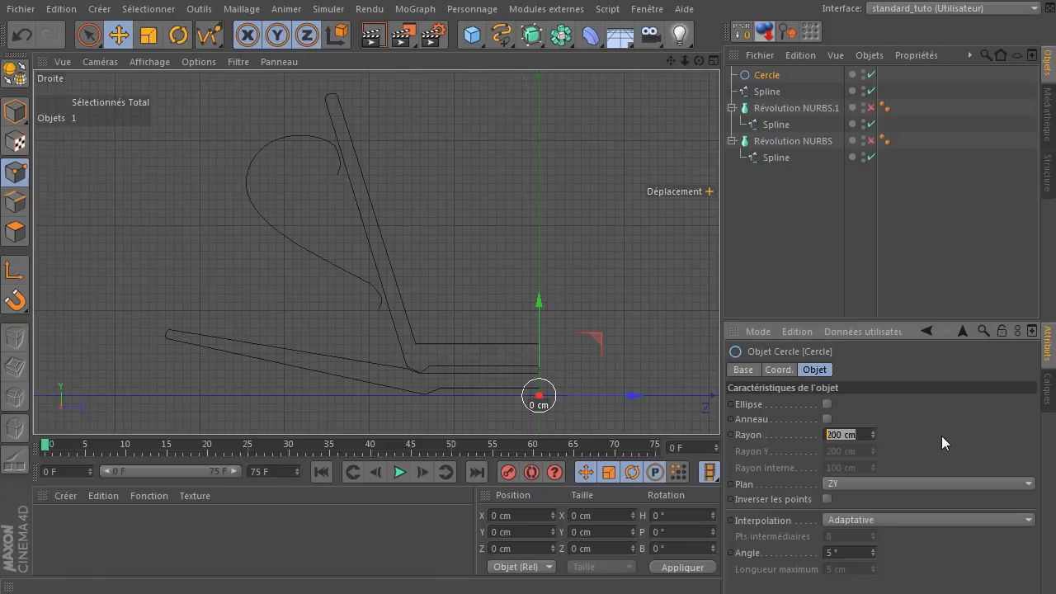
text(20)
key(Return)
click(833, 433)
double_click(845, 431)
text(100)
key(Return)
click(668, 323)
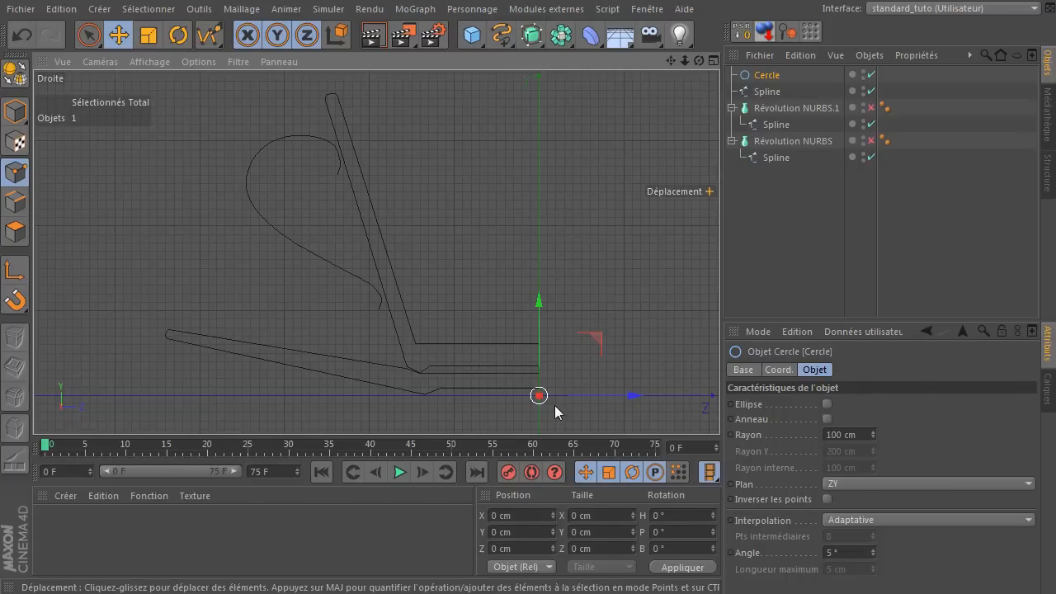
click(672, 329)
Add an Extrusion contrôlée NURBS and nest the circle as profile, with the handle spline below it as path.
click(531, 34)
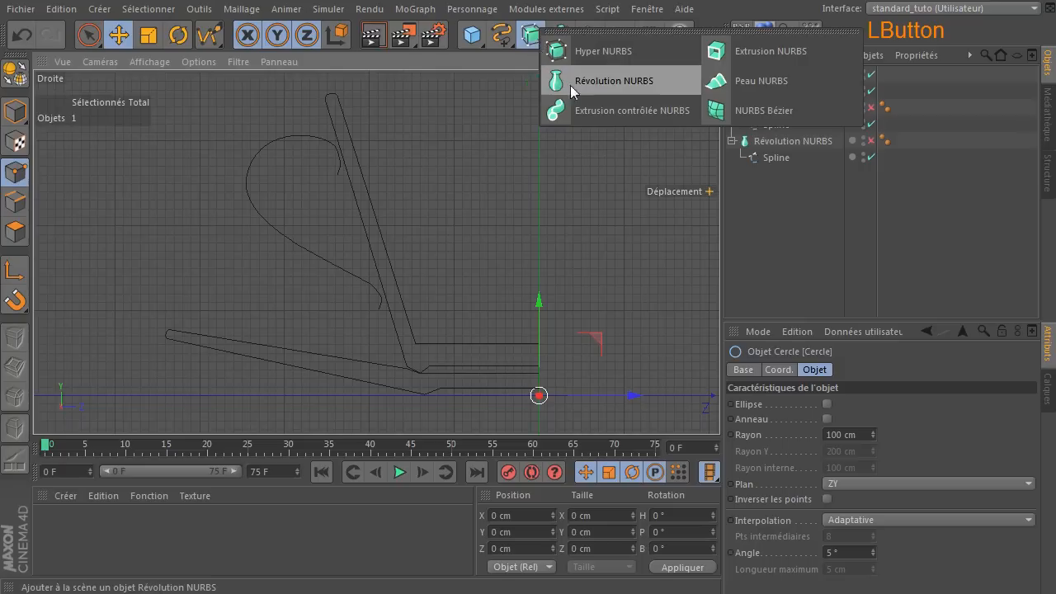
click(611, 111)
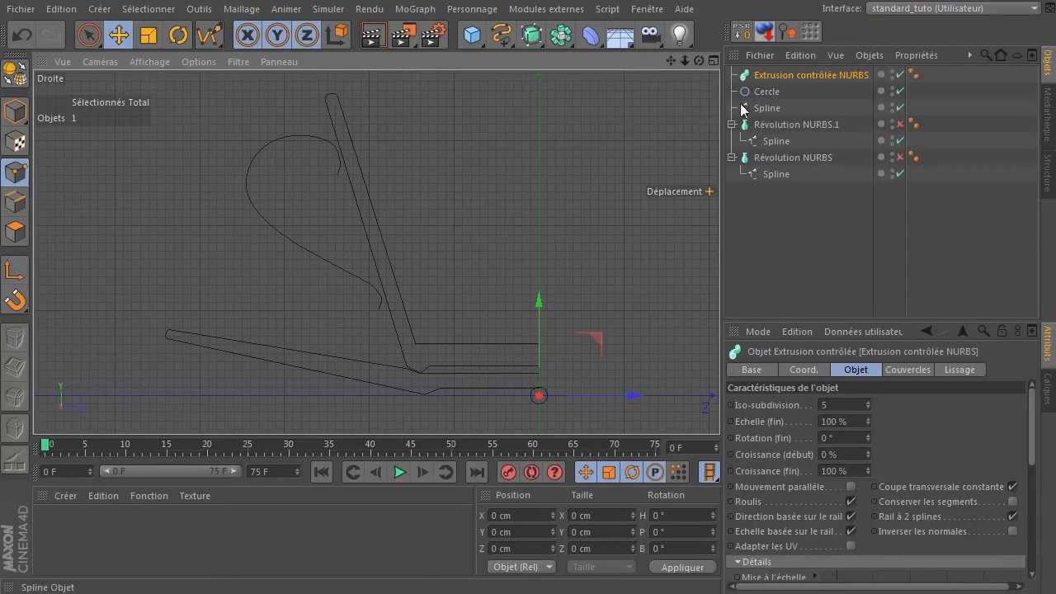
drag(768, 96, 812, 77)
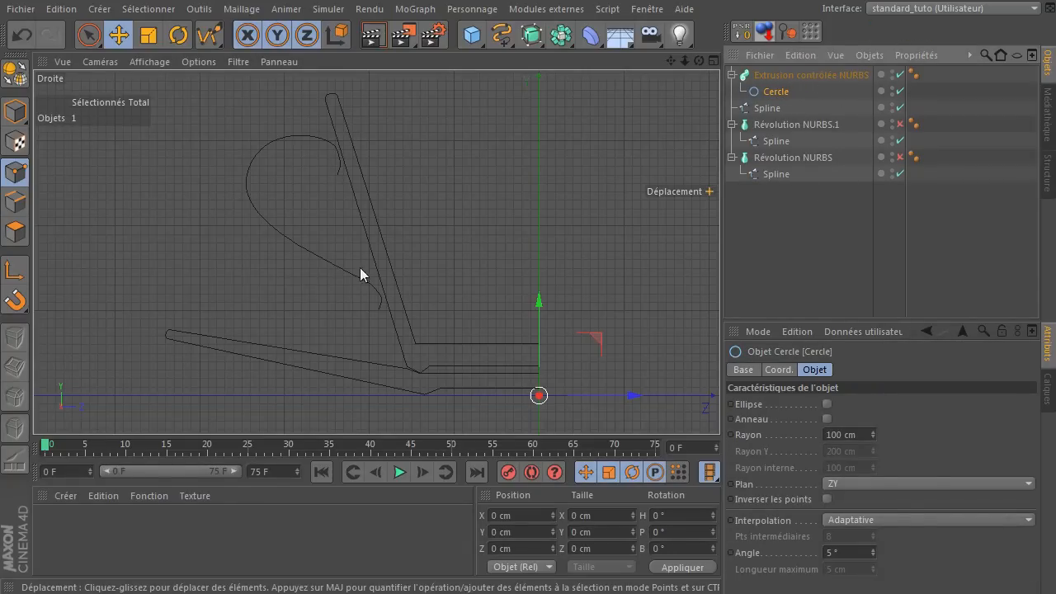
drag(767, 107, 798, 99)
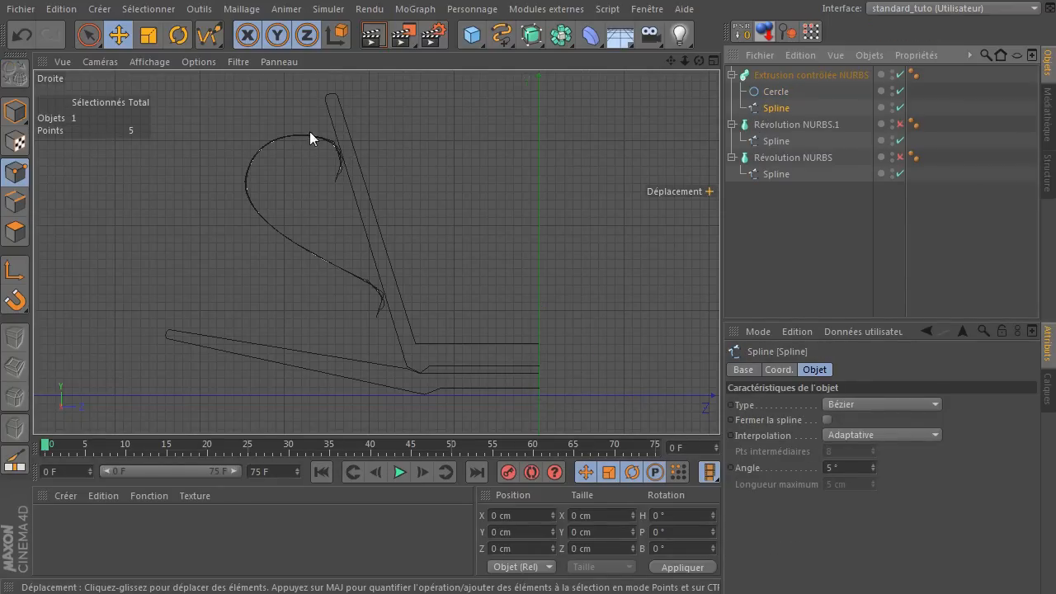
Set the plane of the handle's circle profile to XY so that the sweep forms a round tube.
middle_click(629, 148)
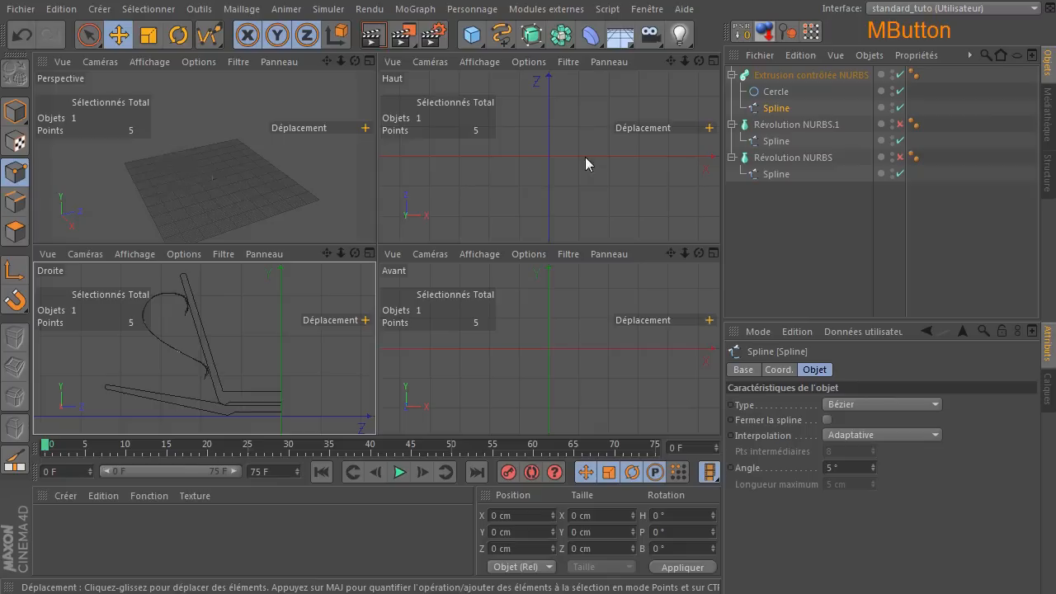
middle_click(272, 176)
scroll(283, 291, up, 10)
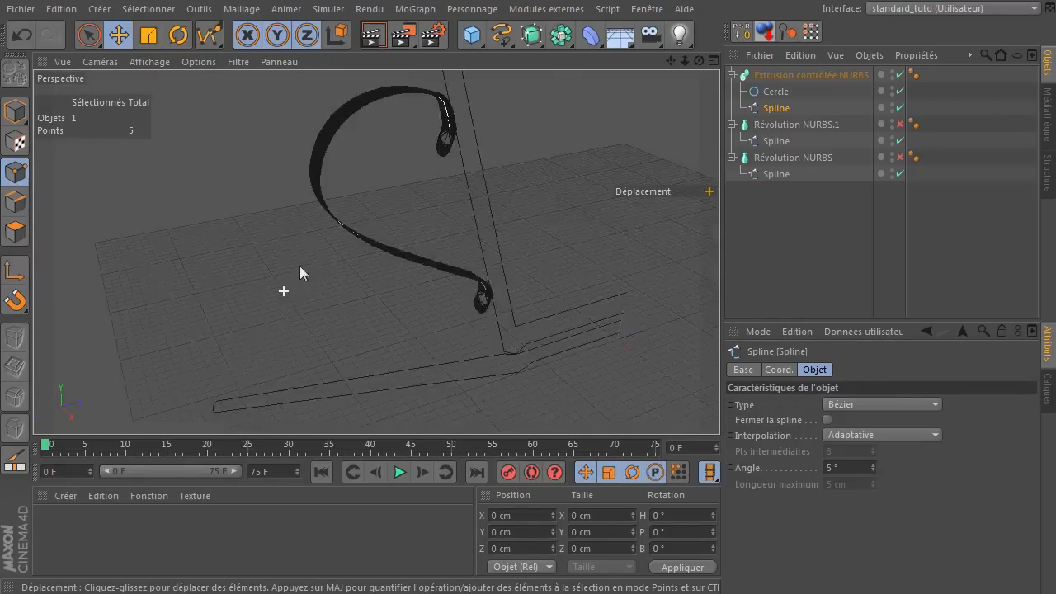
mouse_move(685, 62)
mouse_down()
mouse_move(668, 64)
mouse_move(685, 61)
mouse_up()
click(780, 93)
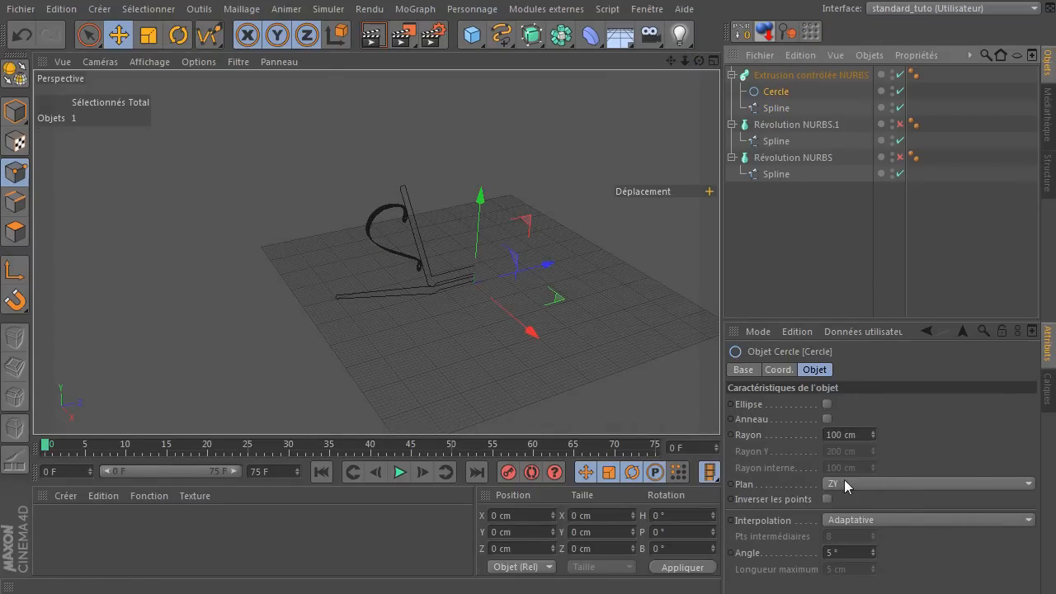
middle_click(600, 324)
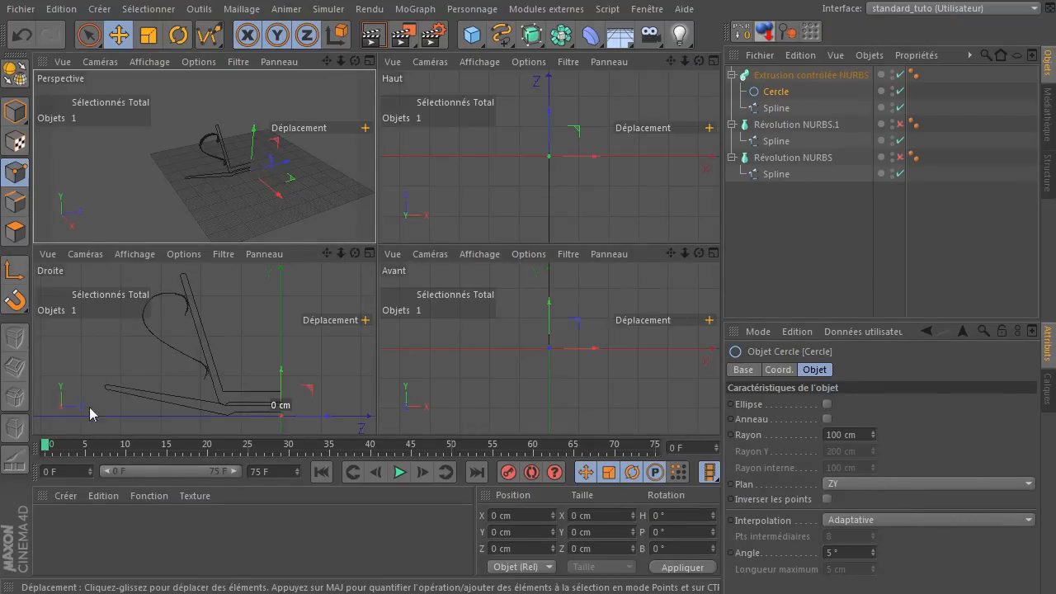
middle_click(89, 407)
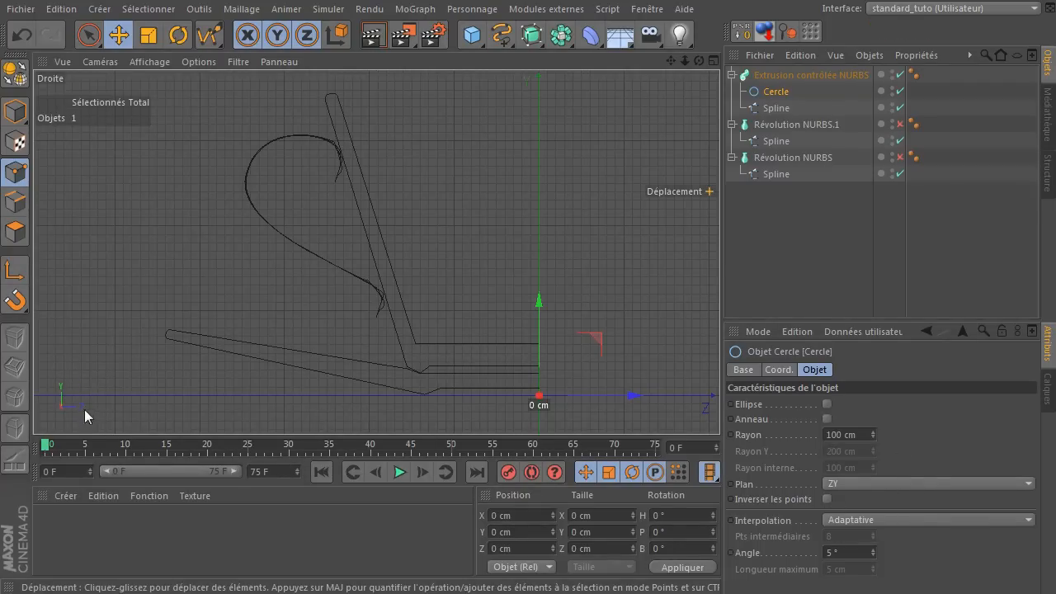
middle_click(471, 310)
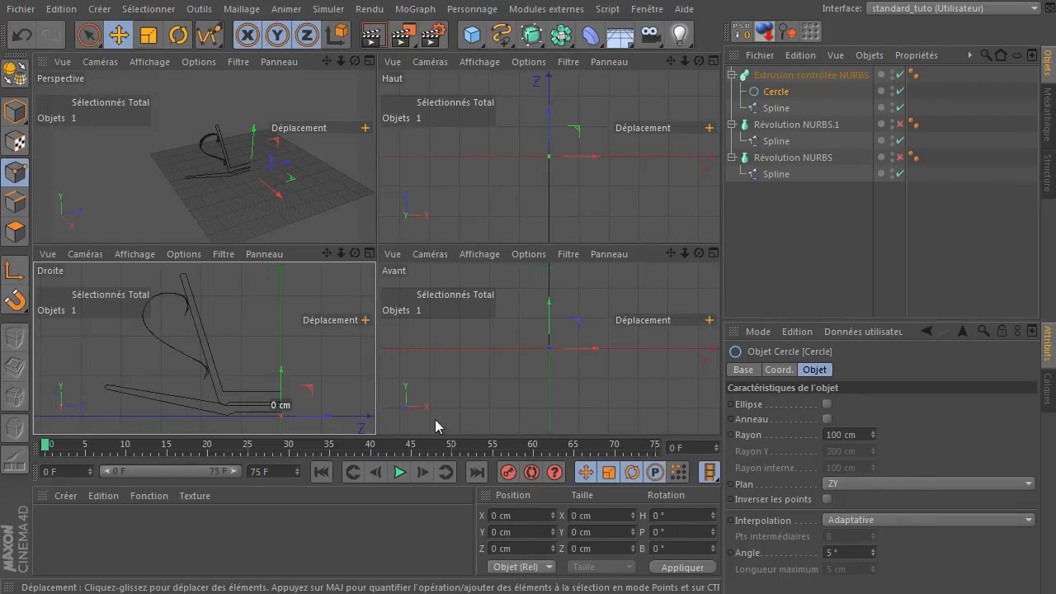
click(914, 483)
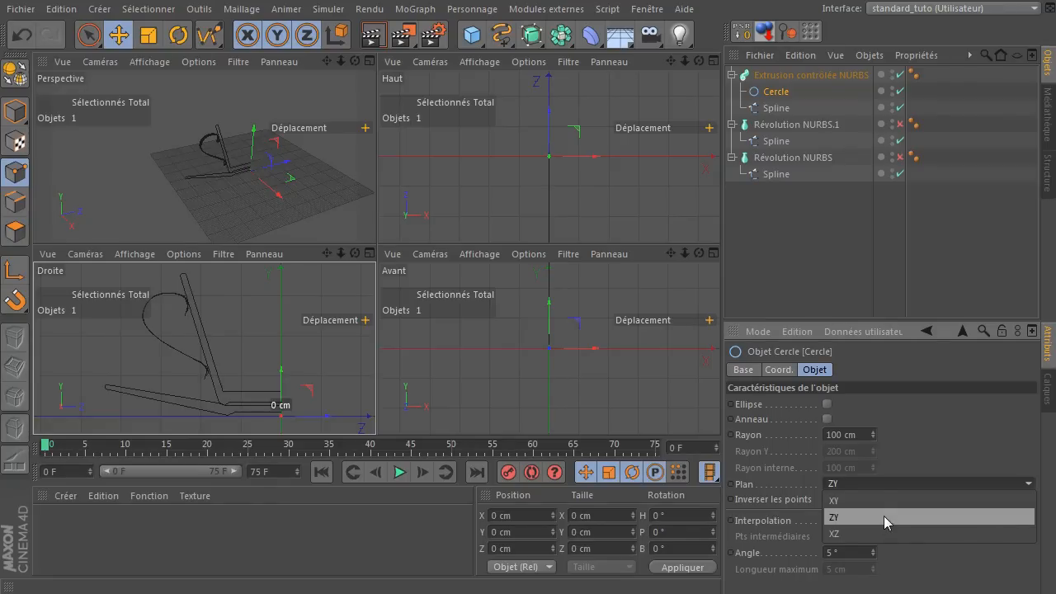
click(884, 501)
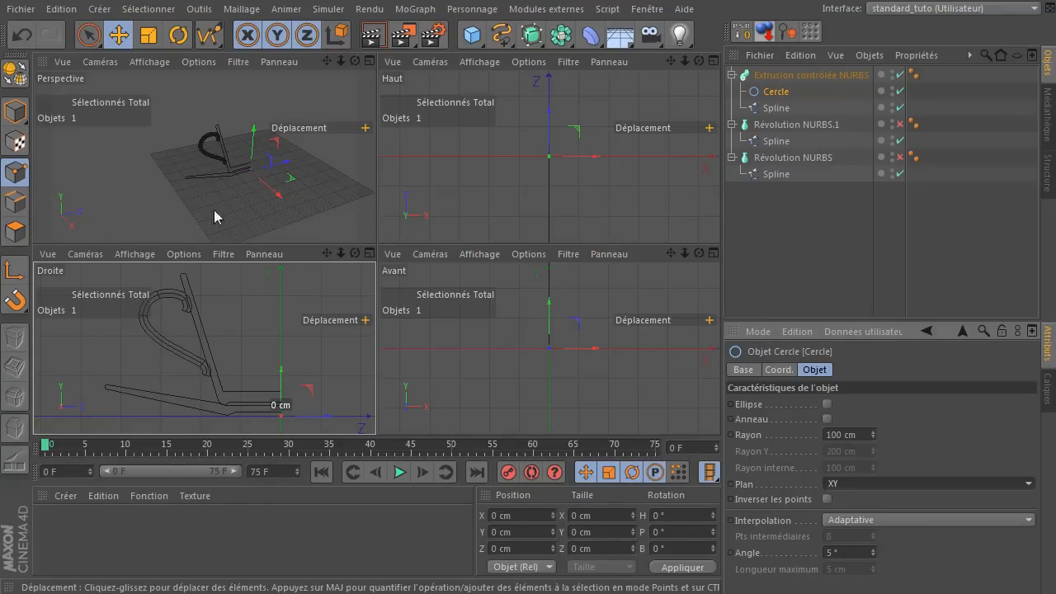
Examine the swept handle's thickness and its two ends in the perspective and front views.
middle_click(258, 232)
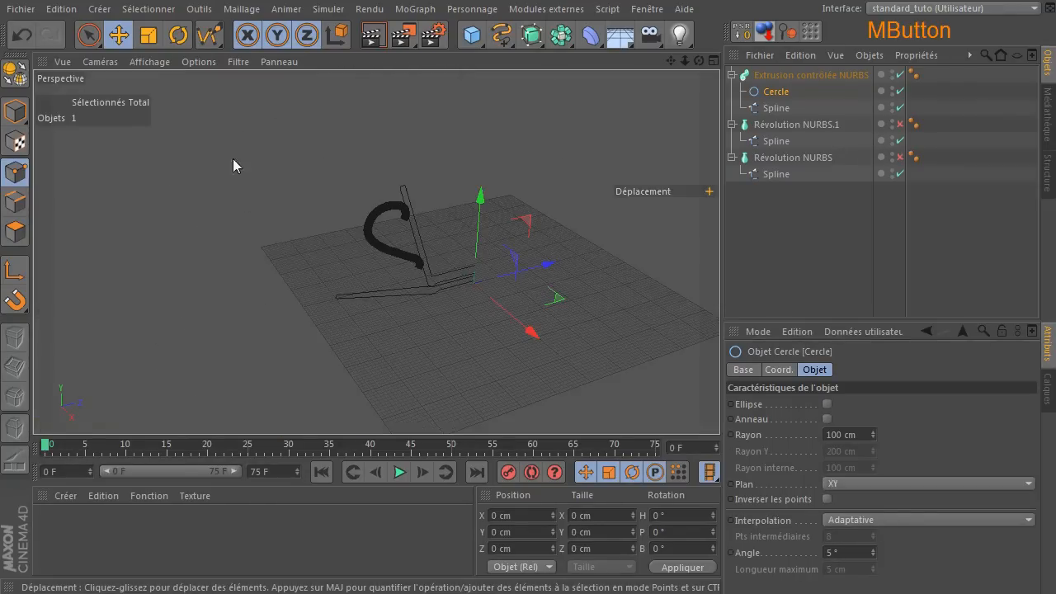
scroll(412, 197, up, 8)
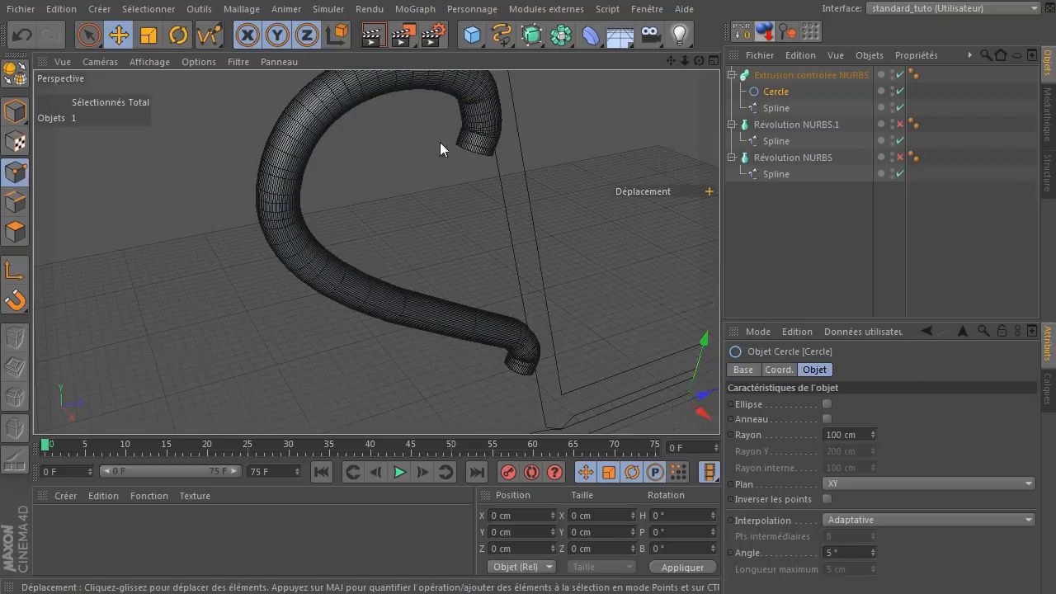
scroll(384, 274, down, 8)
middle_click(479, 227)
middle_click(583, 356)
middle_click(578, 251)
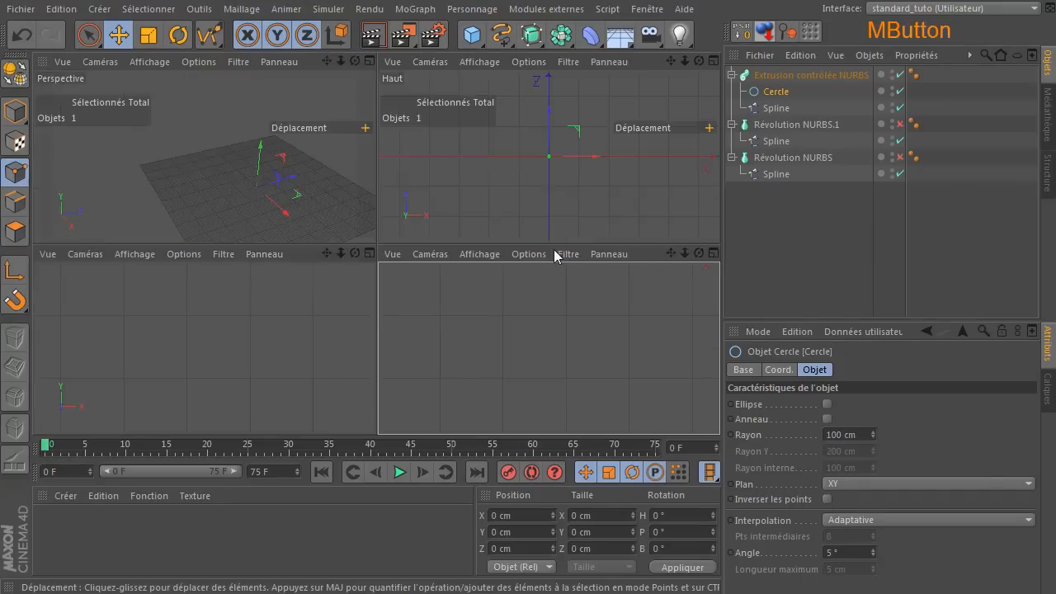
middle_click(586, 307)
click(761, 266)
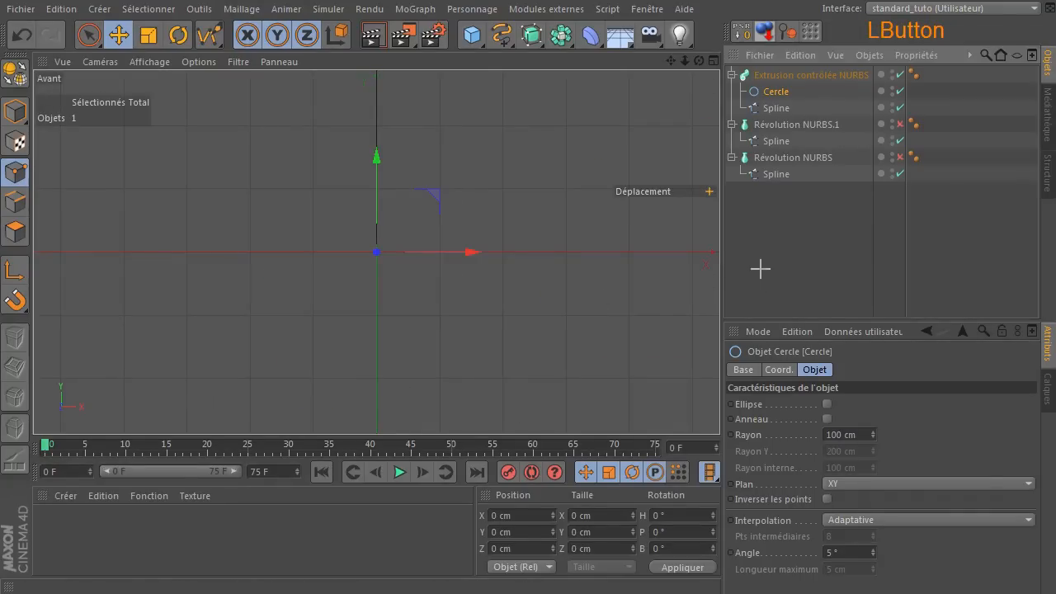
drag(684, 62, 664, 142)
middle_click(606, 155)
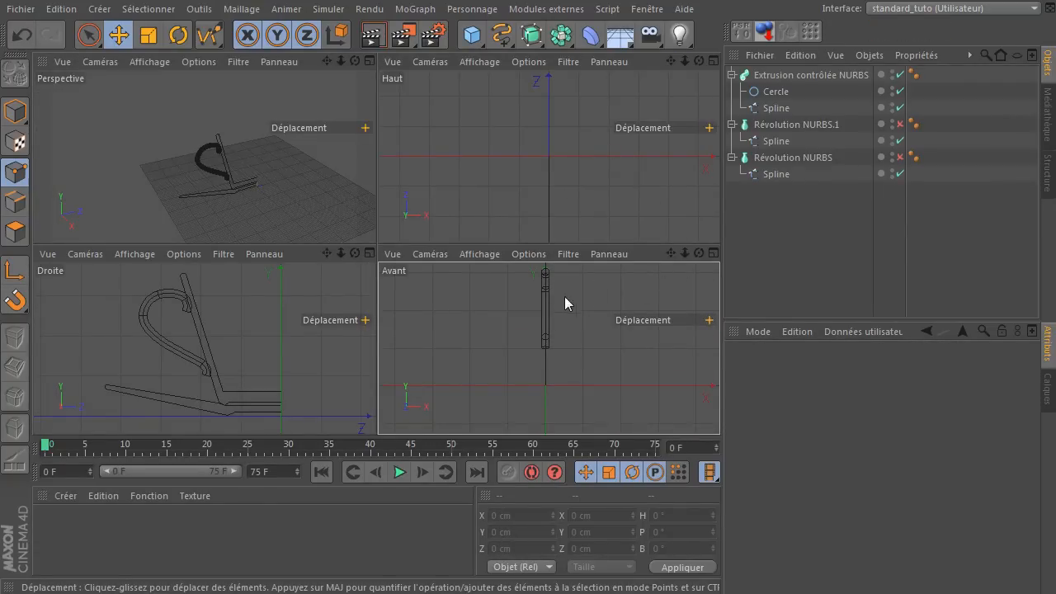
middle_click(262, 201)
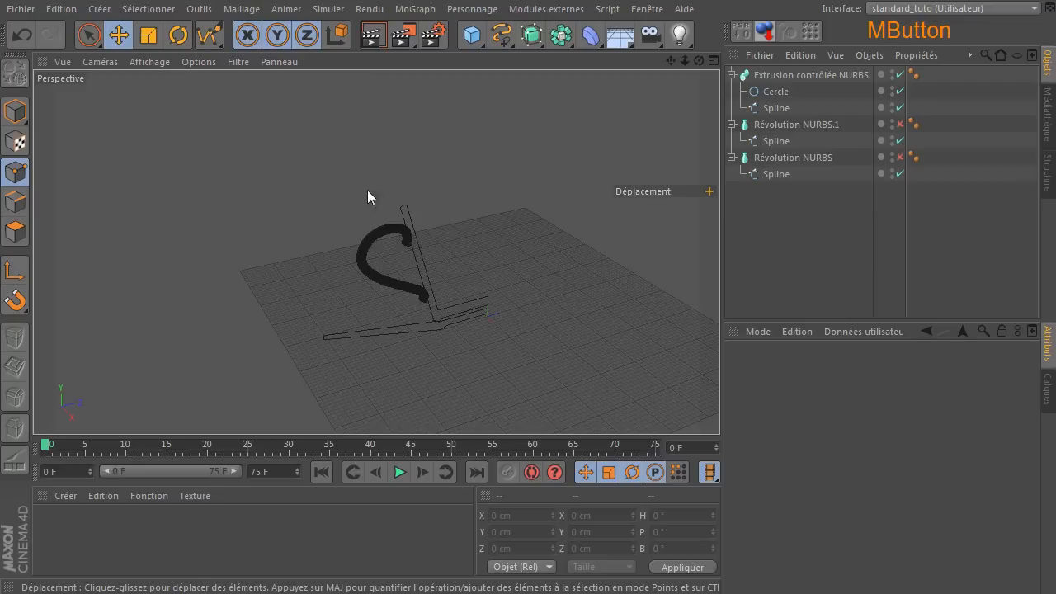
Disable the handle's Extrusion contrôlée NURBS and select its circle profile to check the circle's orientation across the views.
click(899, 74)
middle_click(487, 213)
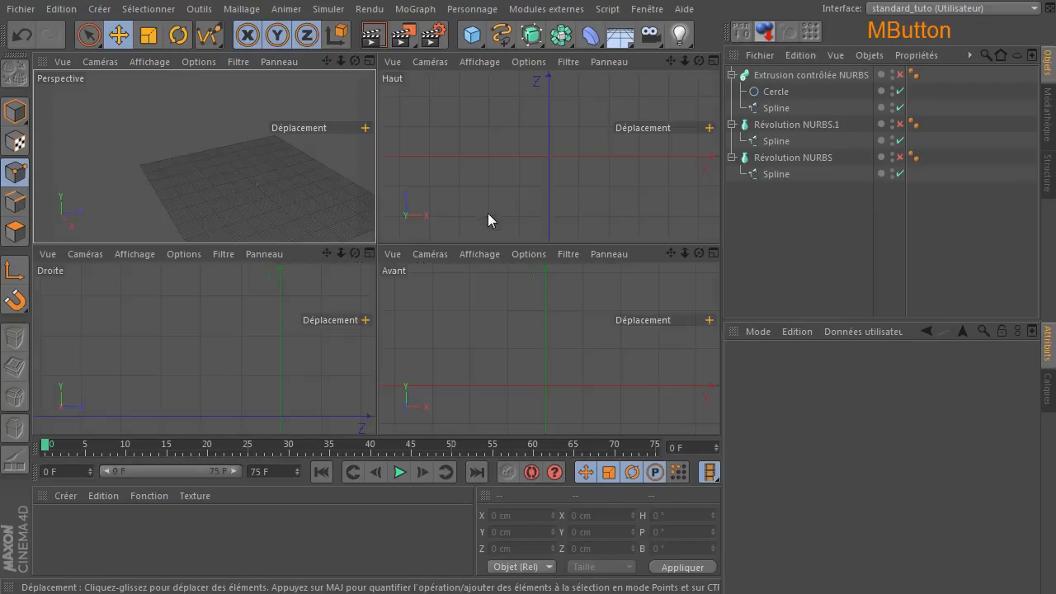
middle_click(550, 341)
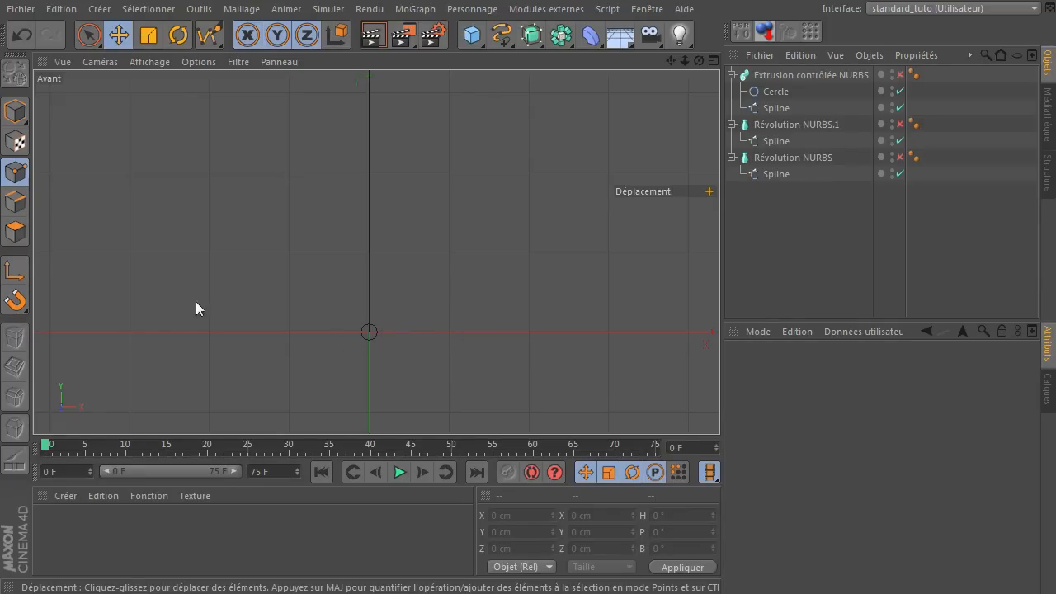
middle_click(213, 179)
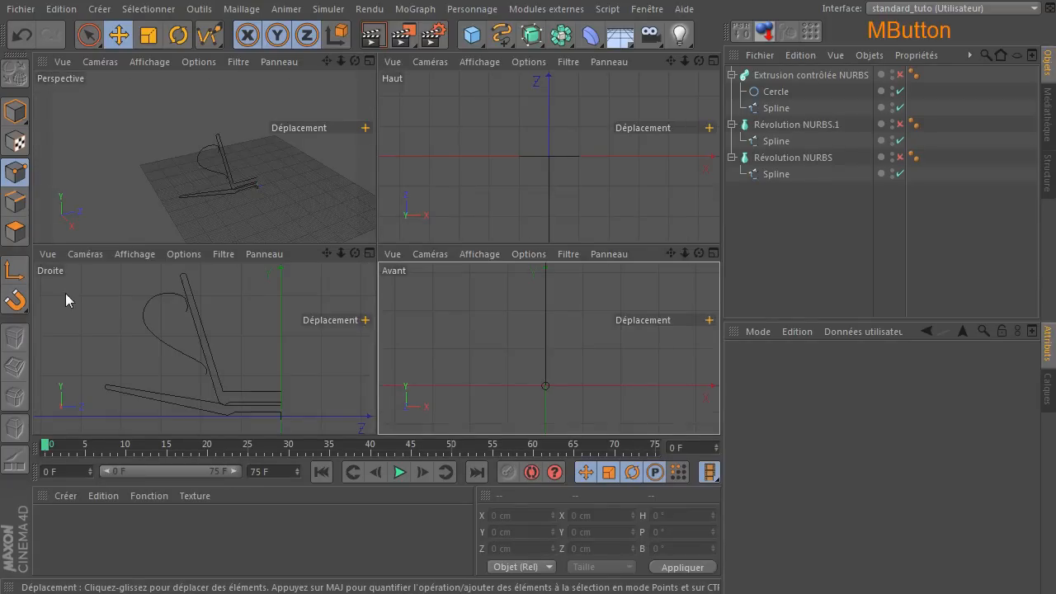
click(774, 92)
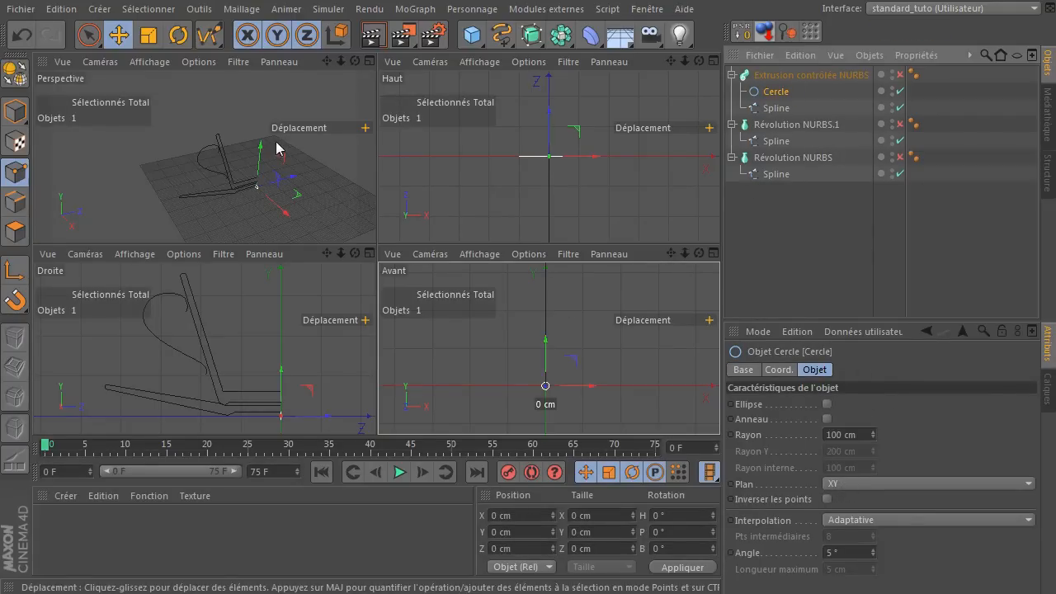
Enable the Extrusion contrôlée NURBS, Révolution NURBS.1 and Révolution NURBS generators and inspect the complete cup in the perspective view.
middle_click(208, 162)
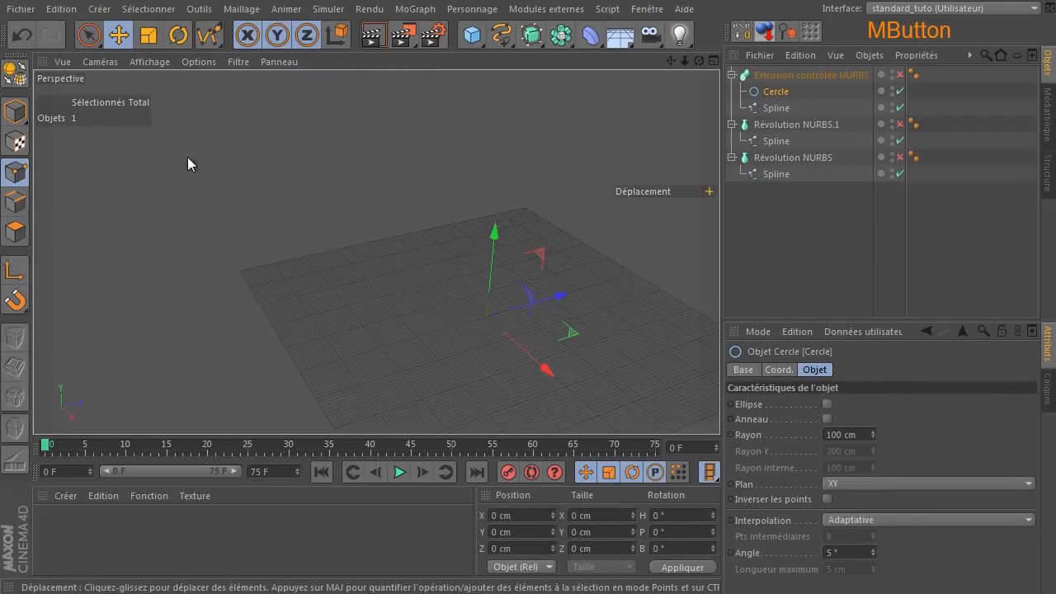
click(900, 76)
click(899, 124)
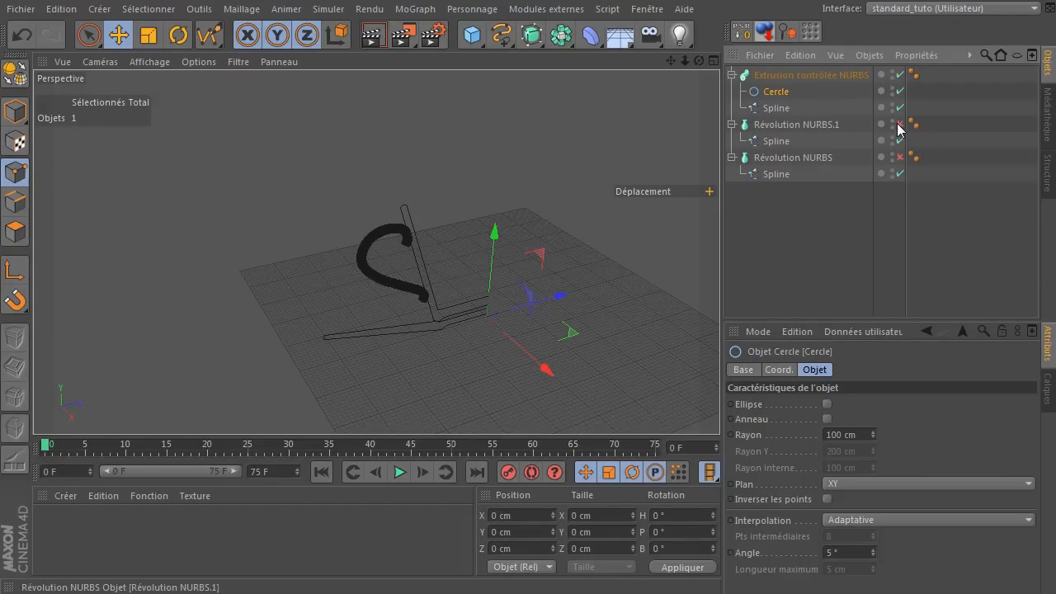
click(899, 156)
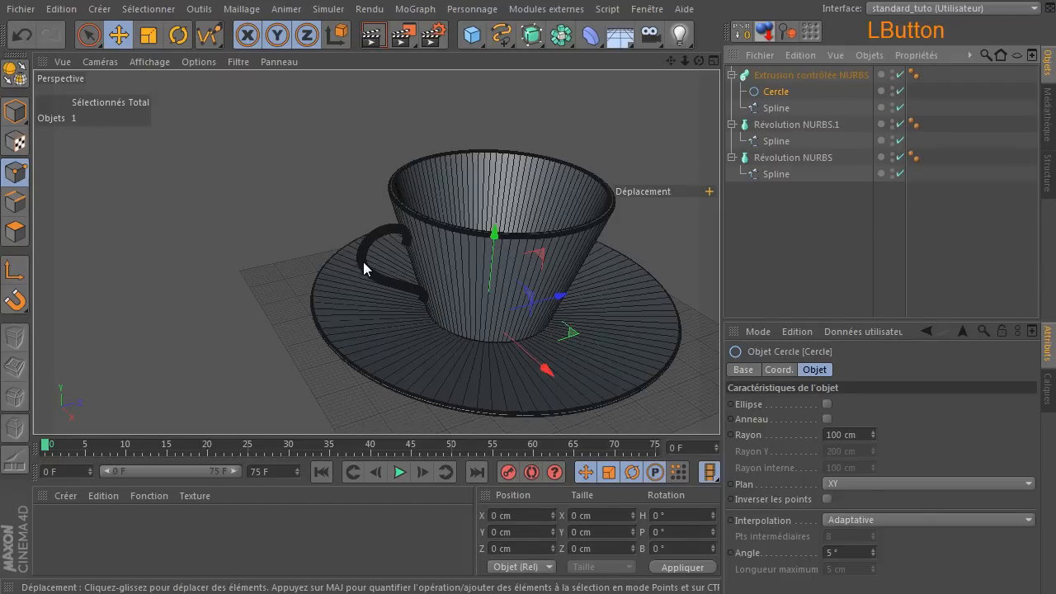
middle_click(365, 268)
middle_click(277, 171)
drag(699, 61, 306, 271)
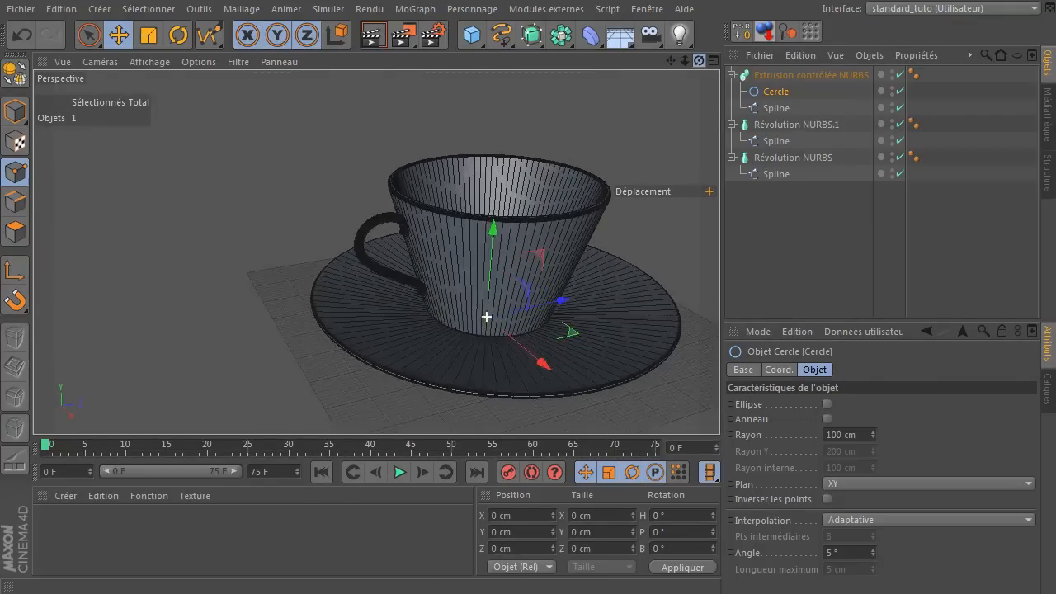
Set the radius of the handle's circle profile to 150 cm.
click(772, 95)
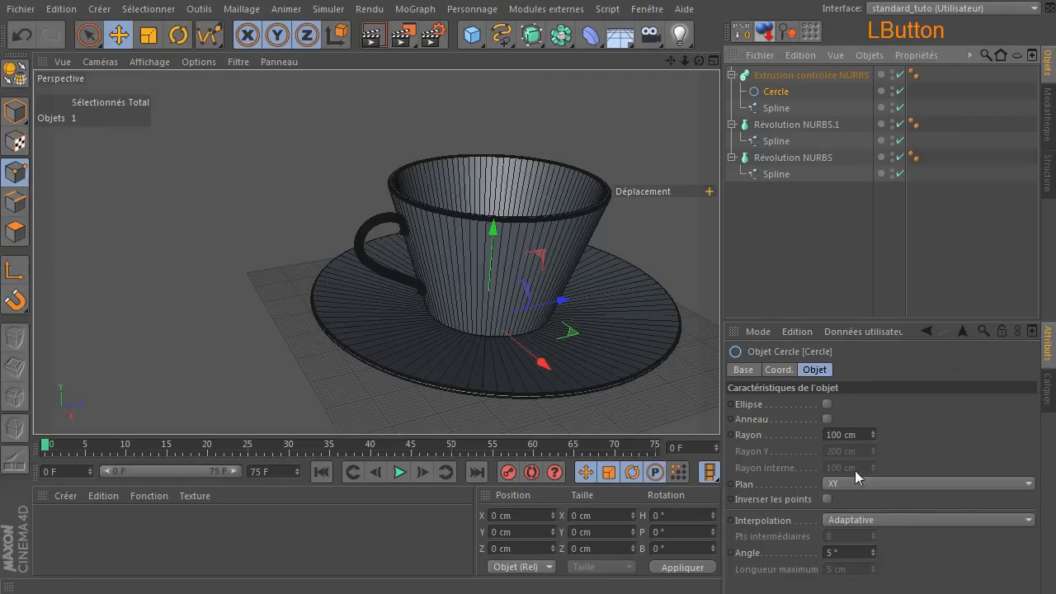
click(841, 435)
text(150)
key(Return)
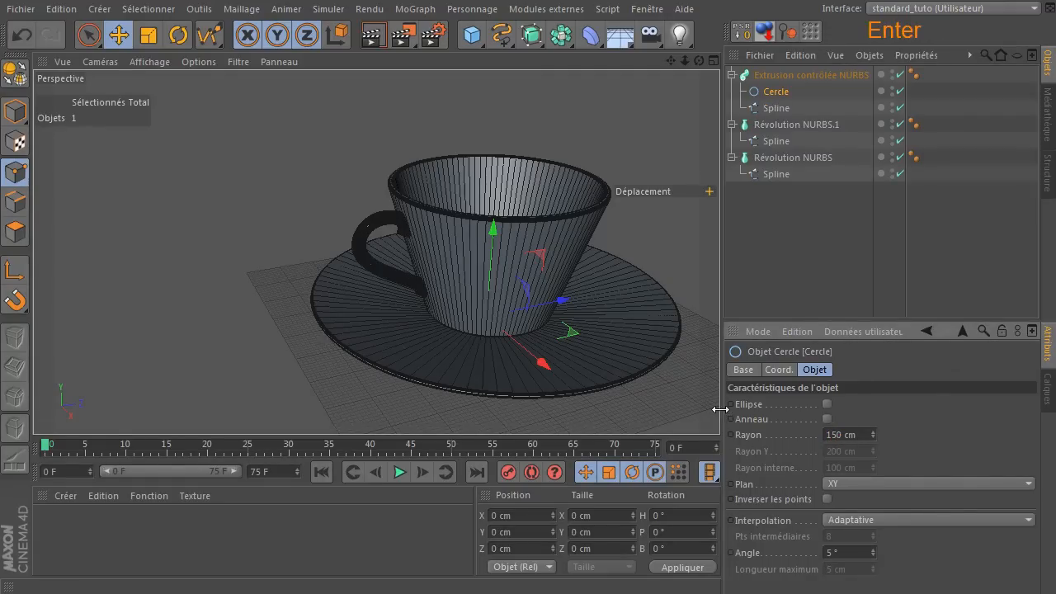
Deselect all objects and render the perspective view to check the handle's thickness on the cup.
click(747, 232)
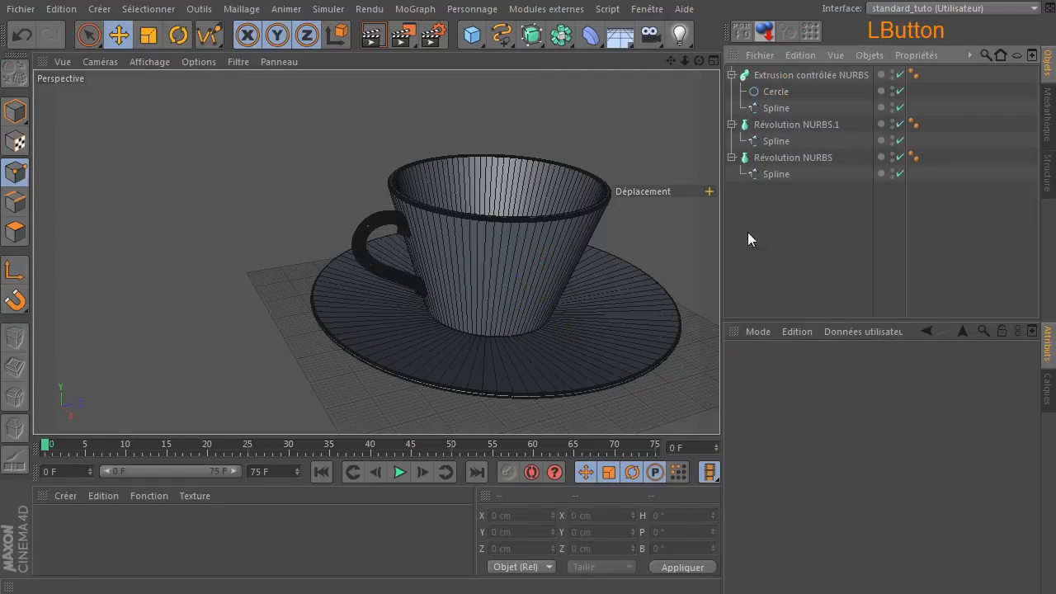
click(373, 35)
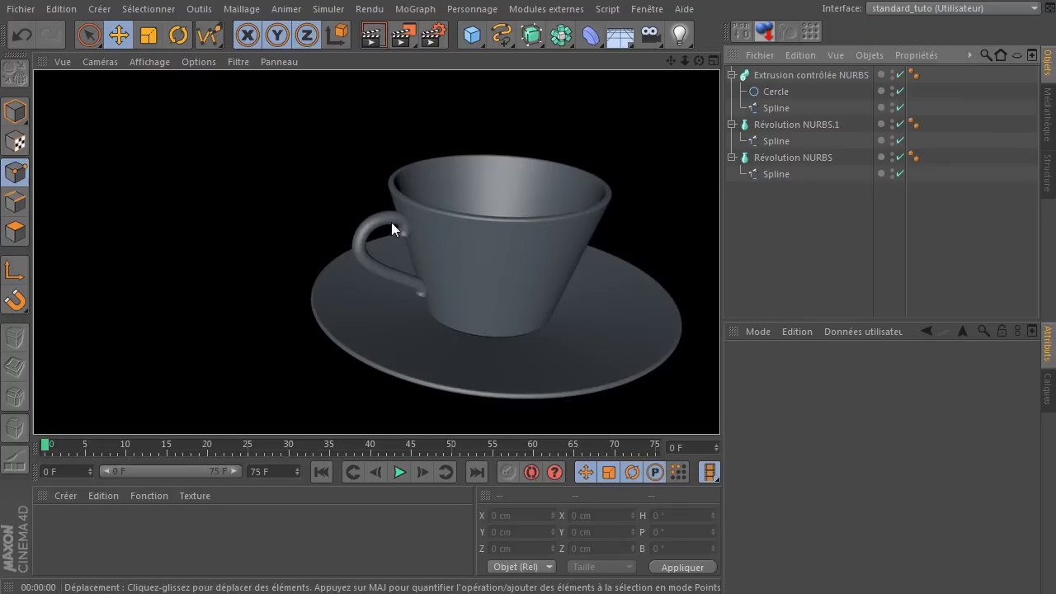
click(799, 221)
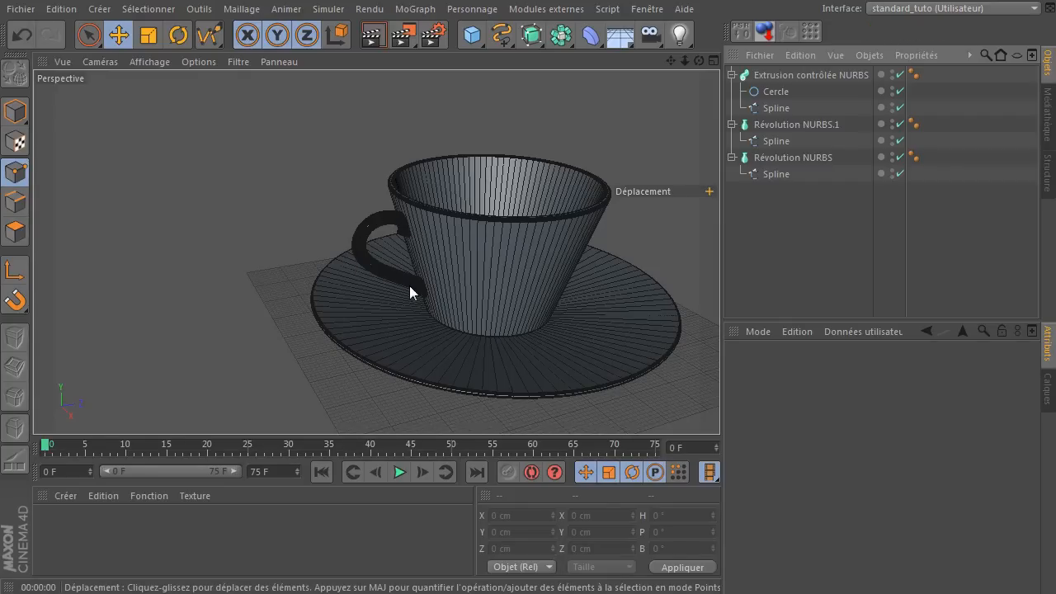
Change the interpolation of the handle's circle profile to Naturelle.
scroll(362, 261, up, 8)
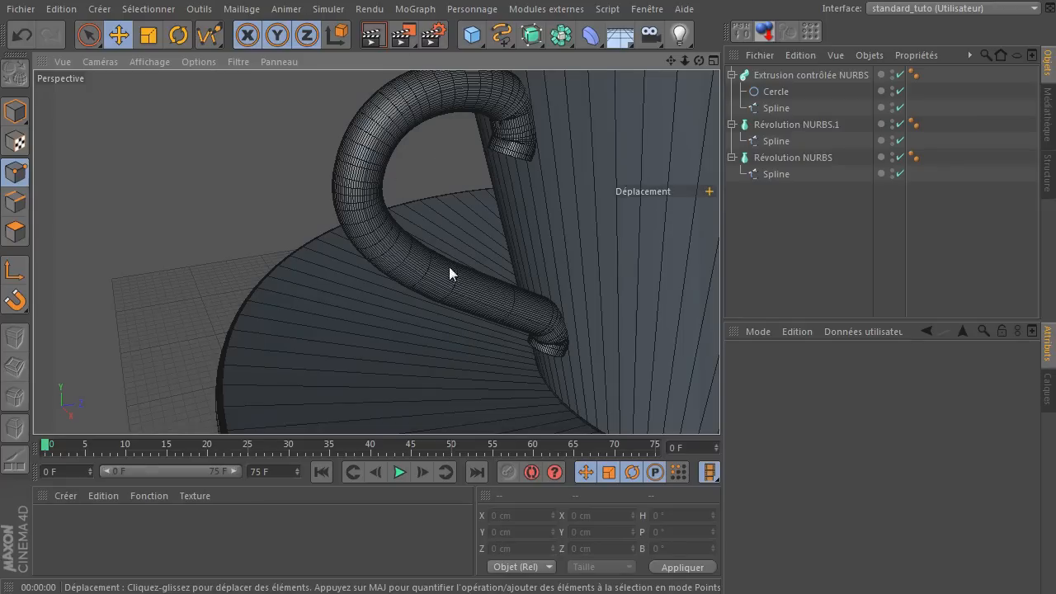
drag(671, 61, 407, 155)
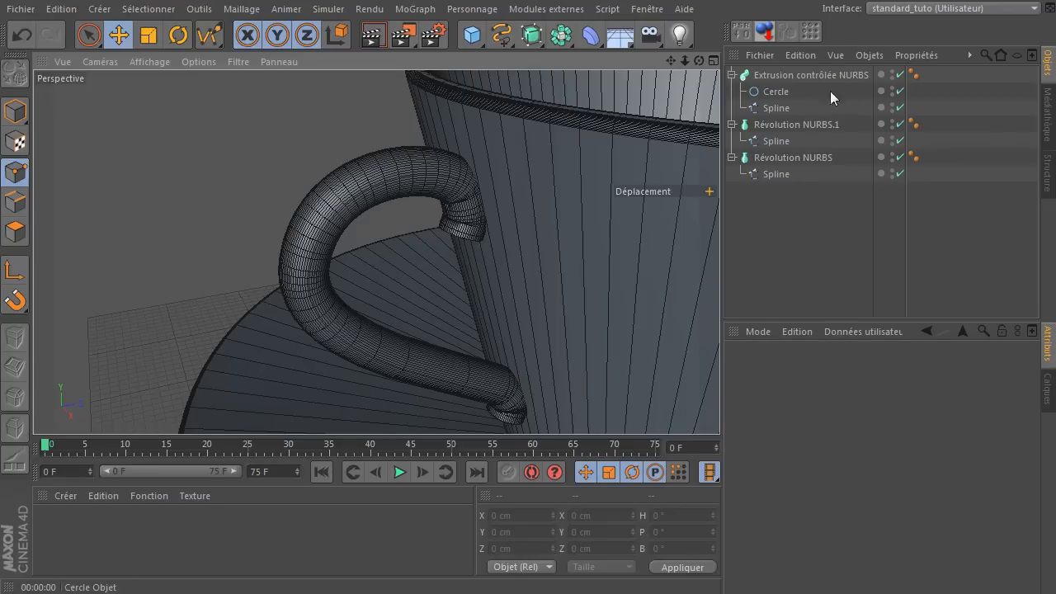
click(775, 92)
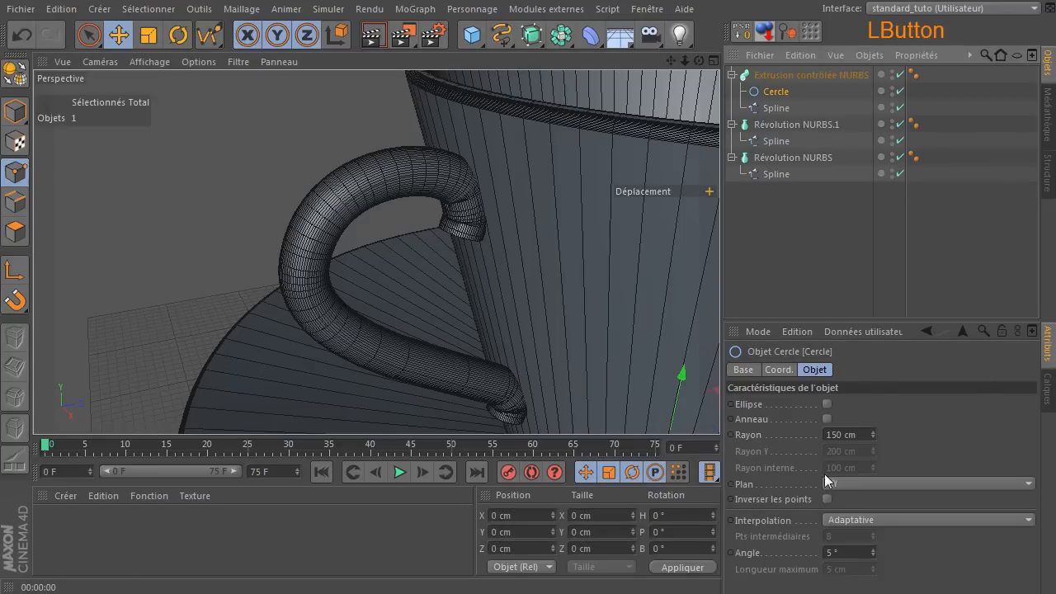
drag(869, 320, 868, 236)
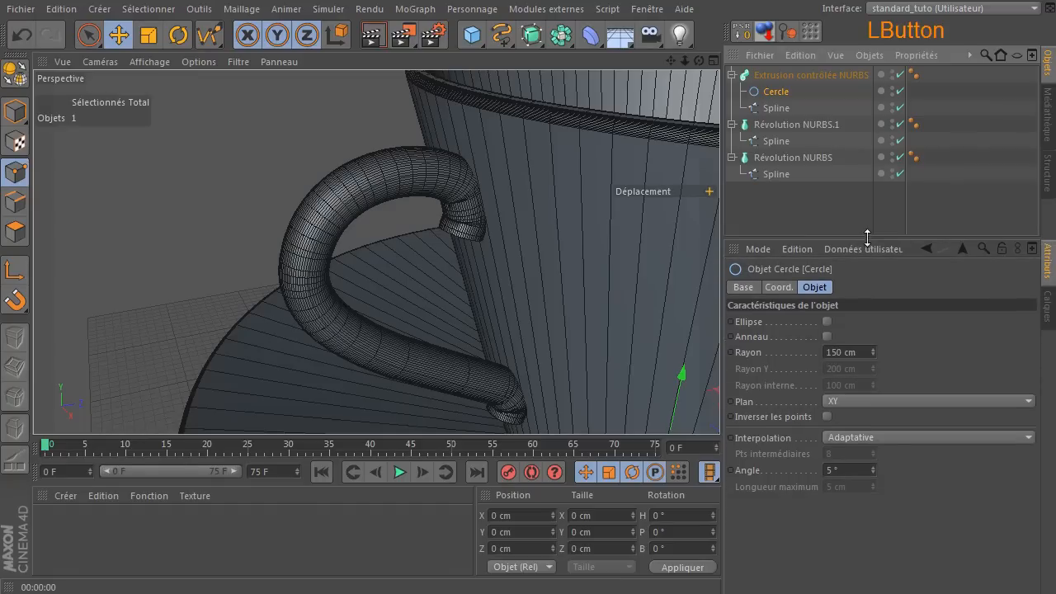
click(892, 436)
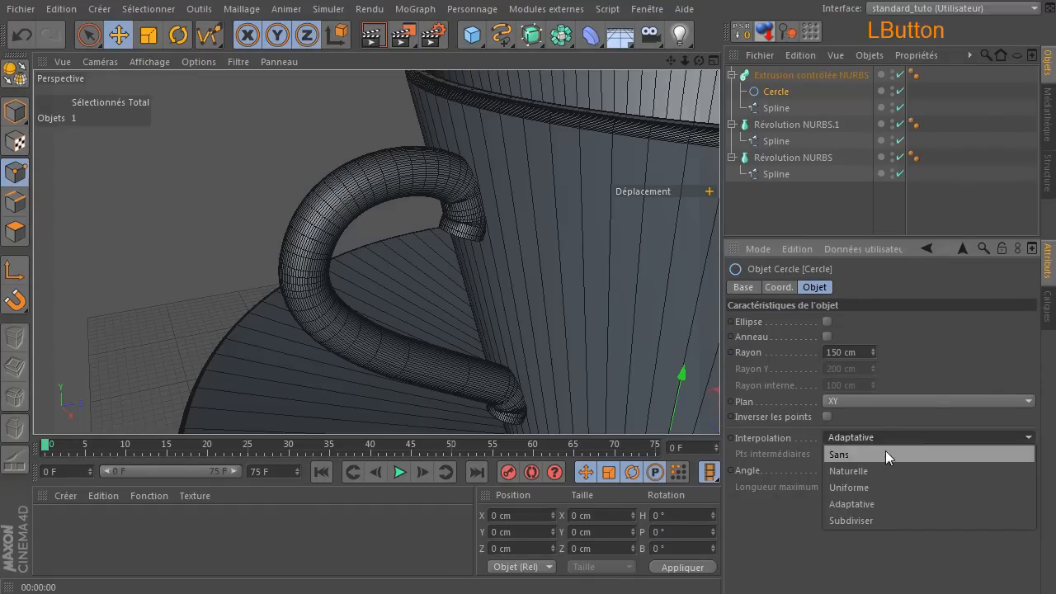
click(879, 469)
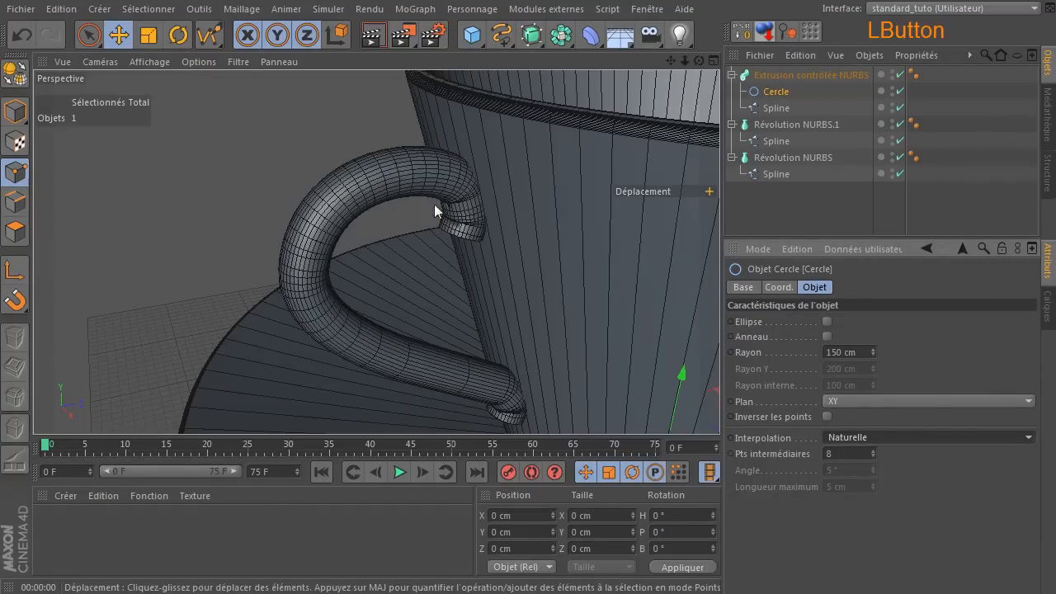
Reduce the circle profile's intermediate points to 2 and check the handle's mesh from several angles.
click(872, 456)
click(872, 456)
click(872, 456)
click(872, 456)
click(873, 457)
click(873, 458)
click(872, 457)
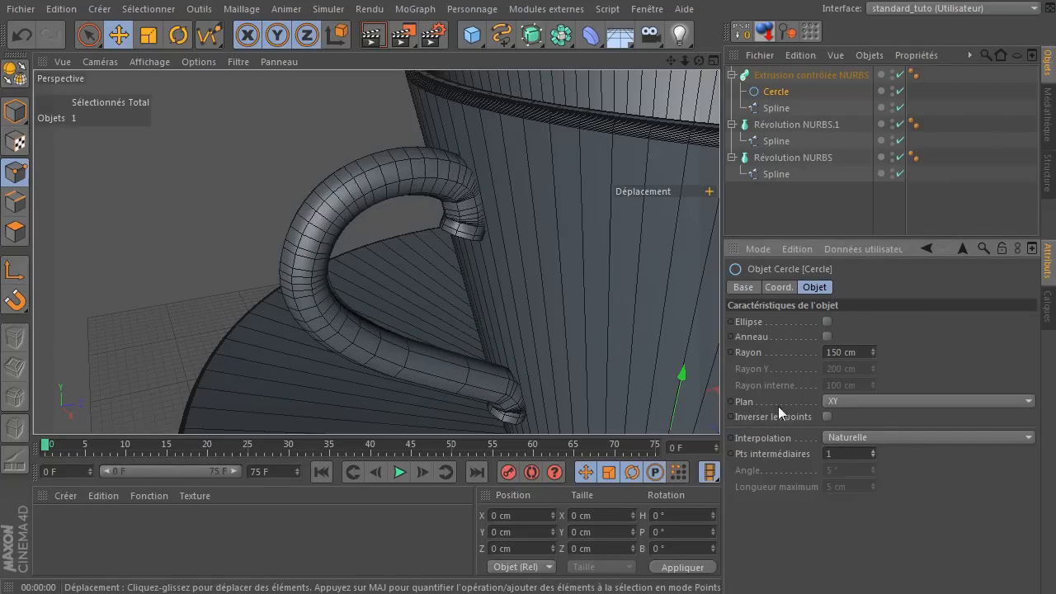
mouse_move(698, 60)
mouse_down()
mouse_move(685, 62)
mouse_move(713, 64)
mouse_up()
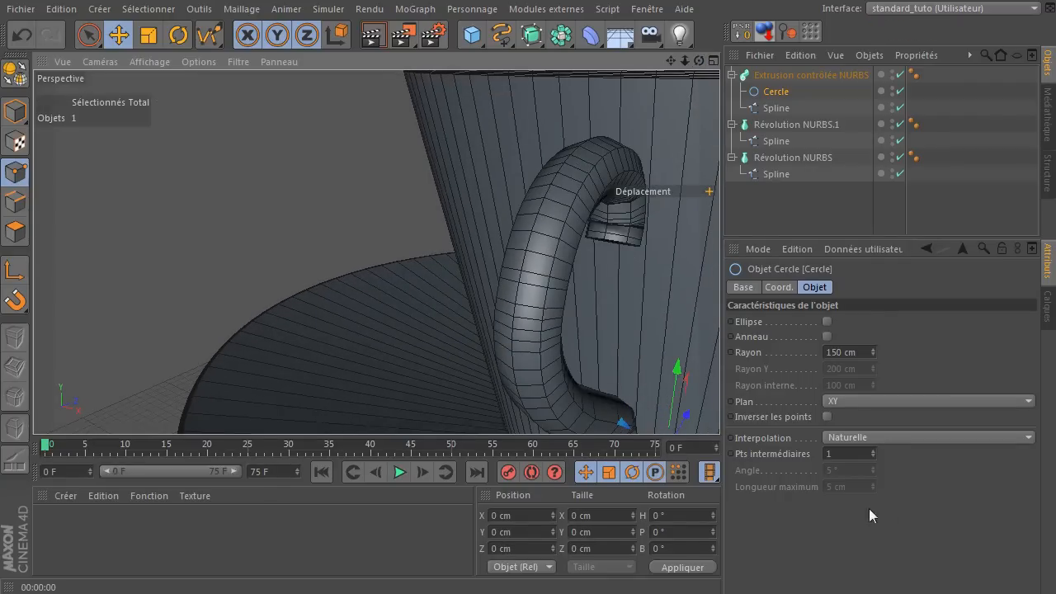
click(873, 450)
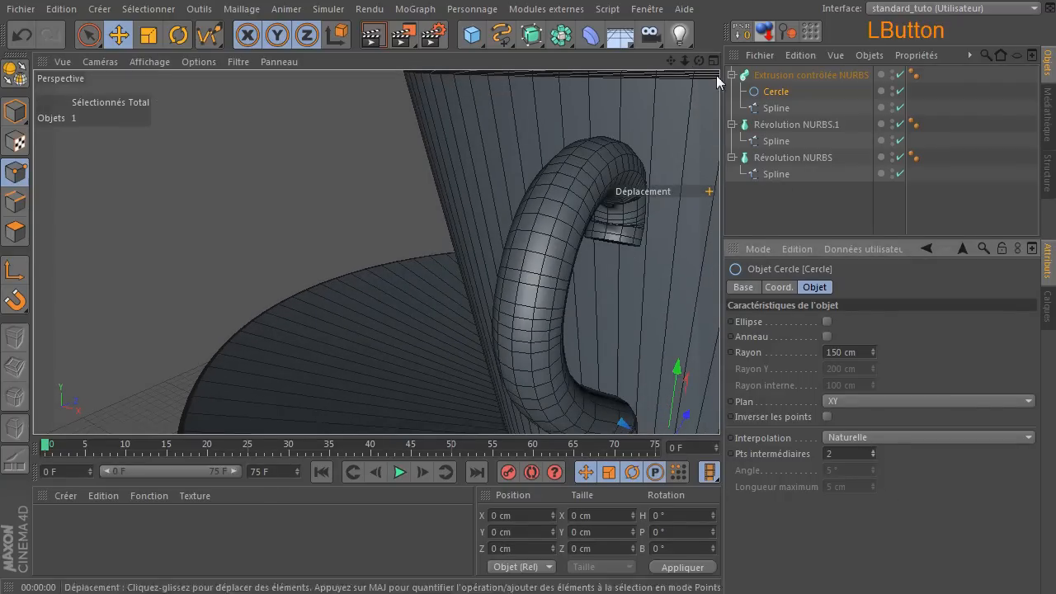
drag(698, 60, 714, 64)
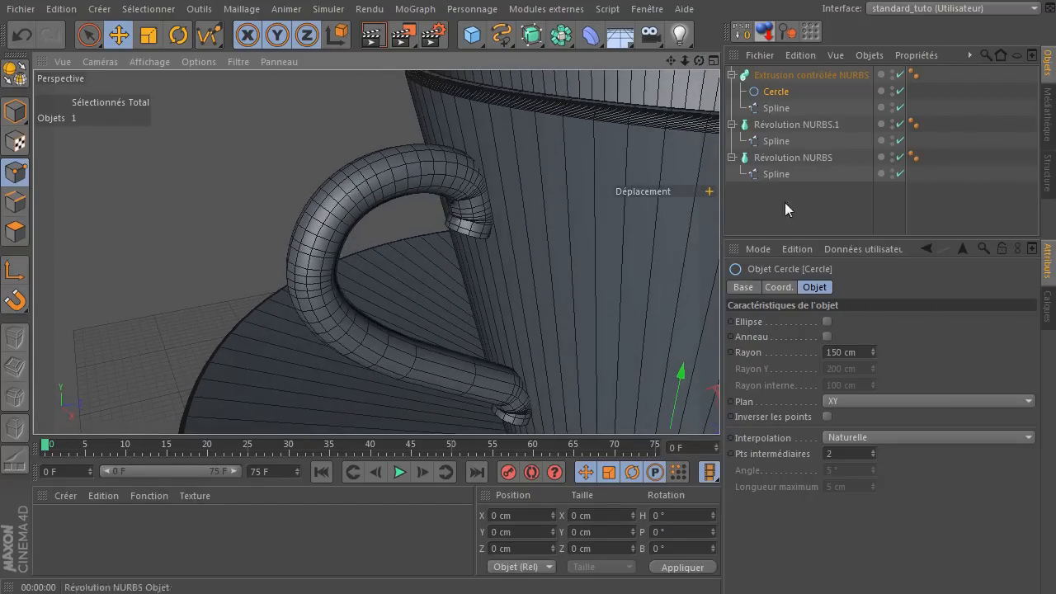
Set both the start and end caps of the Extrusion contrôlée NURBS to Couvercle et biseau.
click(777, 108)
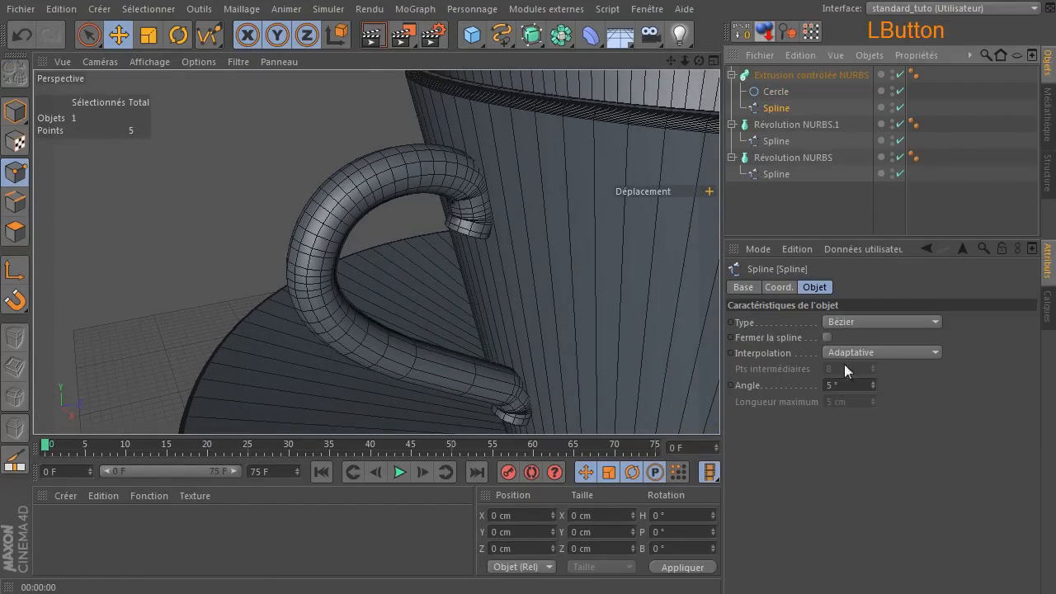
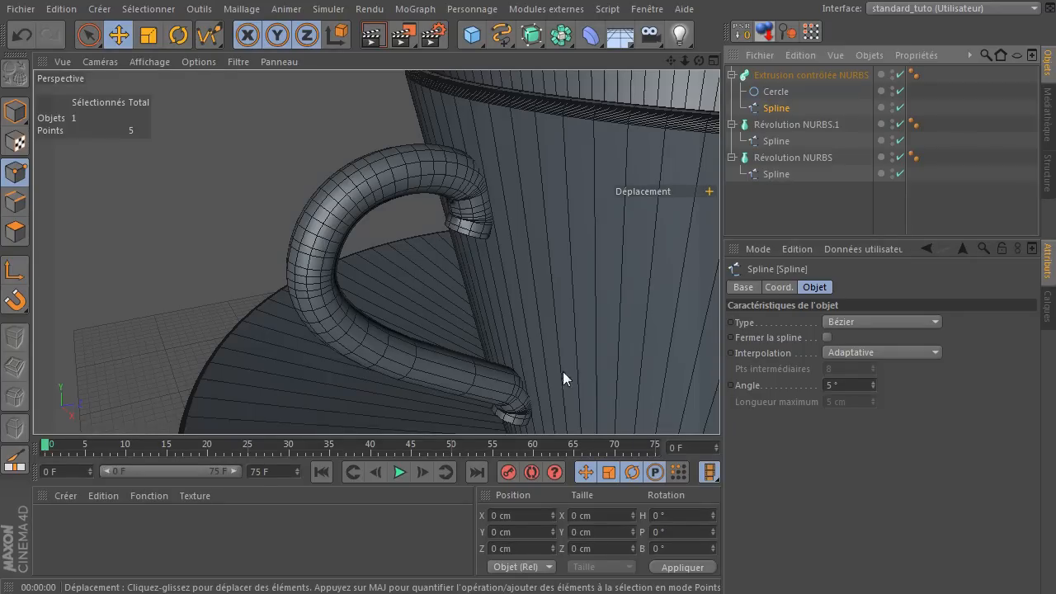
click(811, 74)
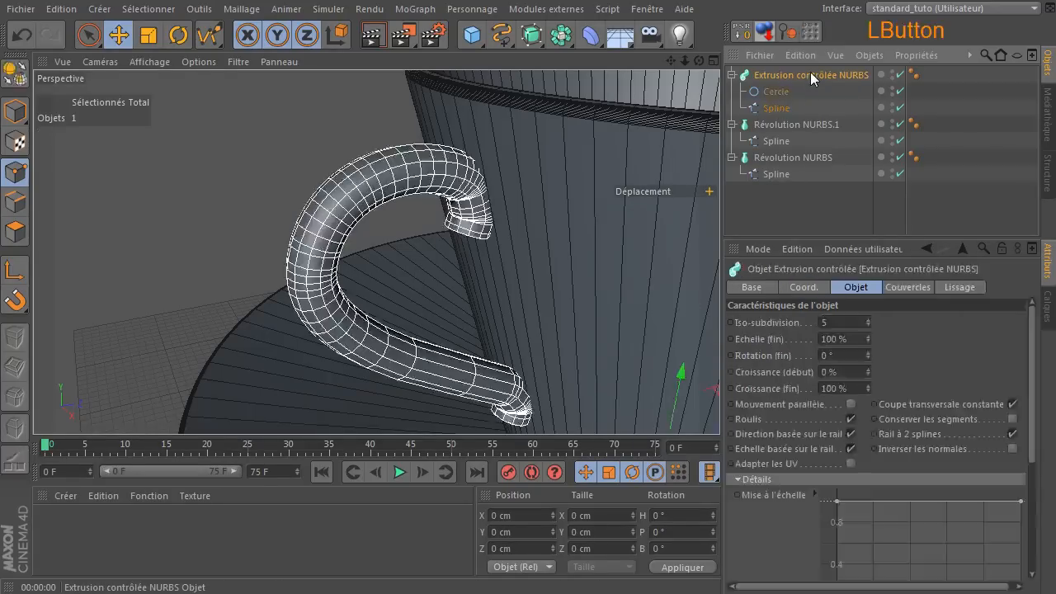
click(768, 481)
drag(847, 240, 851, 209)
click(916, 257)
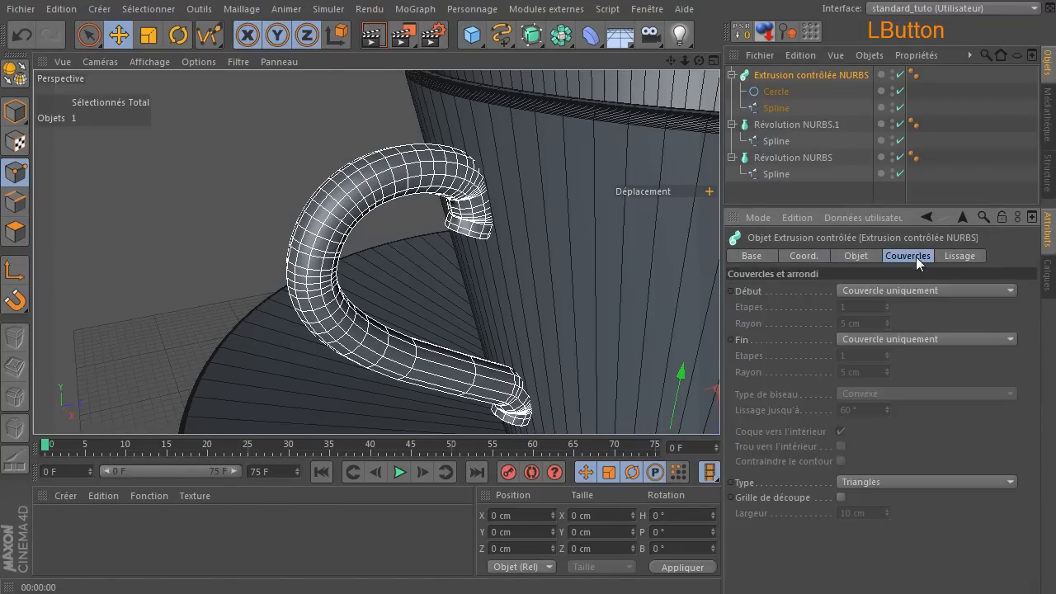
click(866, 290)
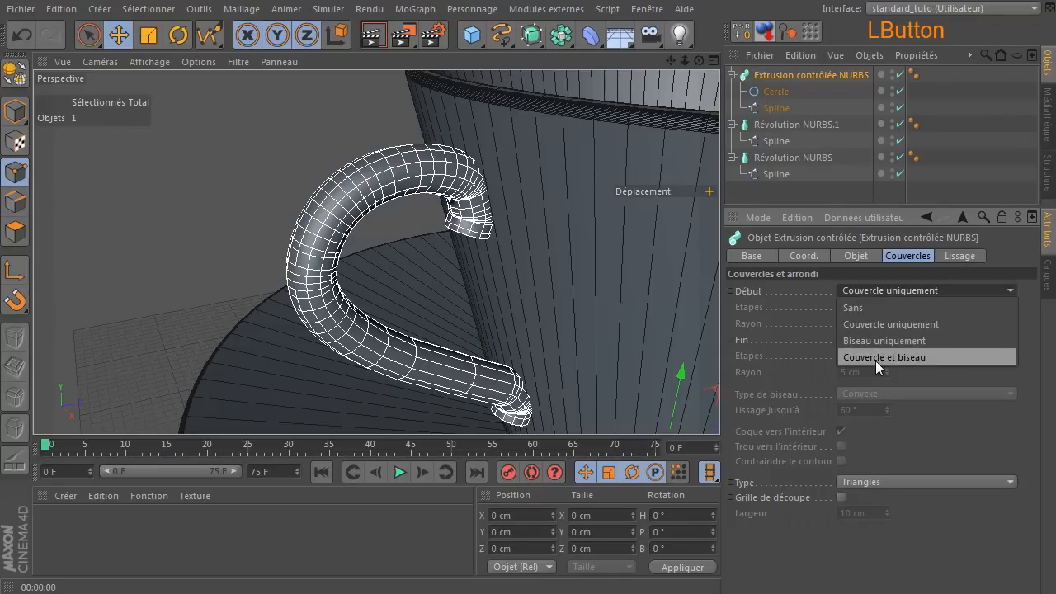
click(876, 358)
click(870, 340)
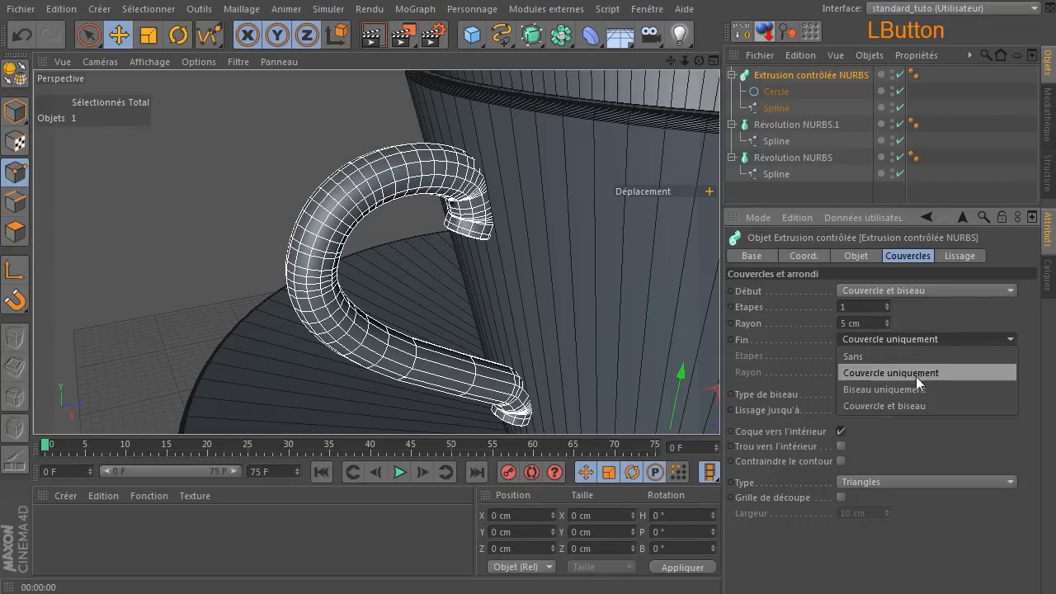
click(911, 403)
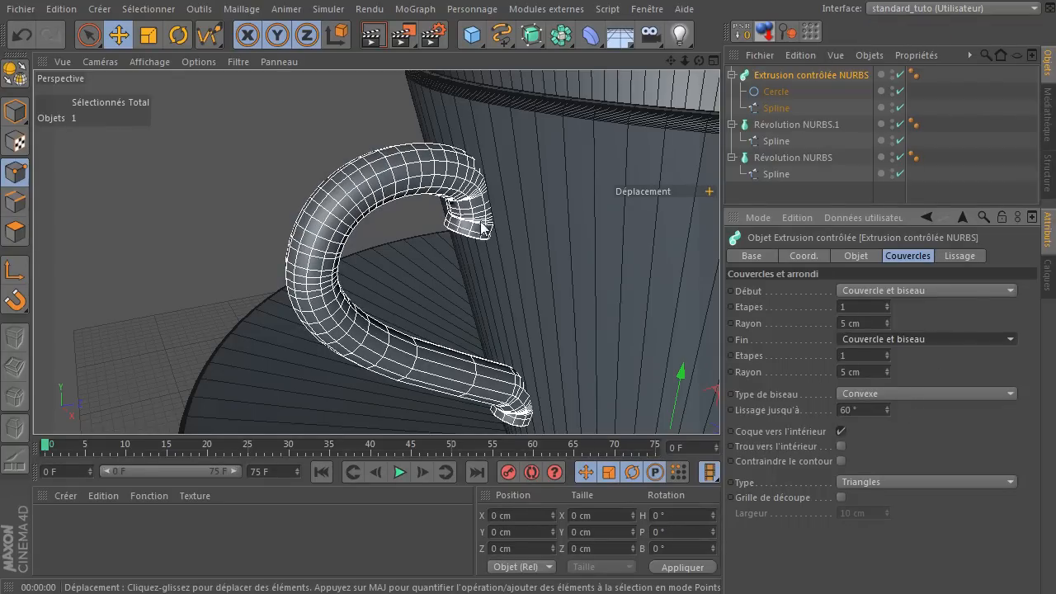
Enable Contraindre le contour for the handle's caps and inspect both handle ends.
drag(699, 60, 763, 29)
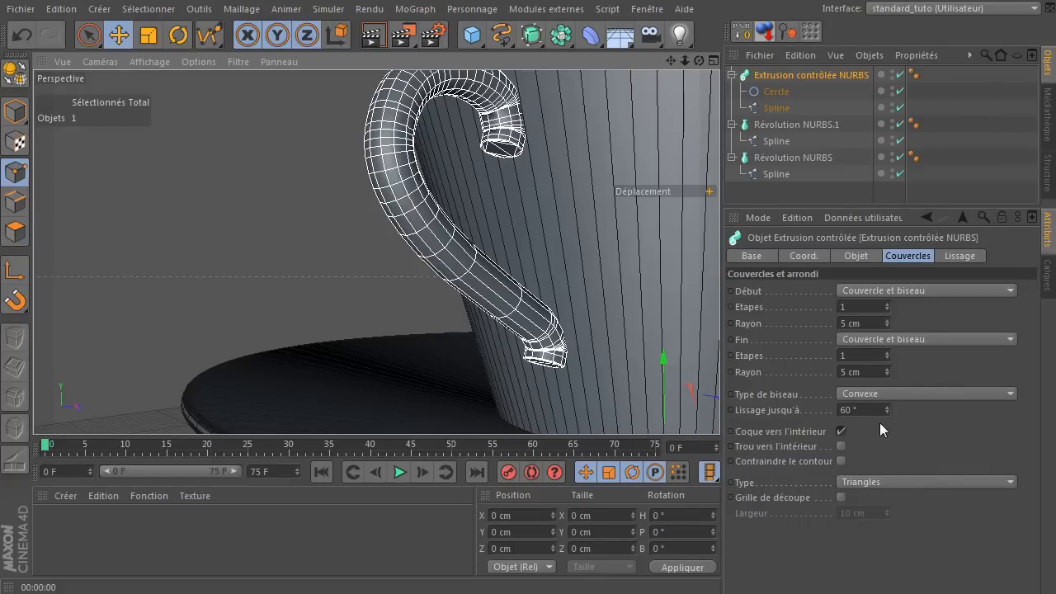
click(841, 460)
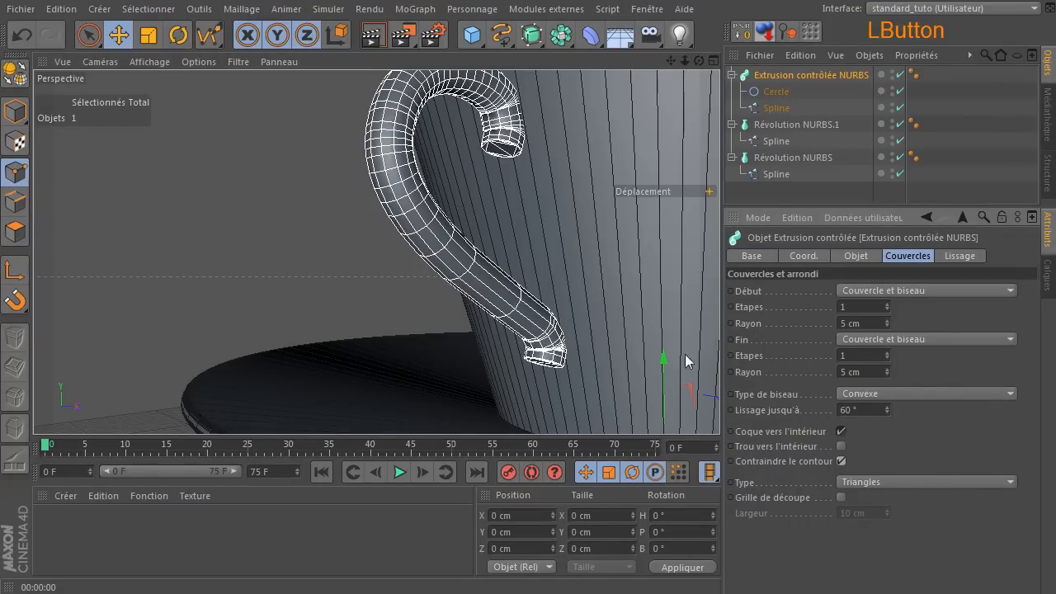
drag(699, 62, 404, 178)
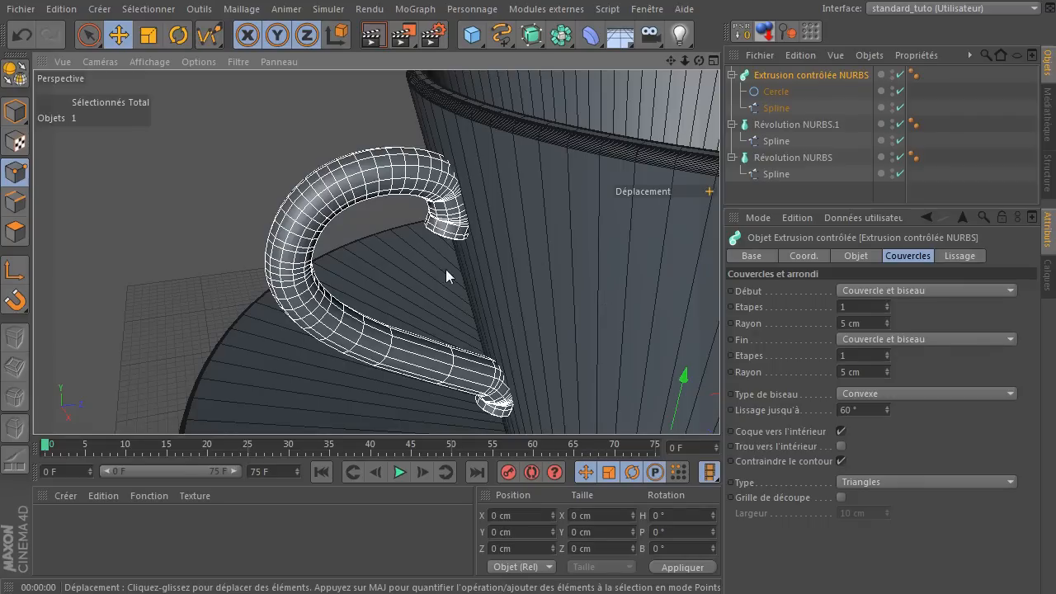
Expand the Détails section of the handle's object properties to examine the Mise à l'échelle and Rotation curves.
click(867, 257)
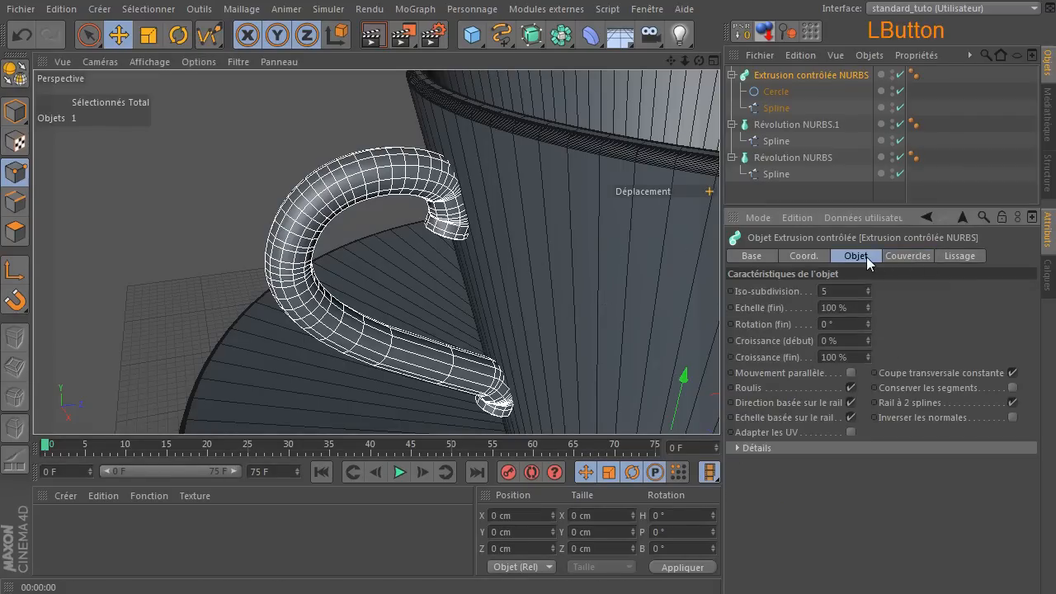
click(737, 449)
drag(717, 236, 699, 236)
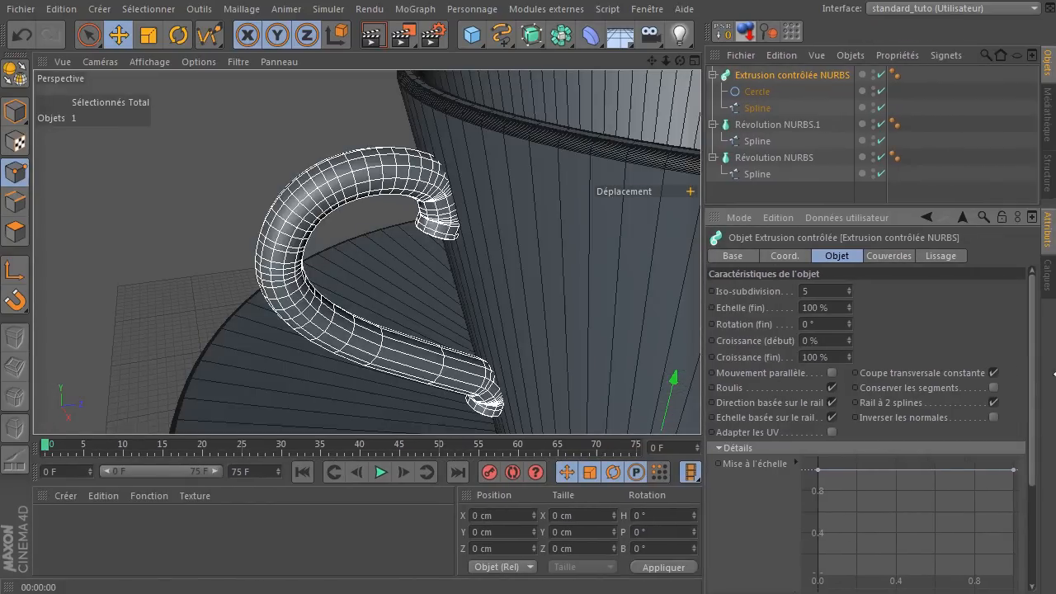
drag(1033, 369, 1033, 459)
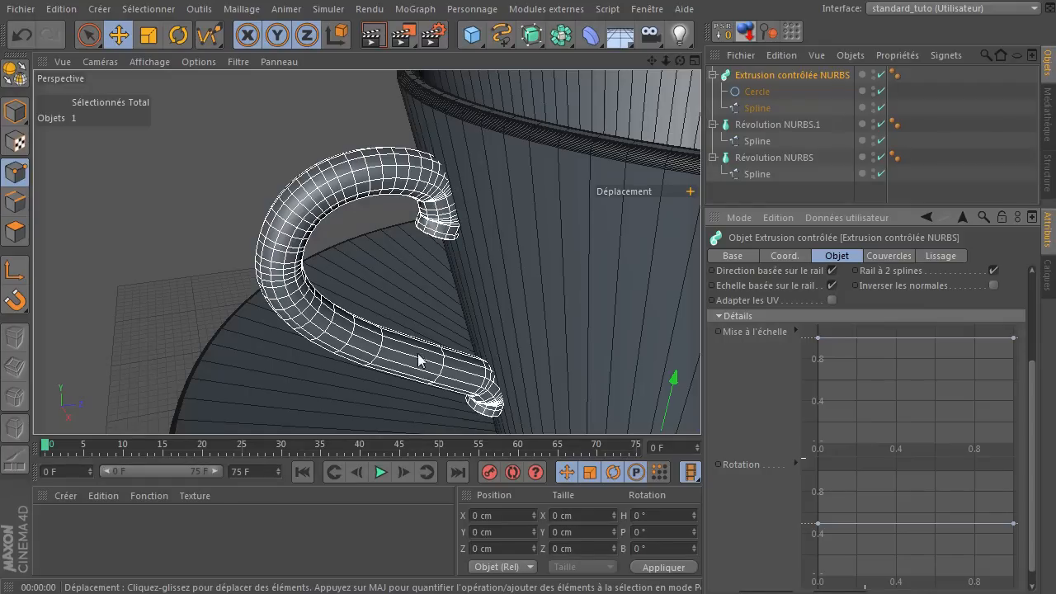
Disable the Extrusion contrôlée NURBS generator to expose the circle profile in the front view.
middle_click(139, 188)
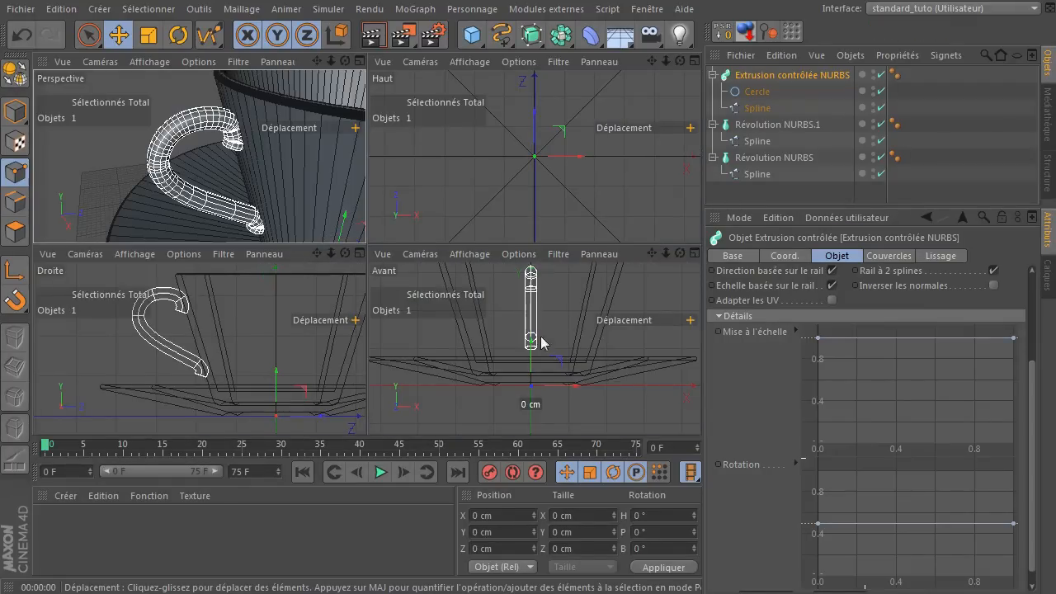
click(881, 73)
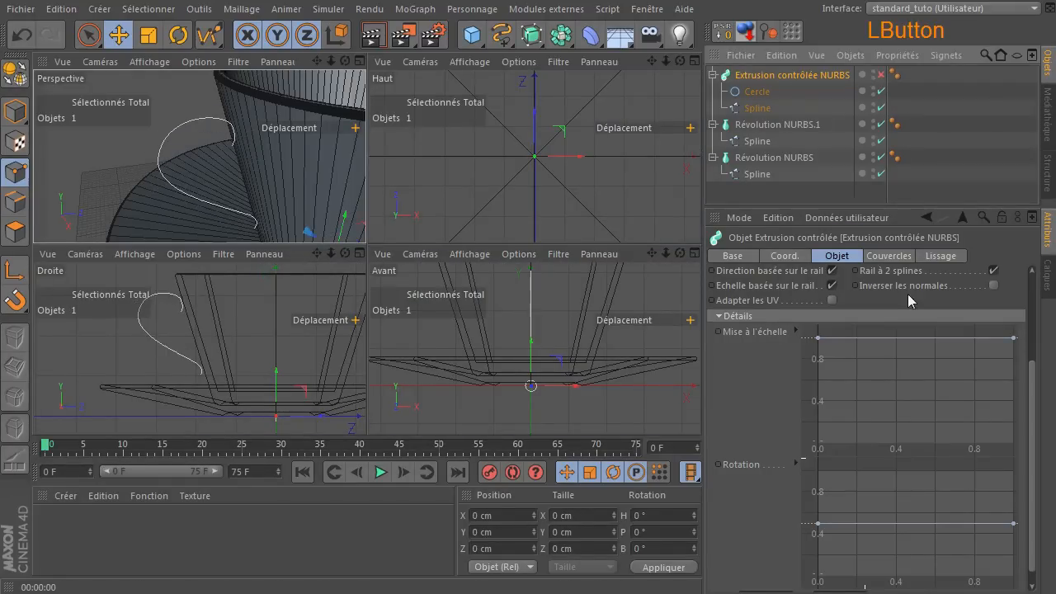
middle_click(554, 394)
scroll(334, 349, up, 10)
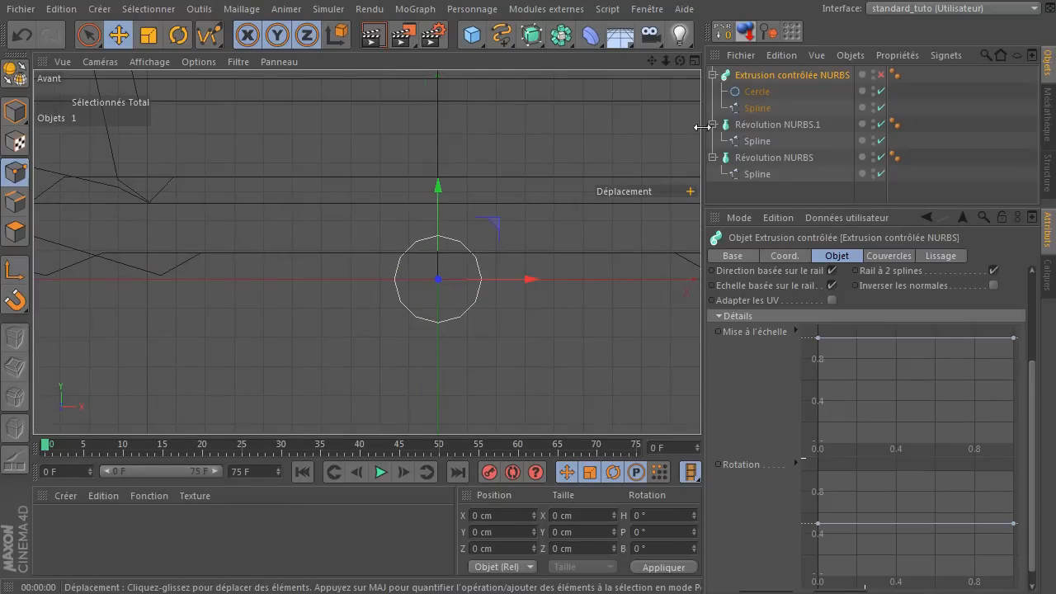
Convert the handle's Cercle profile to an editable spline and set up point selection on it.
click(772, 93)
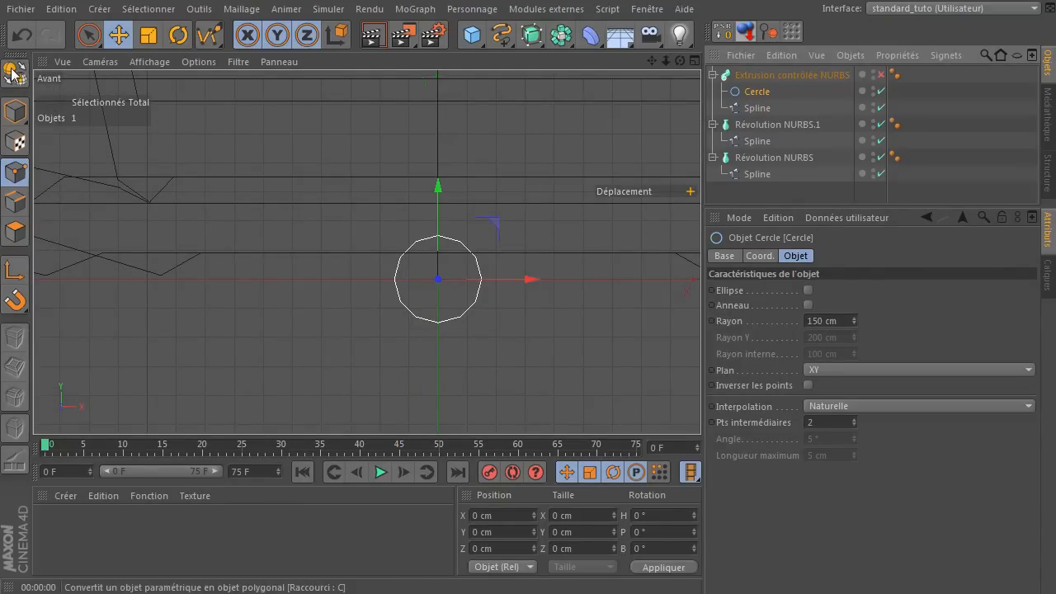
click(15, 110)
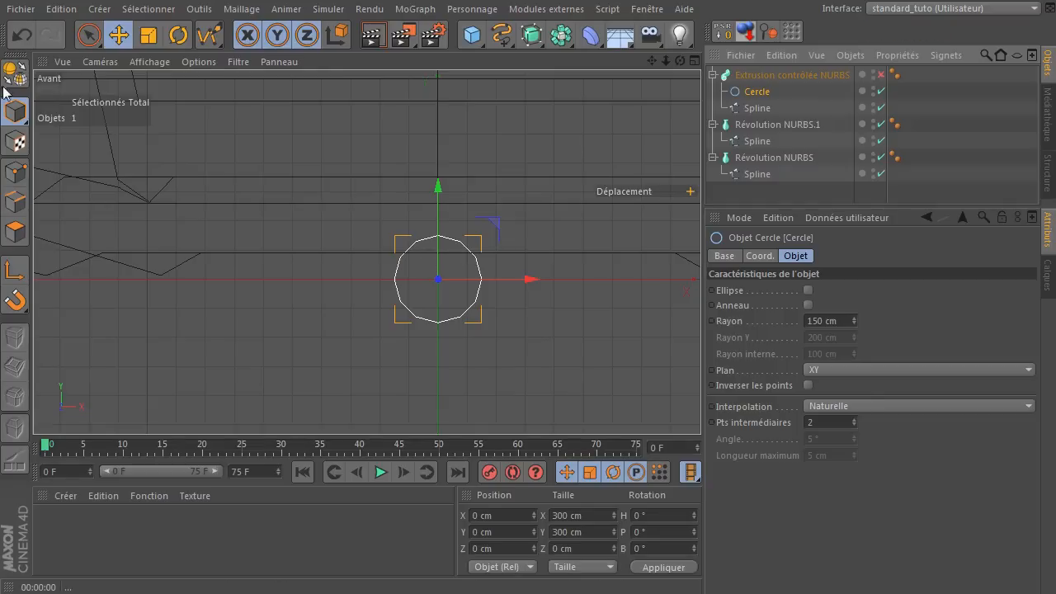
click(25, 79)
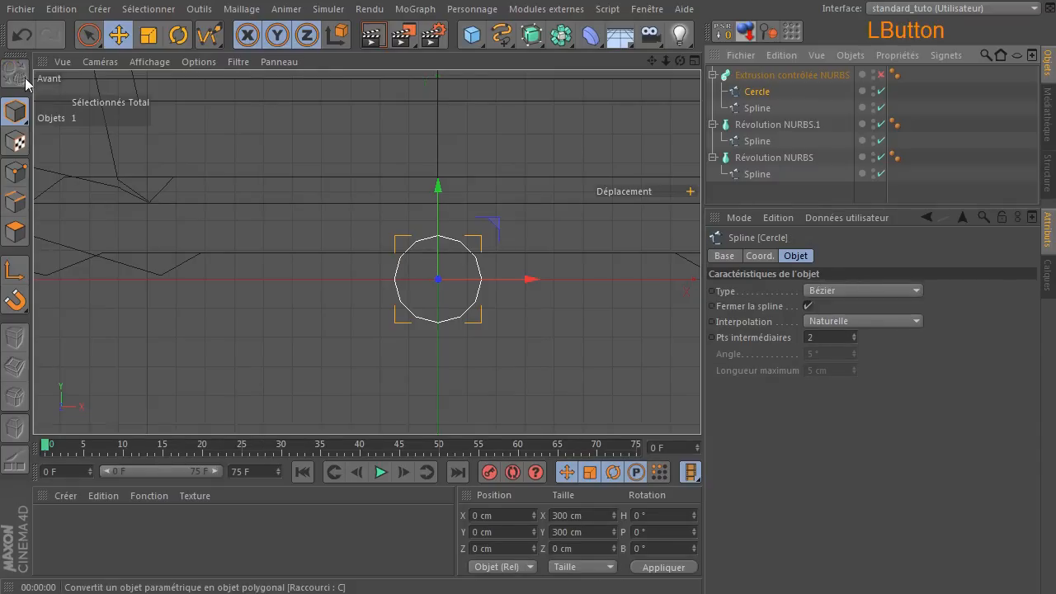
click(22, 175)
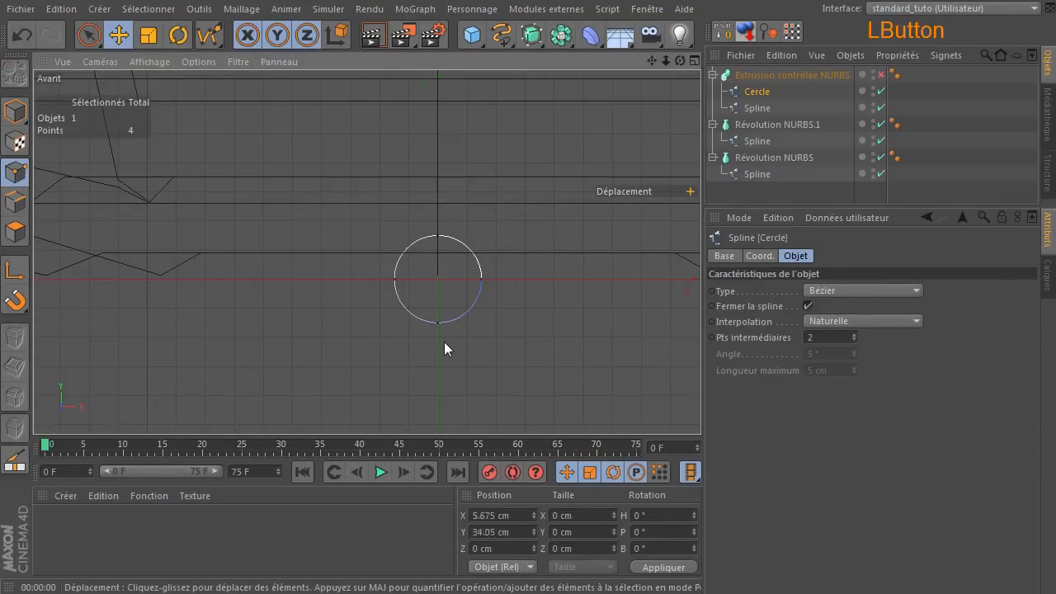
click(89, 35)
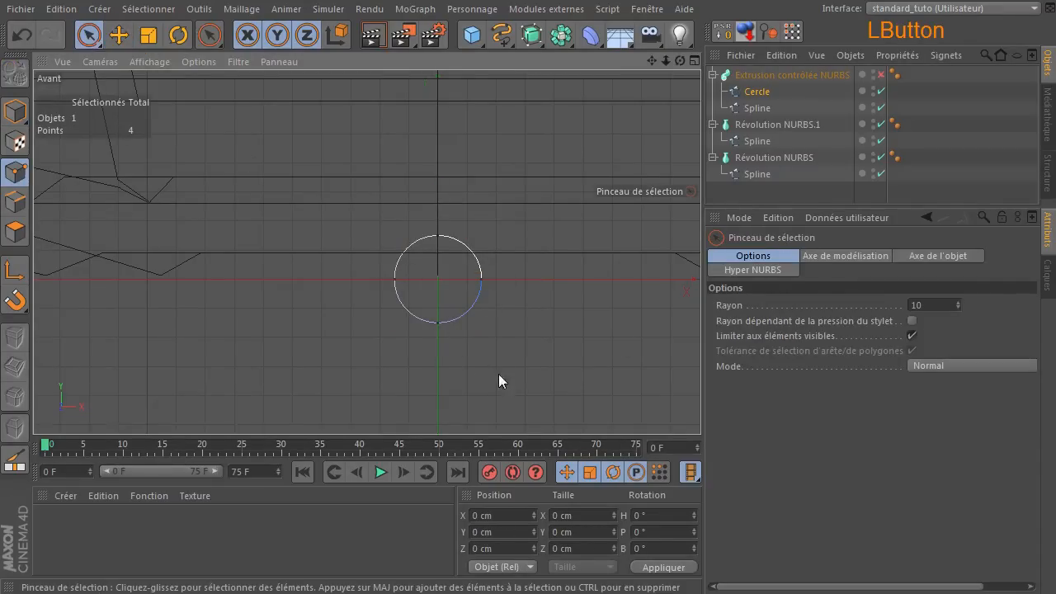
Flatten the circle profile by moving its bottom point up and its top point slightly down.
click(439, 323)
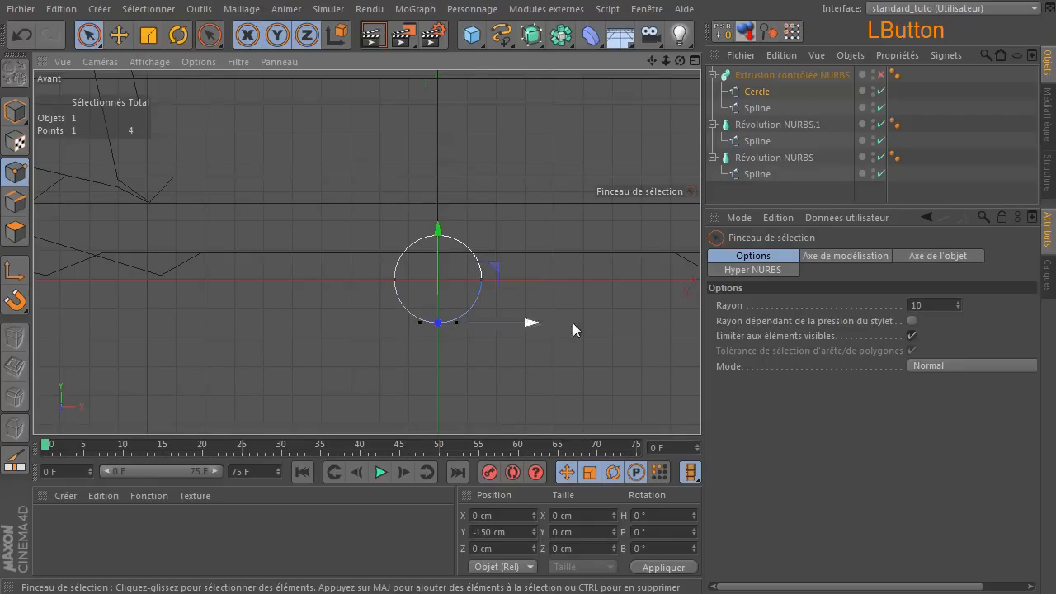
drag(442, 238, 457, 215)
click(460, 230)
click(435, 237)
drag(435, 196, 438, 204)
click(473, 304)
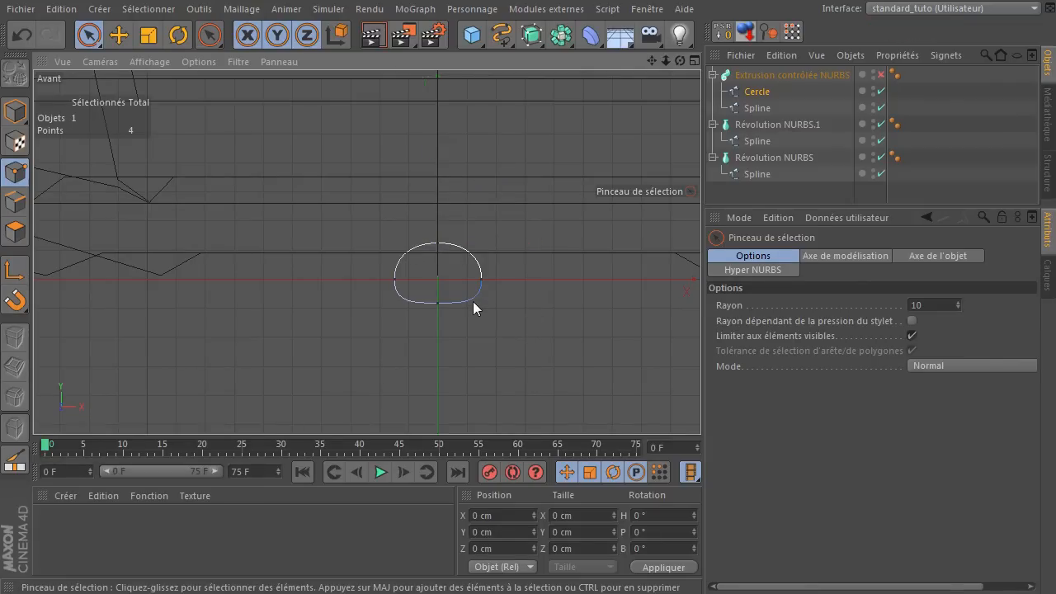
Scale the whole flattened profile up uniformly to about 332 × 228 cm and deselect it.
click(15, 112)
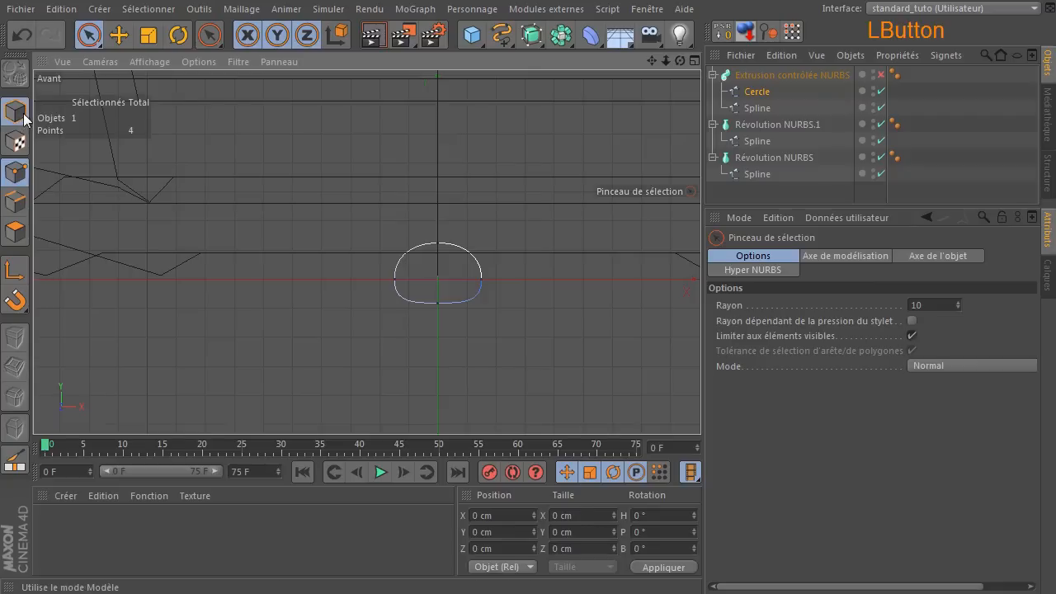
click(149, 35)
drag(522, 202, 565, 161)
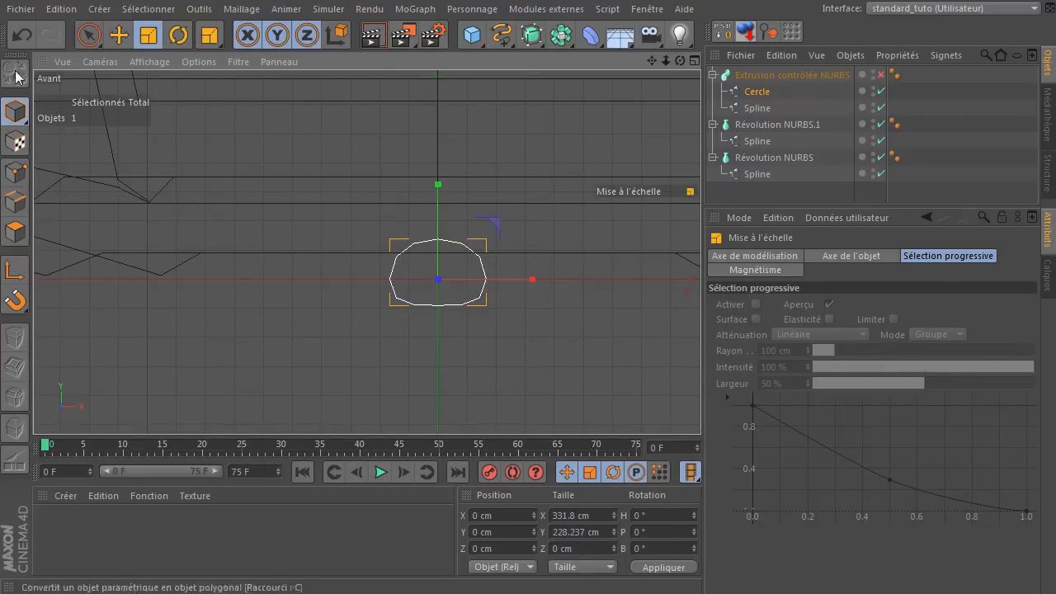
click(90, 34)
click(467, 323)
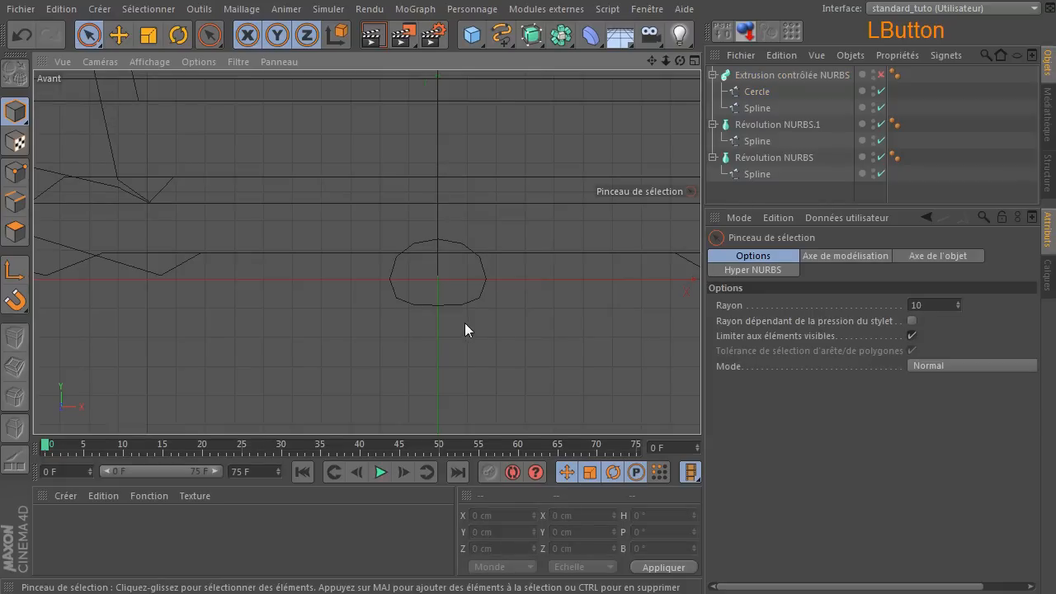
Re-enable the Extrusion contrôlée NURBS generator and inspect the reshaped handle in the perspective view.
middle_click(435, 263)
middle_click(211, 130)
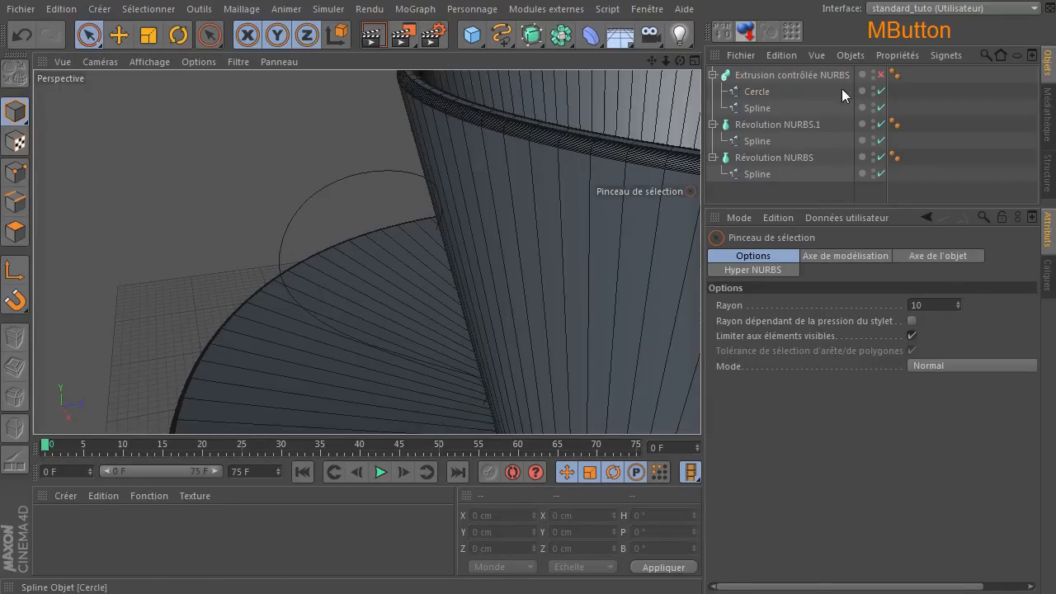
click(877, 74)
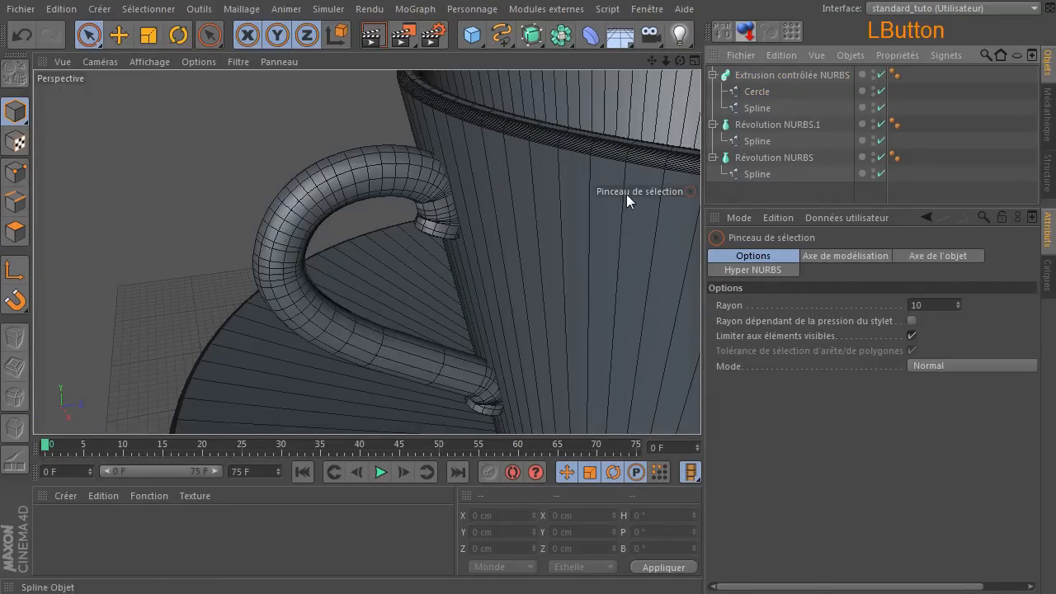
drag(674, 60, 744, 64)
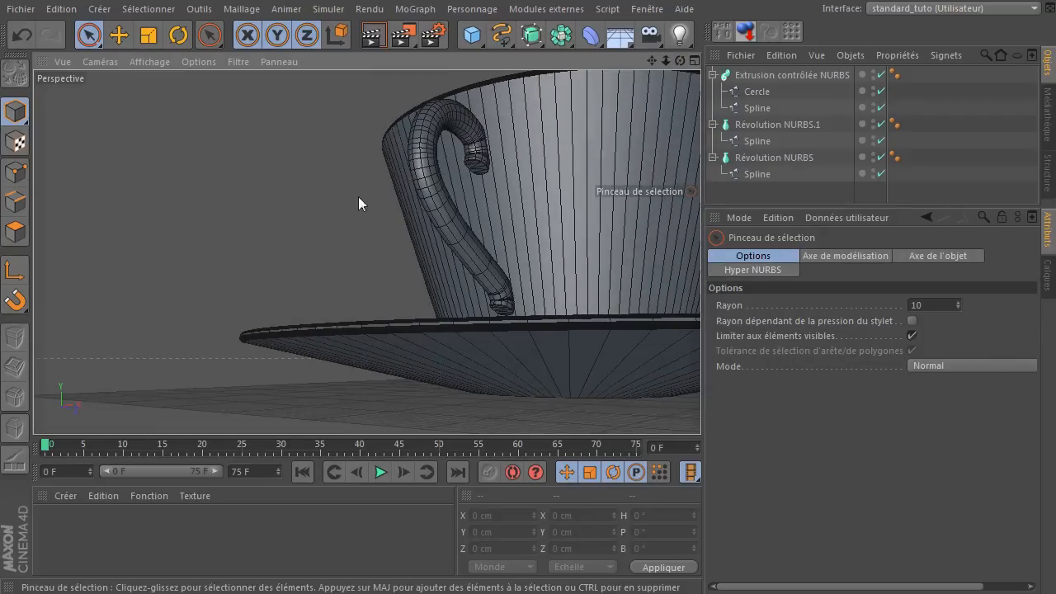
scroll(359, 196, up, 5)
scroll(409, 187, up, 2)
drag(679, 65, 578, 132)
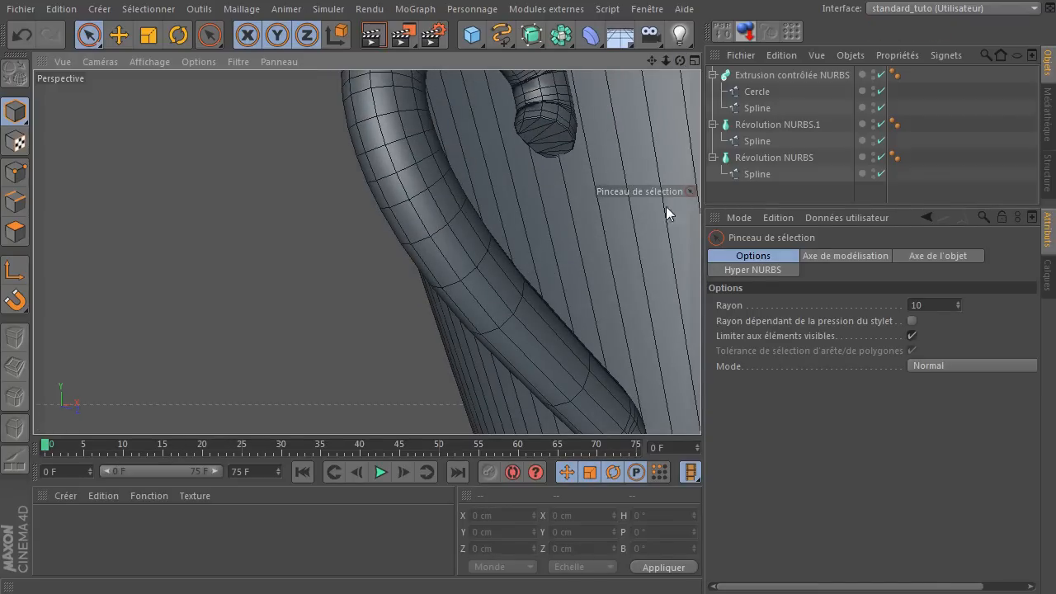
Set both the De and A limits of the handle's Rotation curve to 0°.
click(813, 76)
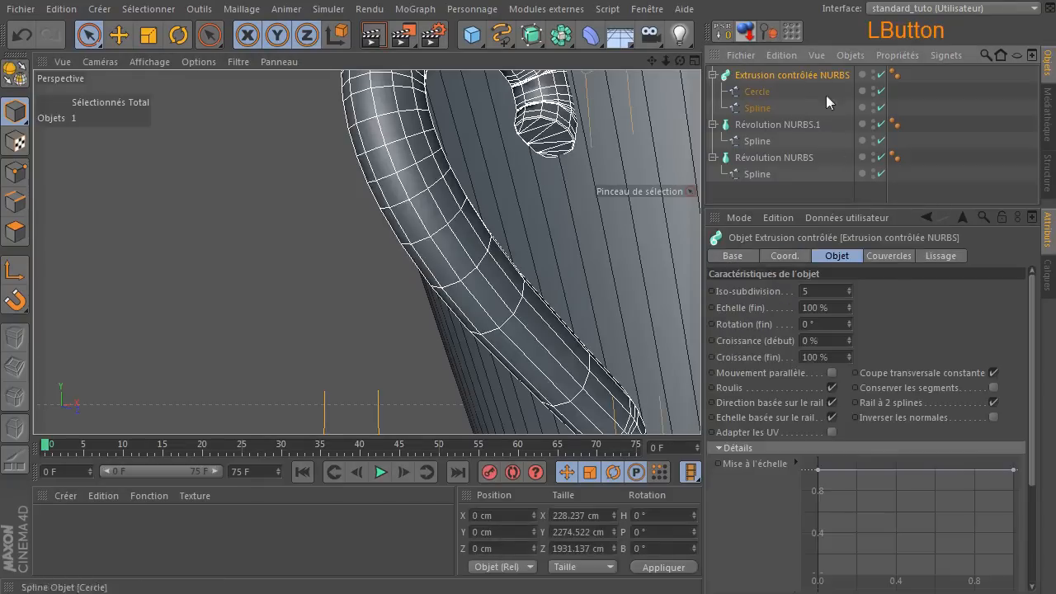
drag(1037, 400, 1037, 495)
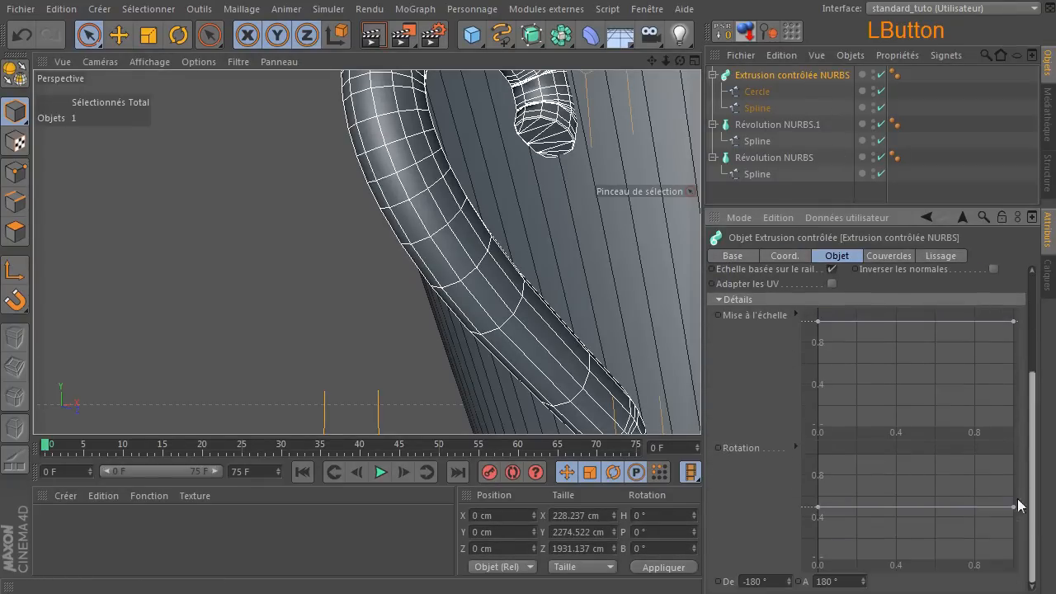
click(754, 581)
drag(776, 583, 675, 584)
text(0)
drag(853, 581, 767, 583)
text(0)
key(Return)
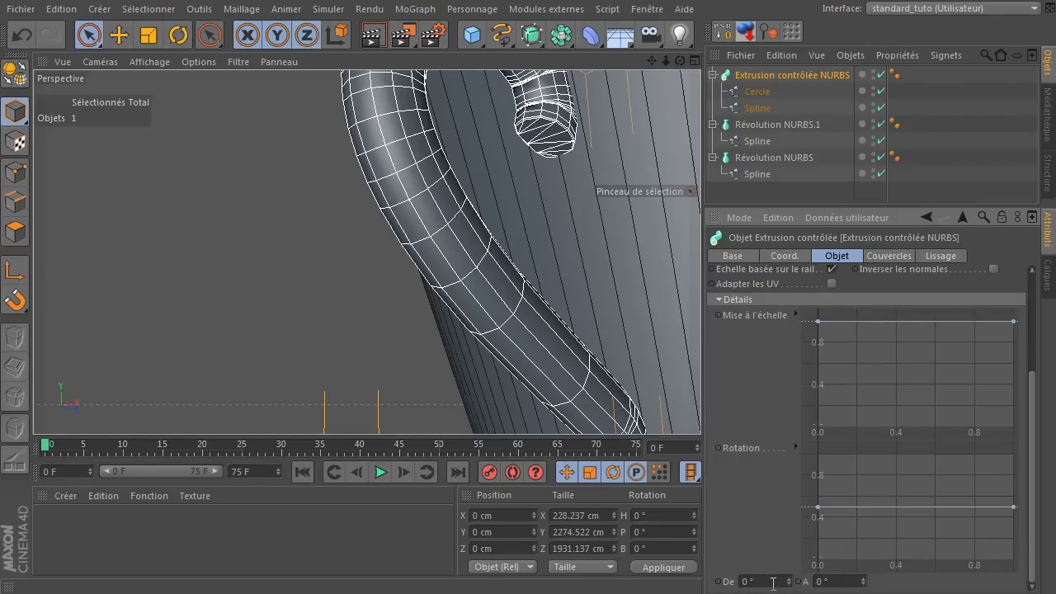
Set the De and A limits of the handle's Rotation curve to 90° each.
drag(773, 583, 688, 587)
text(90)
key(Return)
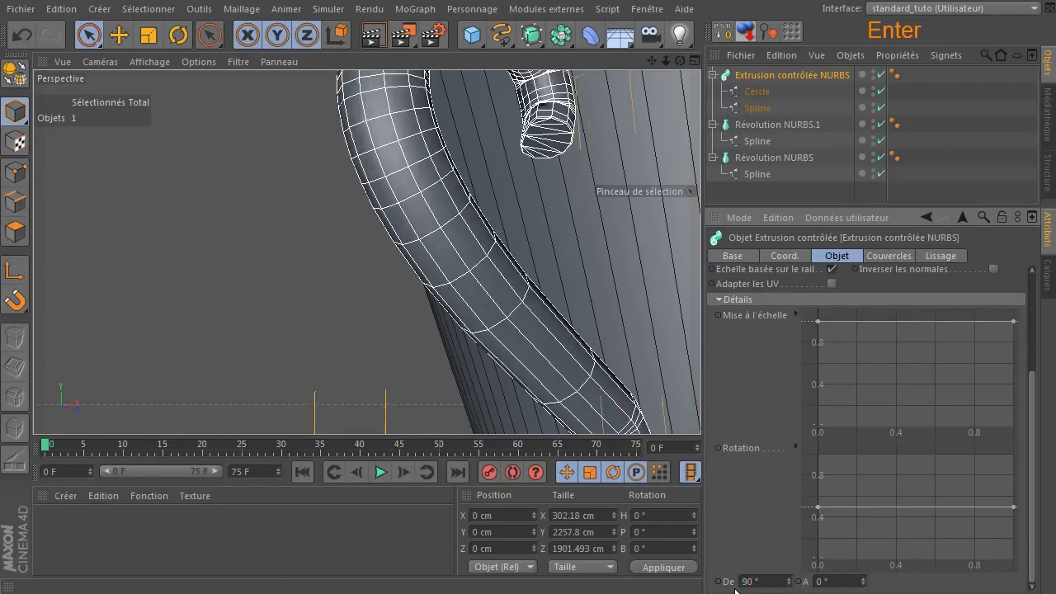
click(860, 583)
key(Return)
drag(858, 582, 817, 582)
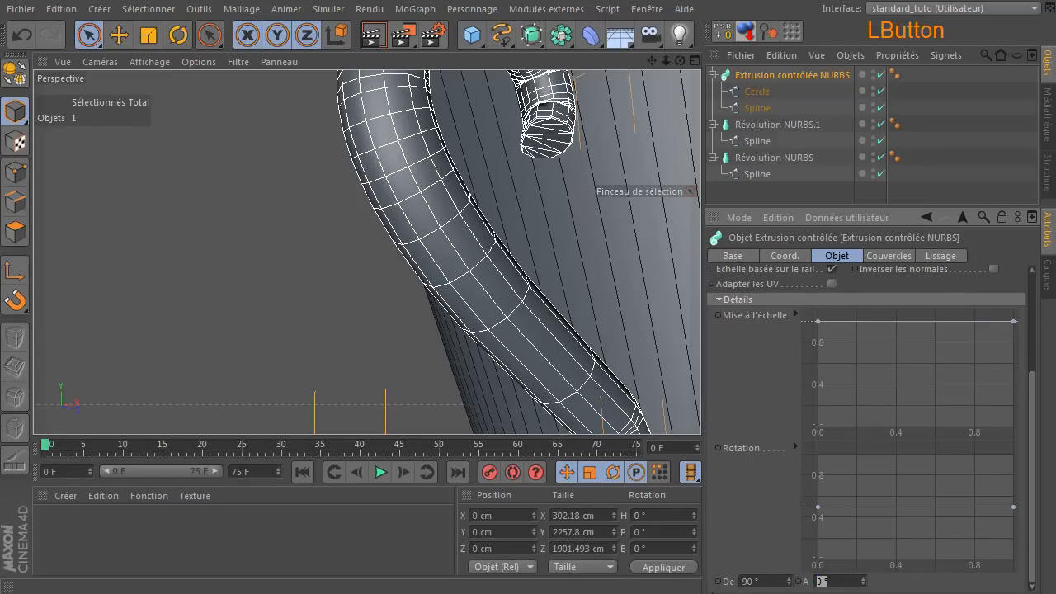
text(90)
key(Return)
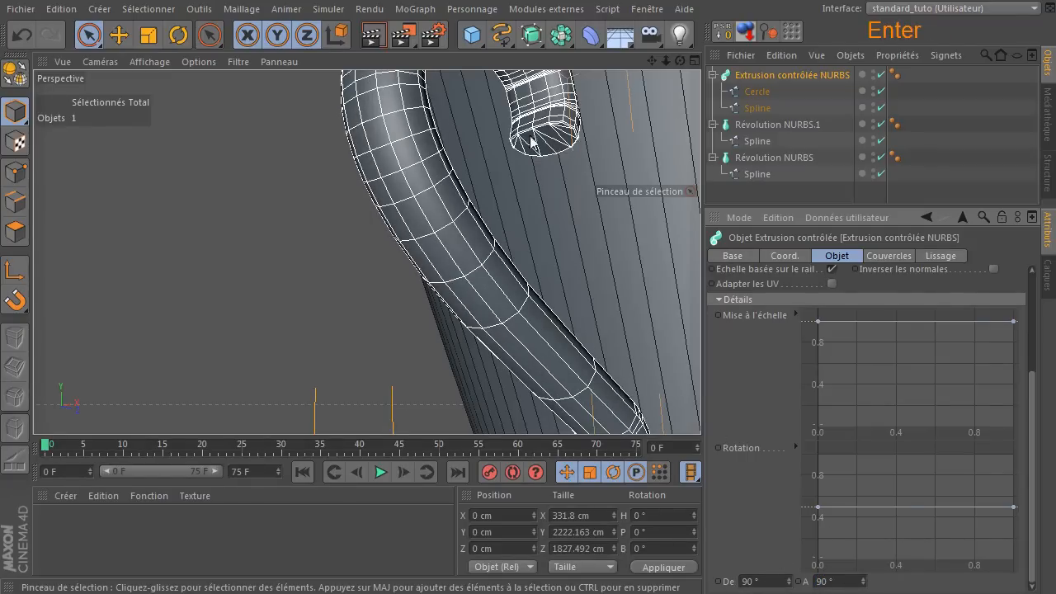
Add a middle point to the handle's Mise à l'échelle curve and lower both end points to about 0.75, tapering the ends.
drag(681, 63, 408, 254)
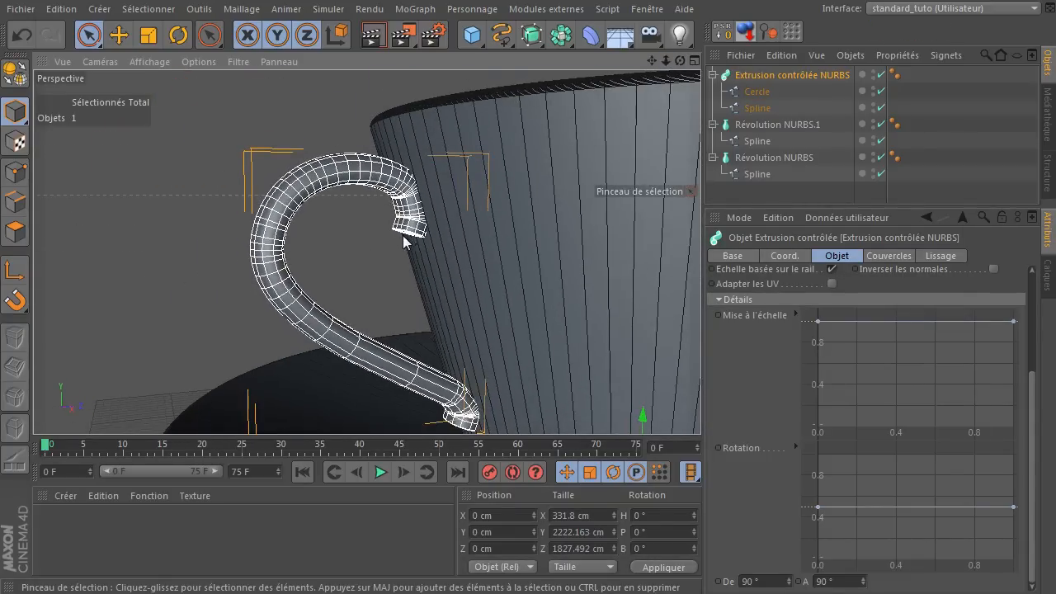
scroll(405, 236, up, 5)
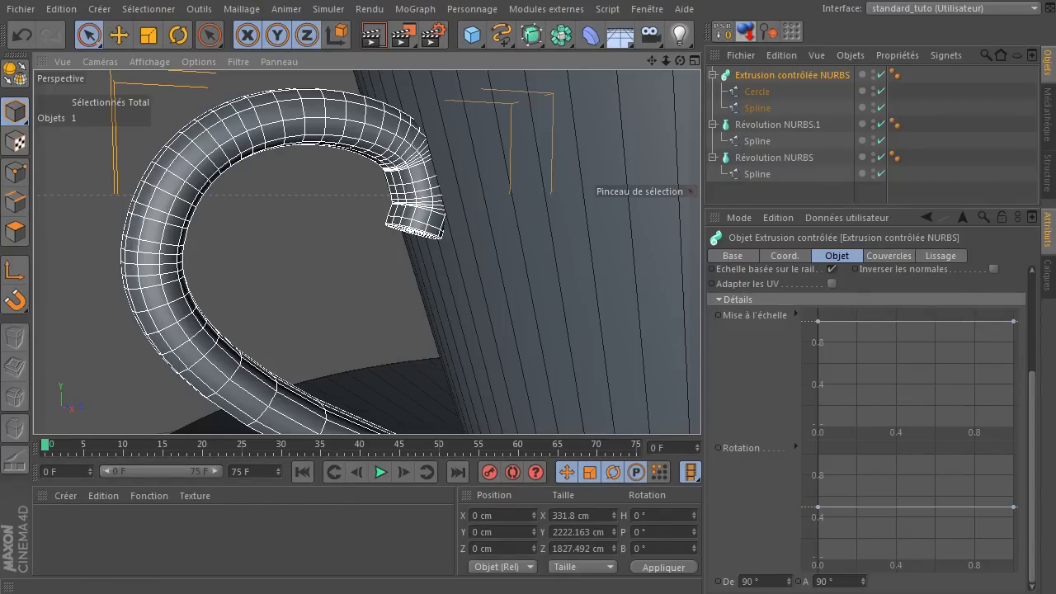
drag(818, 322, 738, 312)
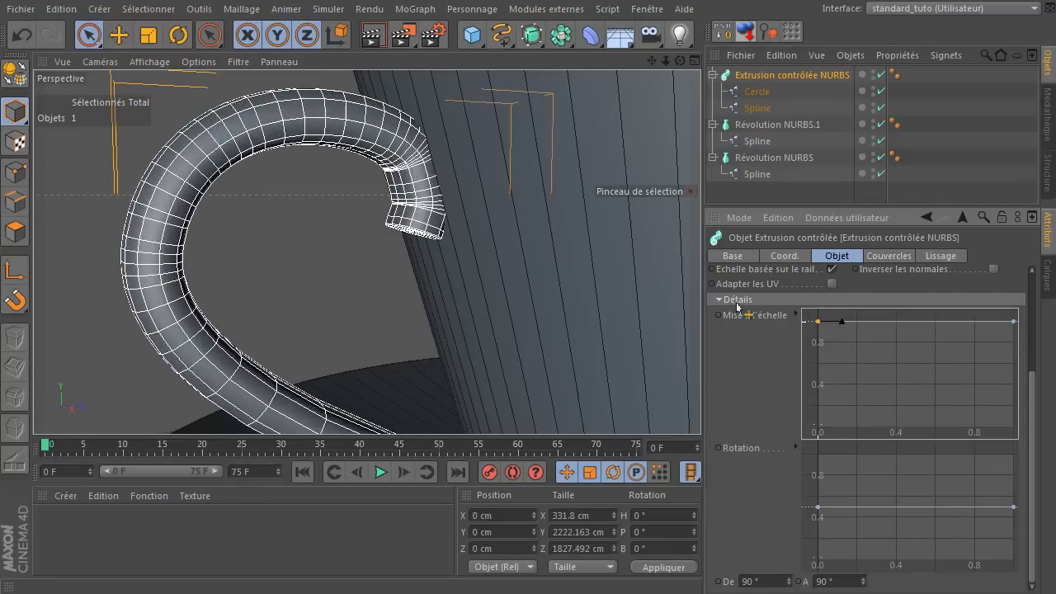
mouse_move(1014, 322)
mouse_down()
mouse_move(1024, 370)
mouse_move(1014, 420)
mouse_move(1015, 321)
mouse_up()
ctrl+click(912, 321)
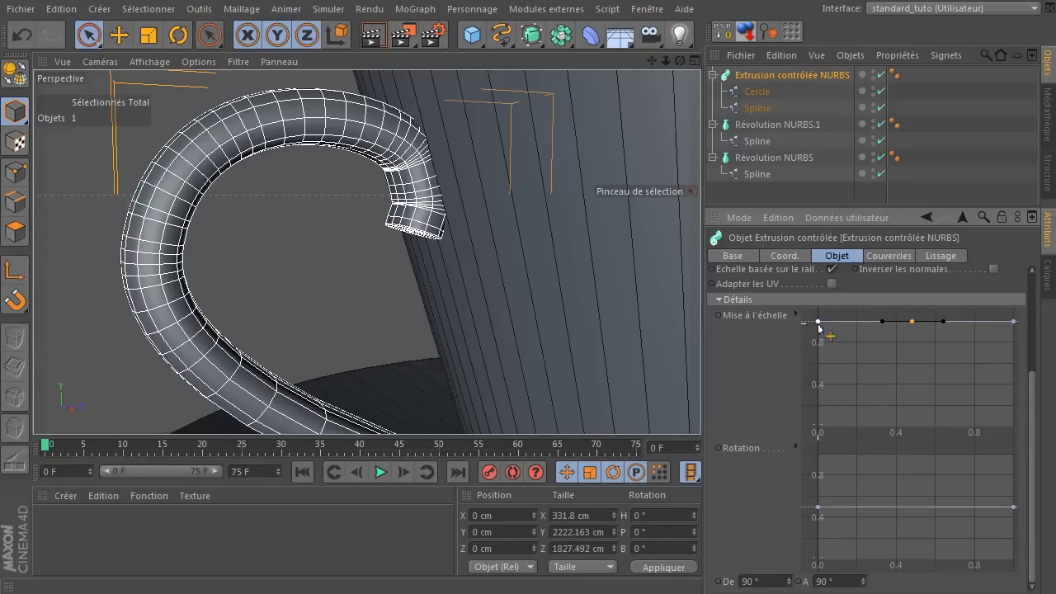
drag(818, 323, 807, 353)
drag(1014, 321, 1024, 347)
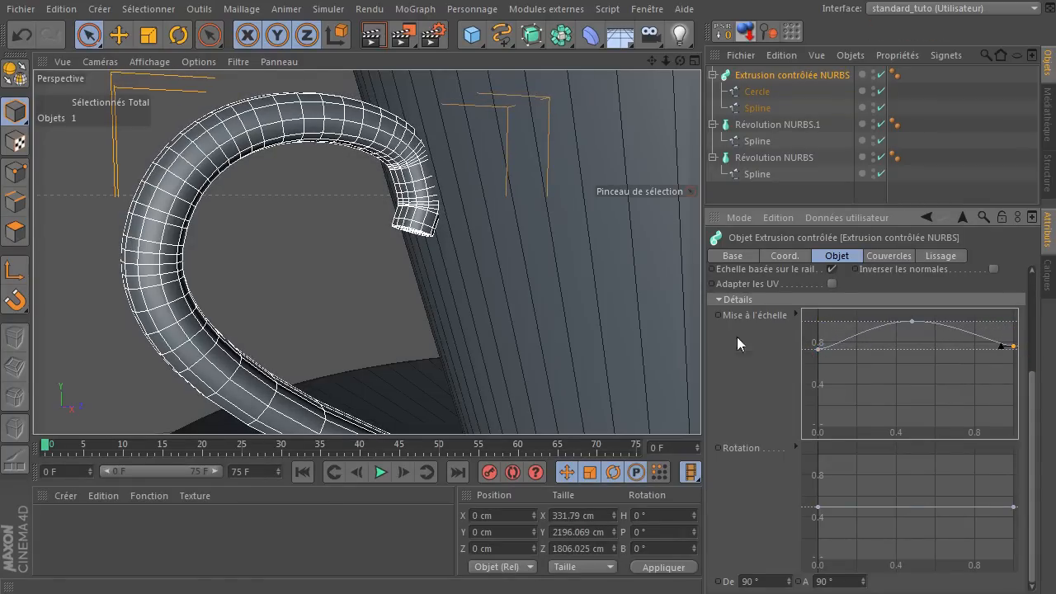
click(293, 322)
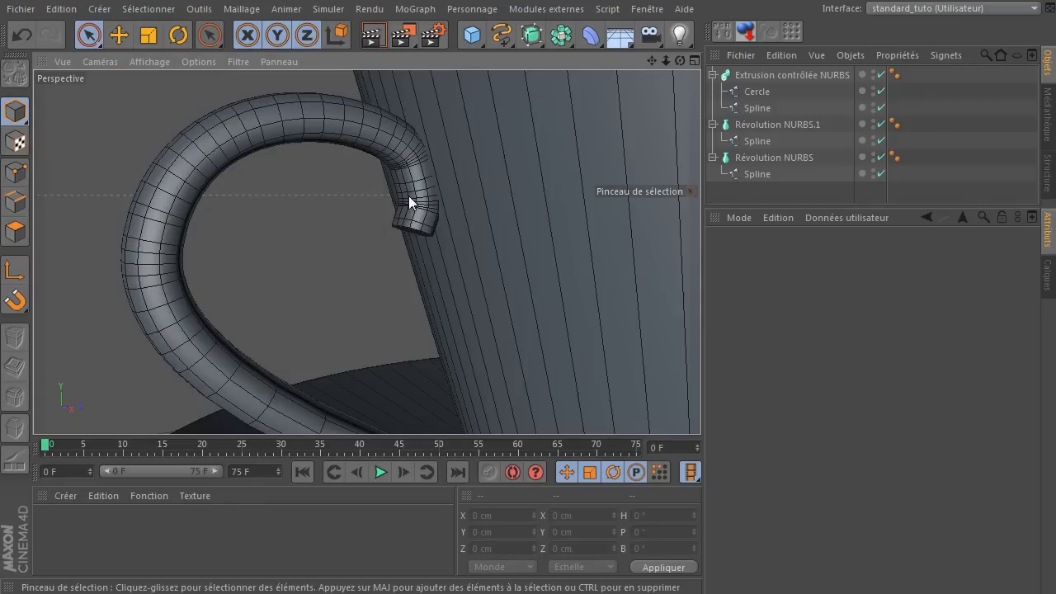
Set the handle's start cap bevel to a radius of 59 cm with 5 steps.
click(777, 74)
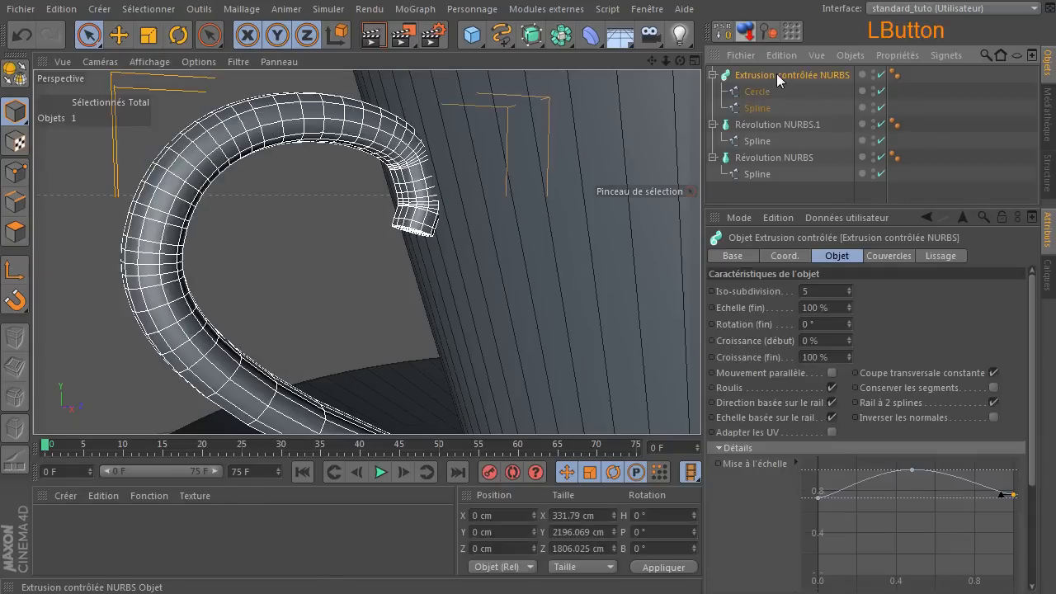
click(889, 256)
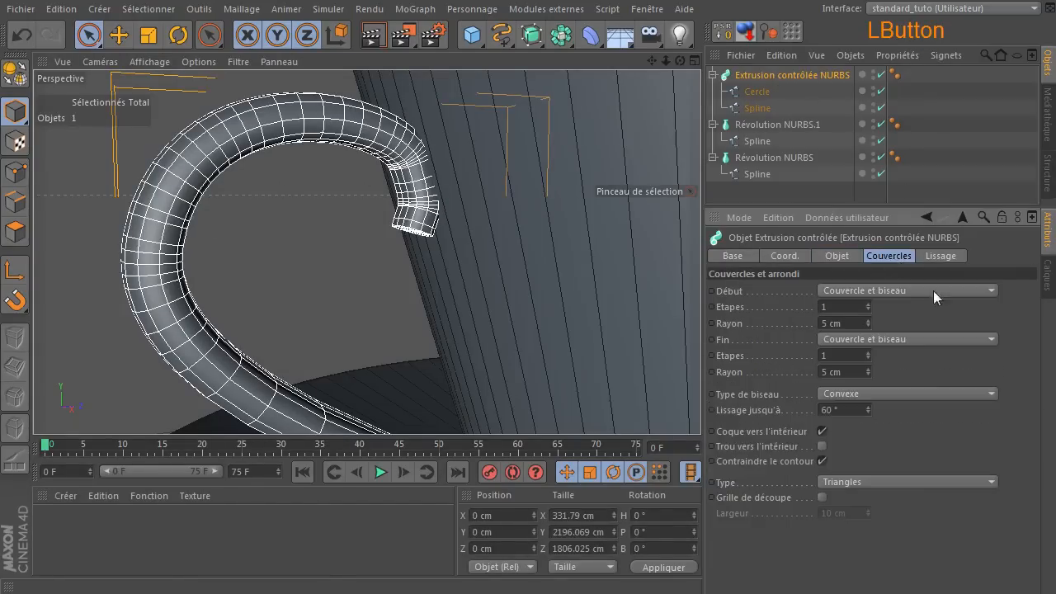
mouse_move(868, 324)
mouse_down()
mouse_move(869, 312)
mouse_move(868, 327)
mouse_up()
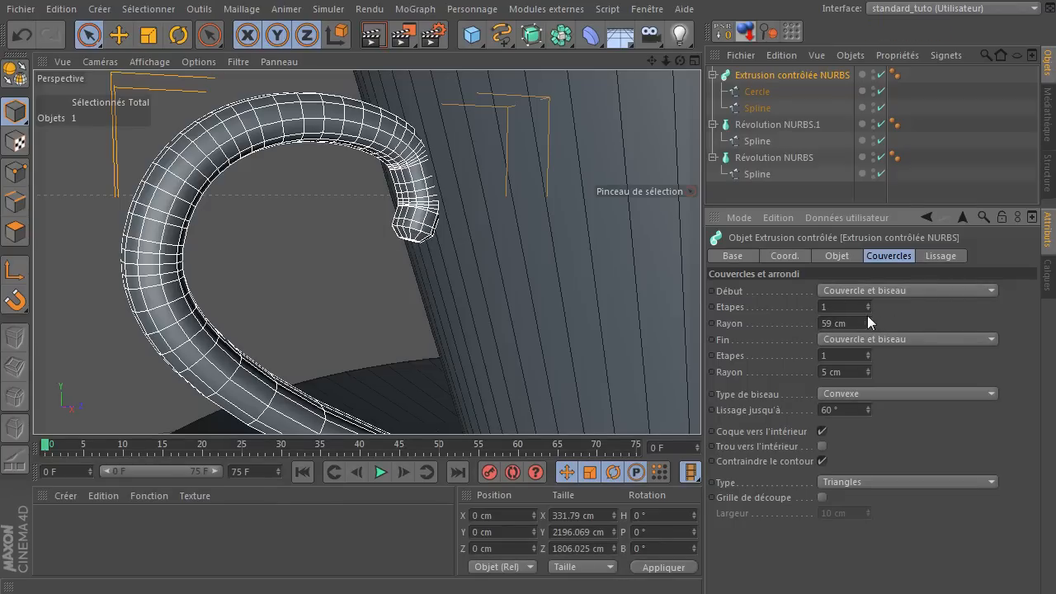
mouse_move(869, 307)
mouse_down()
mouse_move(869, 295)
mouse_move(869, 304)
mouse_up()
Give the handle's end cap bevel 5 steps and set both the start and end radii to 60 cm.
click(856, 361)
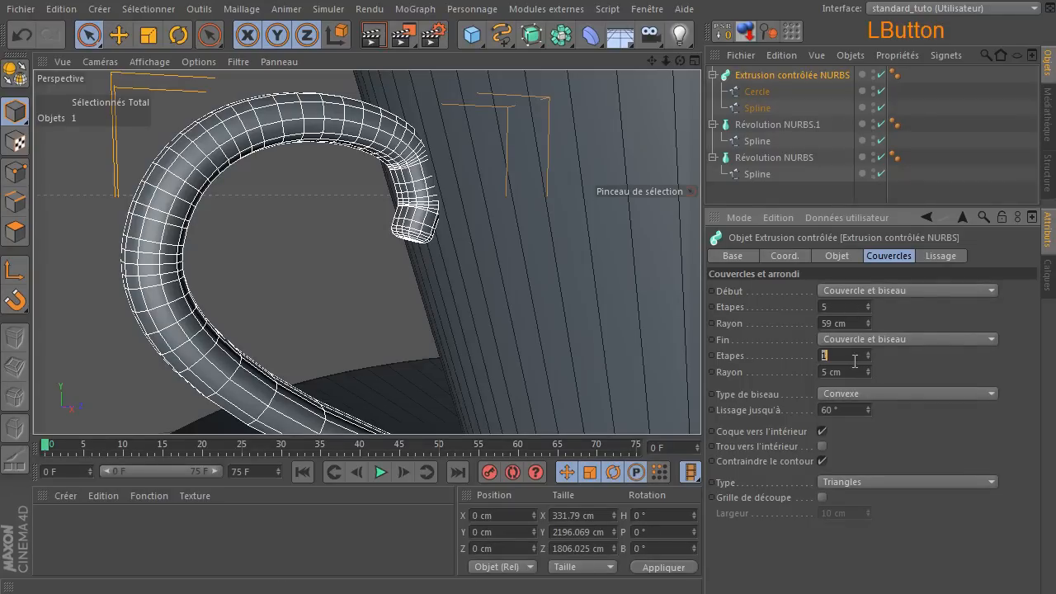
text(5)
click(857, 321)
text(60)
click(848, 373)
text(60)
key(Return)
click(877, 358)
Reposition the two lower points of the handle's path Spline so the handle's lower end meets the cup wall.
scroll(400, 350, down, 4)
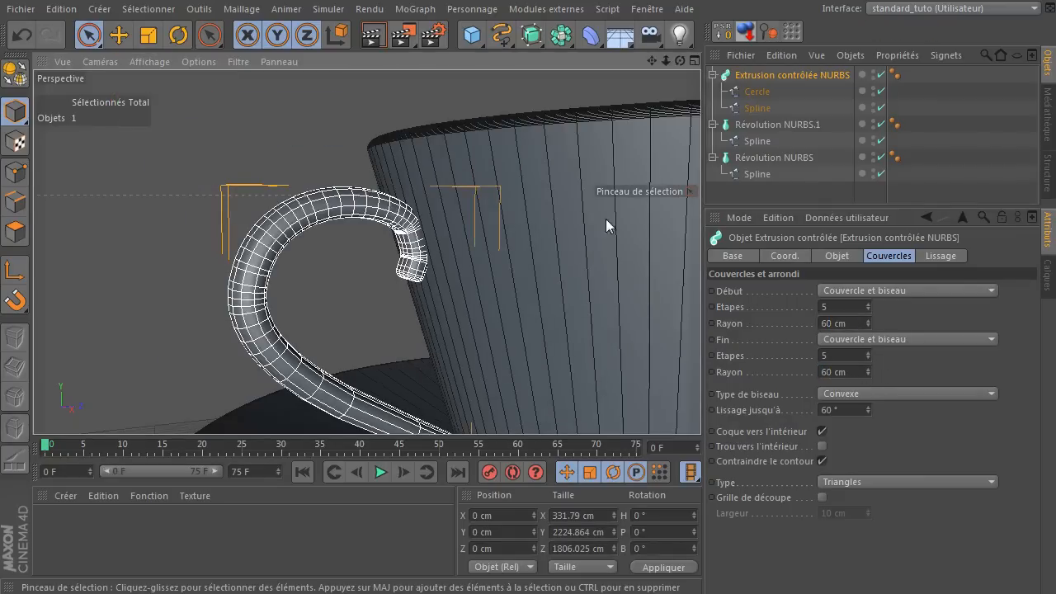
drag(653, 59, 368, 290)
click(278, 171)
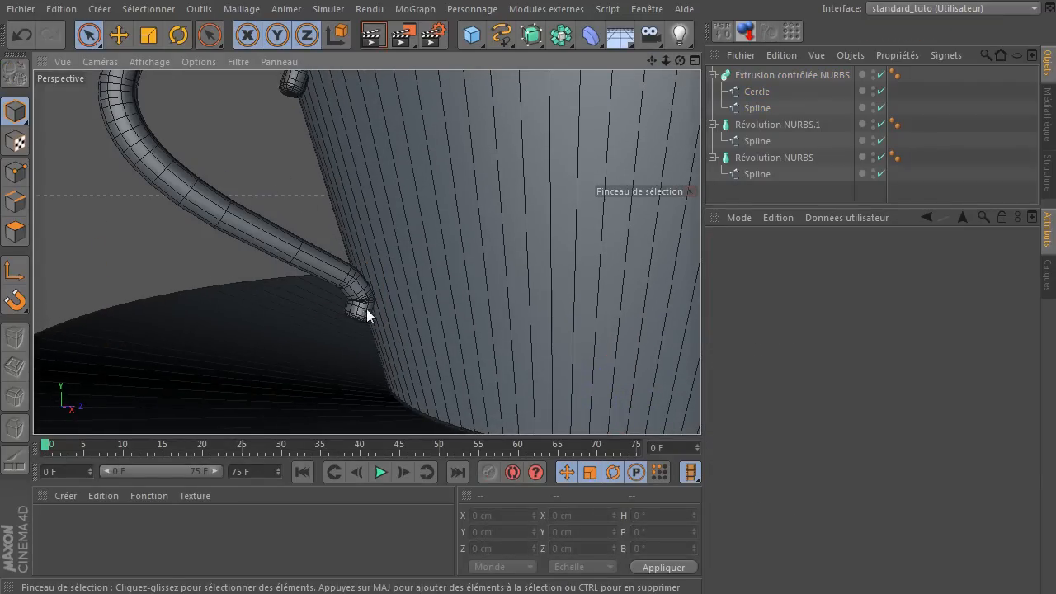
click(764, 107)
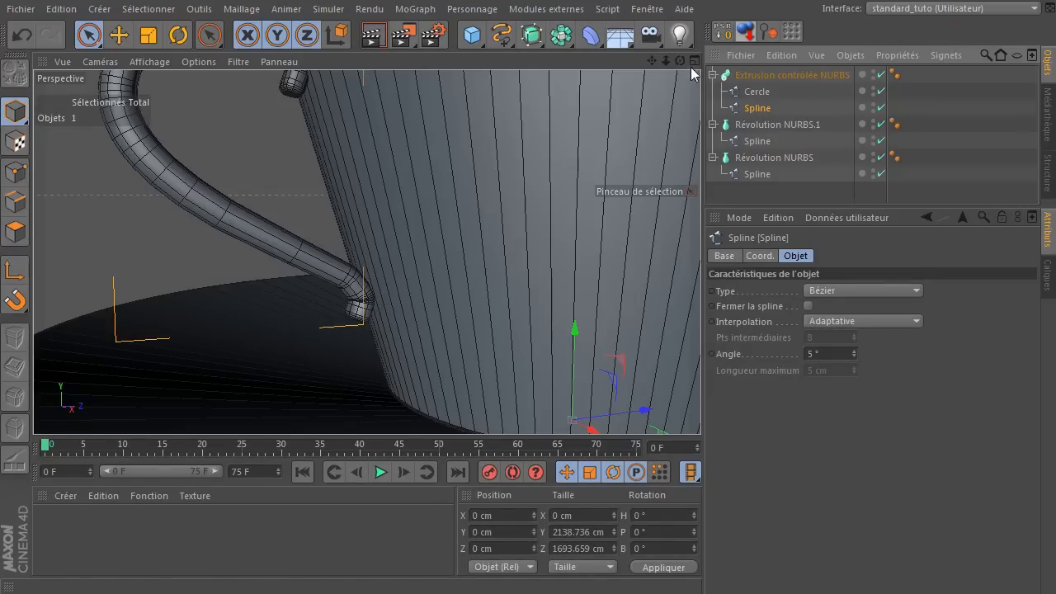
drag(679, 62, 692, 64)
drag(680, 61, 635, 83)
click(14, 174)
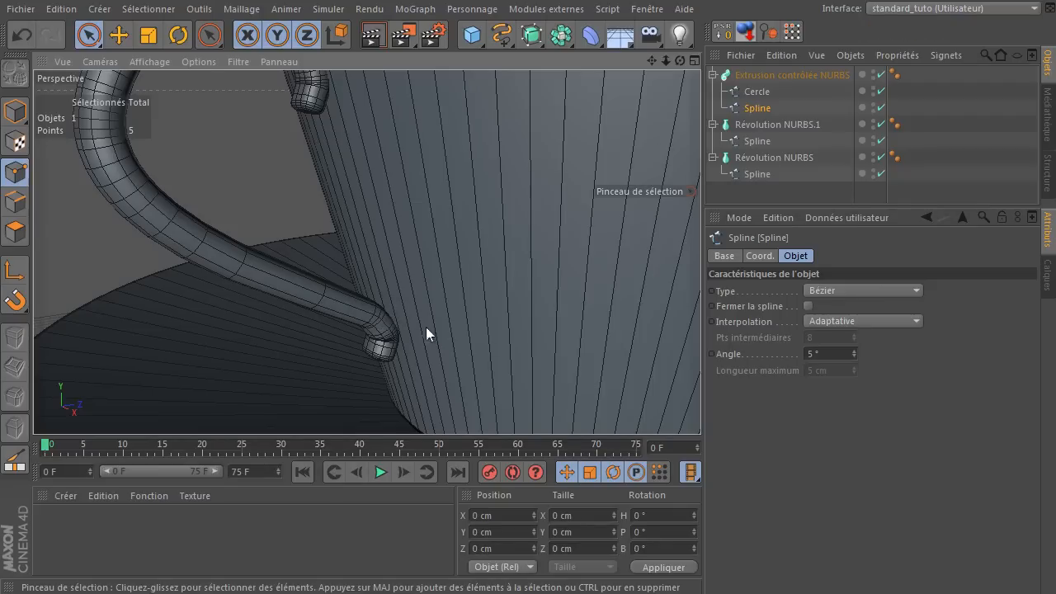
click(377, 356)
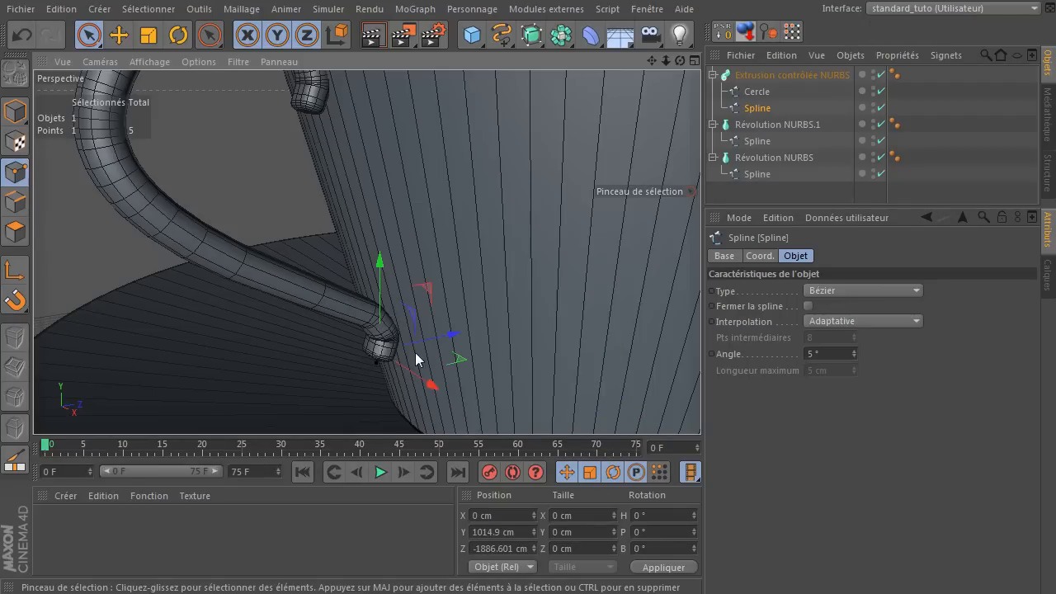
mouse_move(681, 64)
mouse_down()
mouse_move(652, 68)
mouse_move(681, 65)
mouse_up()
mouse_move(436, 292)
mouse_down()
mouse_move(440, 306)
mouse_move(381, 320)
mouse_move(410, 331)
mouse_move(384, 351)
mouse_move(377, 312)
mouse_move(454, 303)
mouse_up()
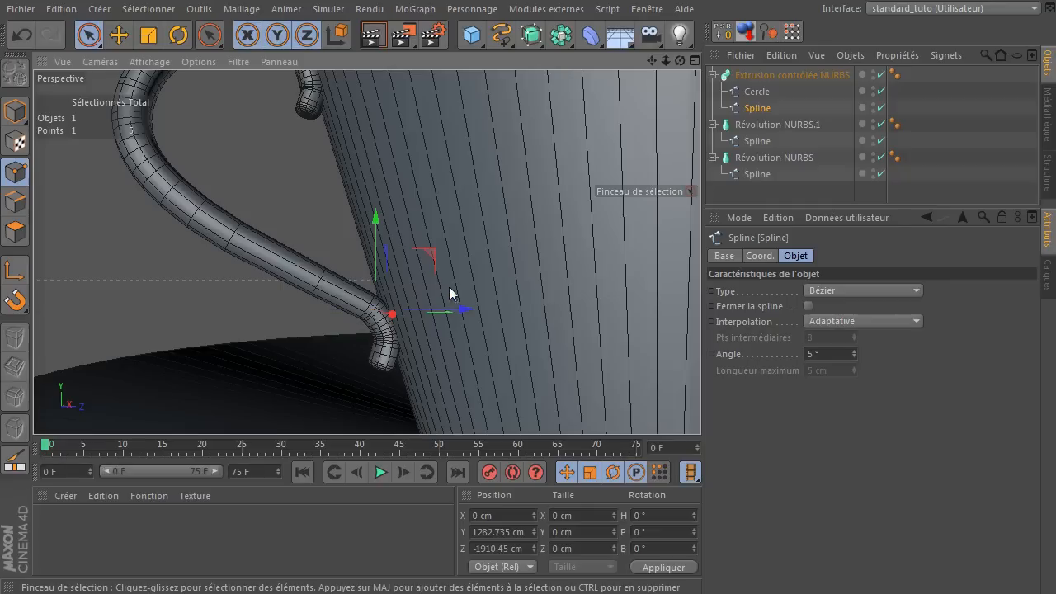
drag(378, 233, 381, 231)
click(475, 171)
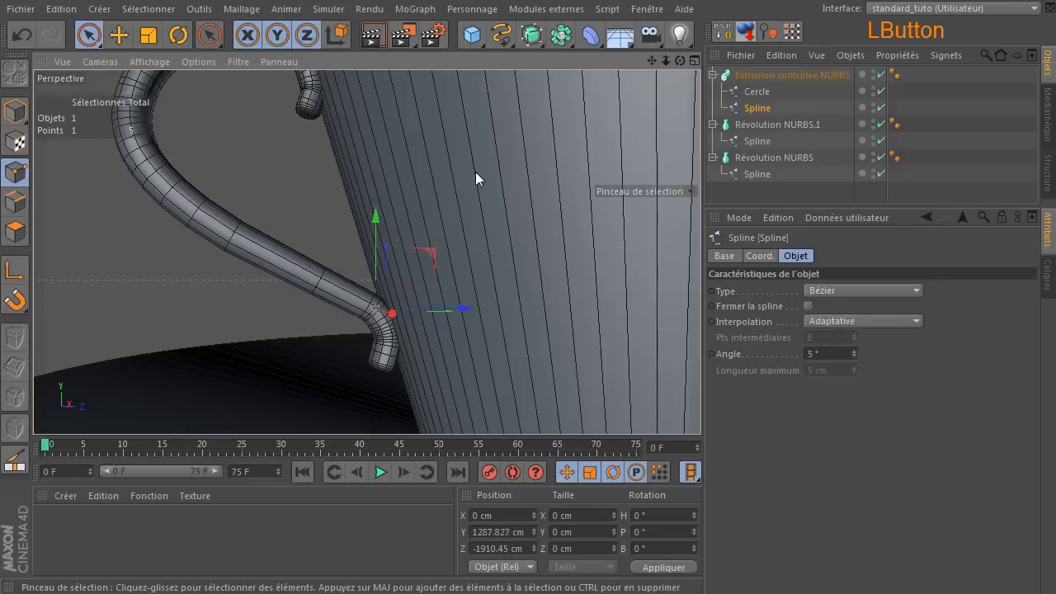
Reposition the upper end point of the handle's path Spline and its neighbouring point to fit the upper curve against the cup wall.
alt+drag(654, 72, 603, 97)
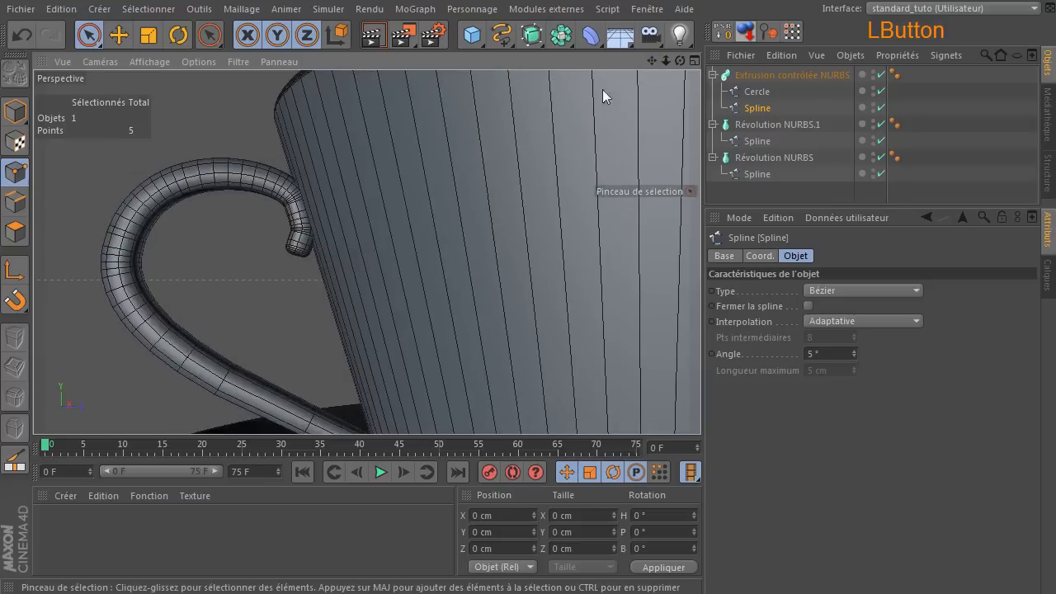
click(297, 241)
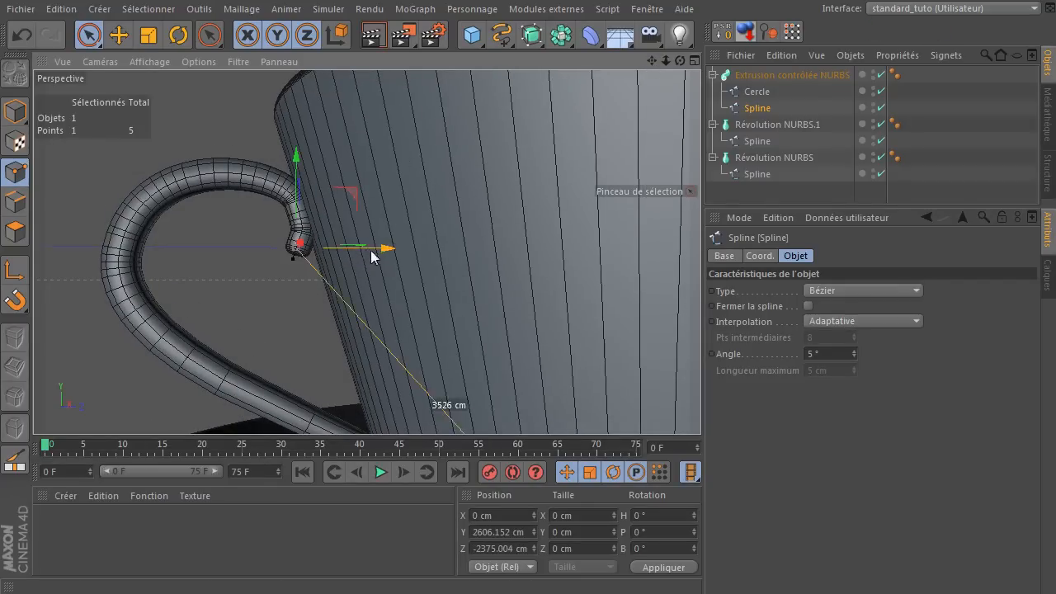
drag(359, 195, 355, 197)
click(298, 208)
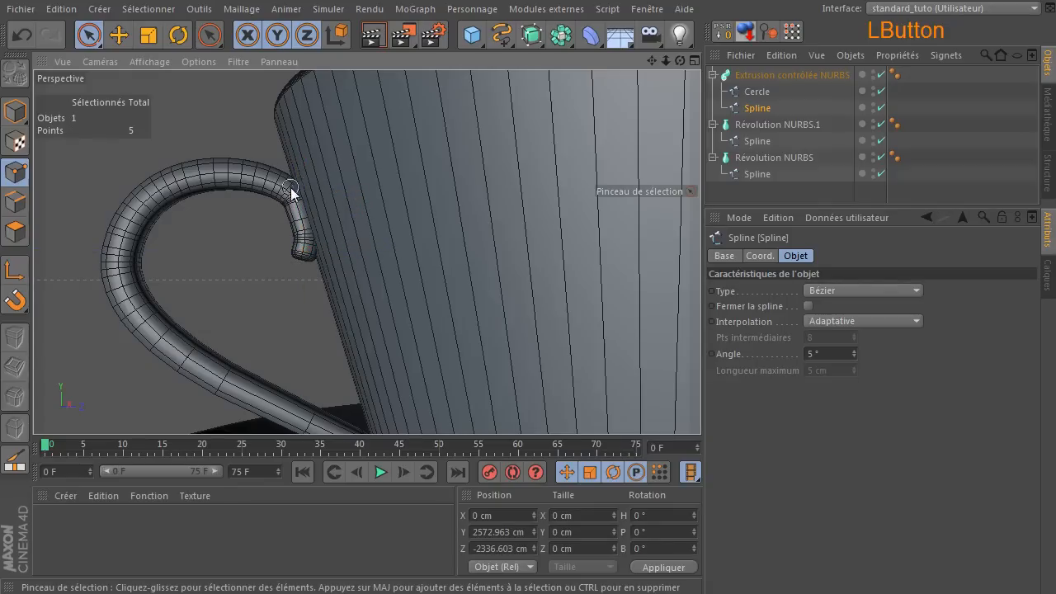
mouse_move(352, 149)
mouse_down()
mouse_move(354, 165)
mouse_move(358, 148)
mouse_up()
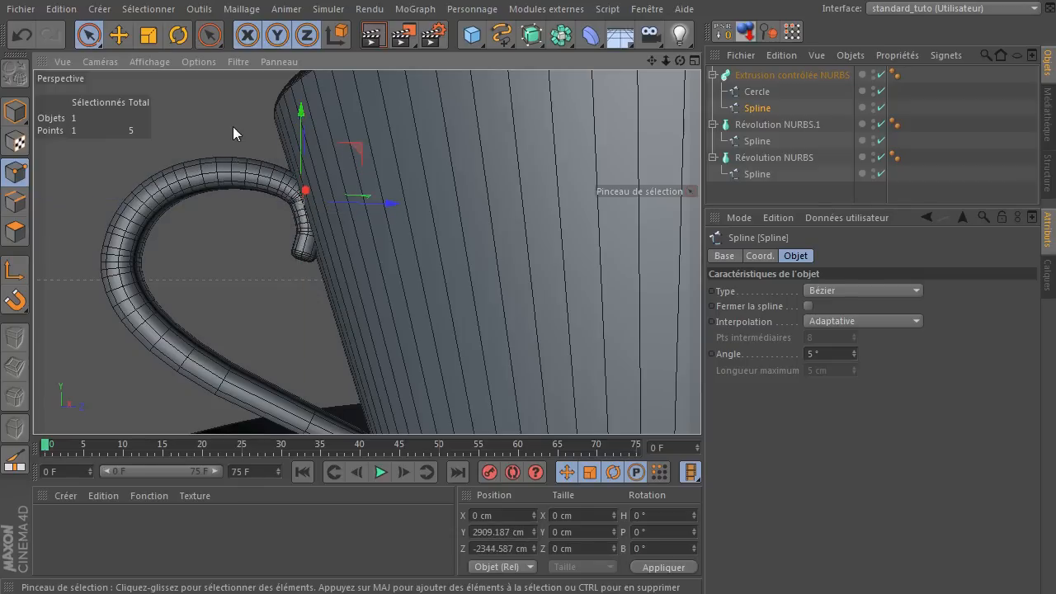
click(252, 176)
ctrl+scroll(248, 262, down, 3)
mouse_move(219, 249)
mouse_down()
mouse_move(165, 243)
mouse_move(184, 252)
mouse_up()
drag(247, 198, 258, 203)
click(247, 141)
ctrl+scroll(264, 248, down, 4)
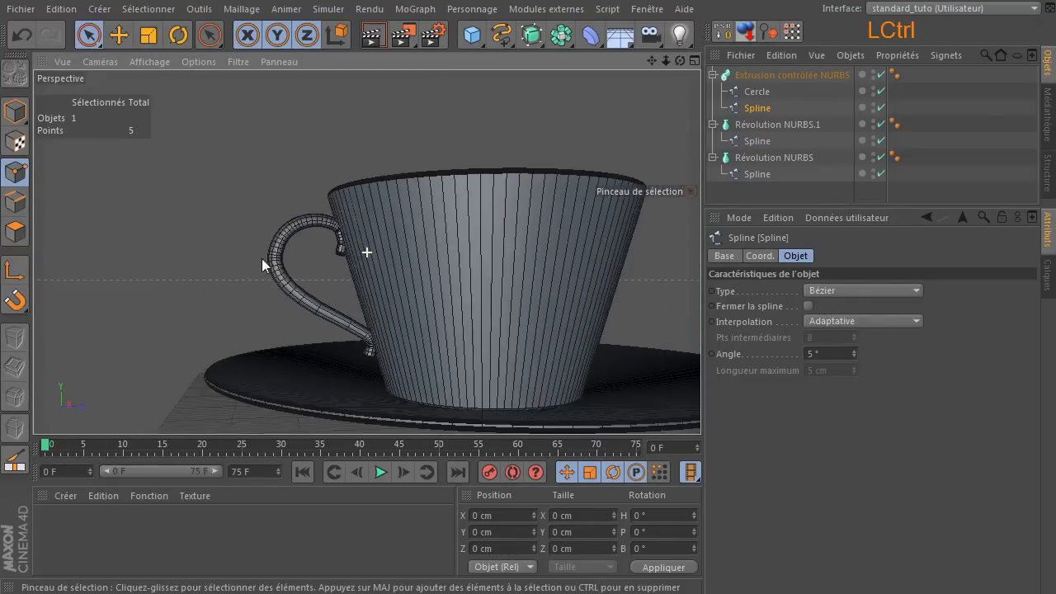
Scale the handle's Cercle profile up uniformly to about 415 by 286 cm to thicken the handle, and deselect it.
drag(680, 61, 684, 99)
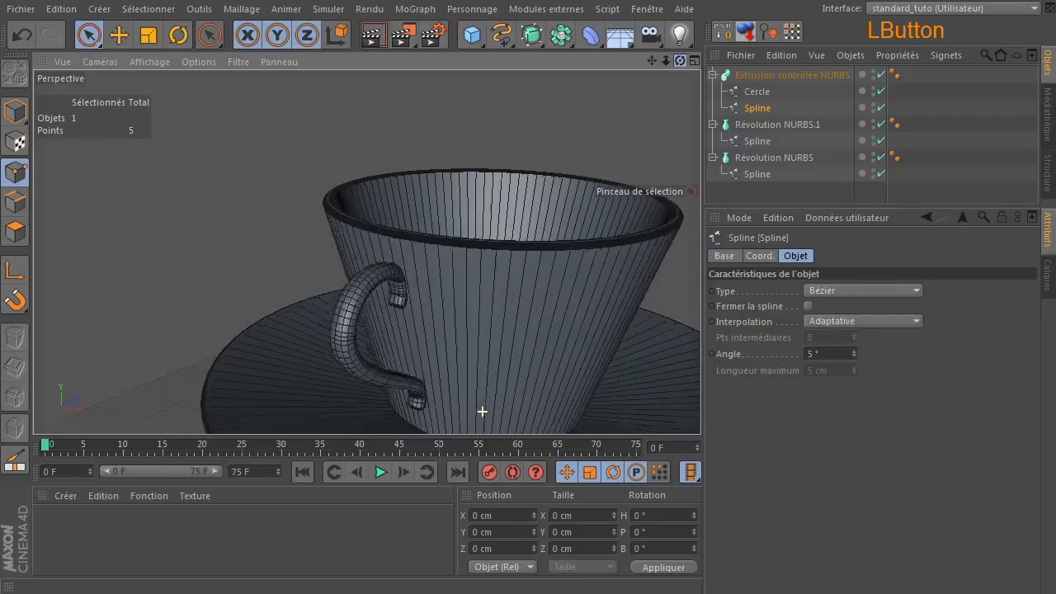
drag(481, 411, 470, 411)
click(757, 92)
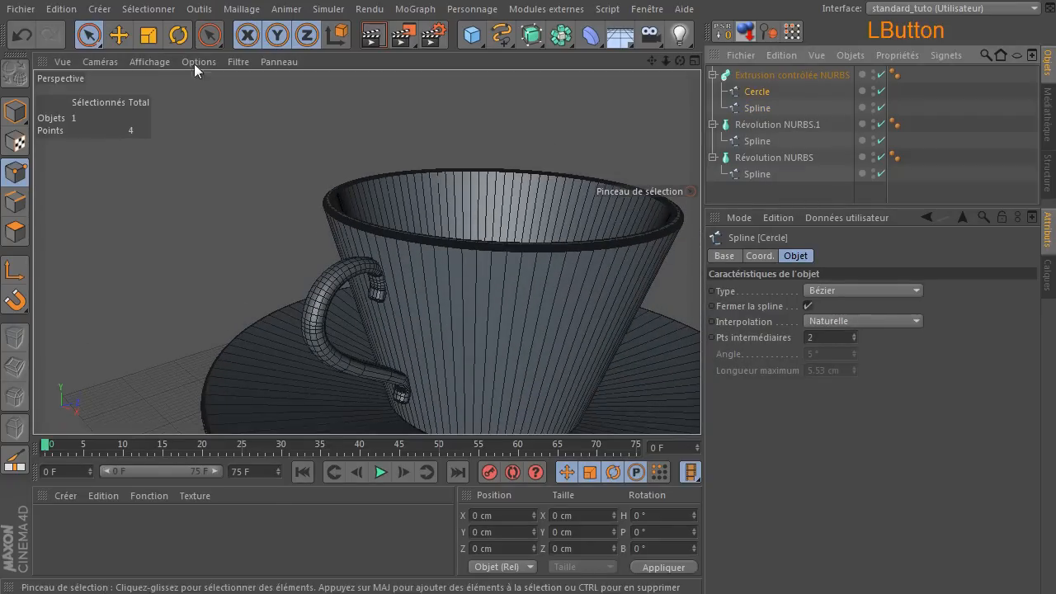
click(14, 111)
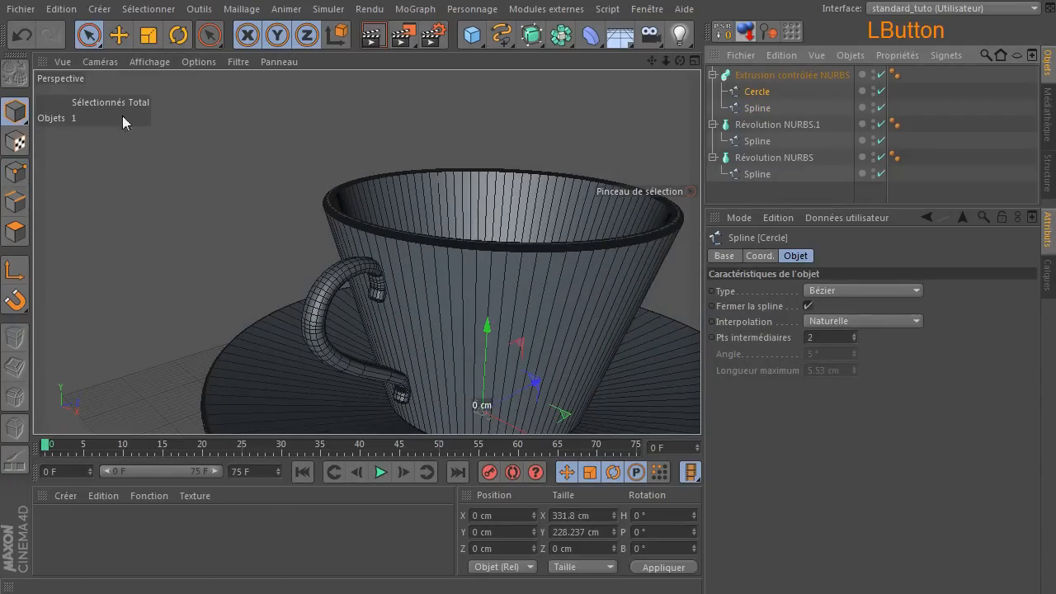
click(149, 35)
drag(196, 172, 351, 126)
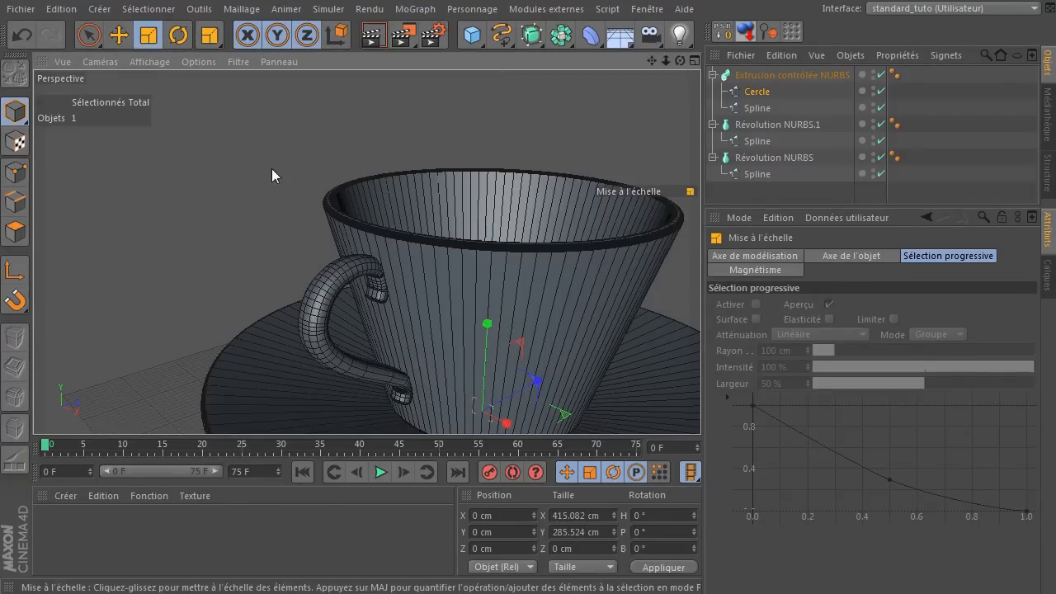
click(89, 35)
click(157, 219)
key(ctrl+shift+z)
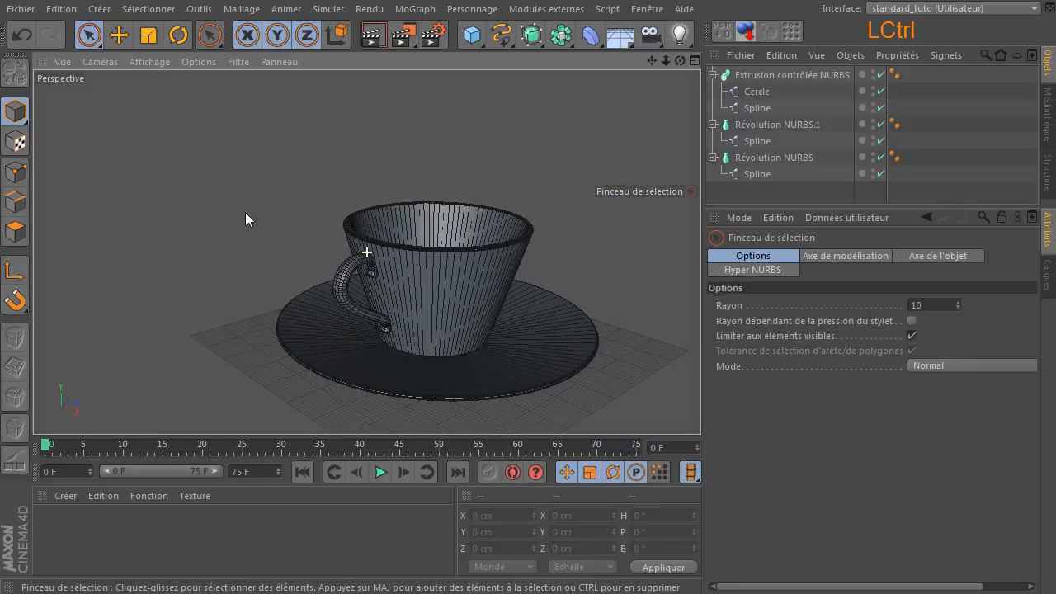
Render the perspective view to check the cup, handle and saucer, and examine the model from a higher angle.
drag(680, 61, 680, 43)
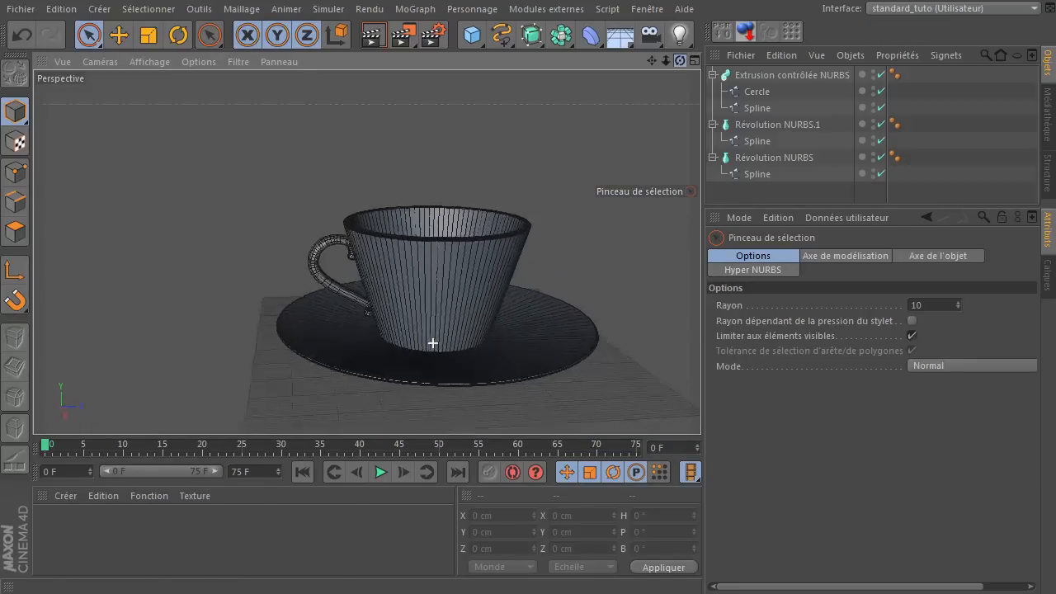
click(372, 35)
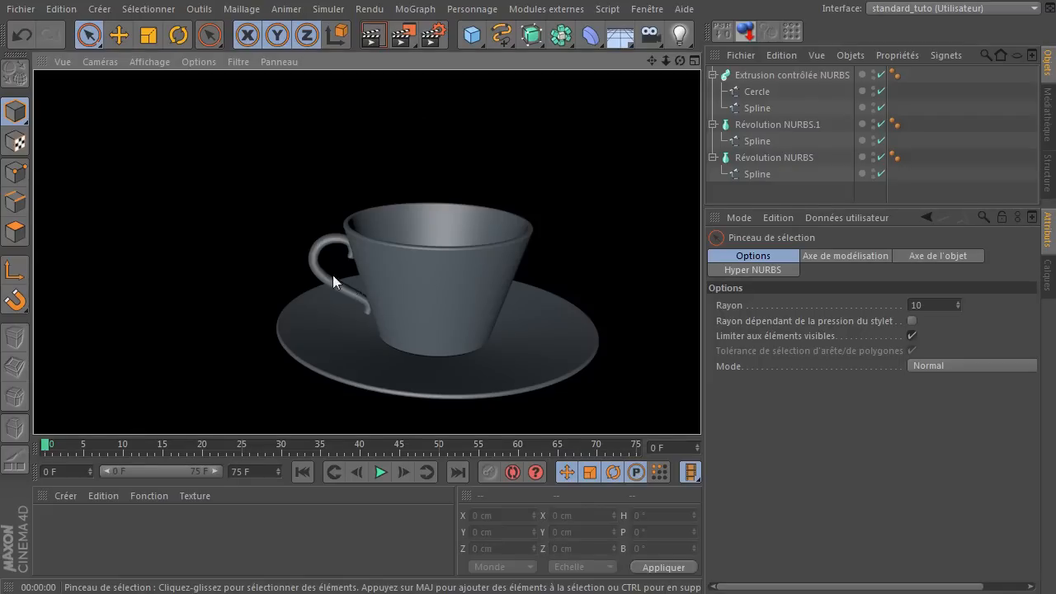
drag(680, 61, 494, 202)
drag(529, 128, 486, 288)
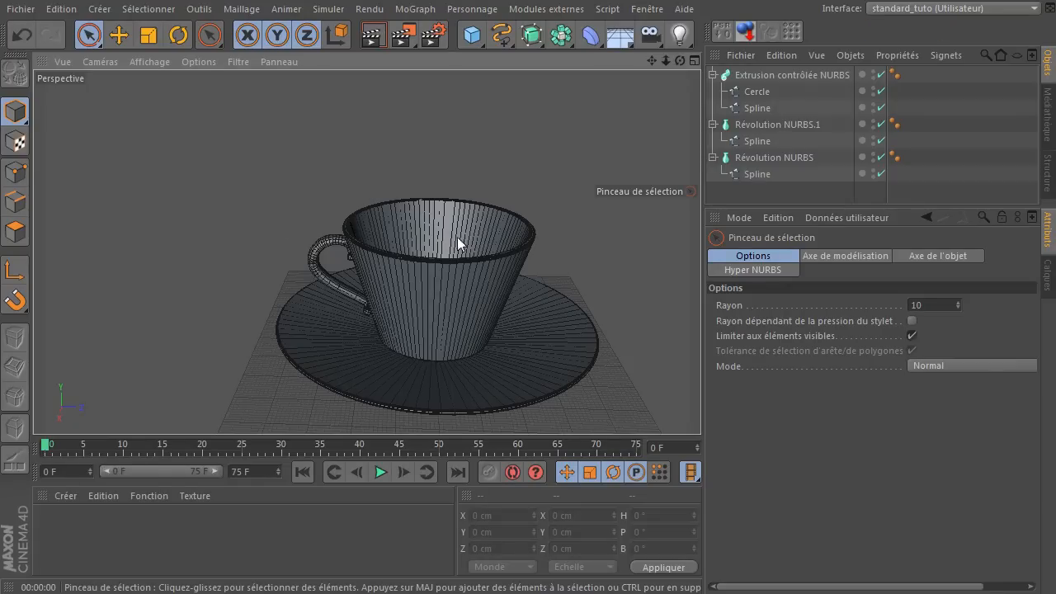
Add a Disque primitive and raise it along Y to about 2495 cm inside the cup, working in the Droite view.
drag(472, 35, 522, 83)
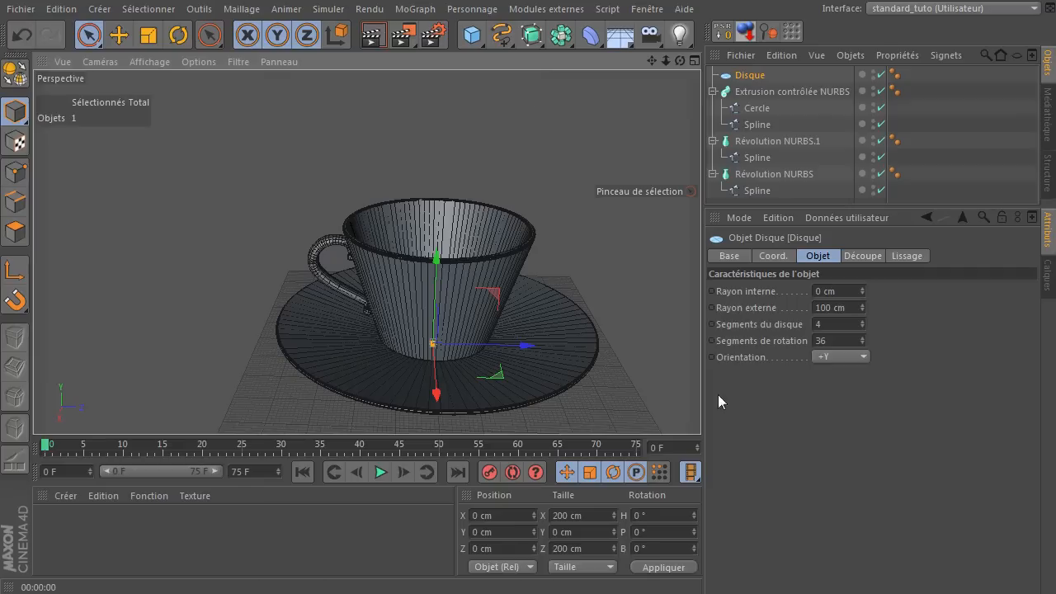
middle_click(535, 257)
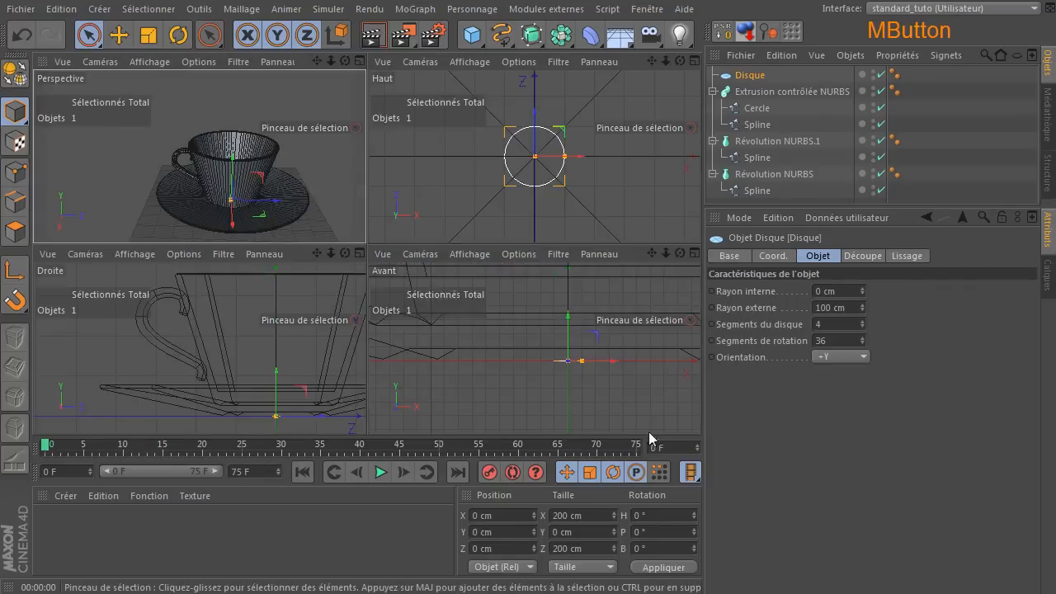
middle_click(247, 327)
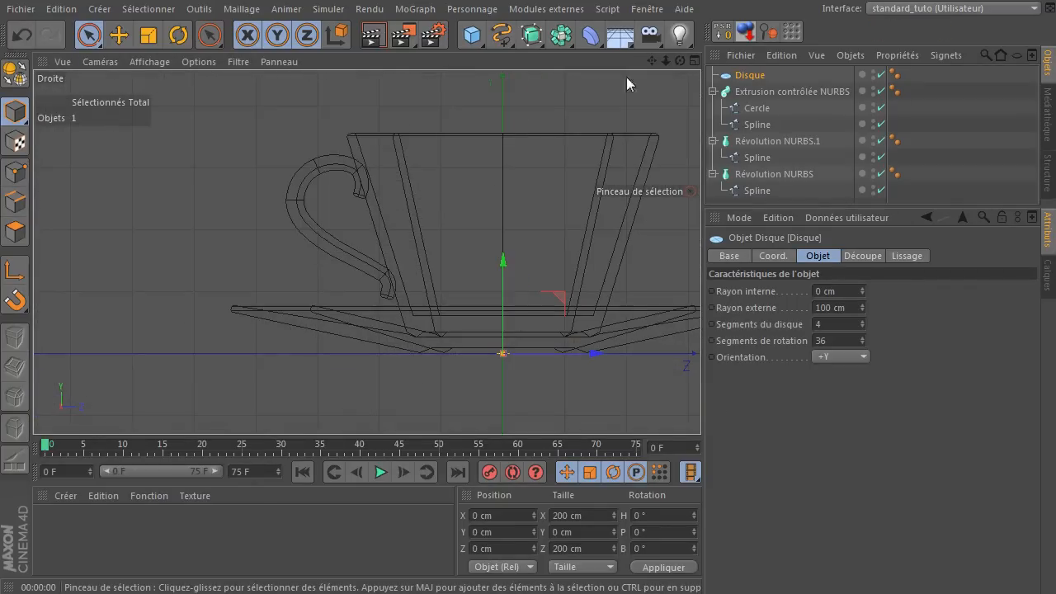
drag(652, 61, 619, 97)
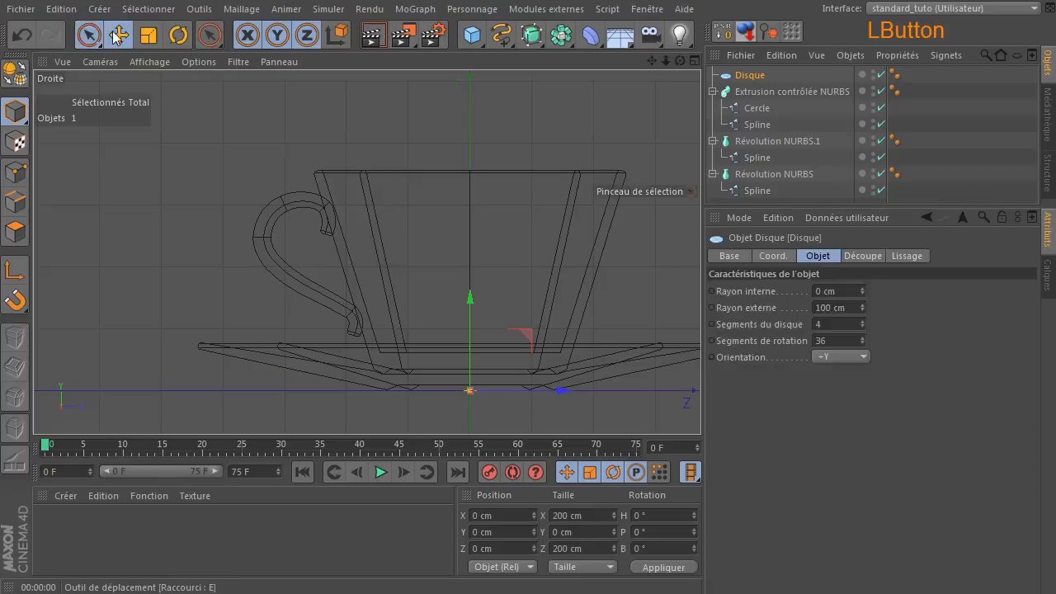
click(119, 35)
drag(468, 298, 471, 141)
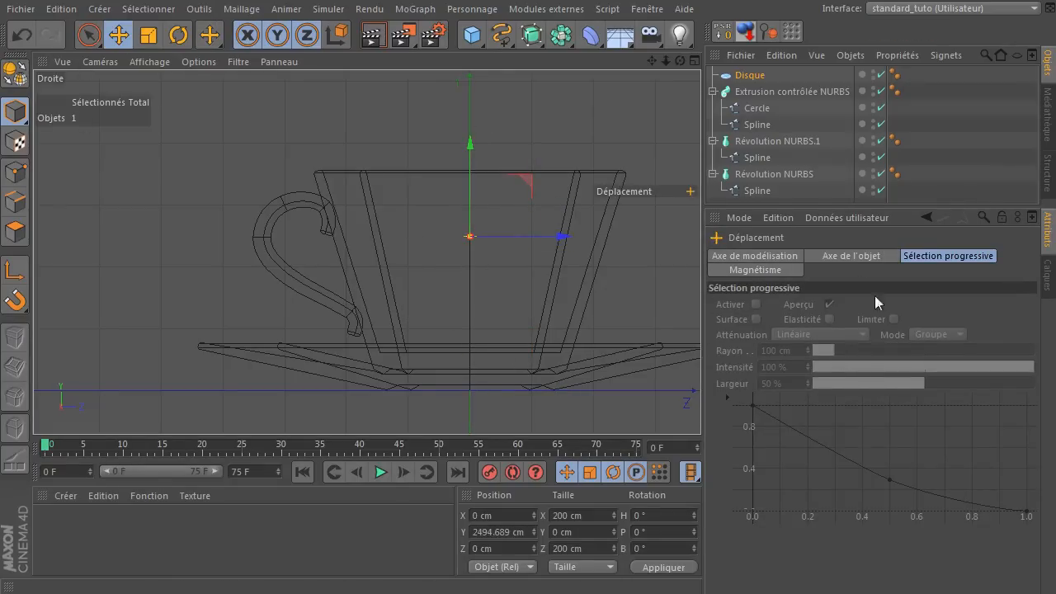
Enlarge the disc to about 4162 cm across so it spans the inside of the cup.
click(750, 75)
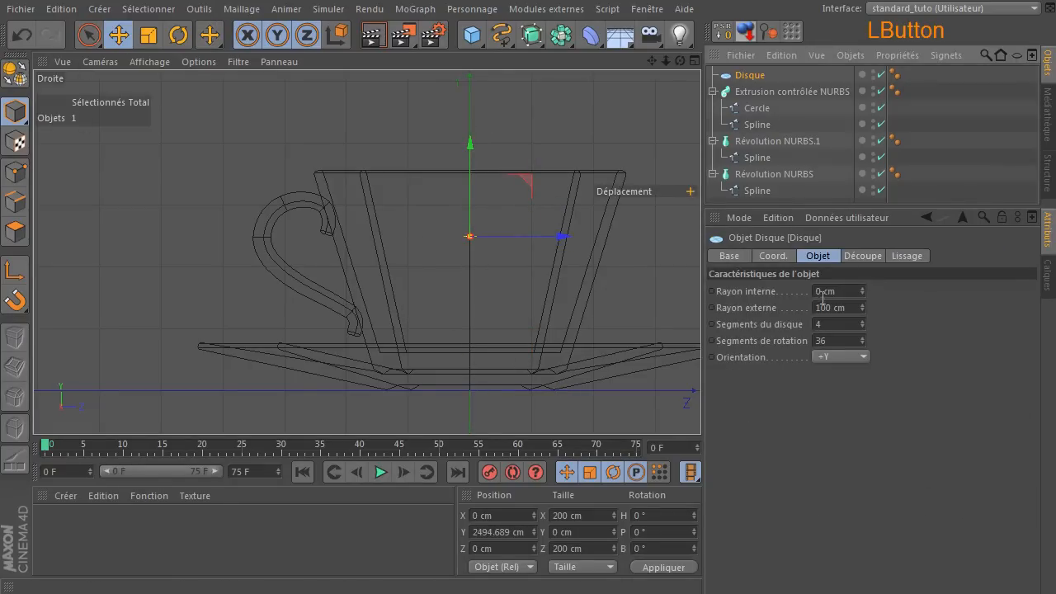
drag(862, 307, 862, 241)
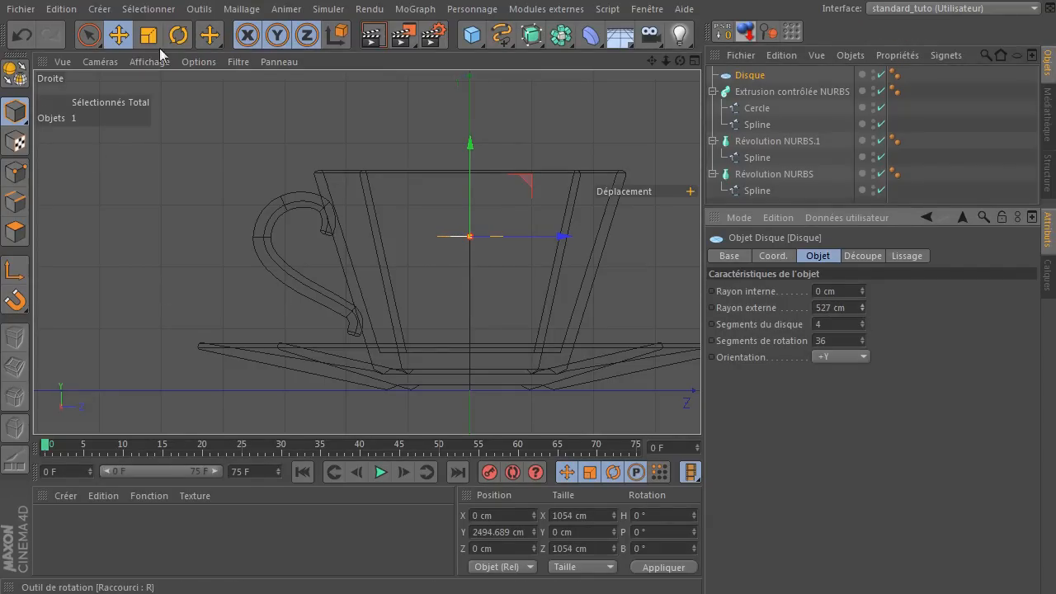
click(150, 35)
drag(511, 132, 756, 134)
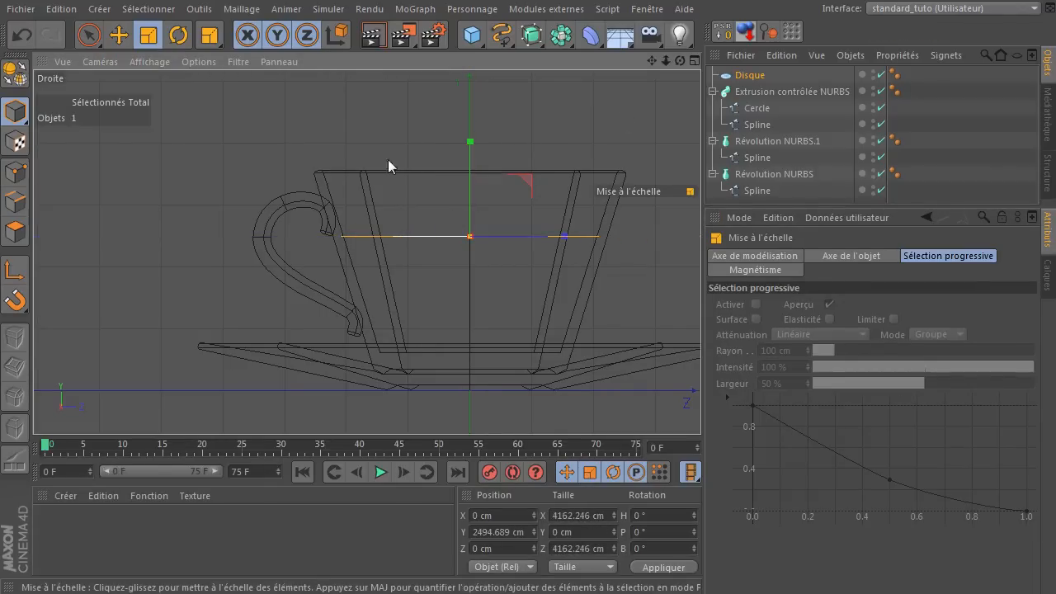
click(88, 34)
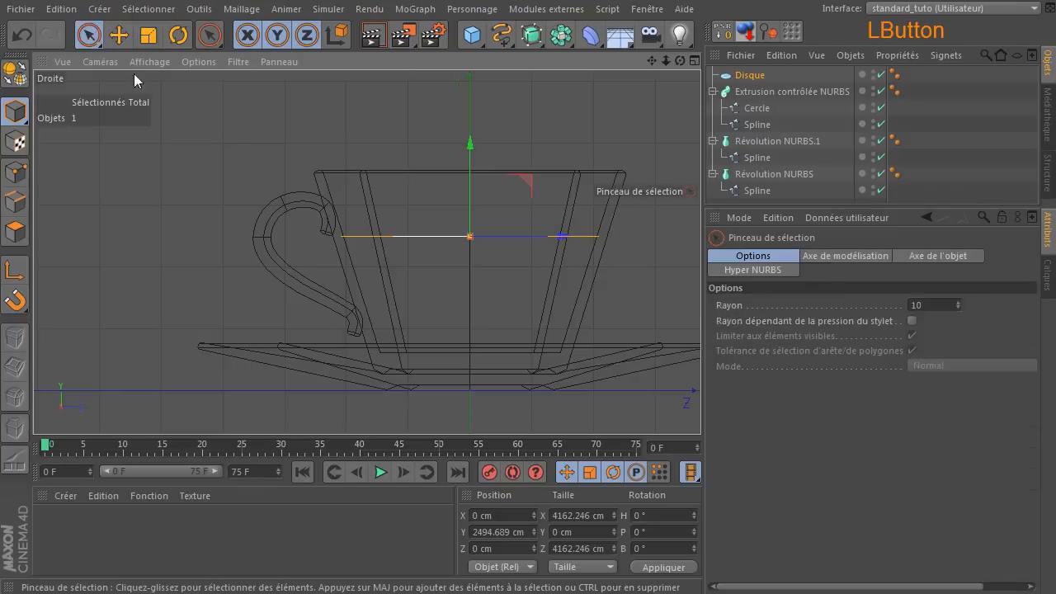
Fine-tune the disc's outer radius so its edge sits within the cup wall's thickness, and return to the Perspective view.
click(343, 245)
ctrl+scroll(328, 245, up, 3)
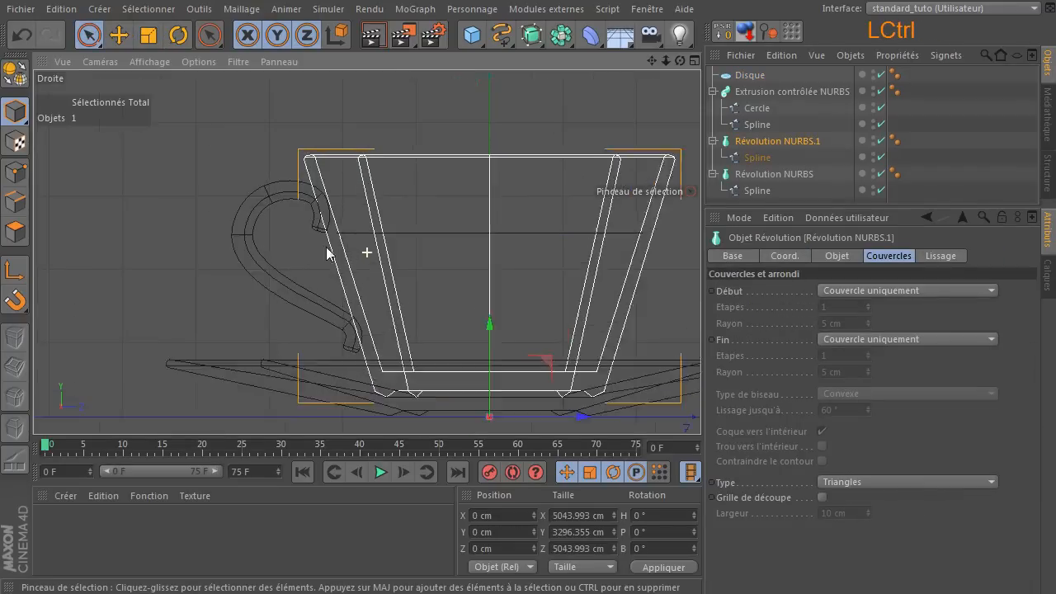
ctrl+scroll(316, 249, up, 2)
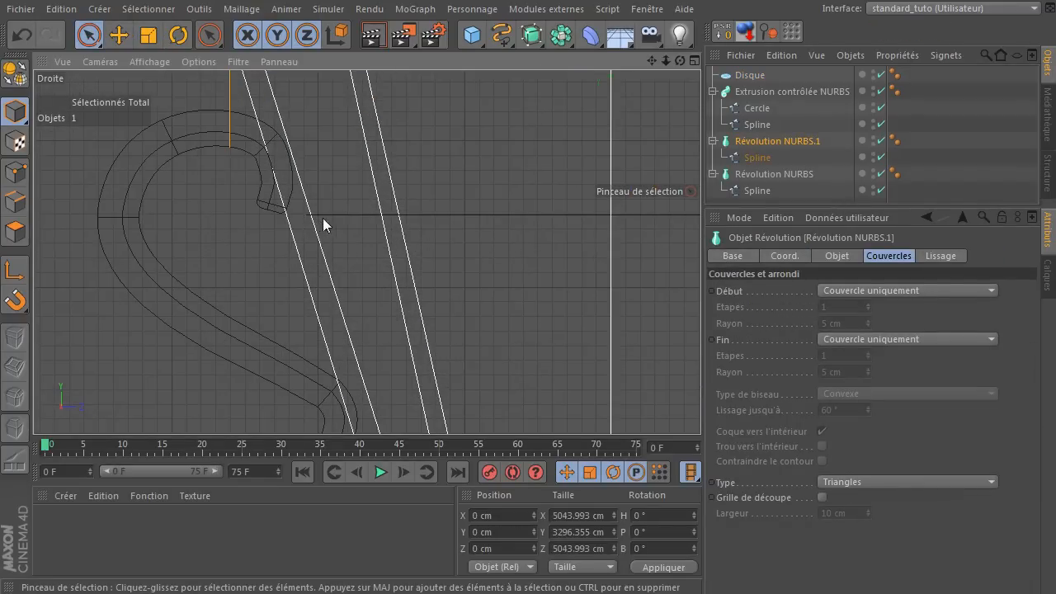
click(325, 216)
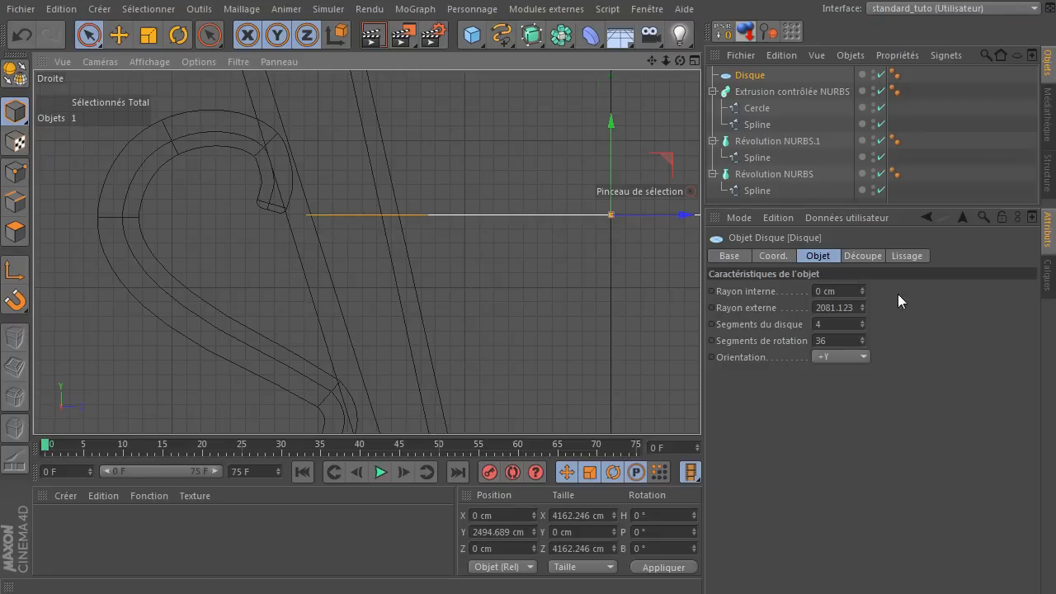
drag(862, 307, 840, 307)
click(275, 272)
ctrl+scroll(274, 271, down, 5)
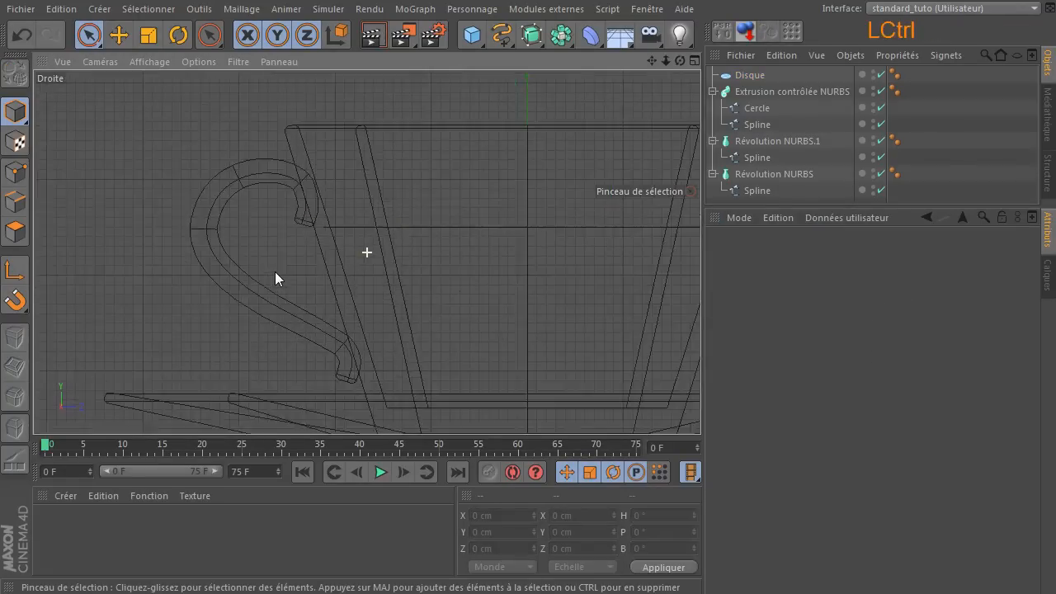
click(506, 125)
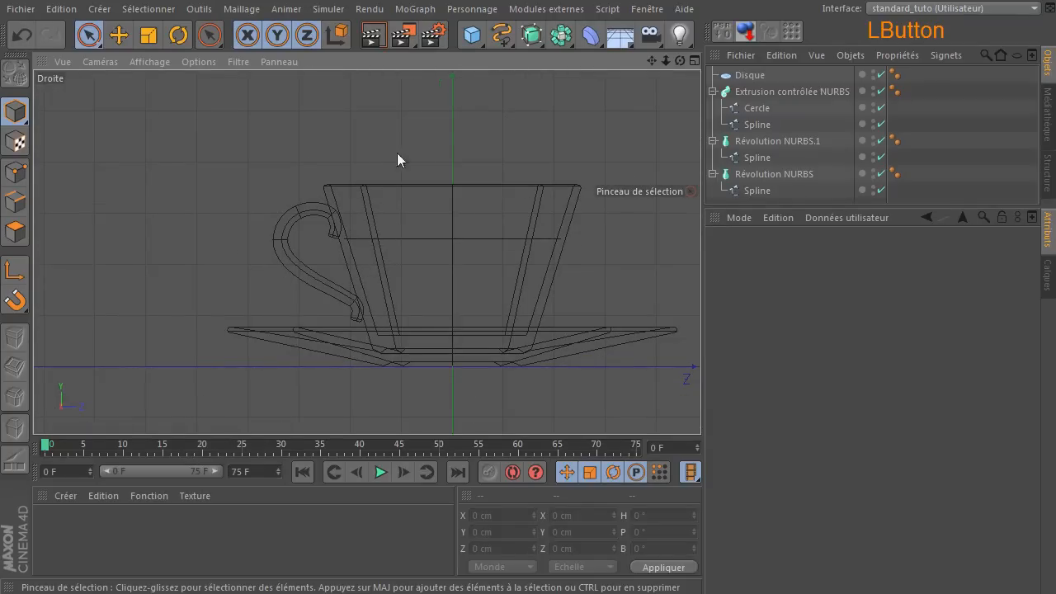
middle_click(384, 151)
middle_click(197, 116)
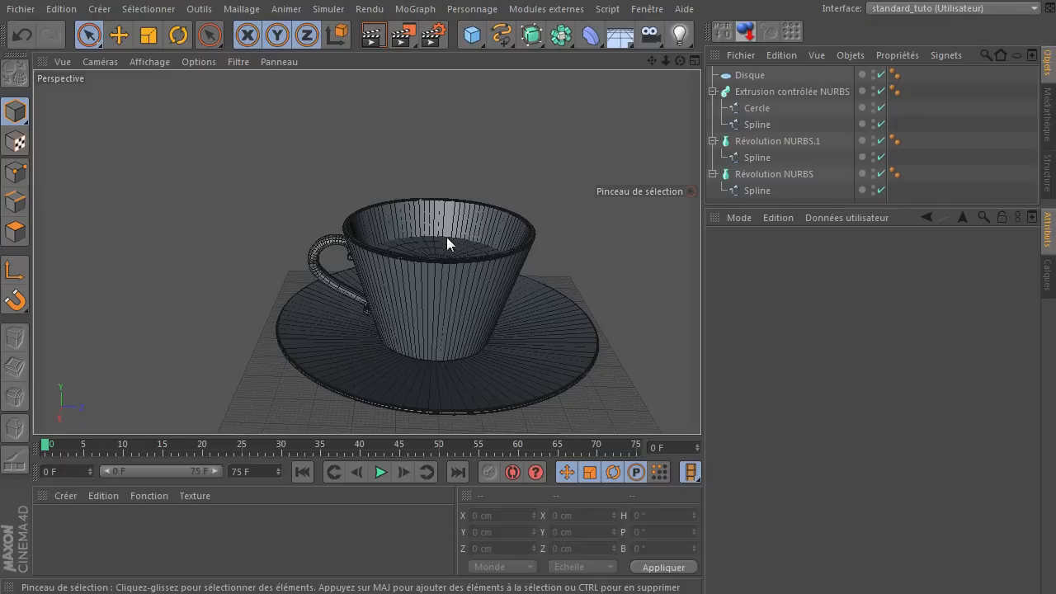
Render the perspective view to check the disc inside the cup, and reframe the model.
click(367, 41)
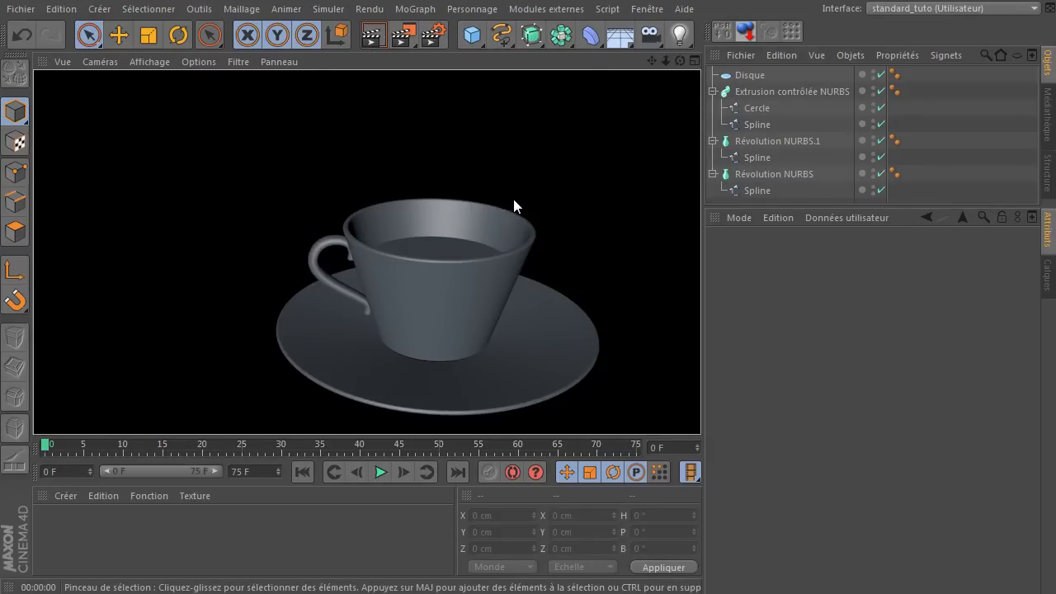
drag(650, 66, 650, 66)
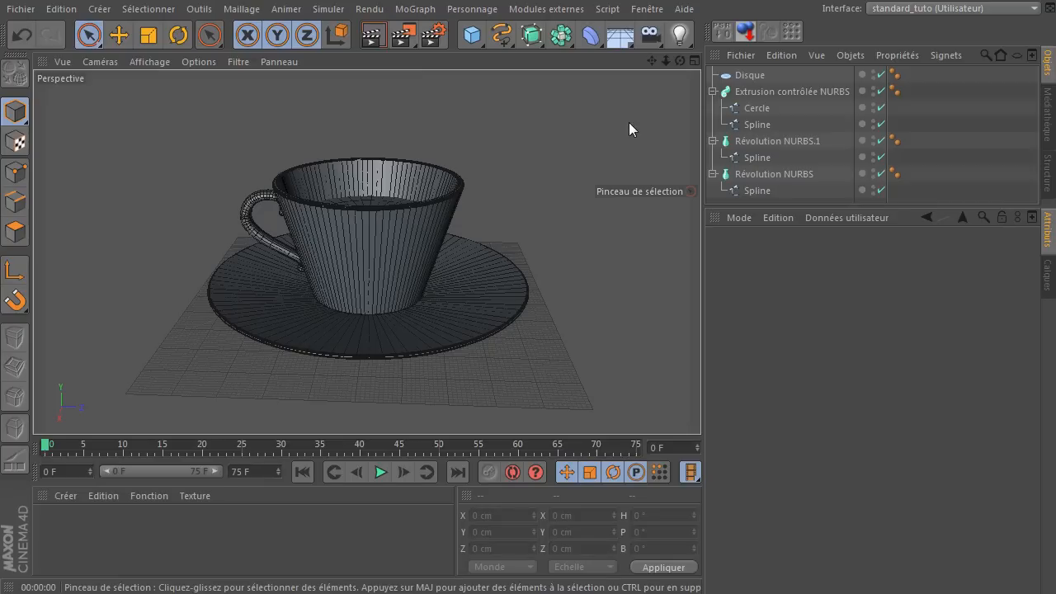
Open the Médiathèque and look through the Basic materials of the Prime preset library.
click(641, 9)
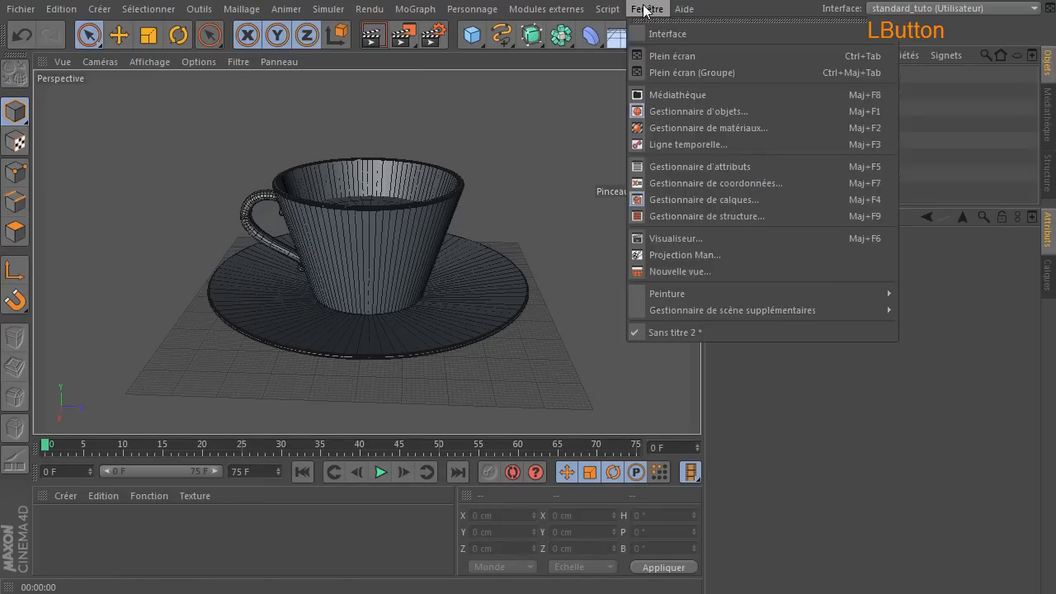
click(669, 94)
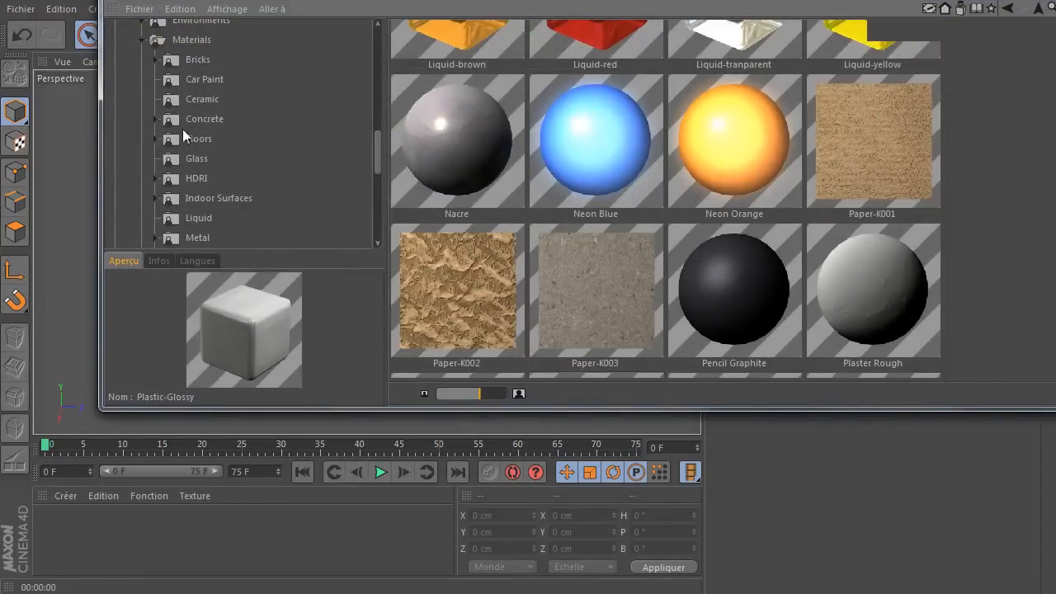
click(190, 39)
scroll(242, 112, up, 10)
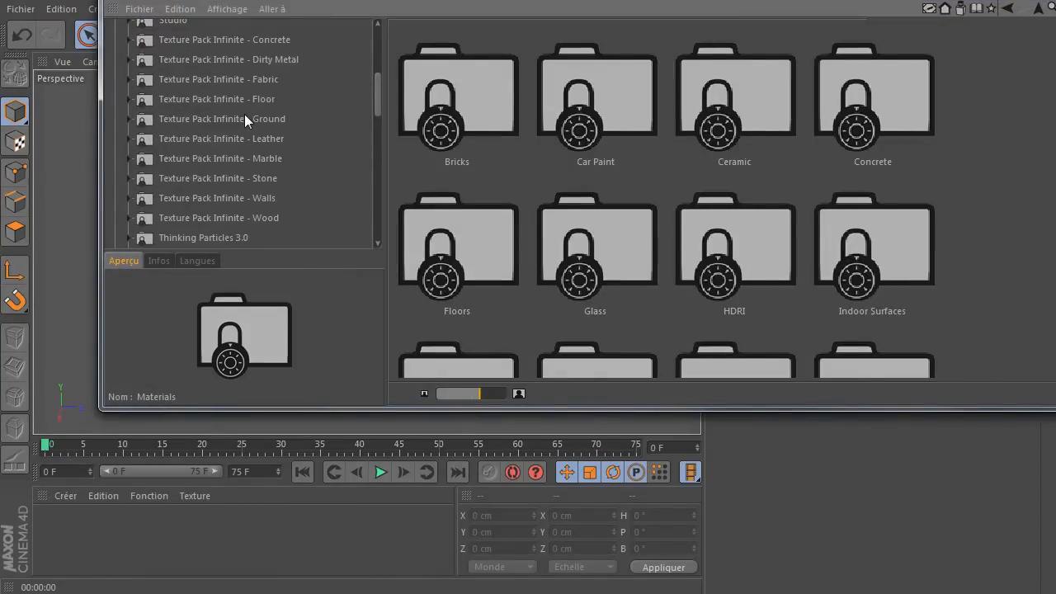
scroll(241, 118, up, 1)
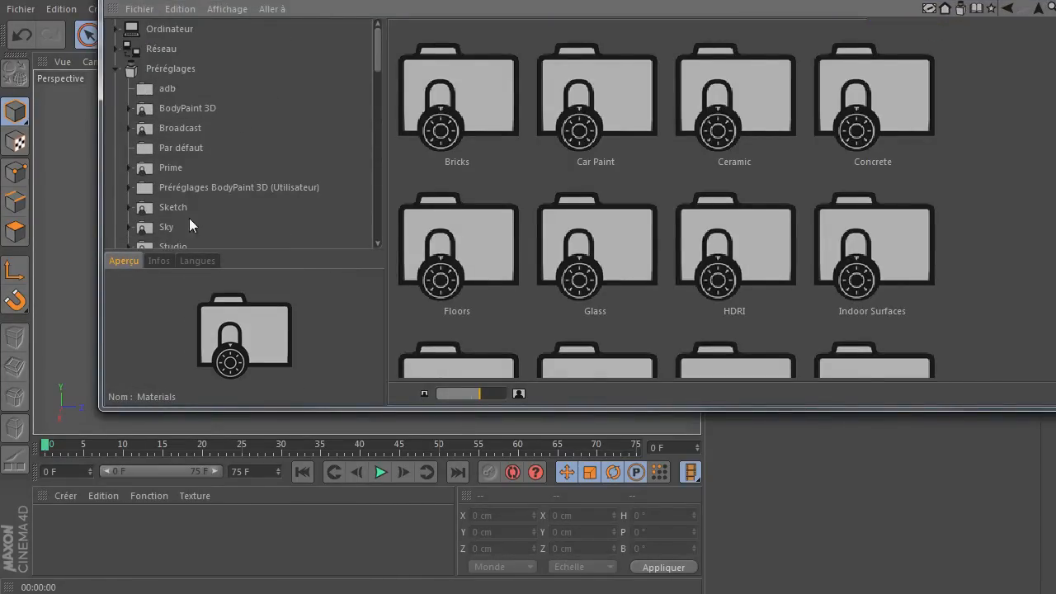
click(165, 167)
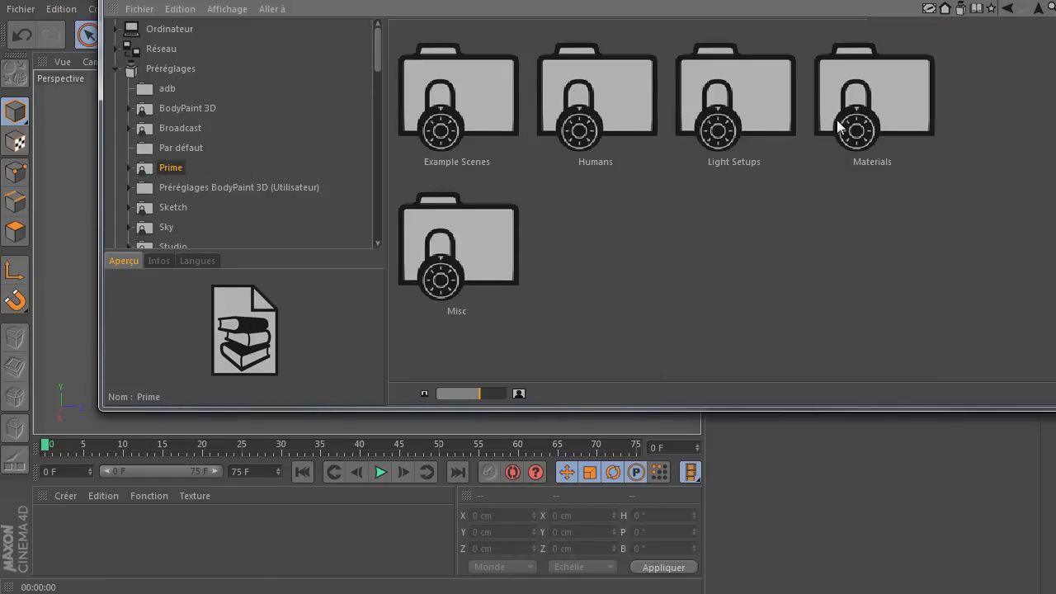
double_click(886, 120)
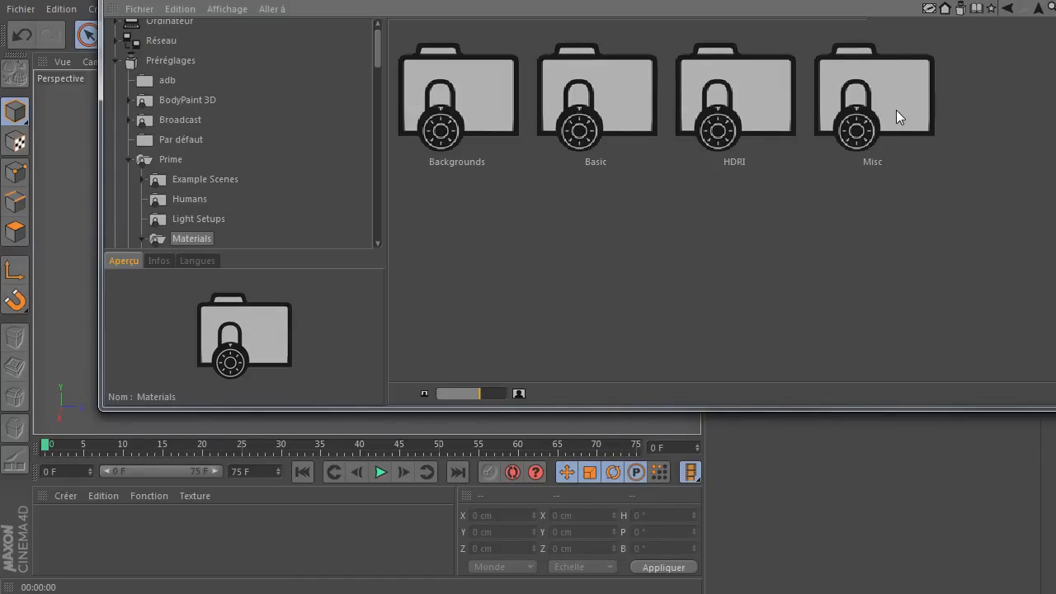
double_click(607, 101)
scroll(609, 250, down, 5)
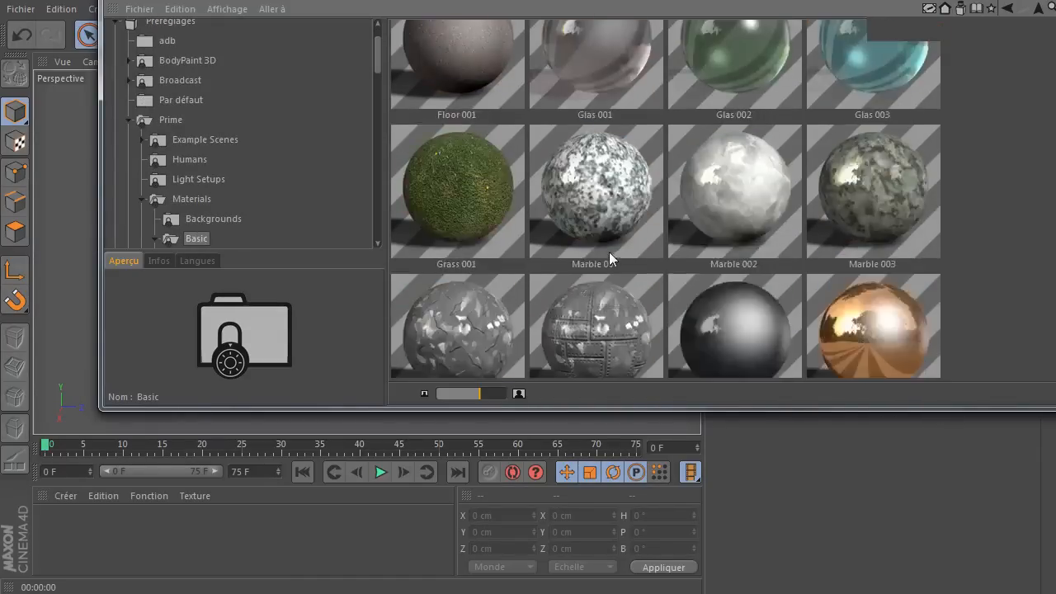
scroll(611, 254, down, 3)
Load the Ceramic - Porcelain Meissen material from the Visualize library's Ceramic folder into the scene and return to the main window.
scroll(204, 140, down, 3)
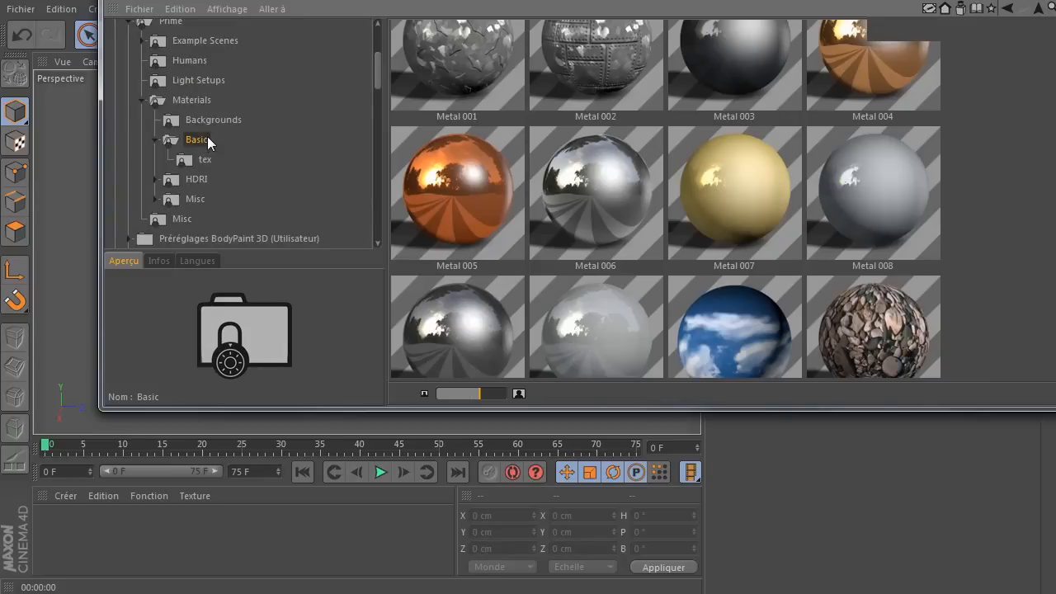
scroll(207, 136, down, 3)
scroll(215, 155, down, 6)
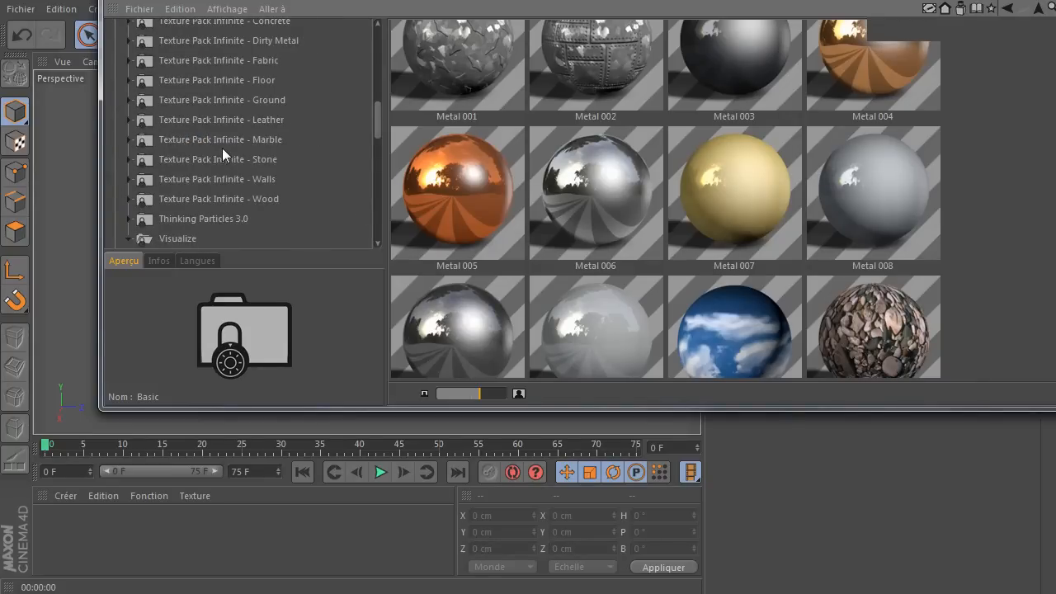
scroll(222, 146, down, 3)
click(163, 142)
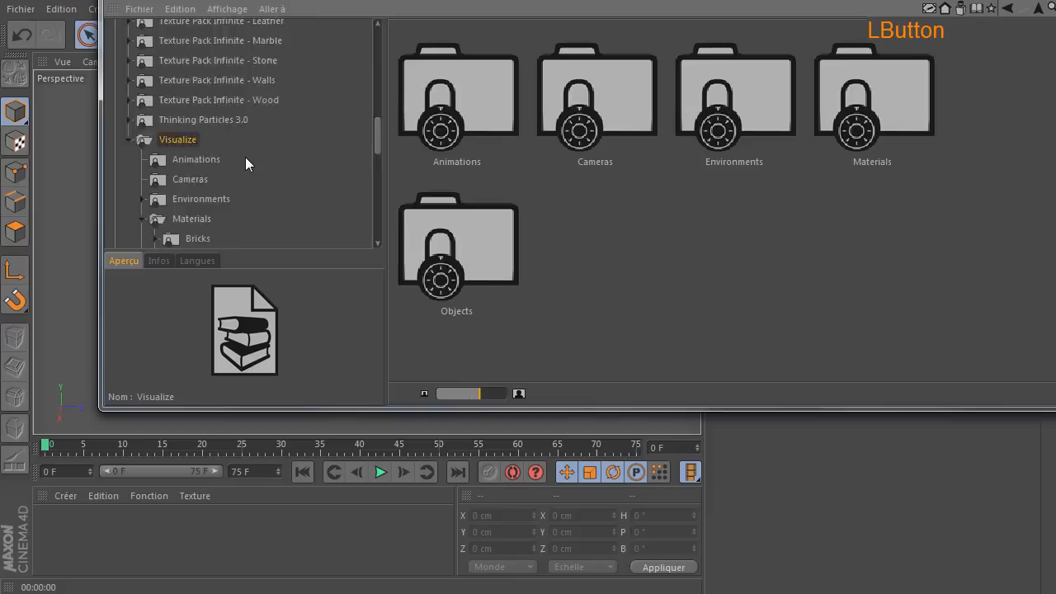
scroll(245, 157, down, 6)
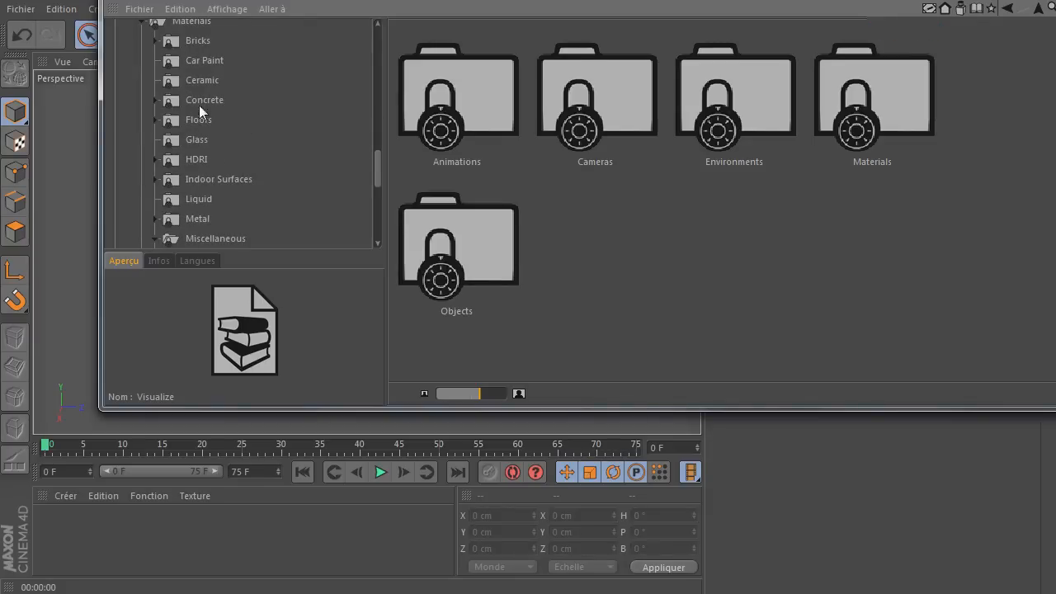
click(200, 81)
scroll(746, 233, down, 1)
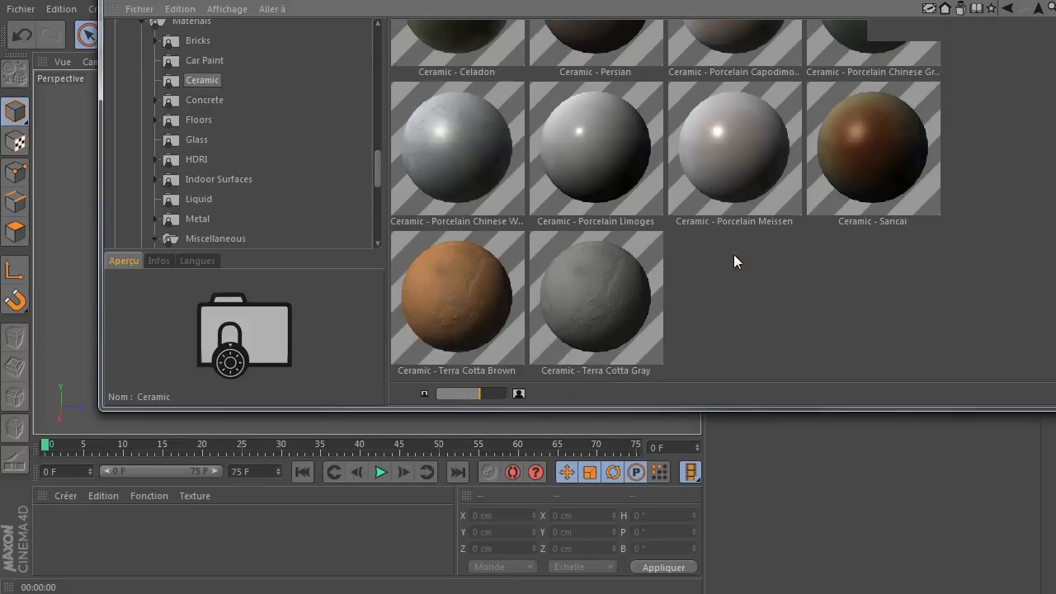
click(709, 134)
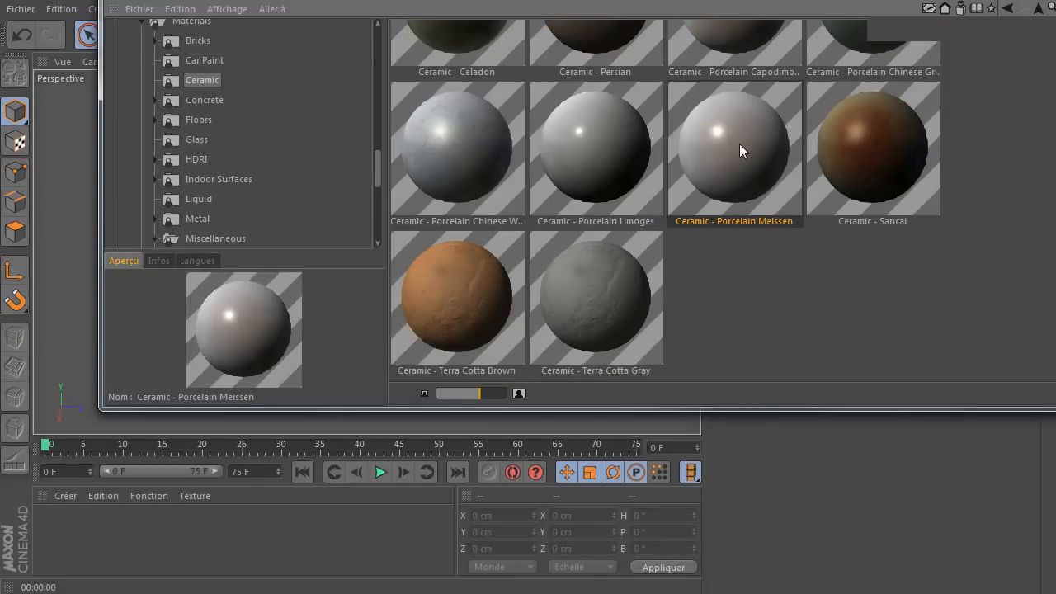
double_click(740, 145)
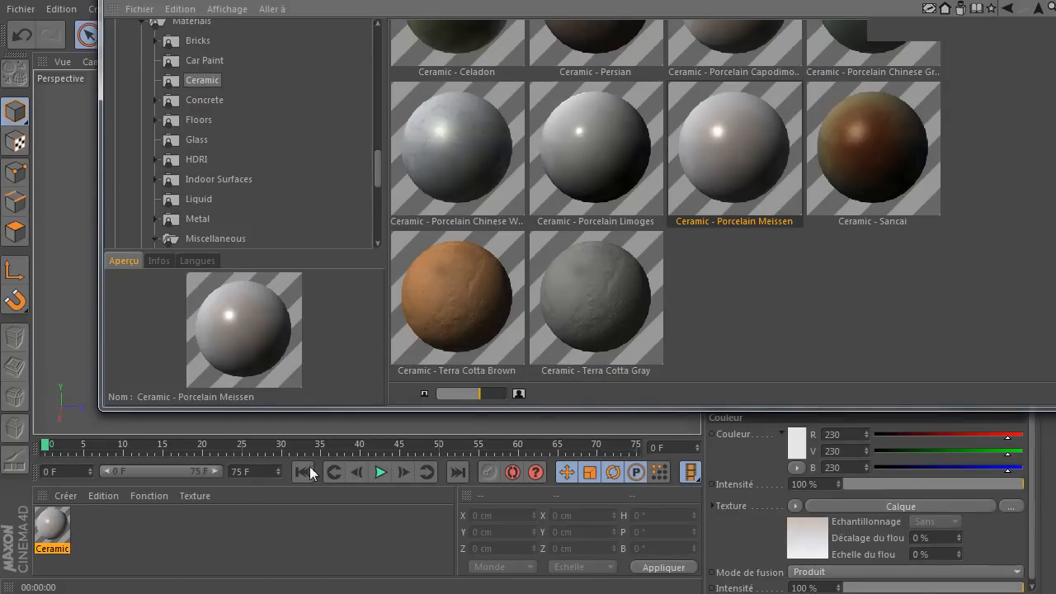
click(689, 432)
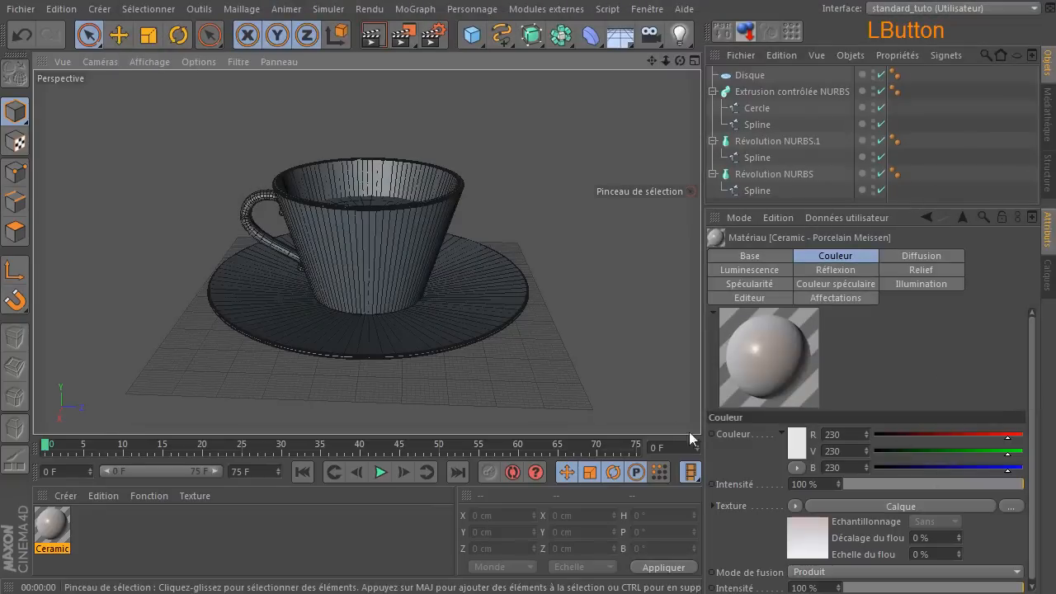
Open the Ceramic - Porcelain Meissen material in the material editor and enlarge the editor window.
click(54, 535)
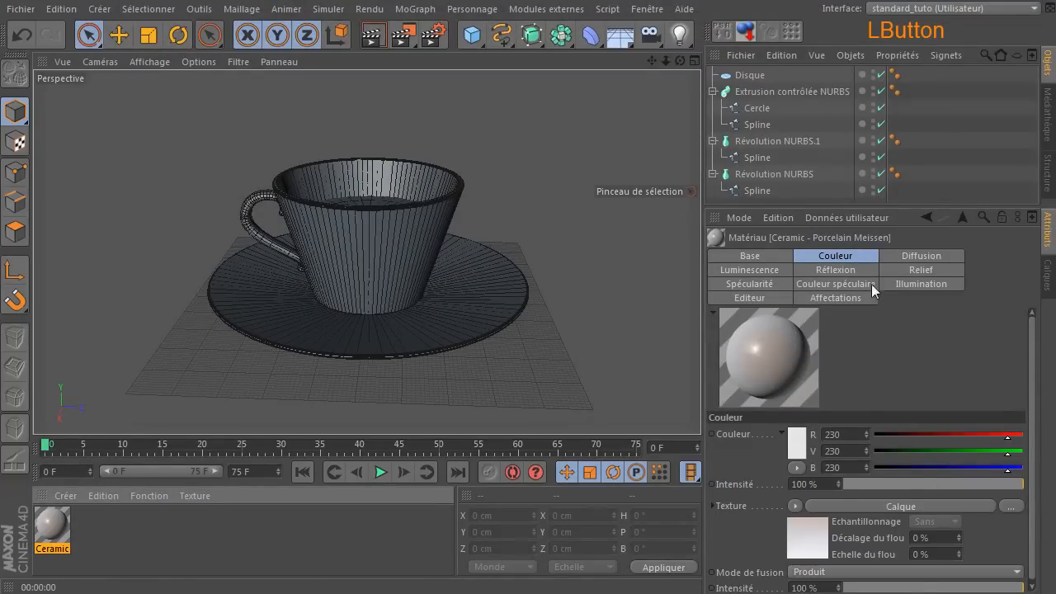
double_click(52, 528)
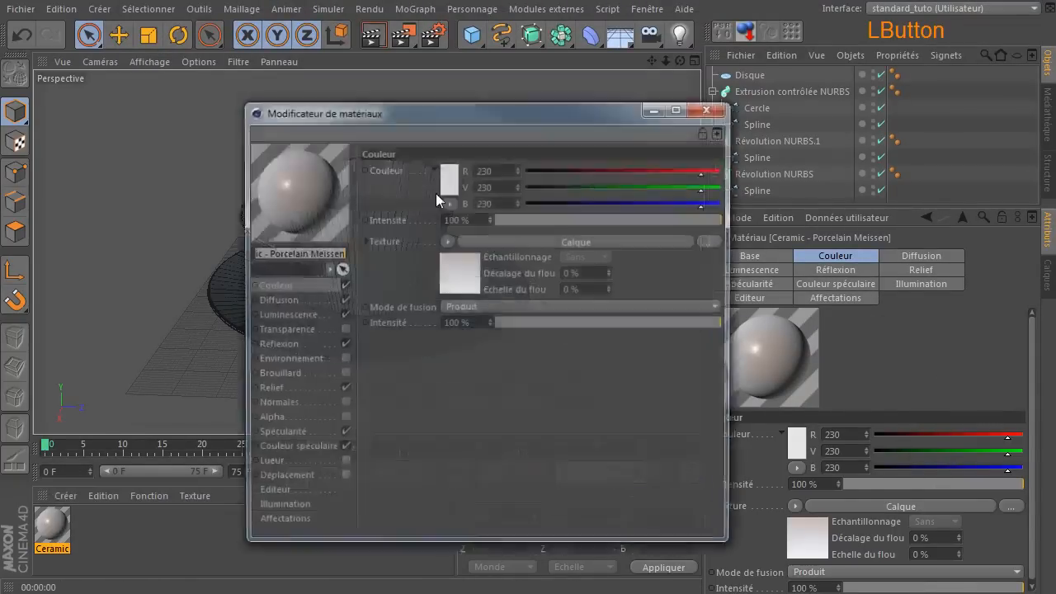
drag(409, 105, 290, 44)
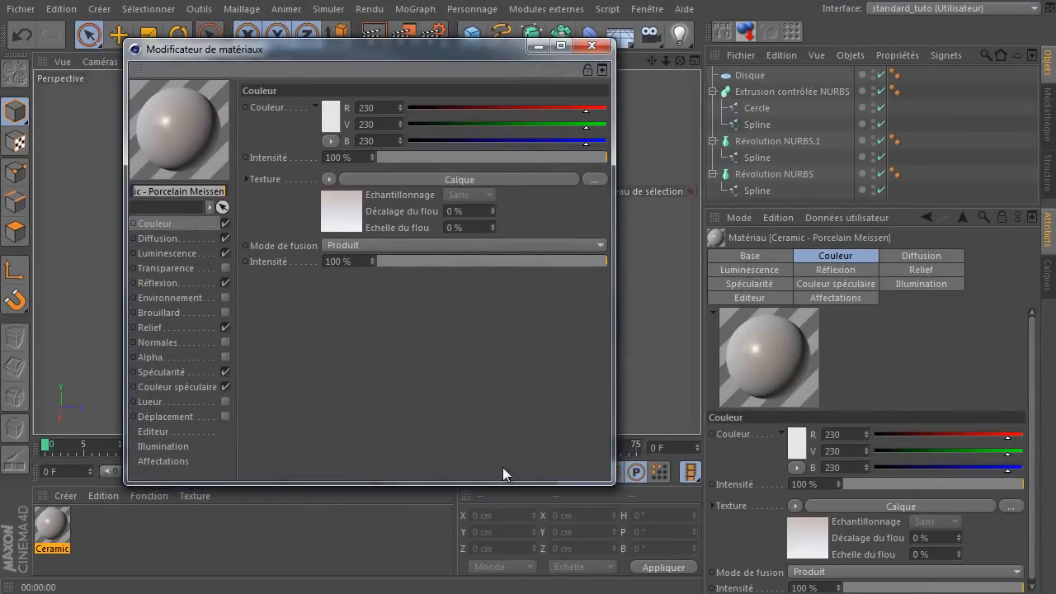
drag(615, 485, 748, 578)
Examine the Couleur channel's Calque texture, including the settings of its Bruit and Fresnel layers.
click(537, 183)
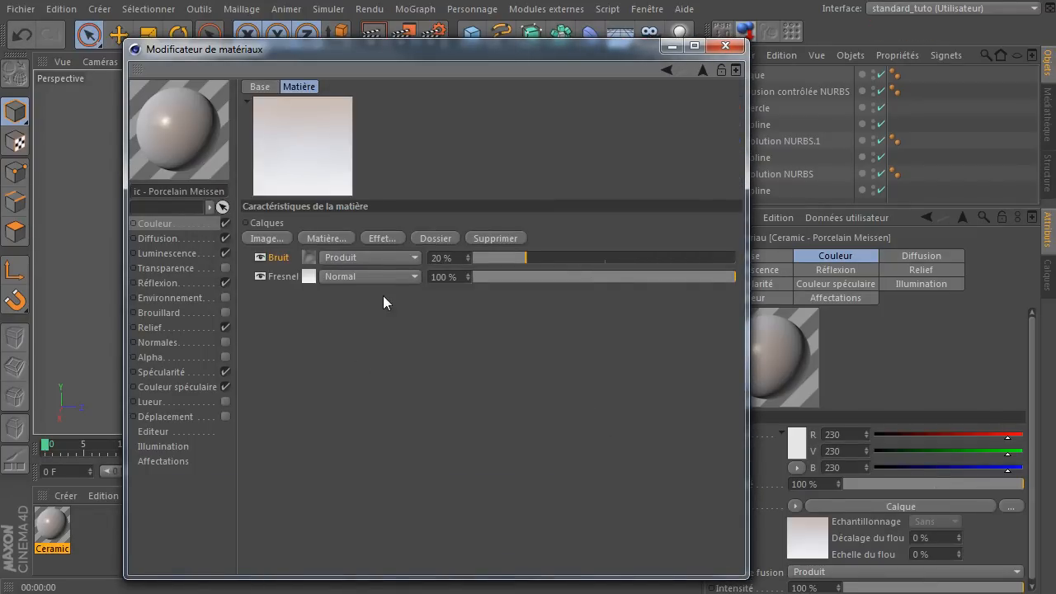
click(311, 258)
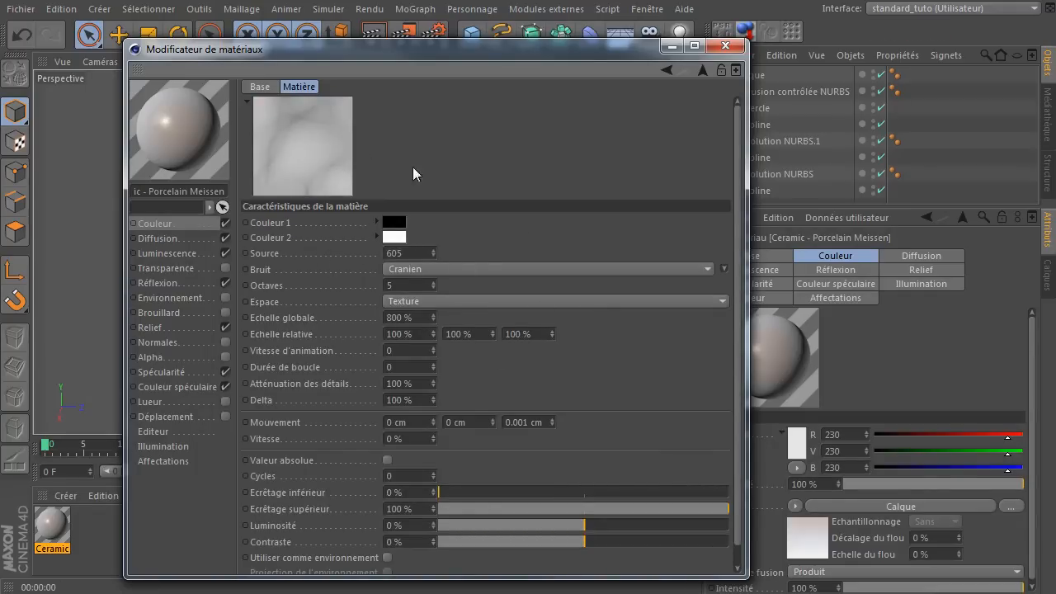
click(703, 70)
click(311, 277)
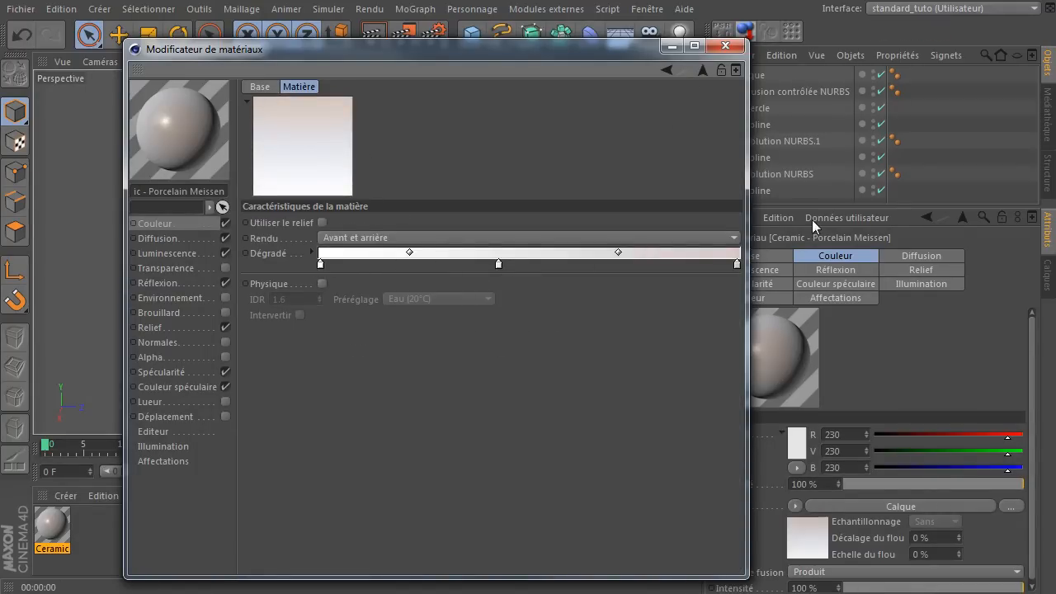
click(703, 70)
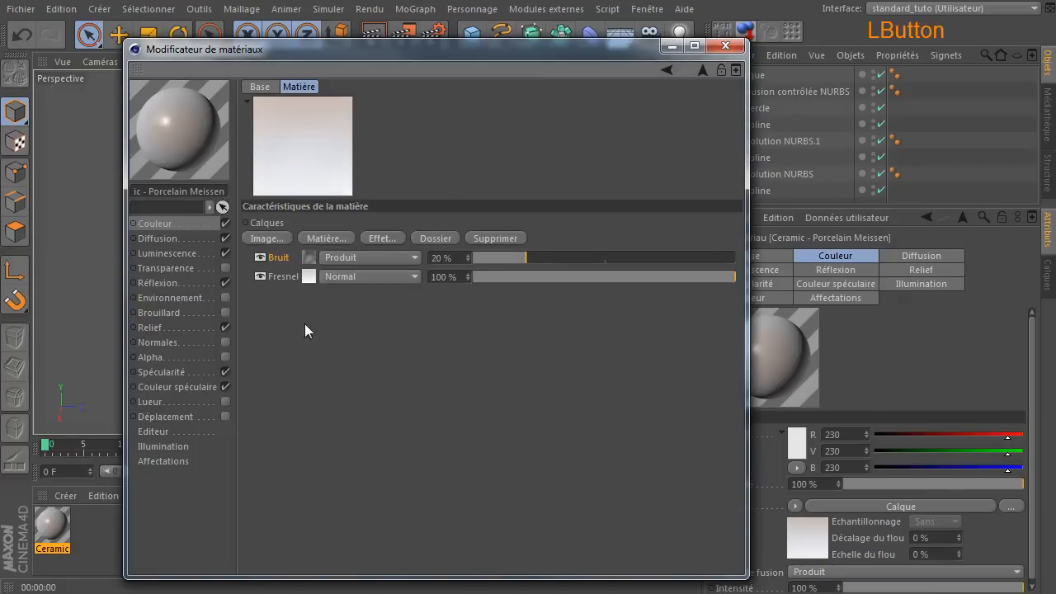
click(192, 223)
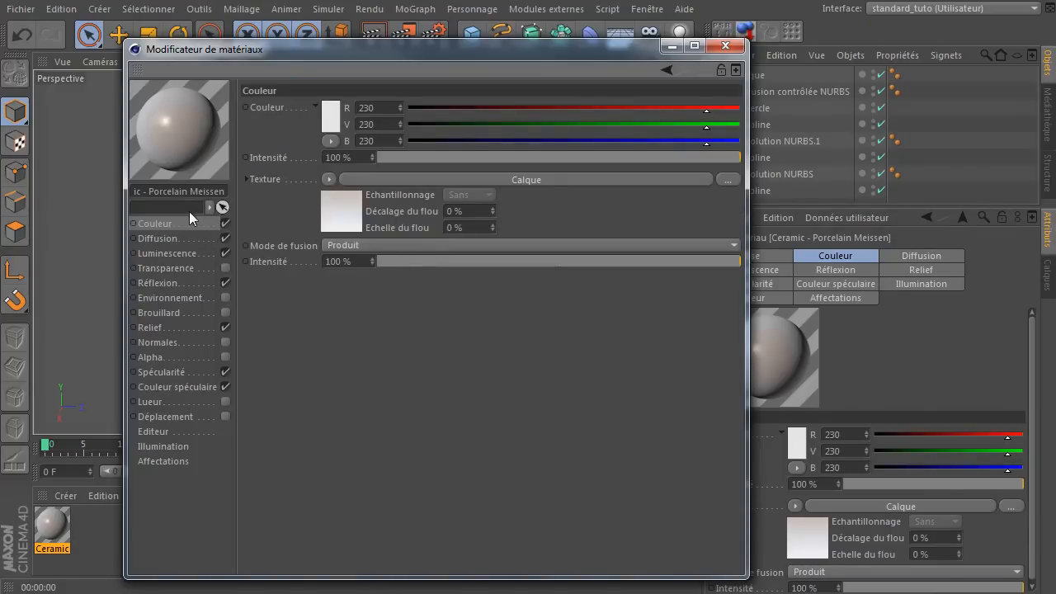
Examine the noise settings of the texture in the material's Diffusion channel.
click(164, 238)
click(573, 174)
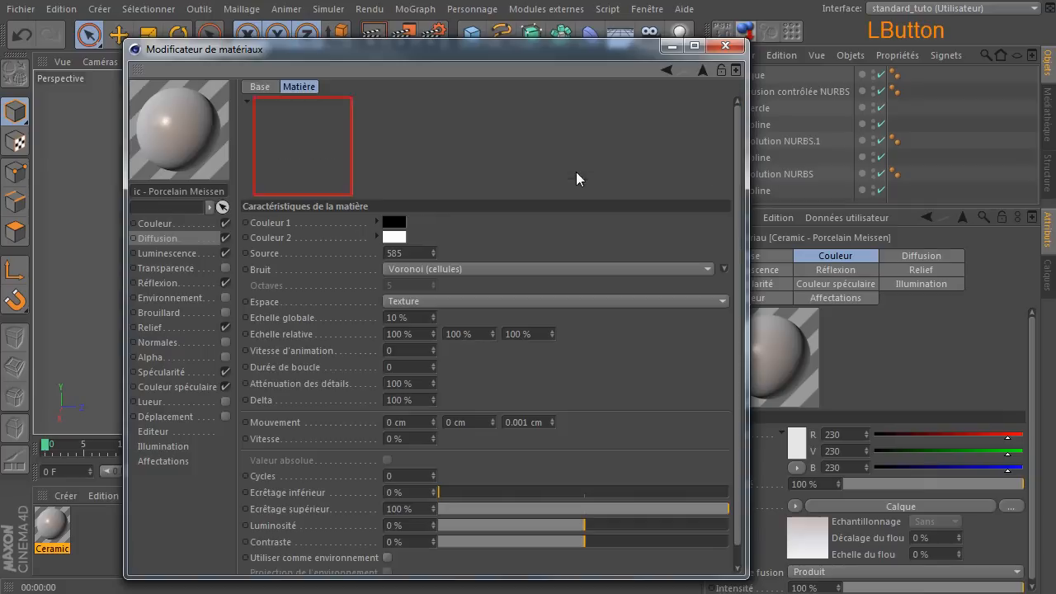
scroll(726, 250, up, 1)
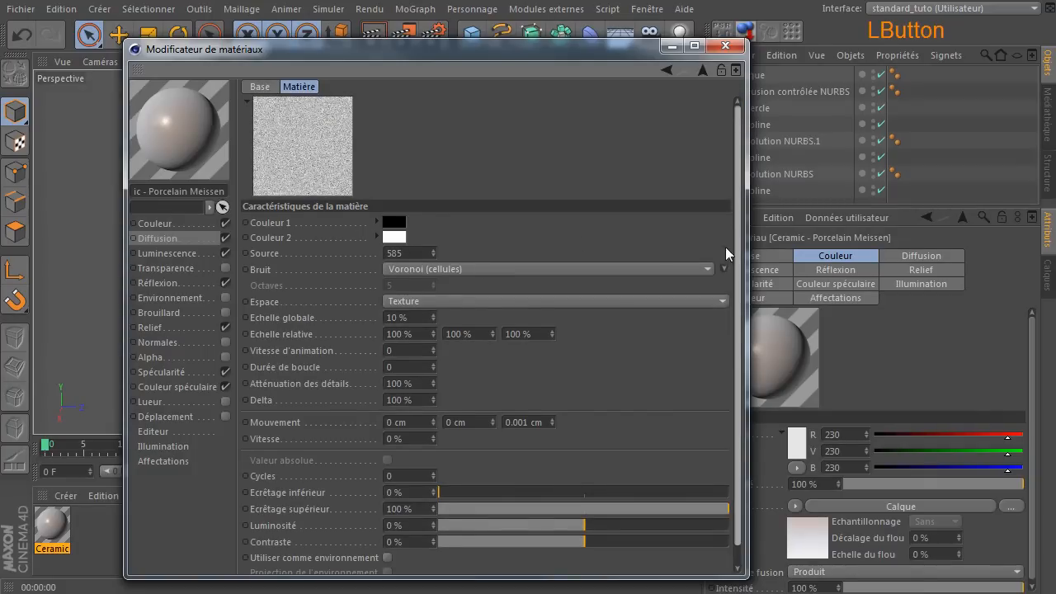
click(175, 238)
Examine the Luminescence channel's Calque texture, including the settings of its Fresnel and ChanLum layers.
click(178, 254)
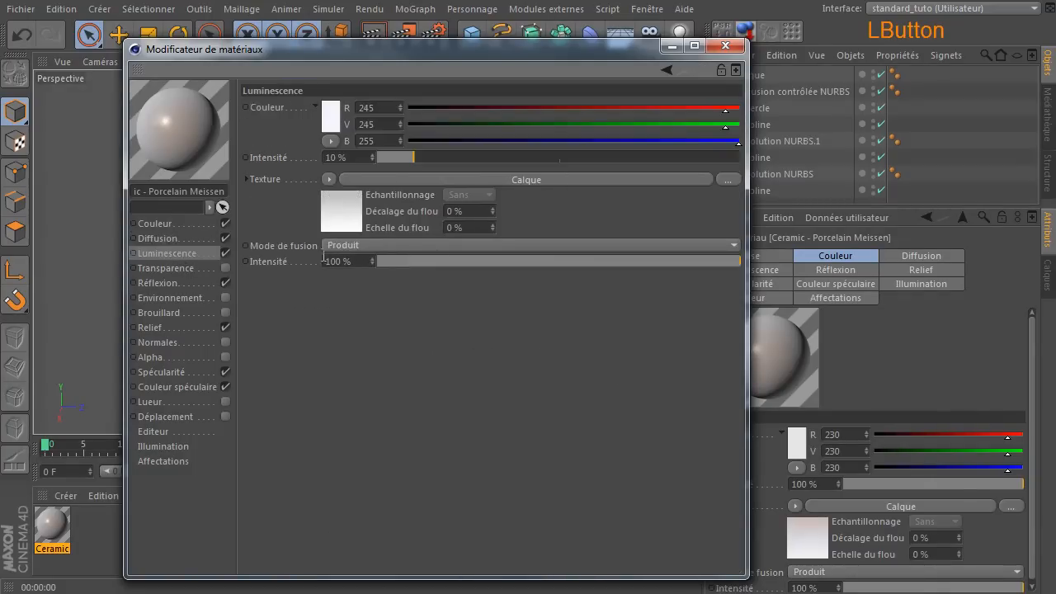
click(476, 173)
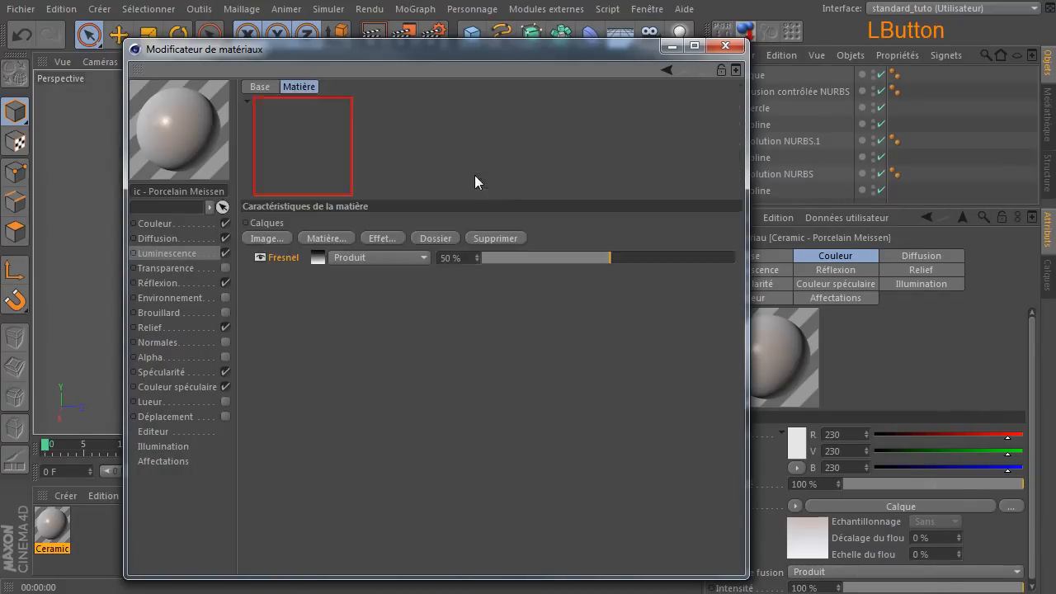
click(320, 258)
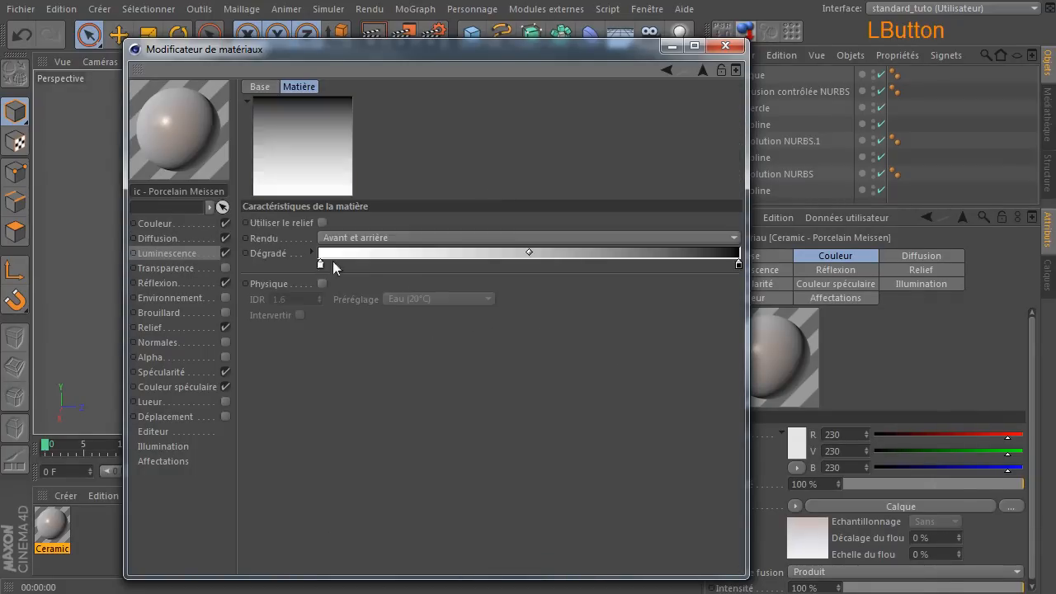
click(701, 69)
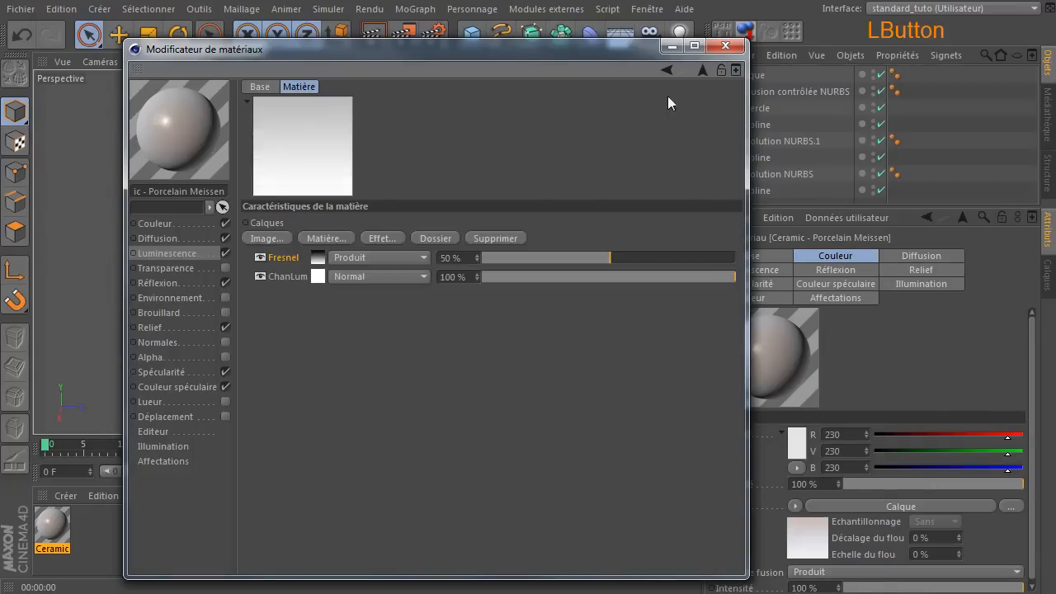
click(320, 276)
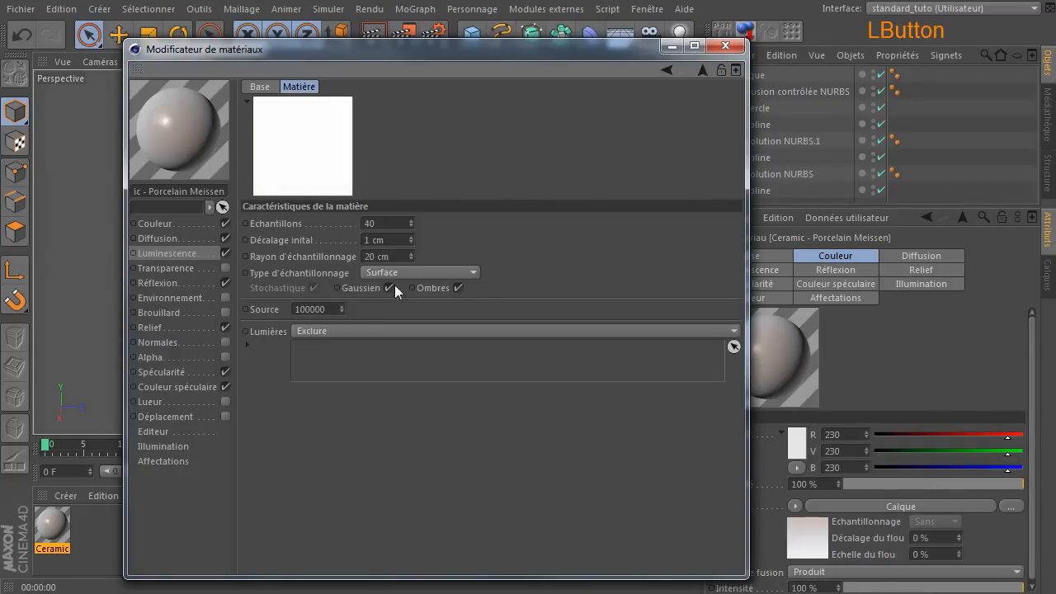
click(702, 70)
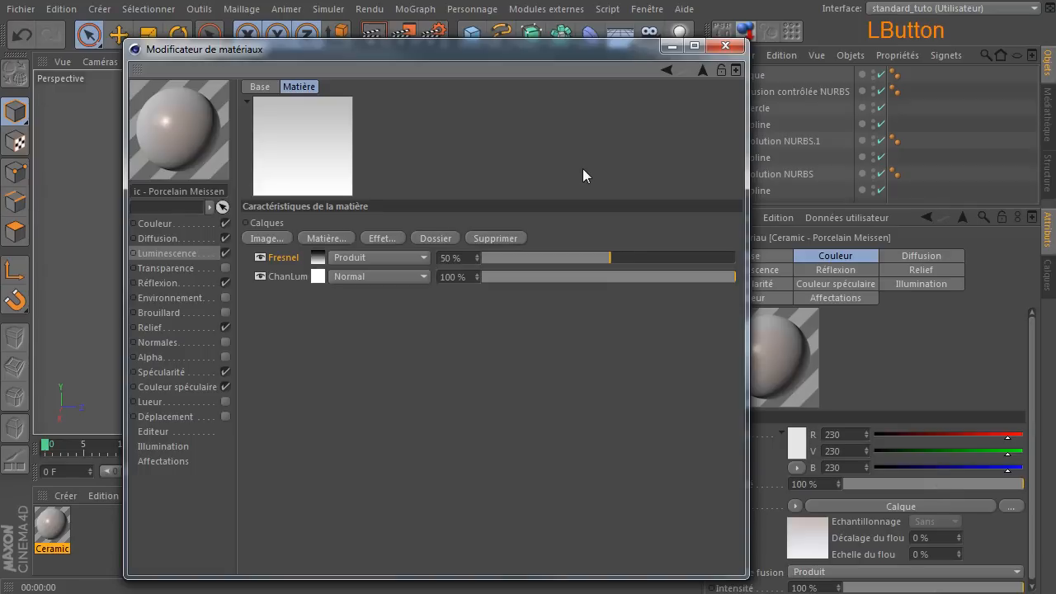
Examine the Fresnel texture of the material's Réflexion channel and the Bruit texture settings of its Relief channel.
click(180, 283)
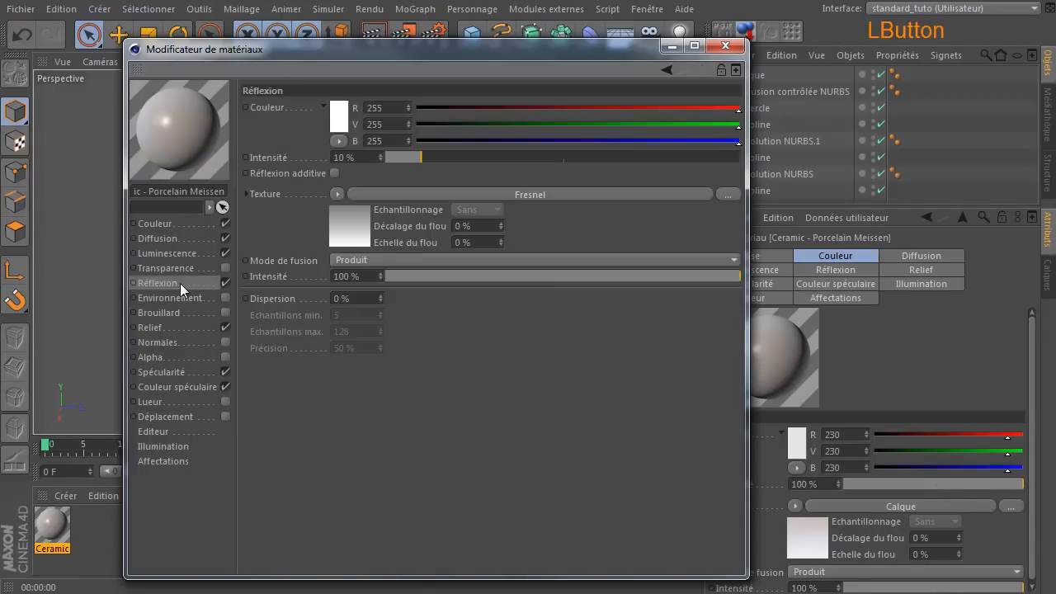
click(477, 195)
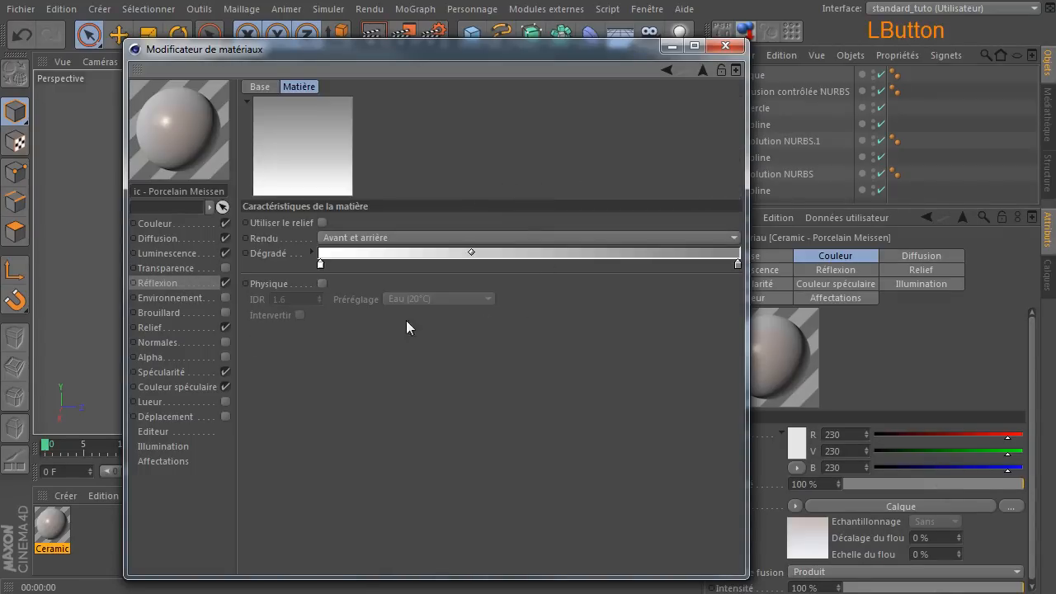
click(181, 329)
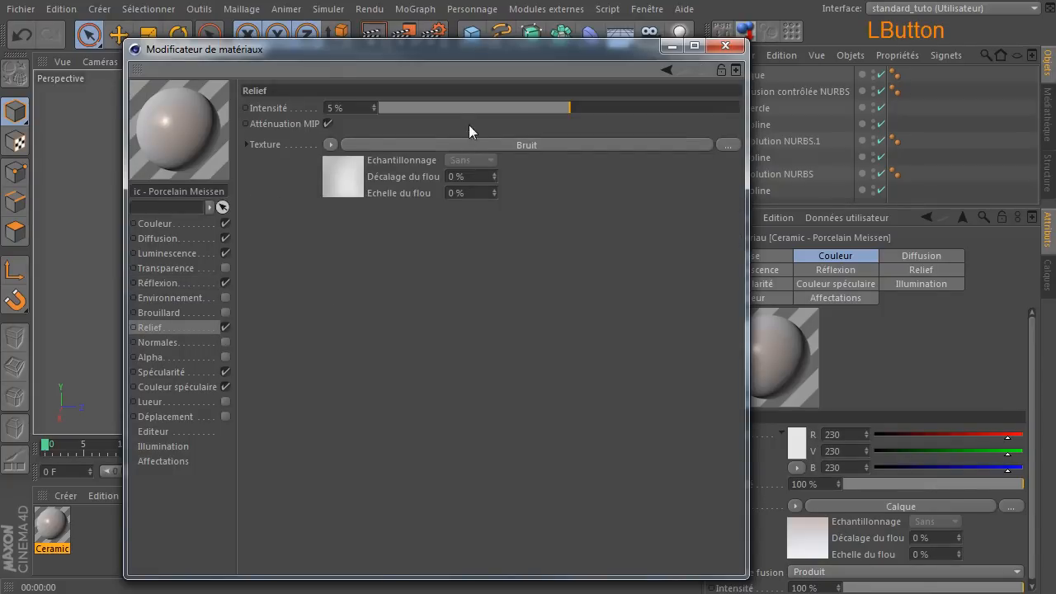
click(436, 143)
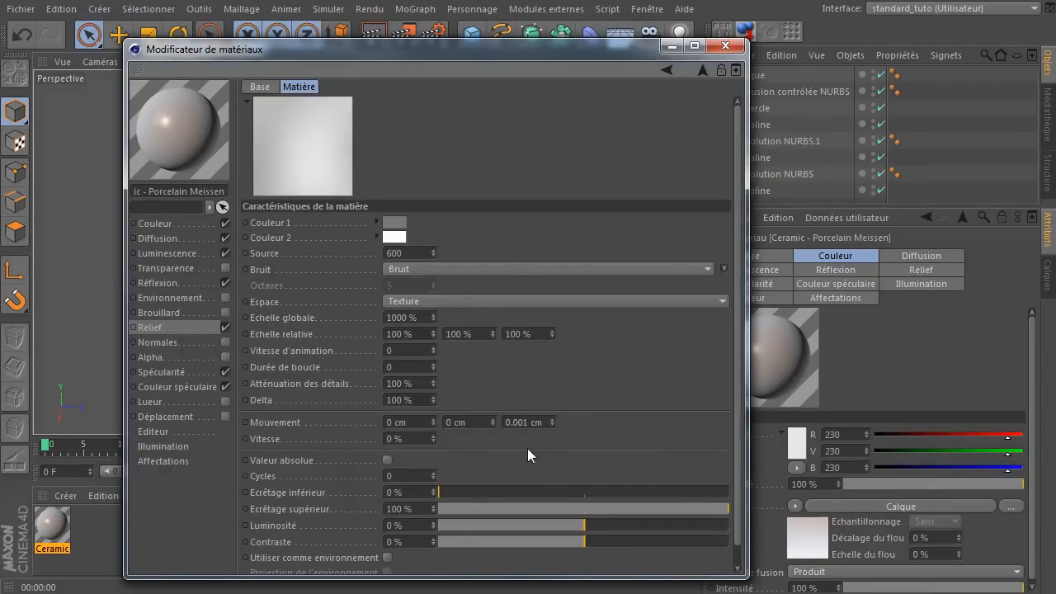
drag(738, 355, 740, 404)
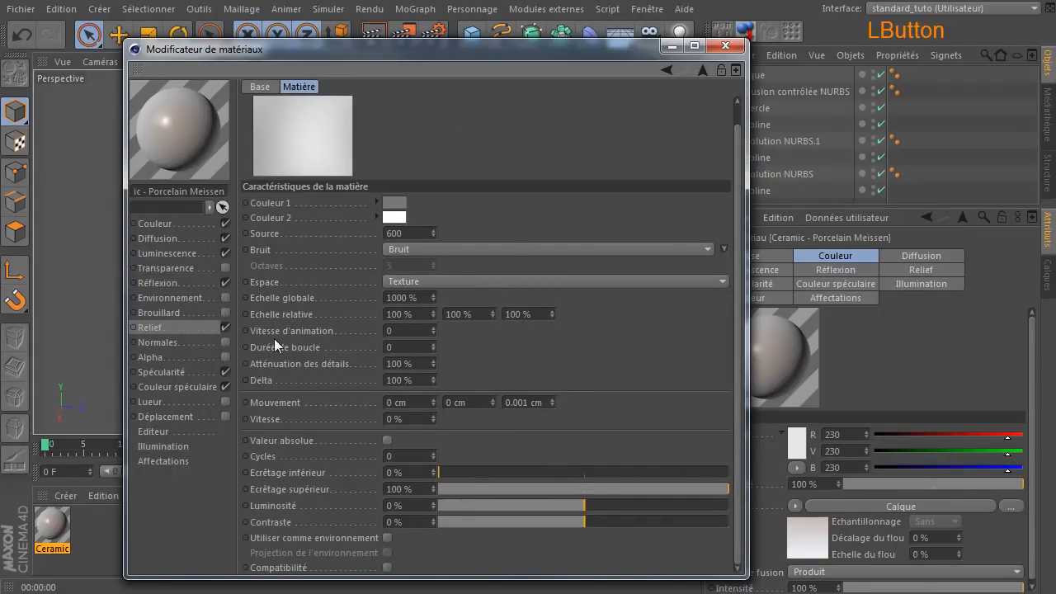
Examine the Spécularité and Couleur spéculaire channels, including the specular colour, and close the material editor.
click(166, 373)
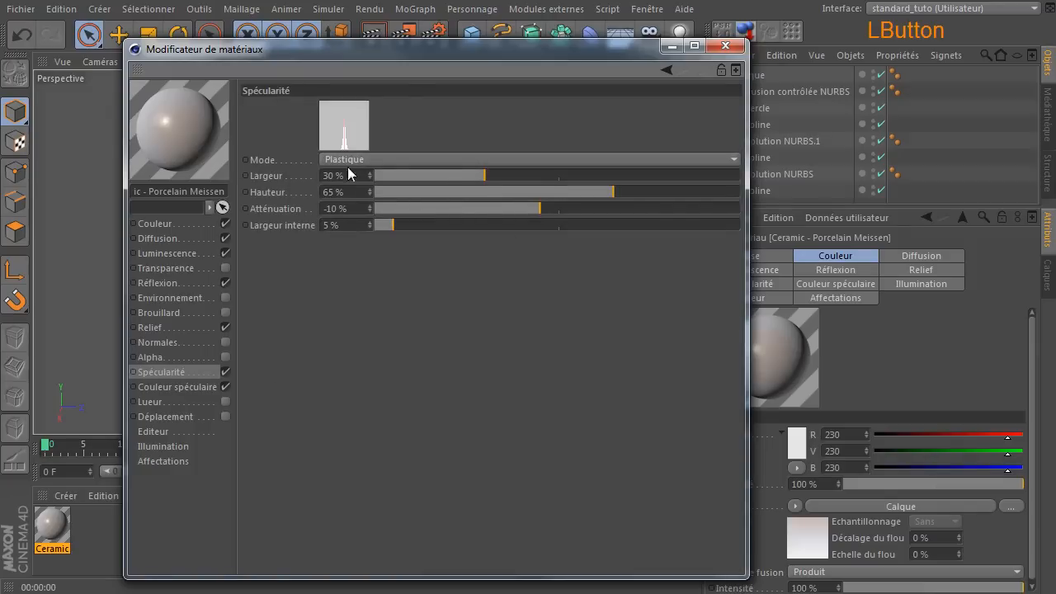
click(178, 388)
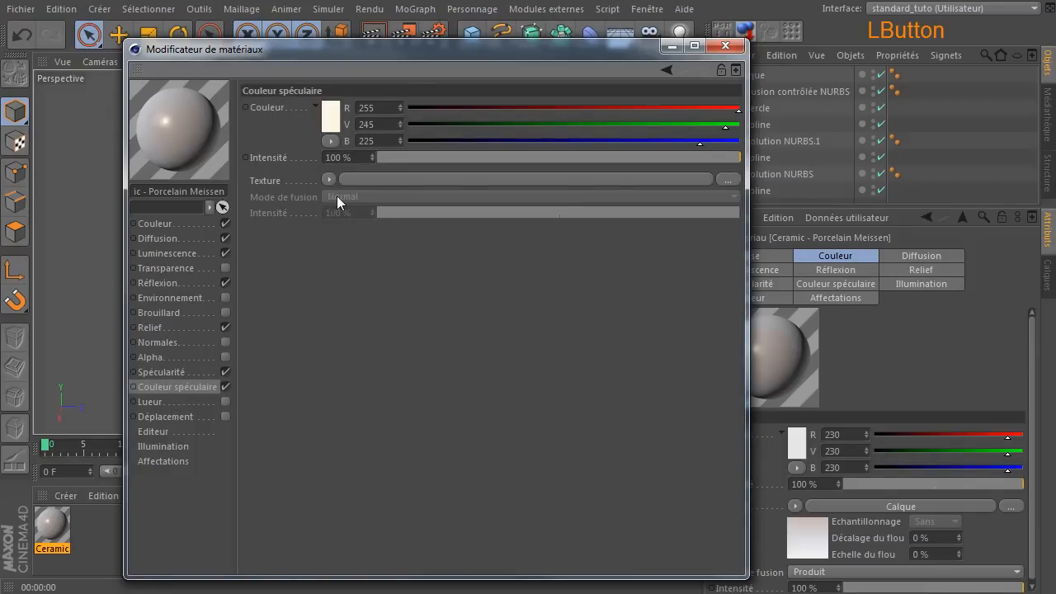
click(332, 115)
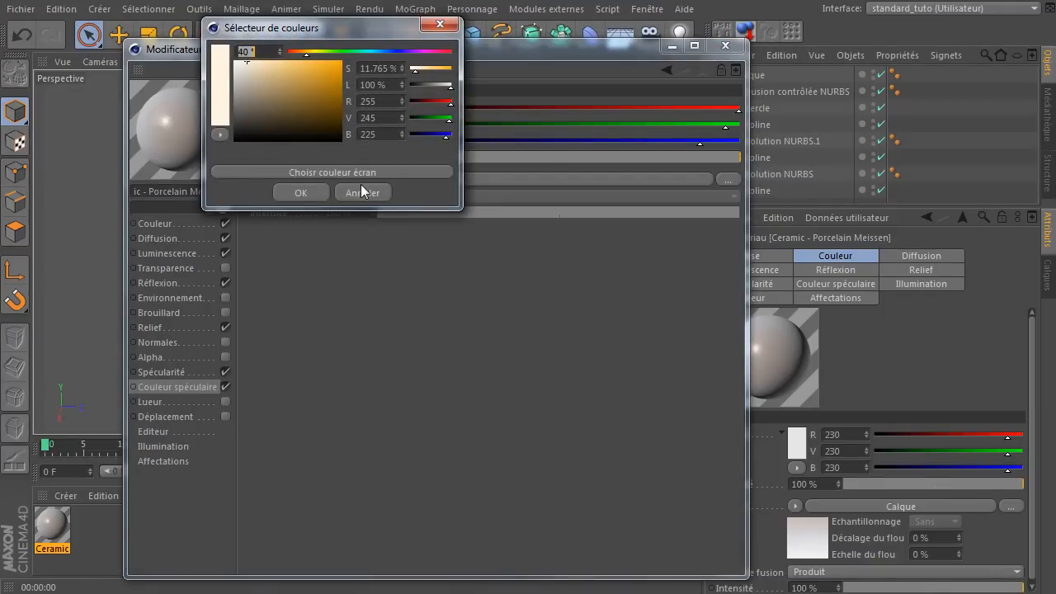
click(361, 192)
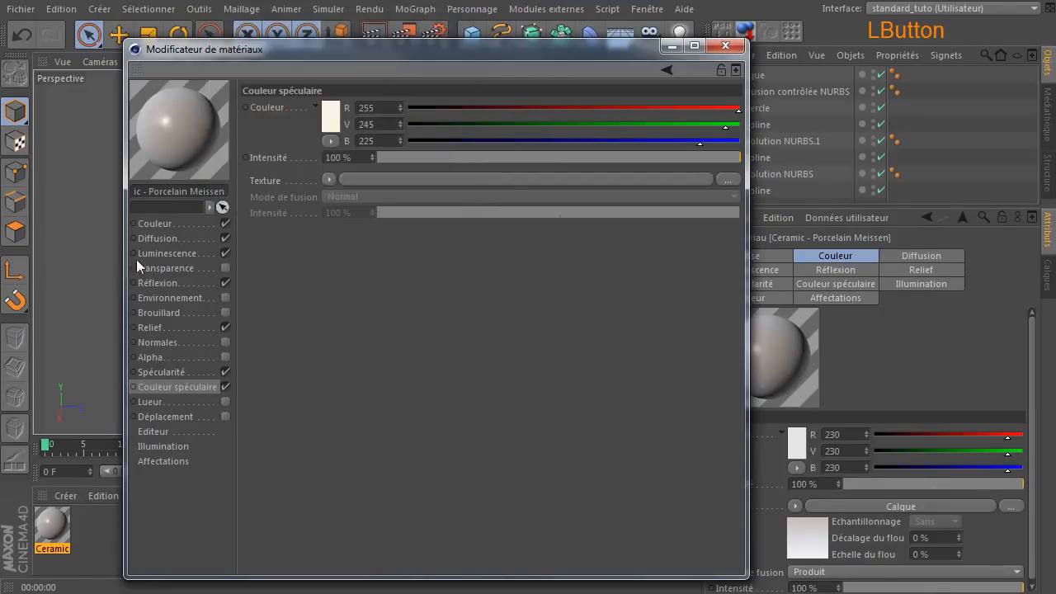
click(725, 45)
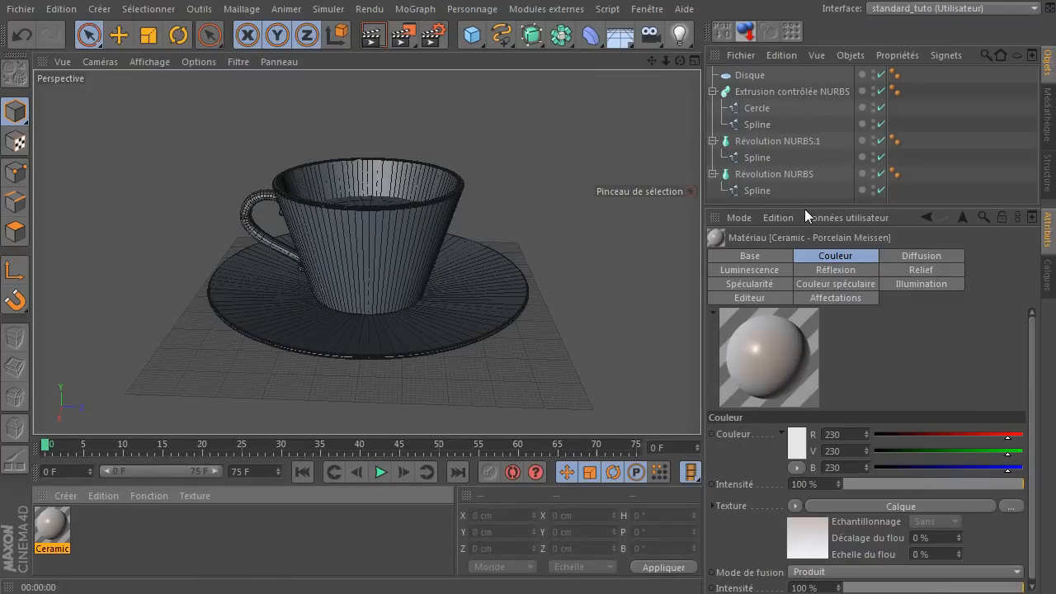
Enlarge the object list and rename the saucer's Révolution NURBS object as soucoupe.
drag(804, 209, 794, 233)
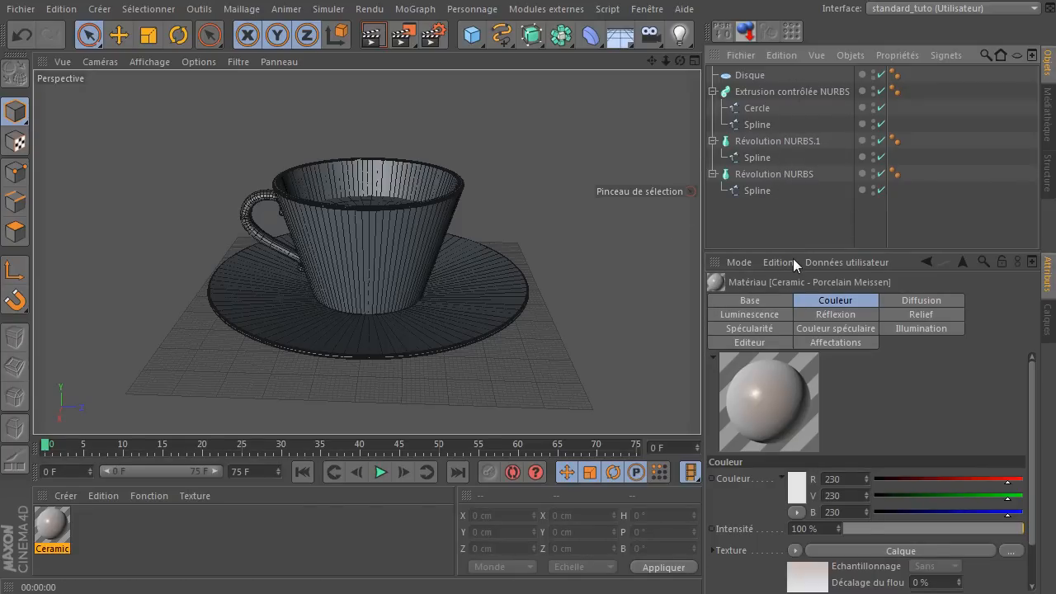
click(754, 177)
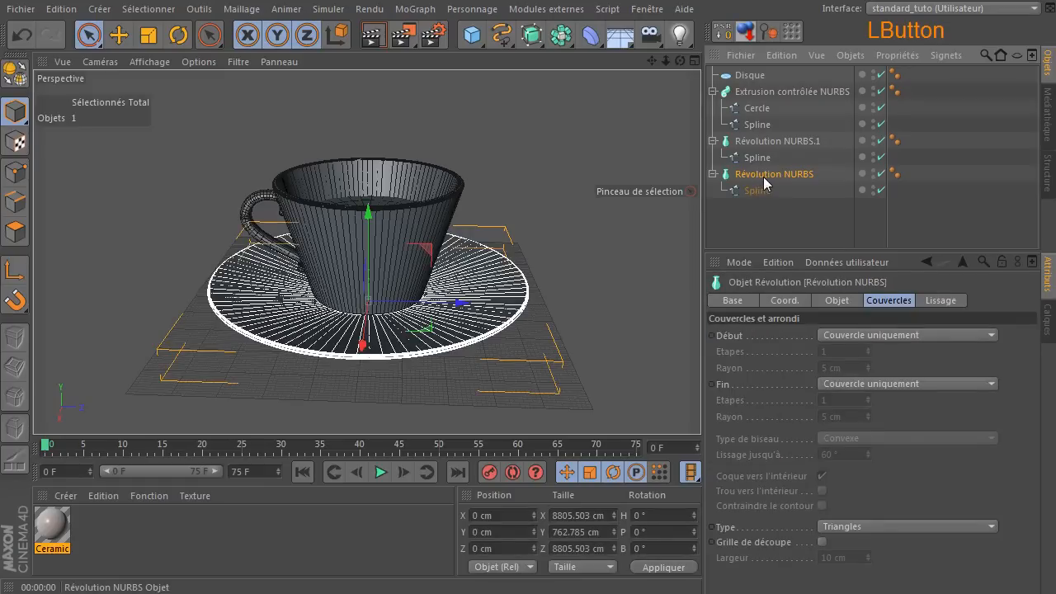
double_click(764, 175)
text(soucoupe)
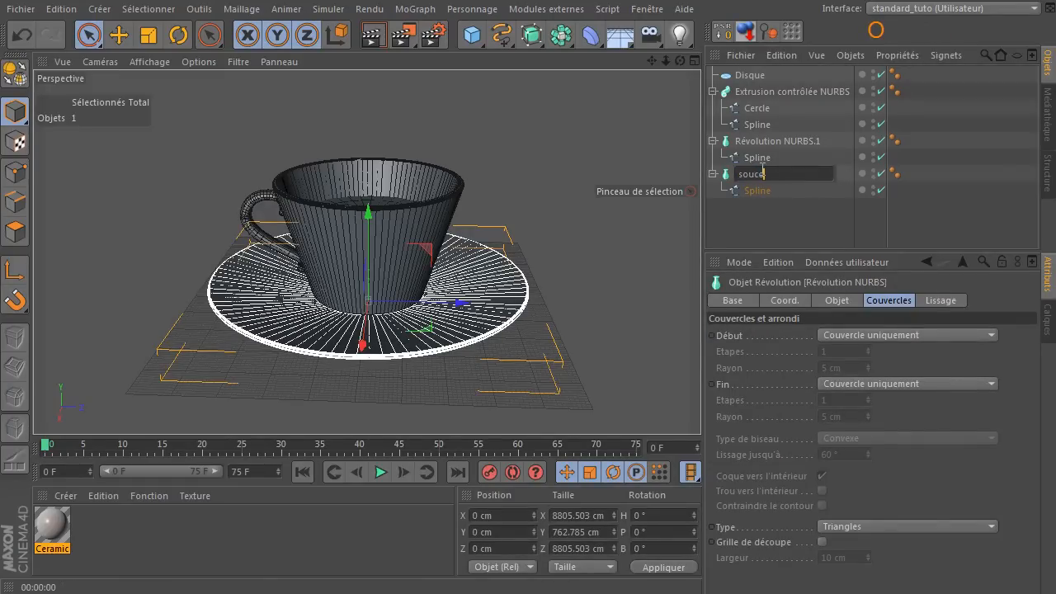
key(Return)
Rename the cup's Révolution NURBS.1 object as tasse.
click(794, 139)
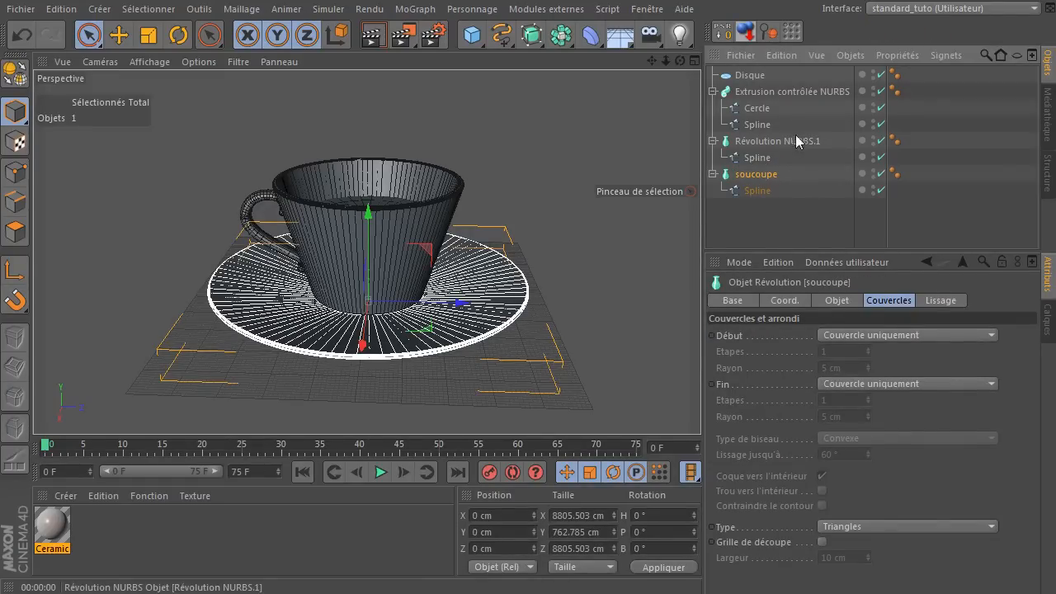
double_click(785, 142)
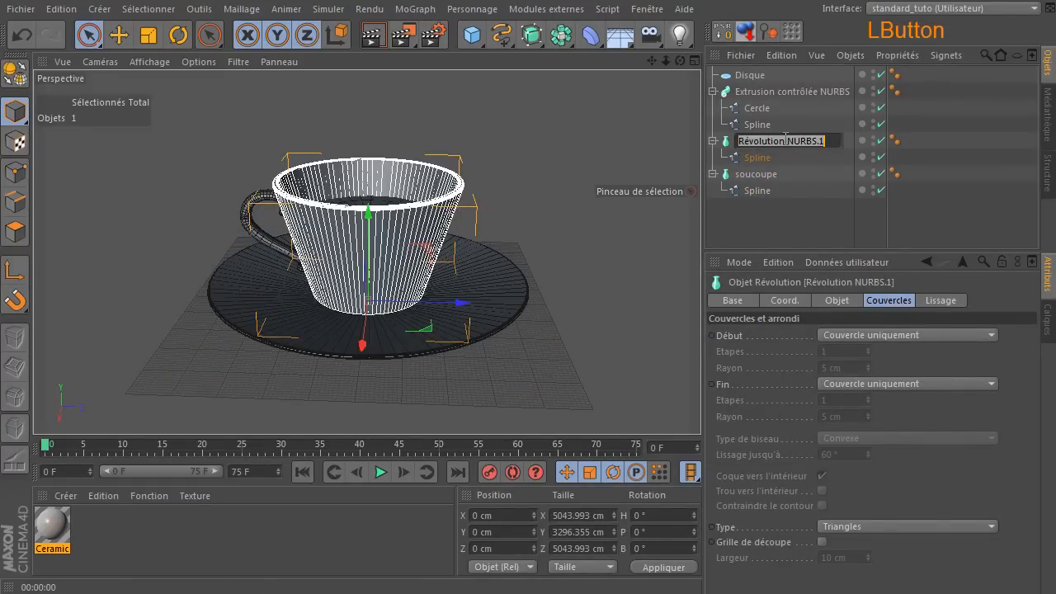
text(tasse)
key(Return)
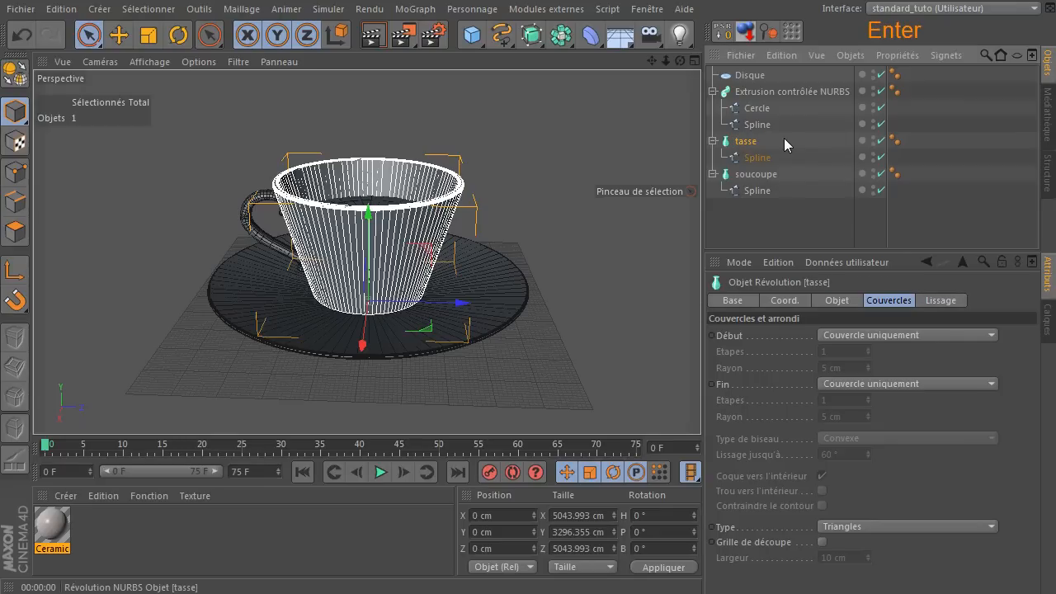
Rename the handle's Extrusion contrôlée NURBS object as anse.
double_click(776, 91)
key(shift+End)
key(Home)
key(shift+End)
text(anse)
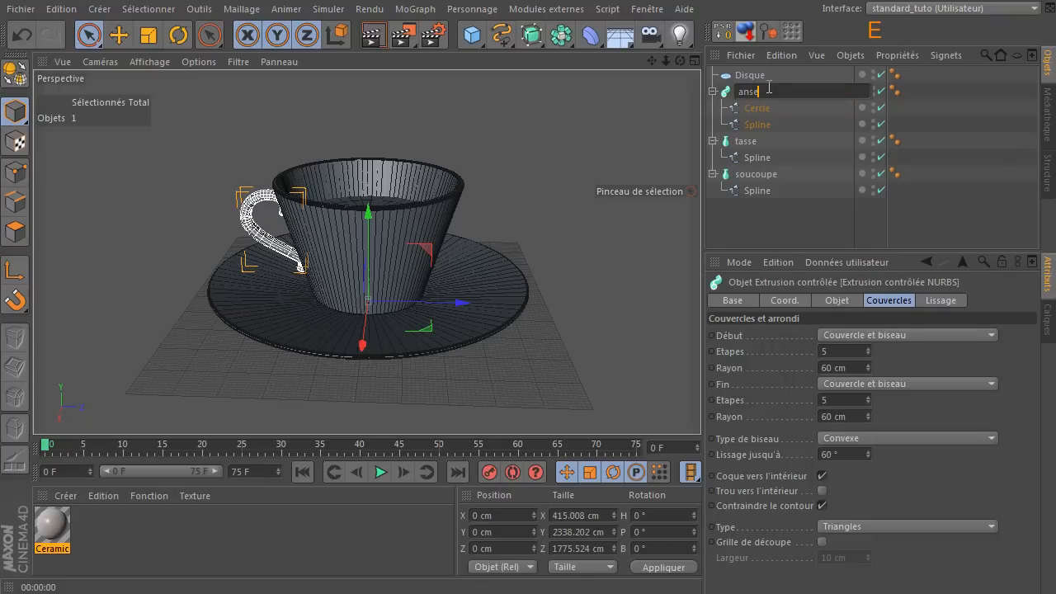
key(Return)
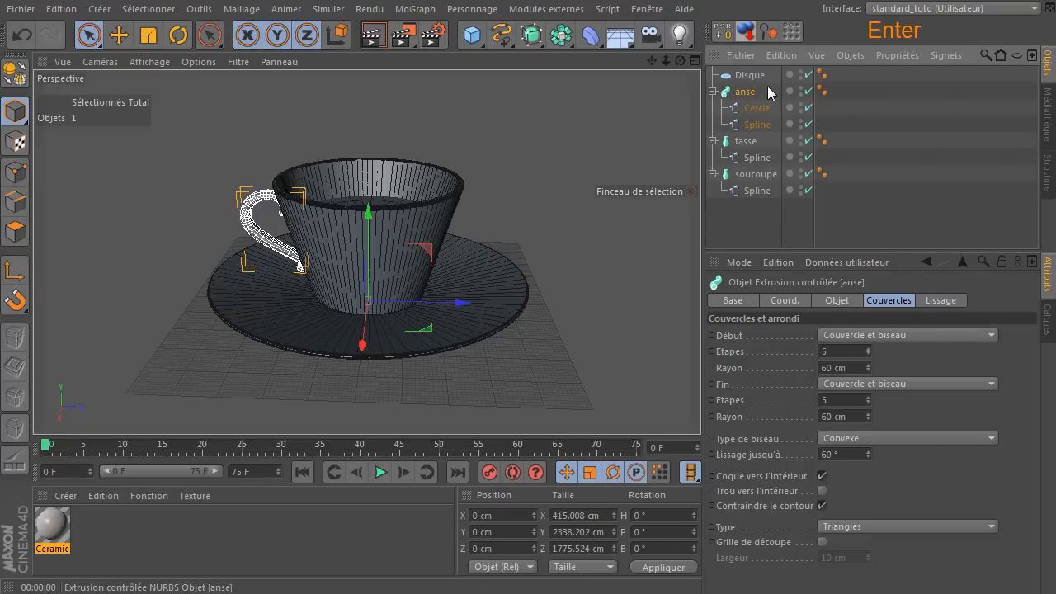
click(756, 78)
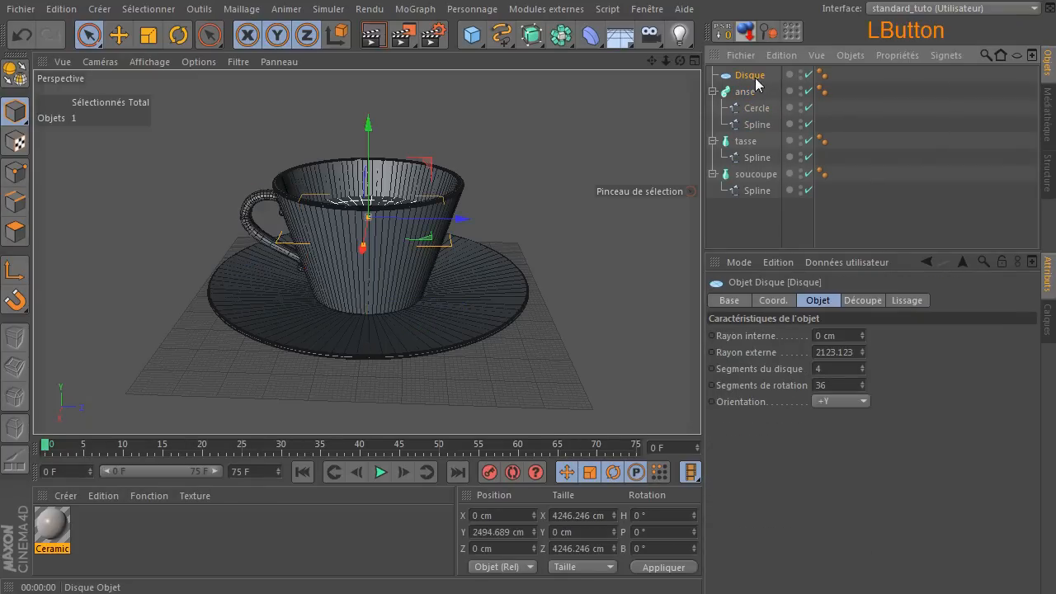
key(F2)
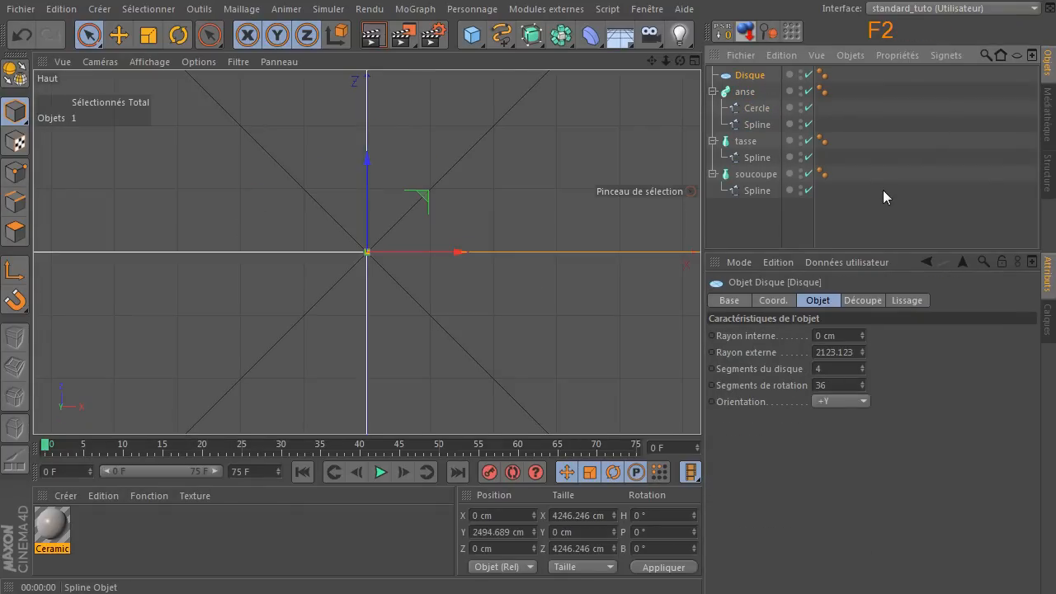
click(118, 146)
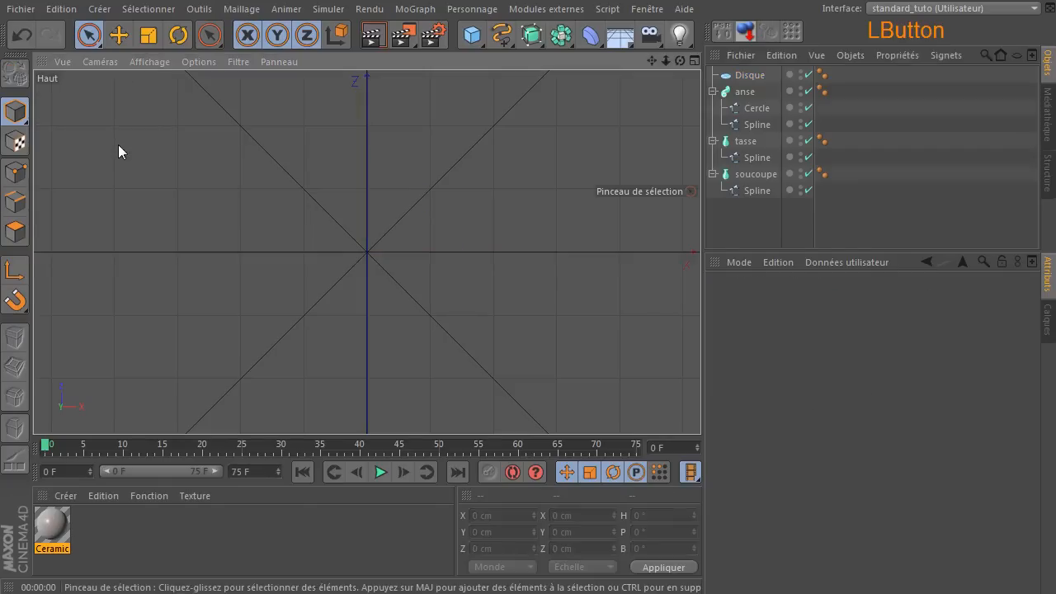
middle_click(628, 89)
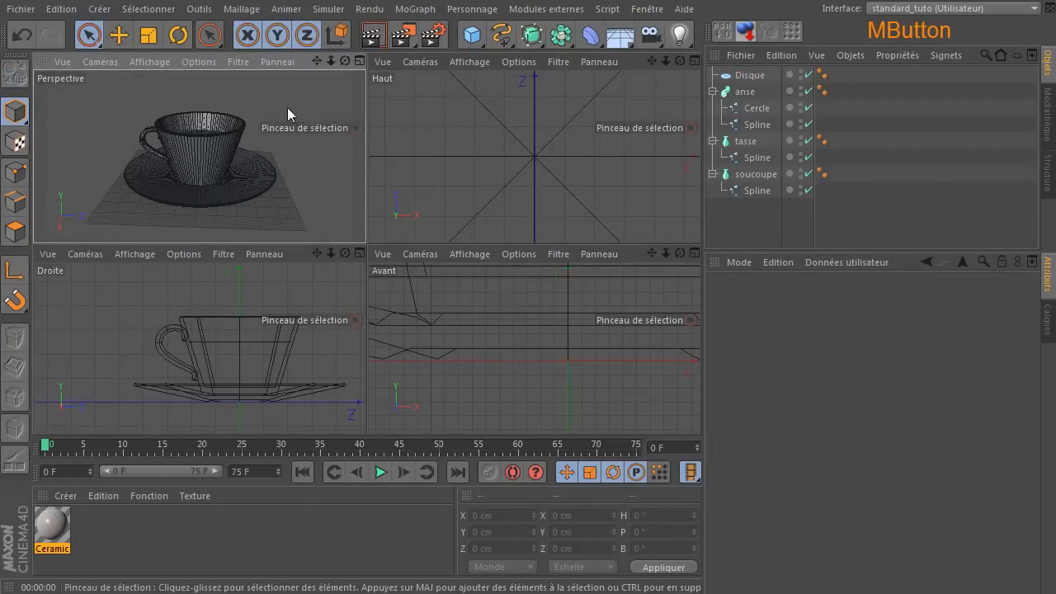
middle_click(289, 107)
Rename the Disque object inside the cup as surface café and clear the selection.
click(761, 75)
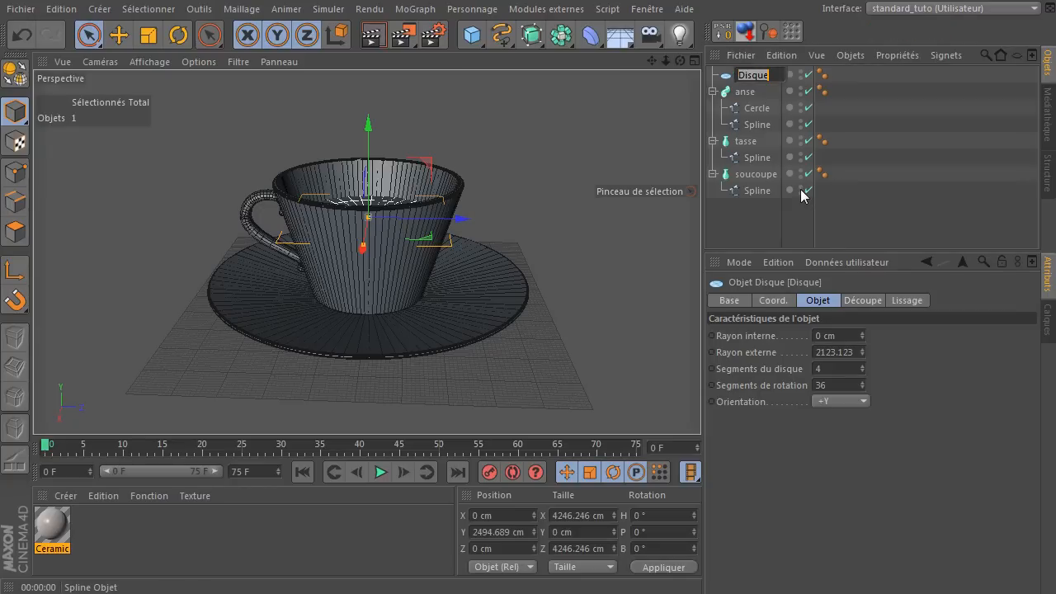
text(surface café)
key(Return)
click(750, 208)
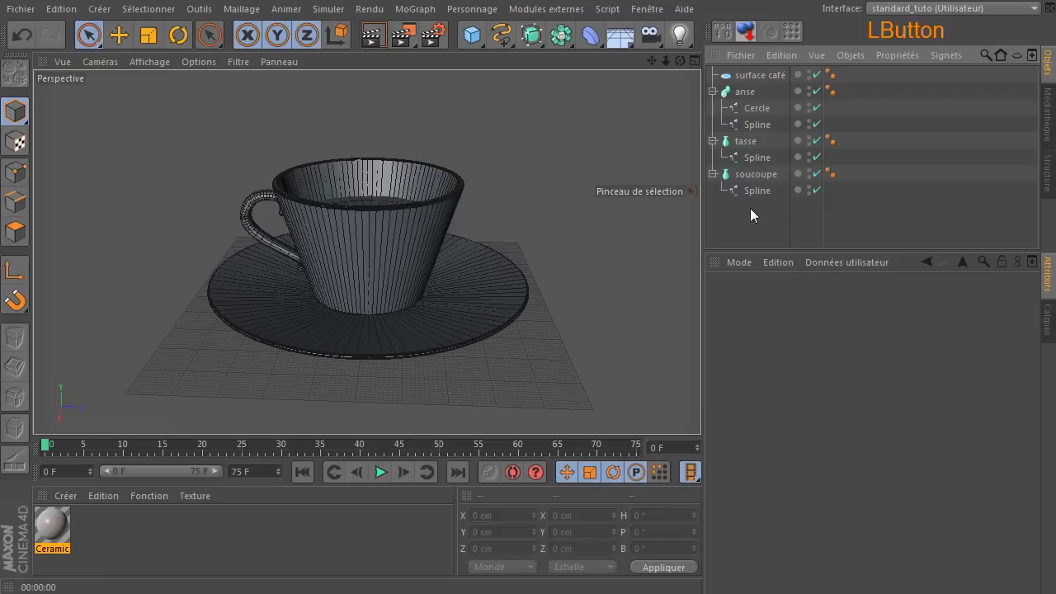
Group the anse, tasse and soucoupe objects and name the group tasse de café.
click(745, 91)
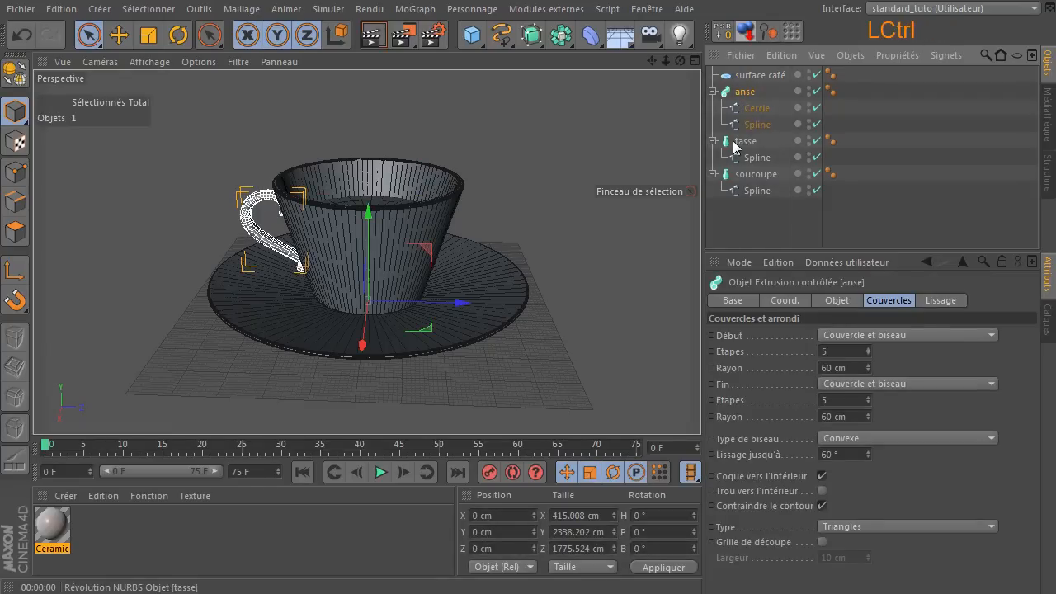
ctrl+click(746, 141)
ctrl+click(769, 175)
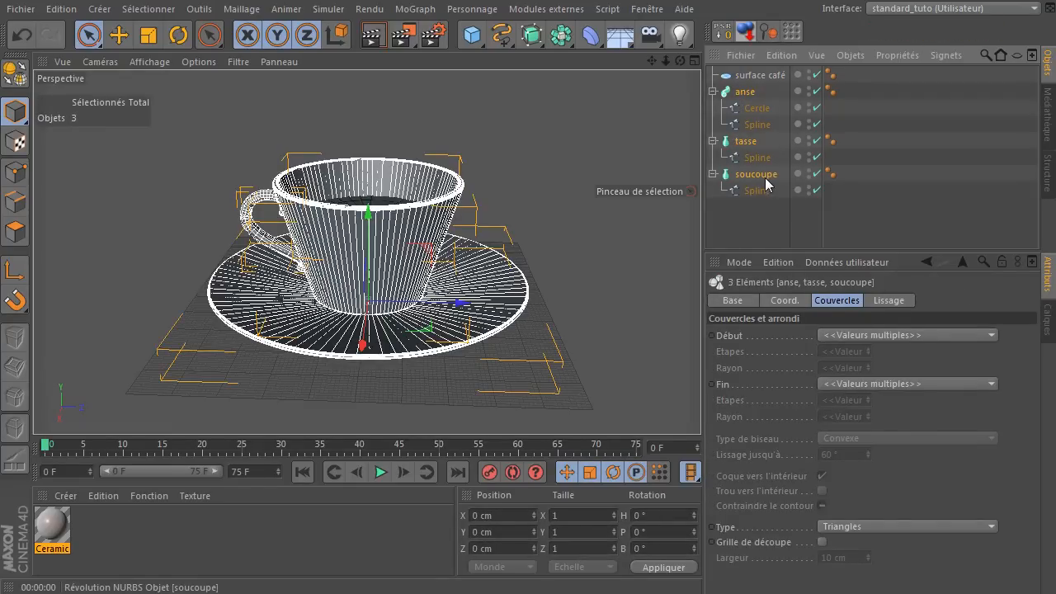
key(alt+g)
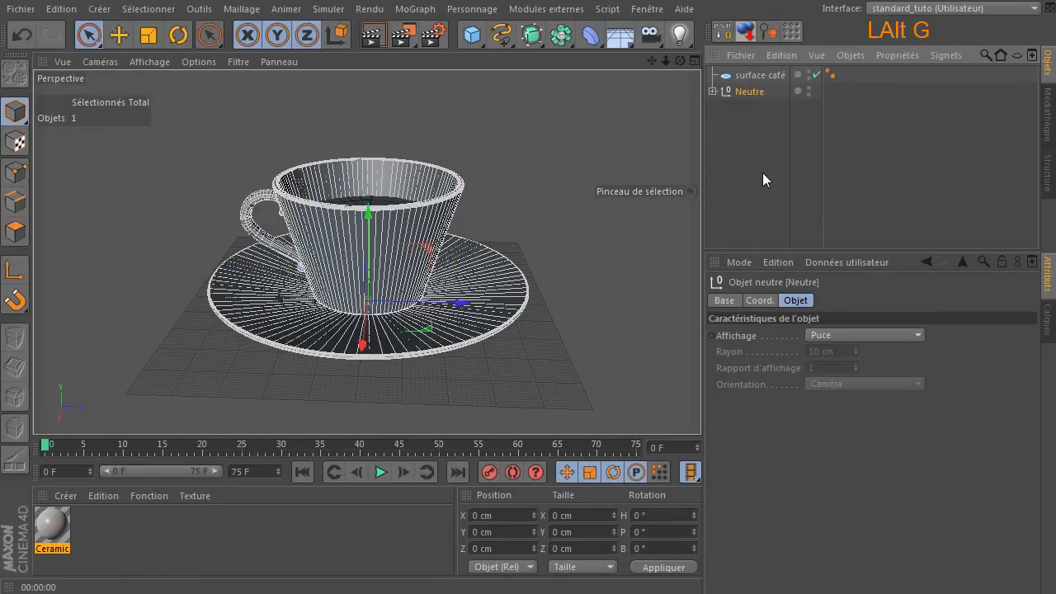
double_click(746, 92)
text(tas)
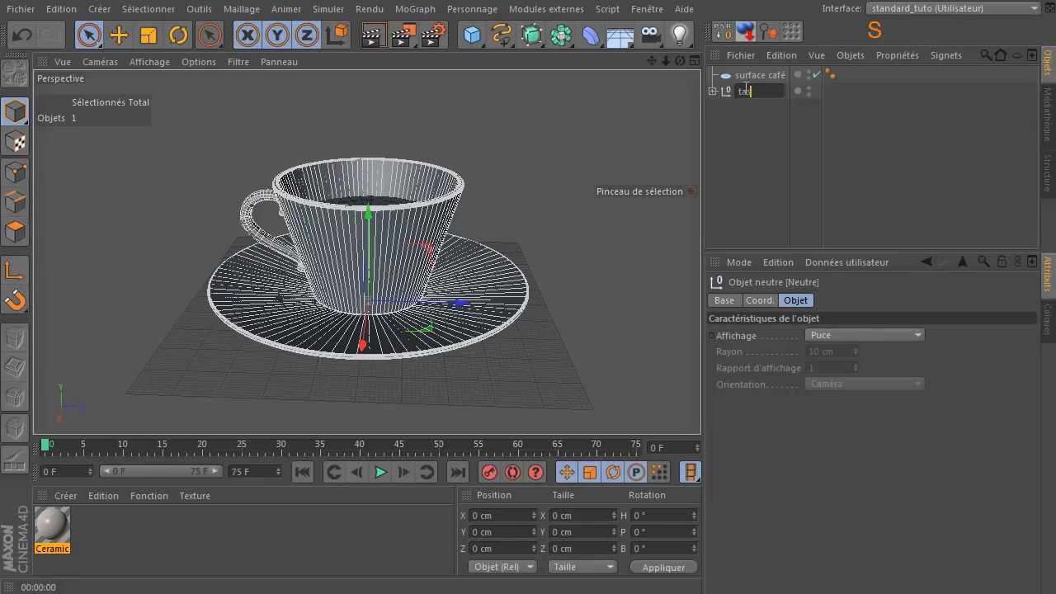
text(se de café)
key(Return)
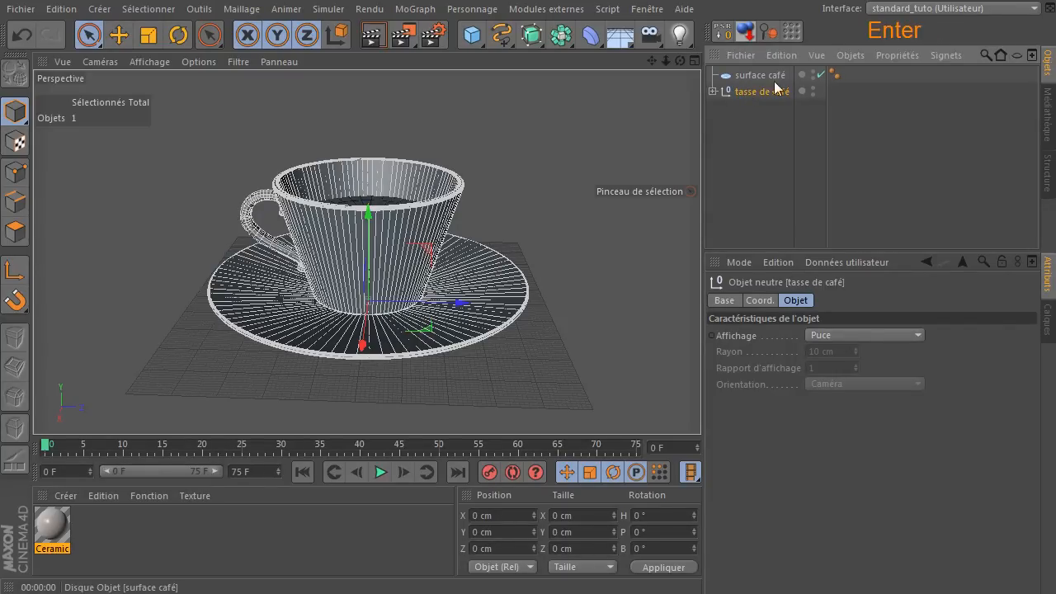
double_click(769, 92)
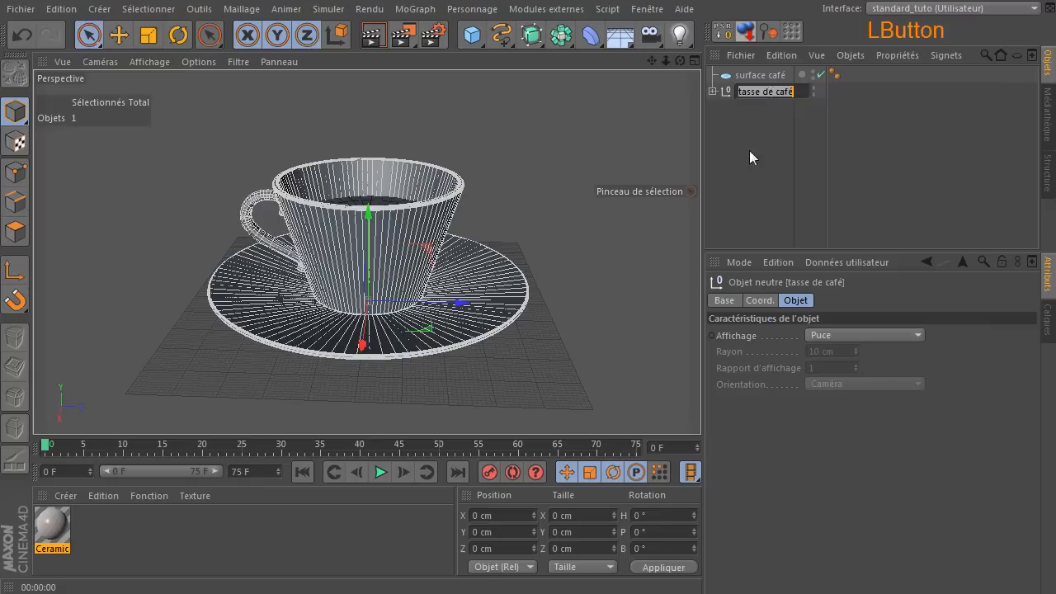
Collapse the anse, tasse and soucoupe hierarchies and move surface café into the tasse de café group.
click(753, 74)
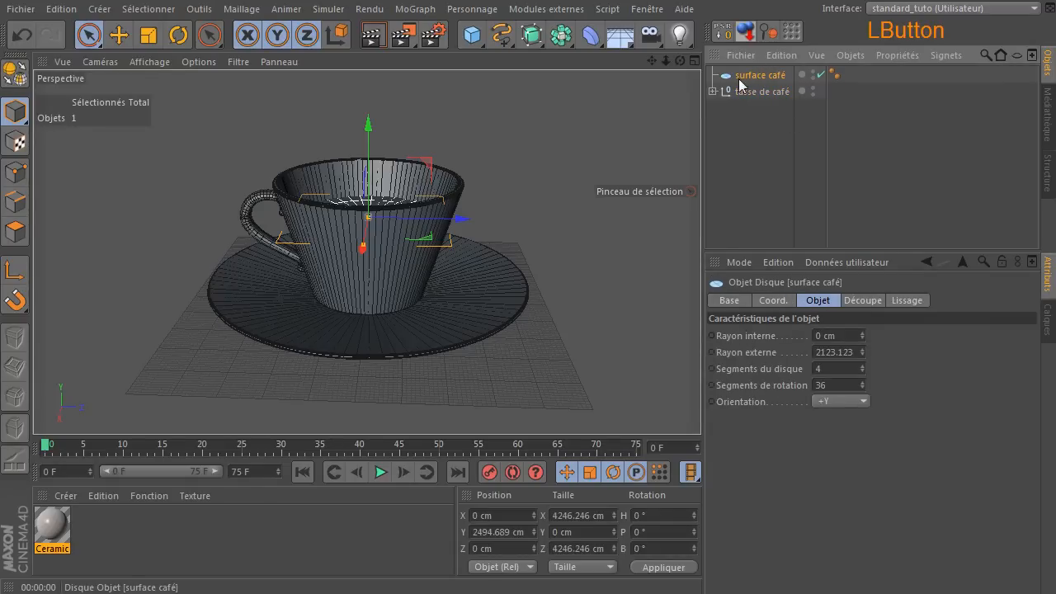
click(713, 91)
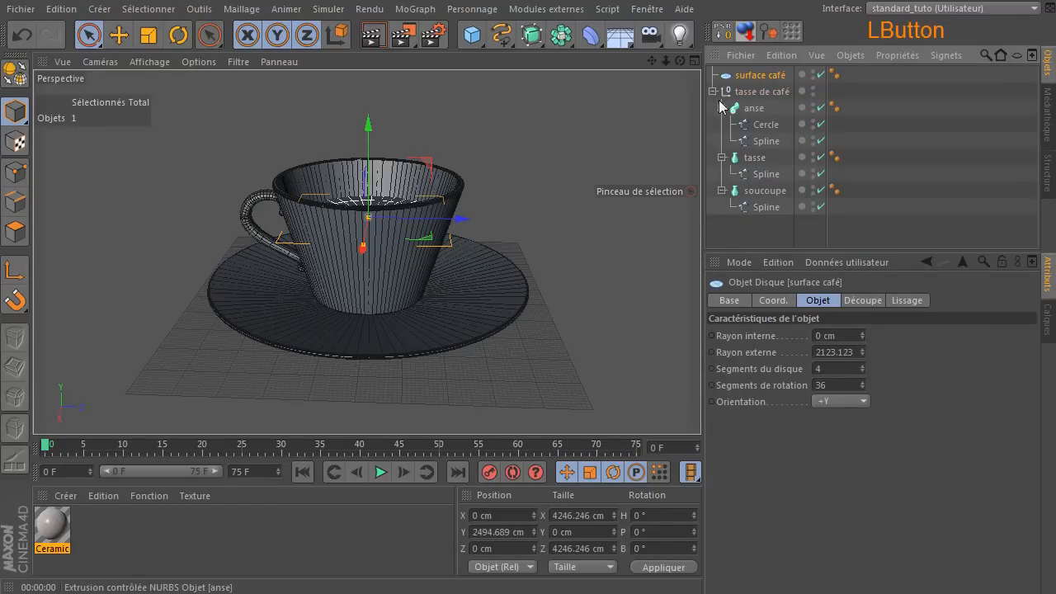
click(722, 109)
click(723, 124)
click(722, 142)
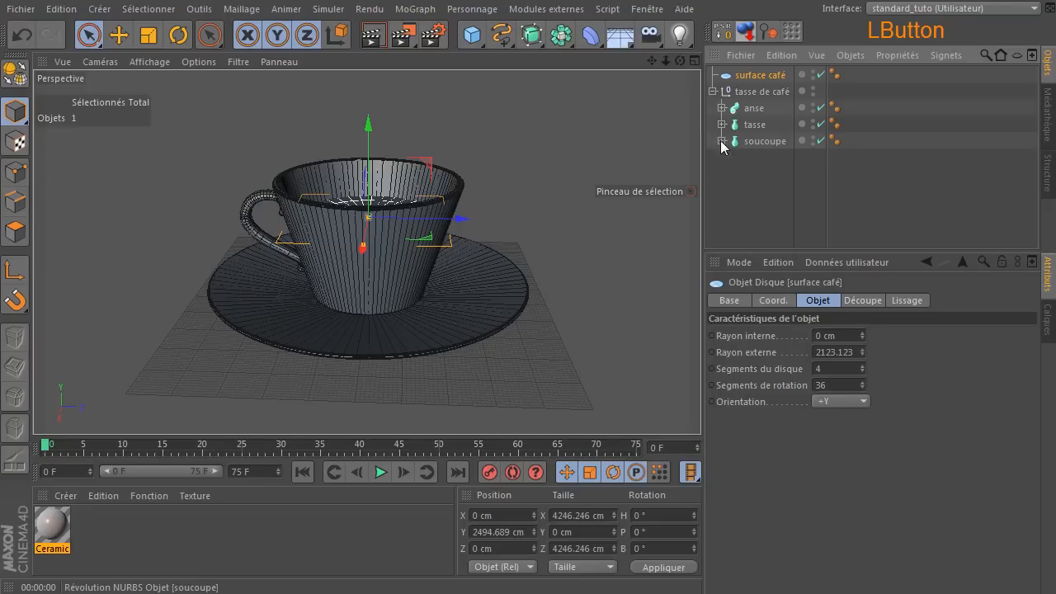
drag(755, 75, 762, 101)
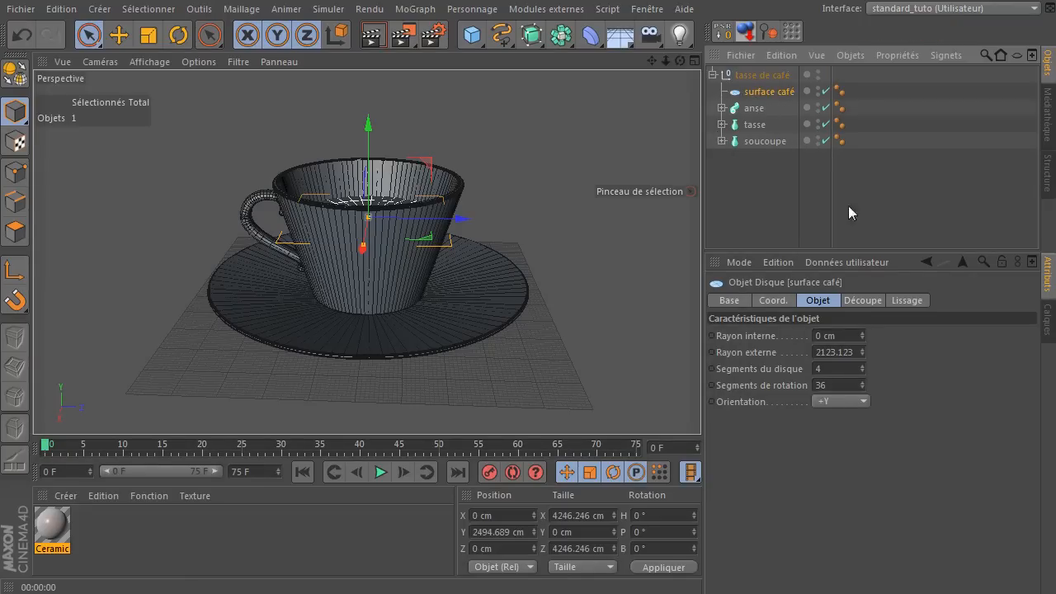
Apply the Ceramic material to the whole tasse de café group and render a preview of the perspective view.
click(768, 219)
click(752, 76)
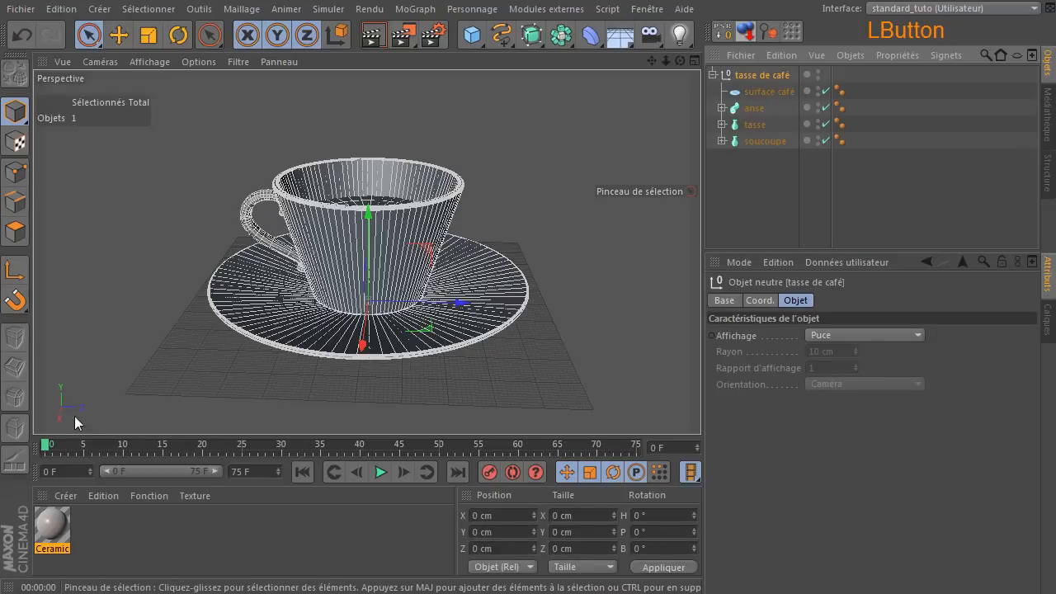
drag(52, 525, 775, 76)
click(757, 216)
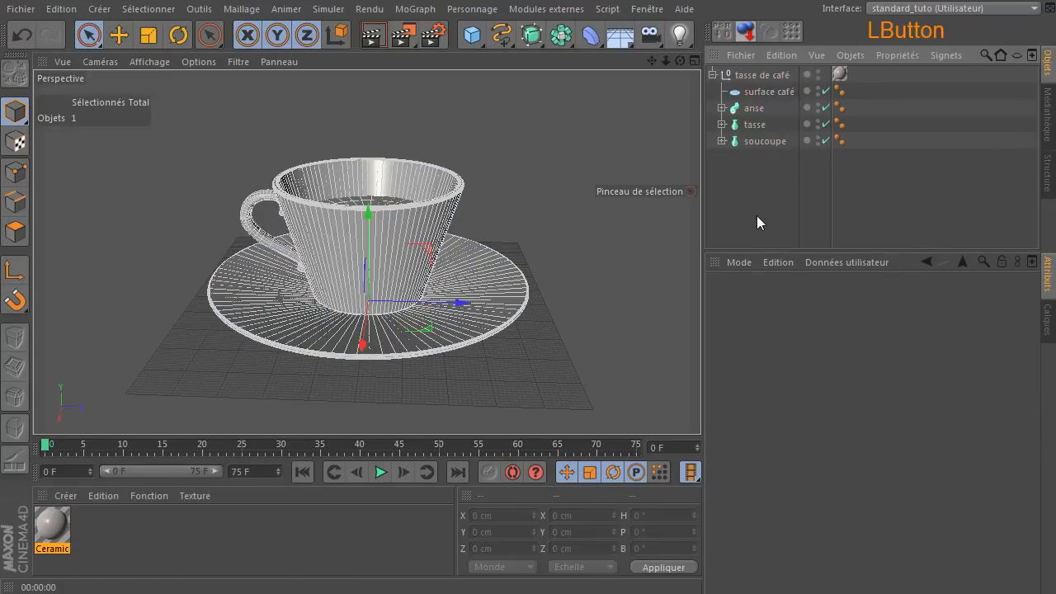
click(373, 35)
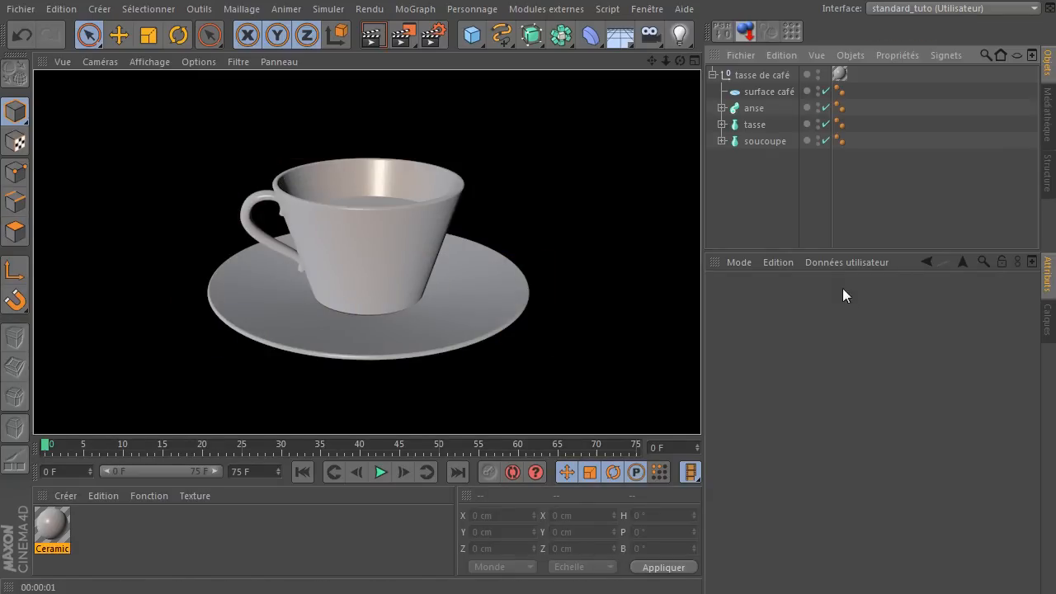
click(773, 220)
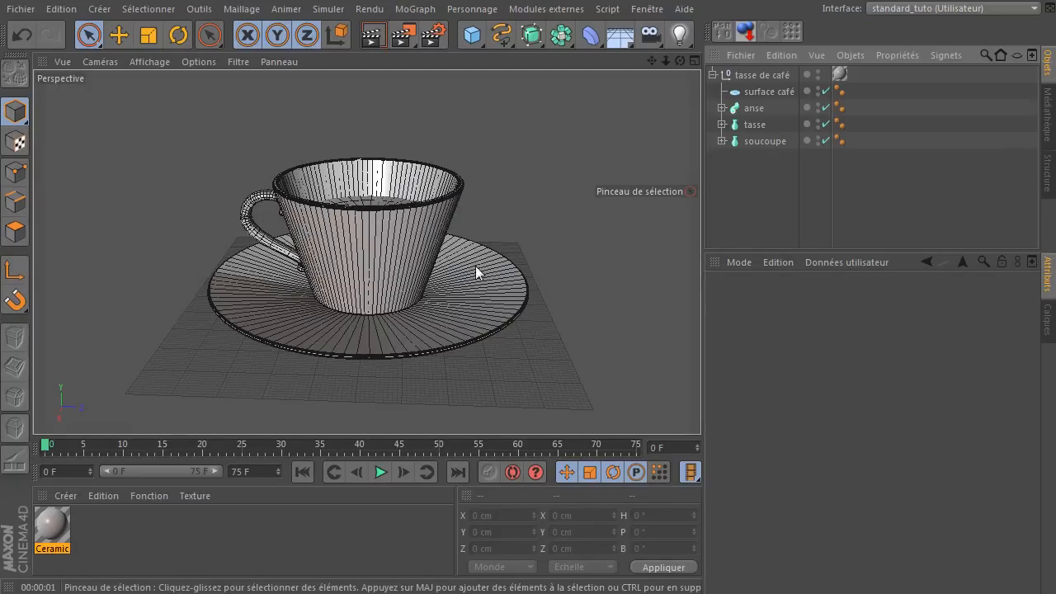
click(590, 143)
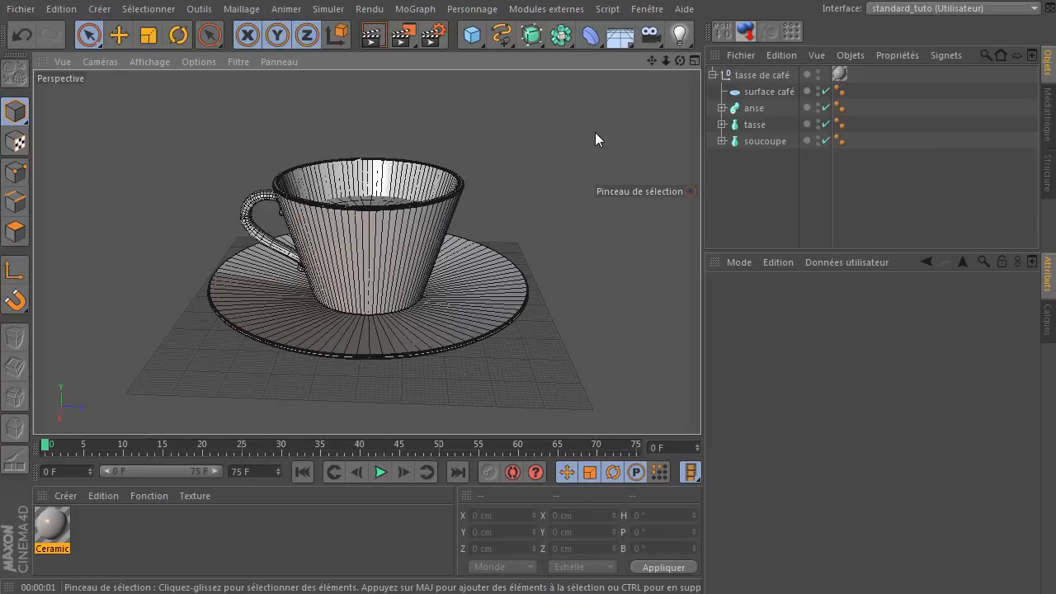
click(596, 132)
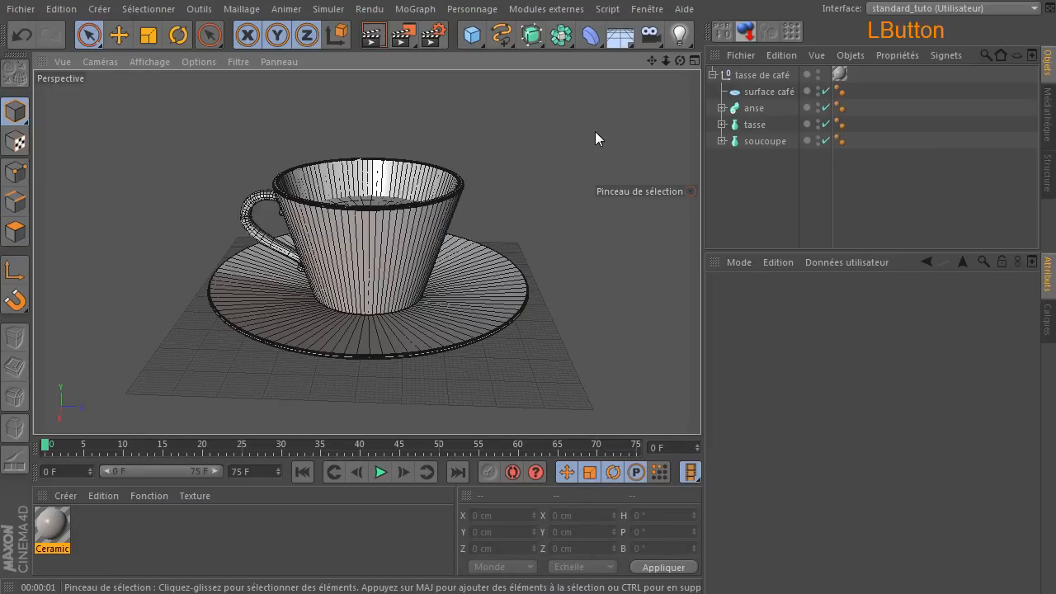
Add a Ciel object to the scene and open the Prime > Materials > HDRI folder of the content library.
drag(610, 42, 700, 84)
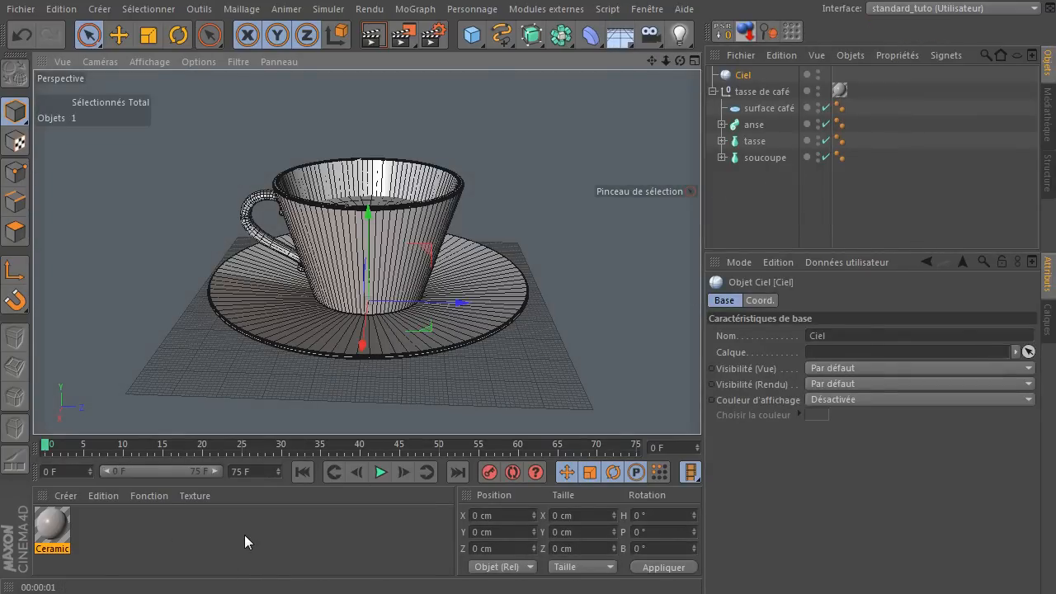
click(648, 9)
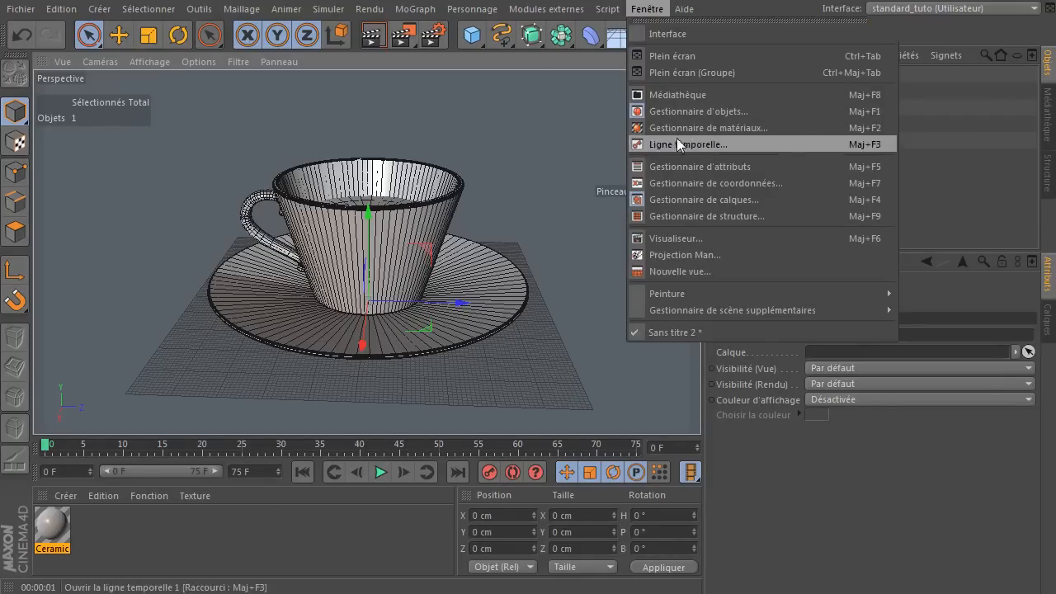
click(684, 93)
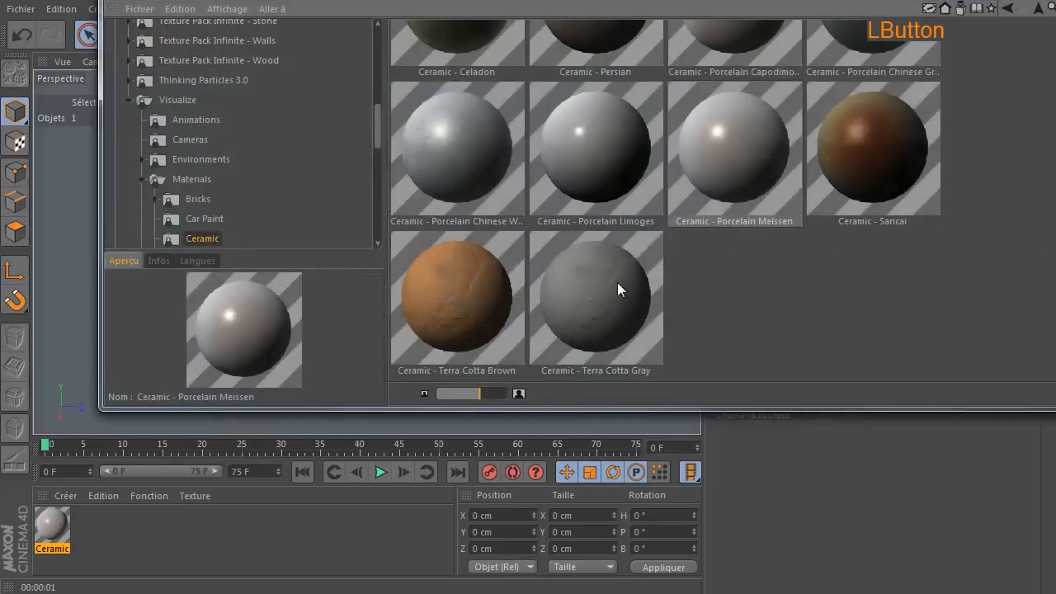
drag(669, 7, 608, 129)
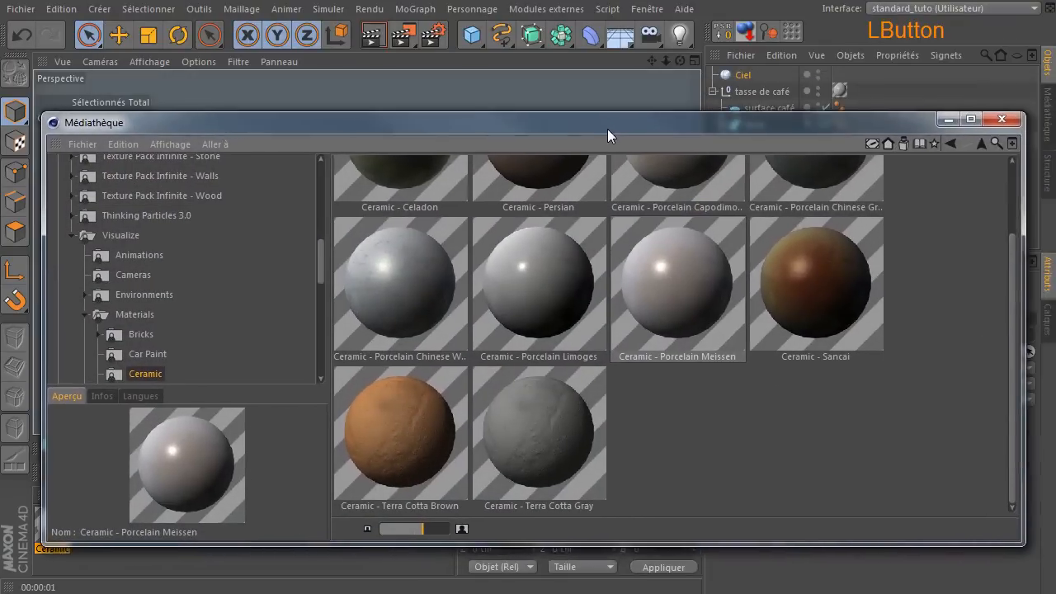
scroll(153, 309, up, 5)
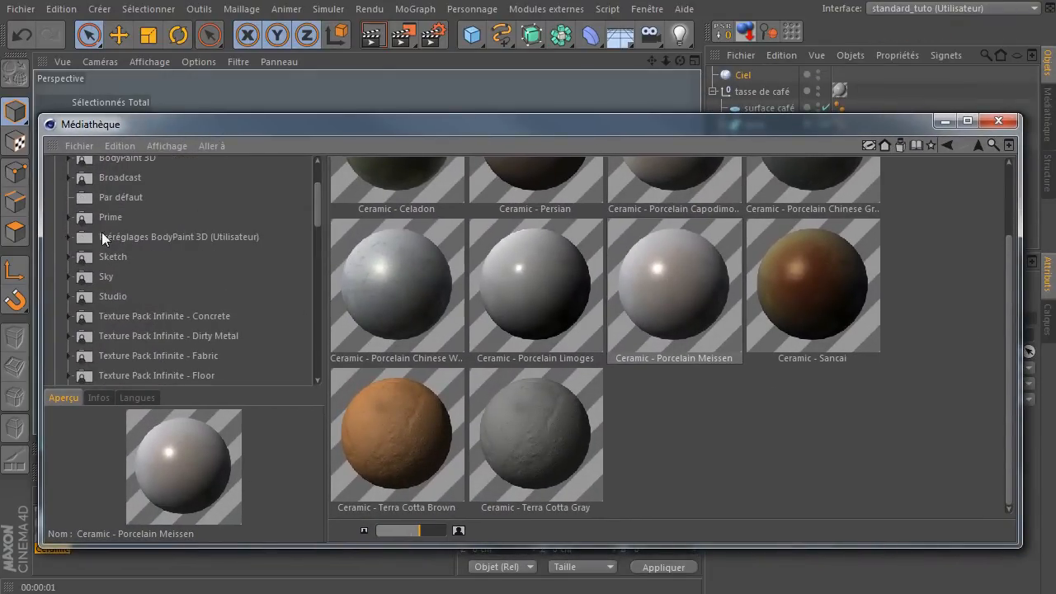
click(110, 217)
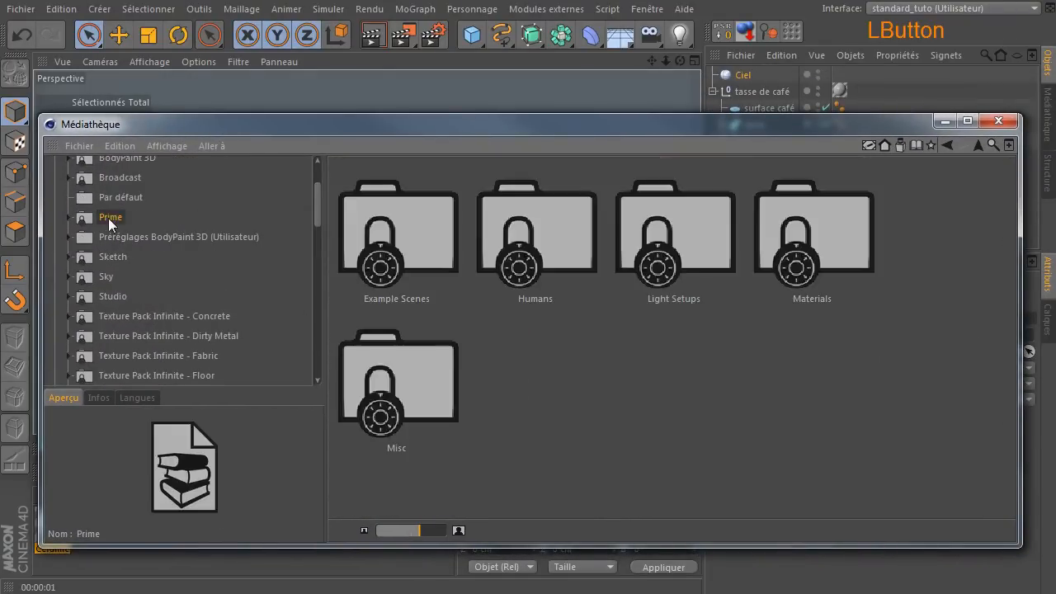
double_click(830, 248)
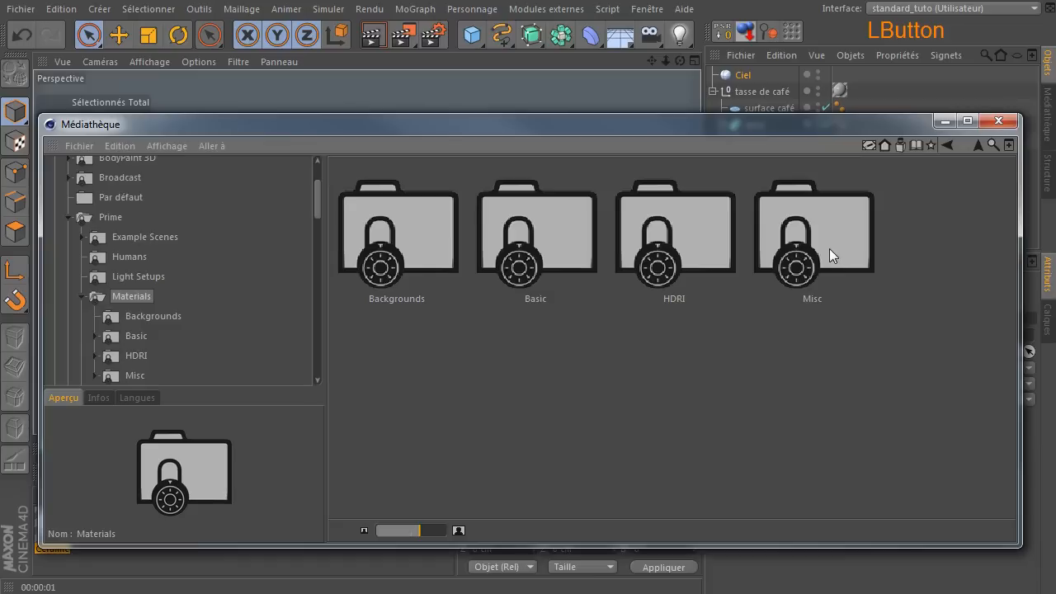
double_click(689, 225)
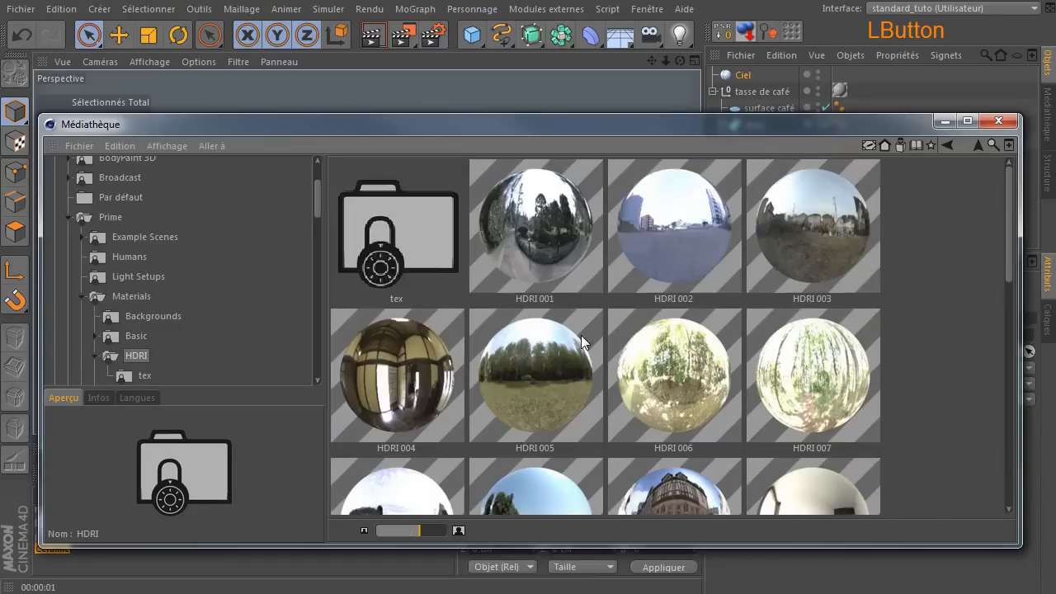
Load the HDRI 011 material into the scene from the HDRI presets and close the library.
scroll(581, 335, down, 2)
click(822, 298)
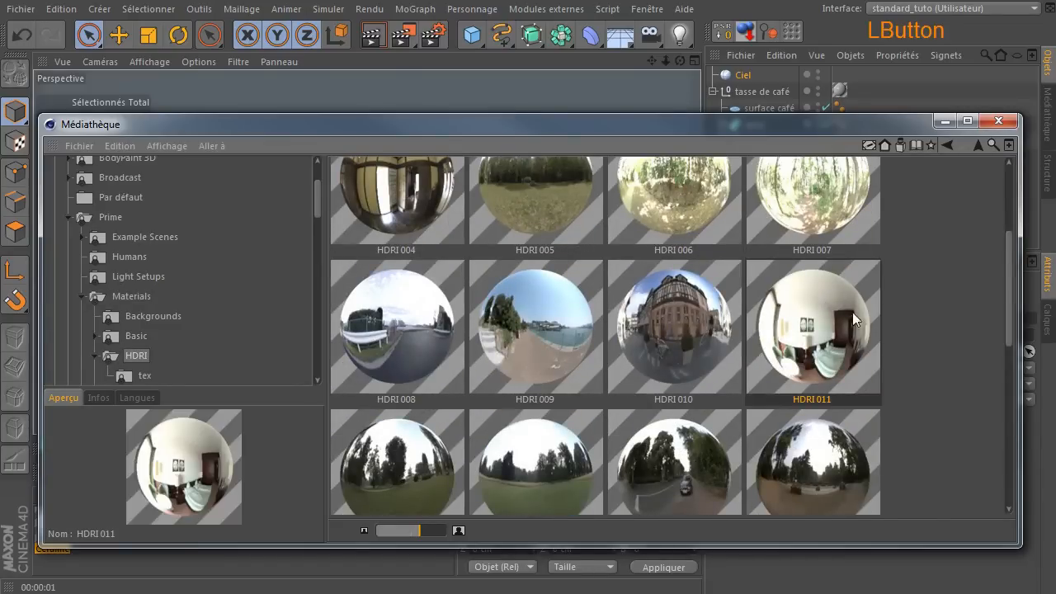
scroll(798, 334, down, 4)
scroll(799, 339, up, 2)
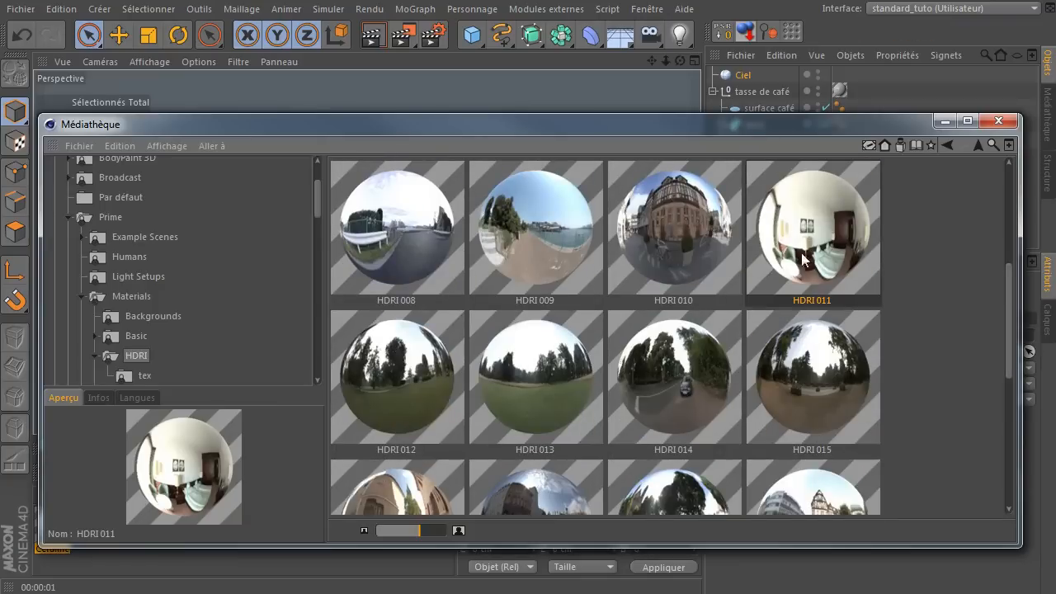
double_click(823, 232)
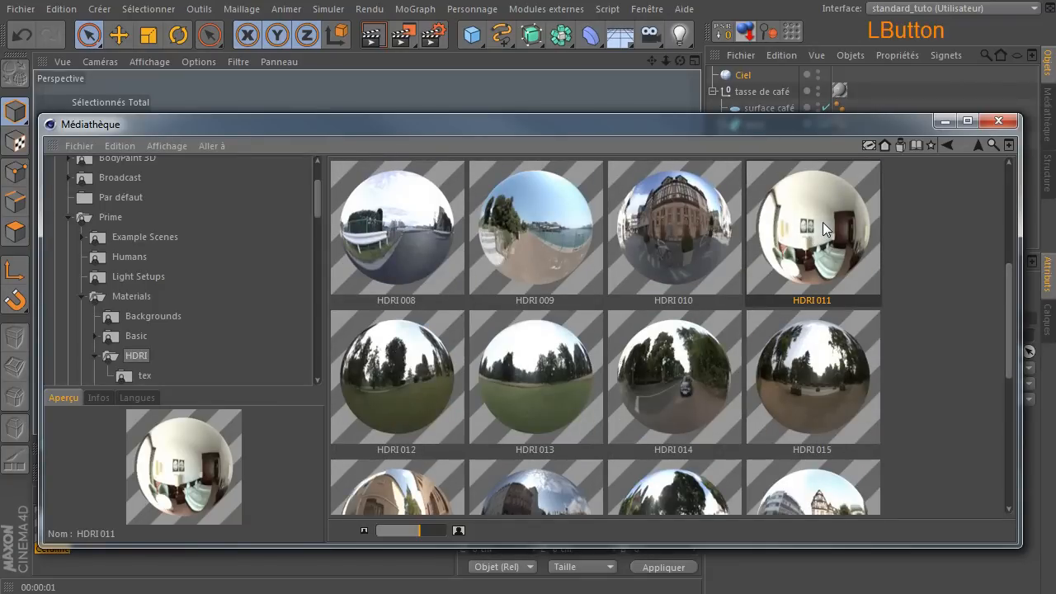
click(999, 122)
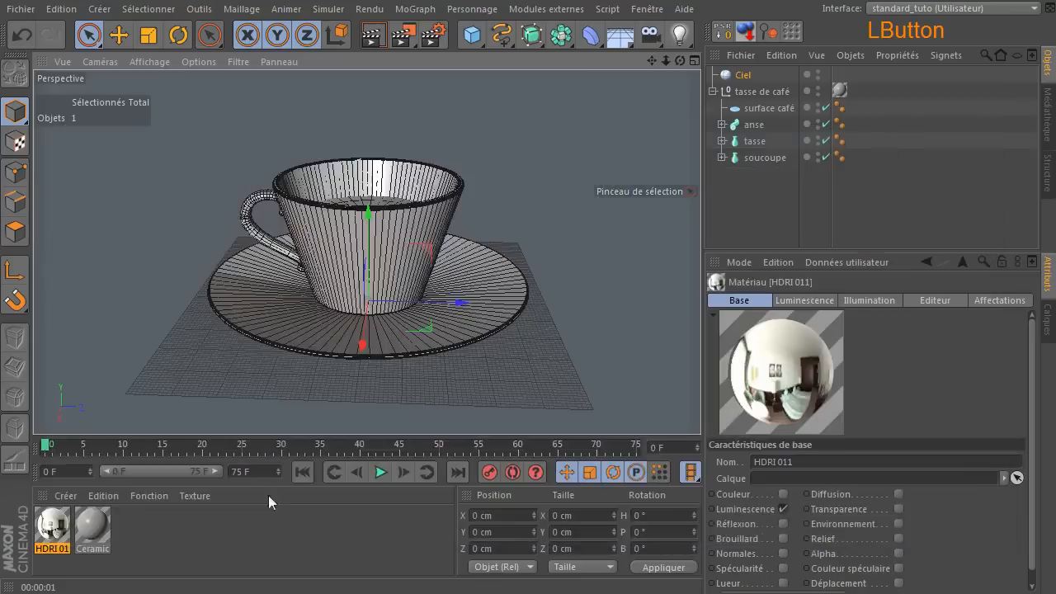
Apply the HDRI 011 material to the Ciel object and render a preview of the cup against it.
click(58, 526)
drag(59, 528, 747, 75)
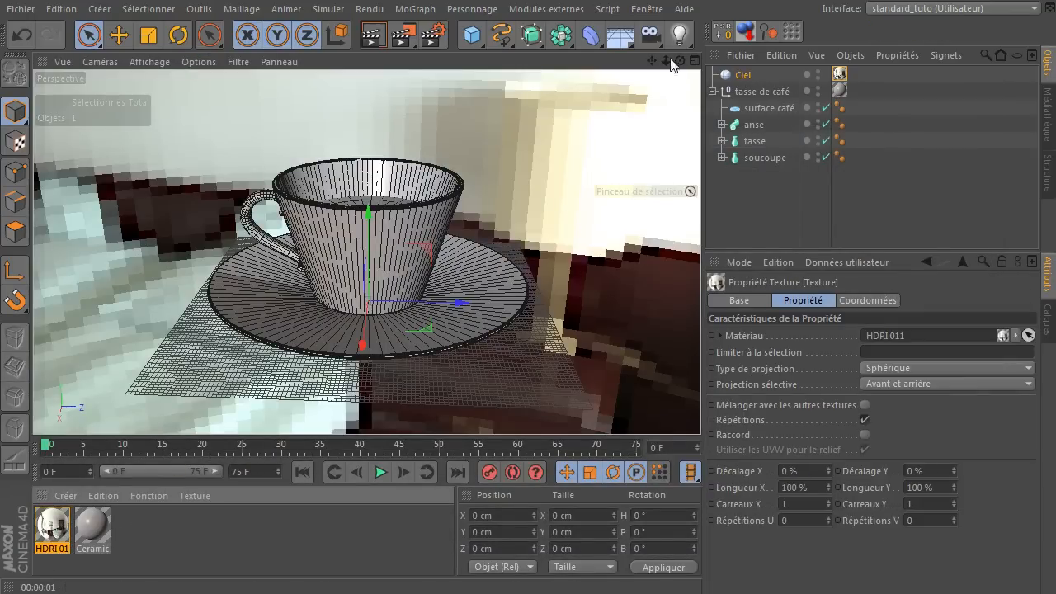
drag(665, 60, 553, 176)
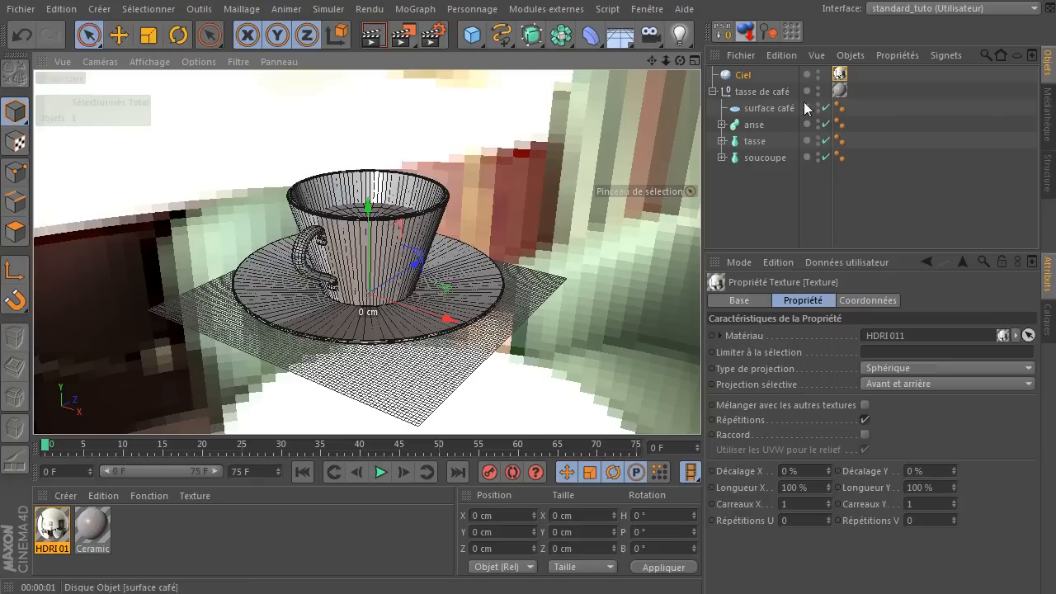
click(379, 35)
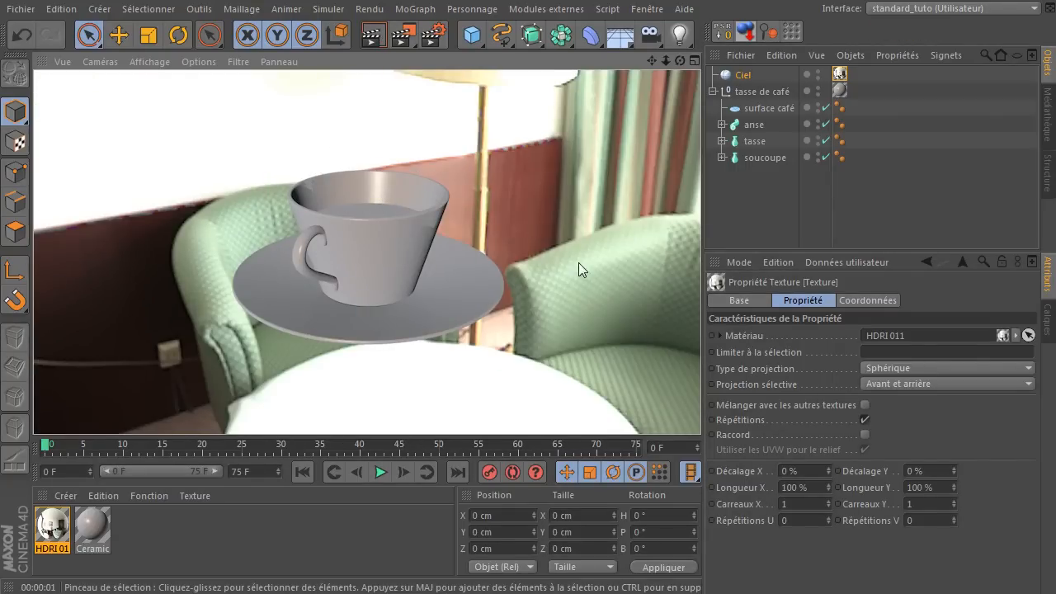
click(743, 191)
Add a Rendu property to the Ciel object and disable its Visibilité (caméra) option.
click(731, 76)
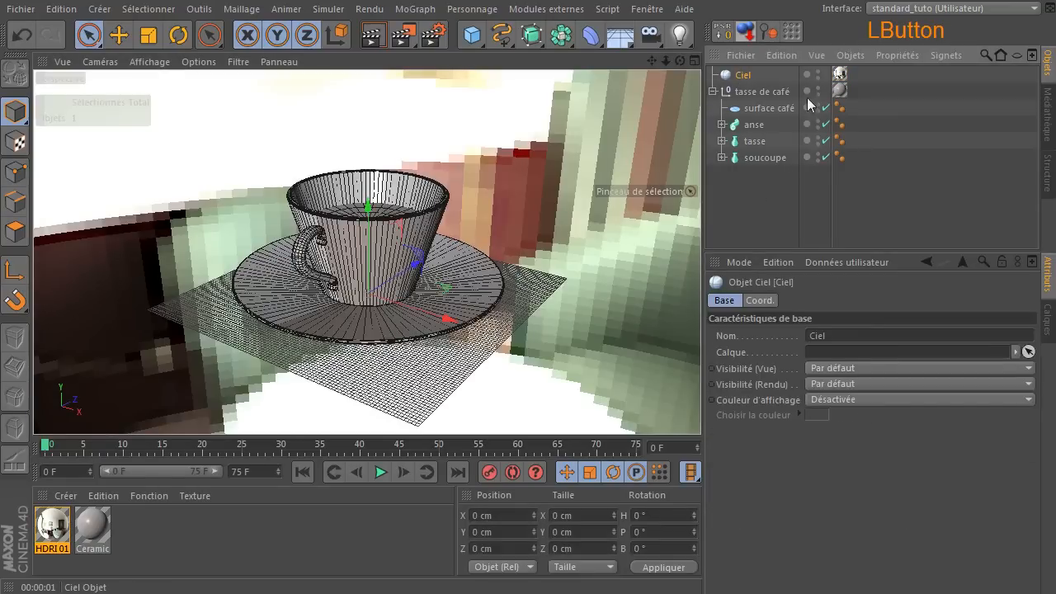
right_click(728, 76)
mouse_move(784, 82)
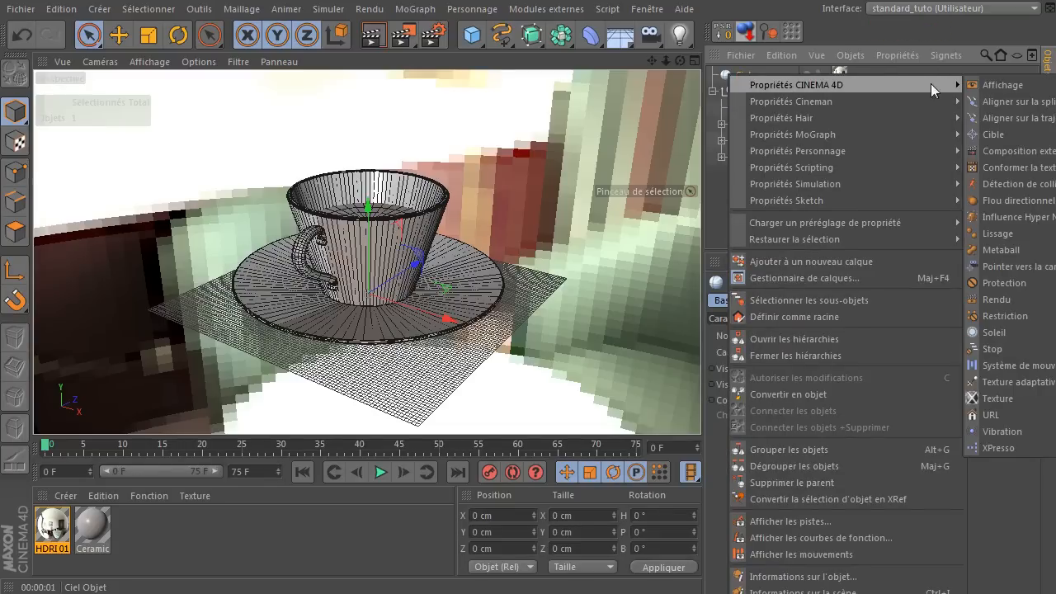
click(999, 299)
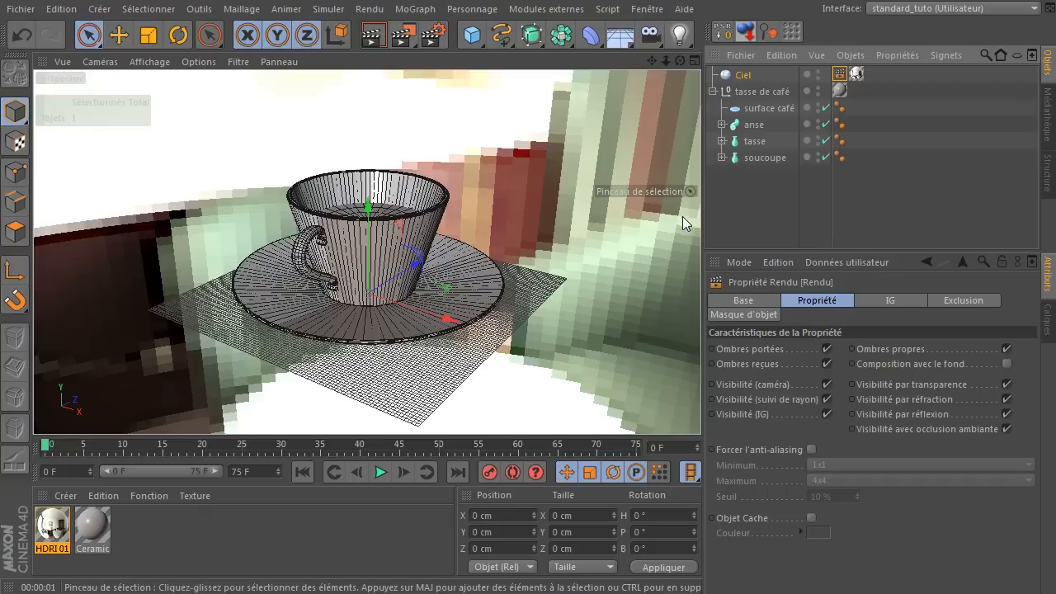
click(827, 385)
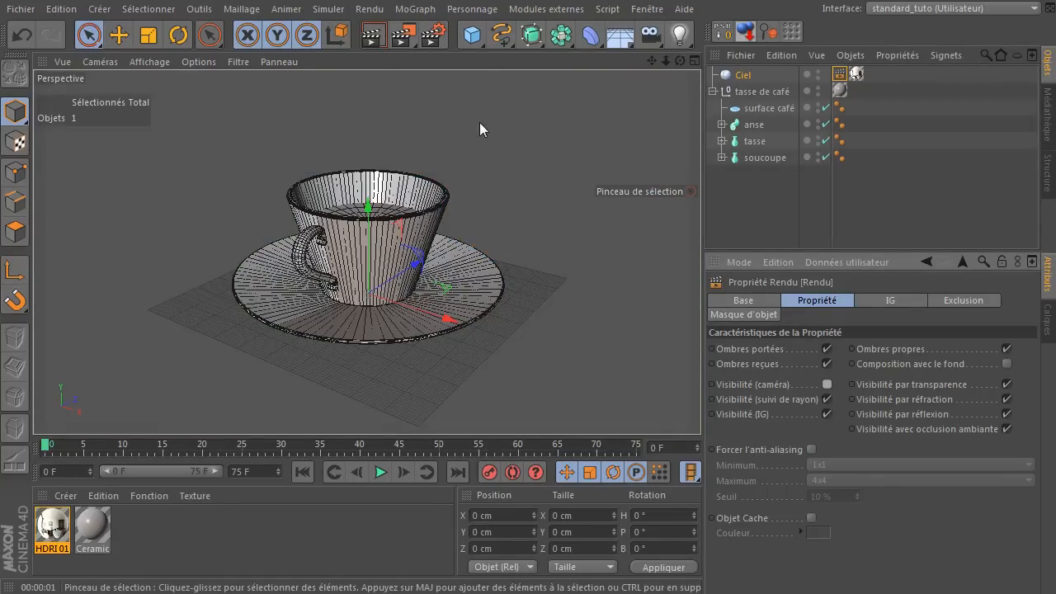
Render a preview of the cup and saucer from a new angle in the perspective view.
drag(680, 61, 638, 74)
click(372, 34)
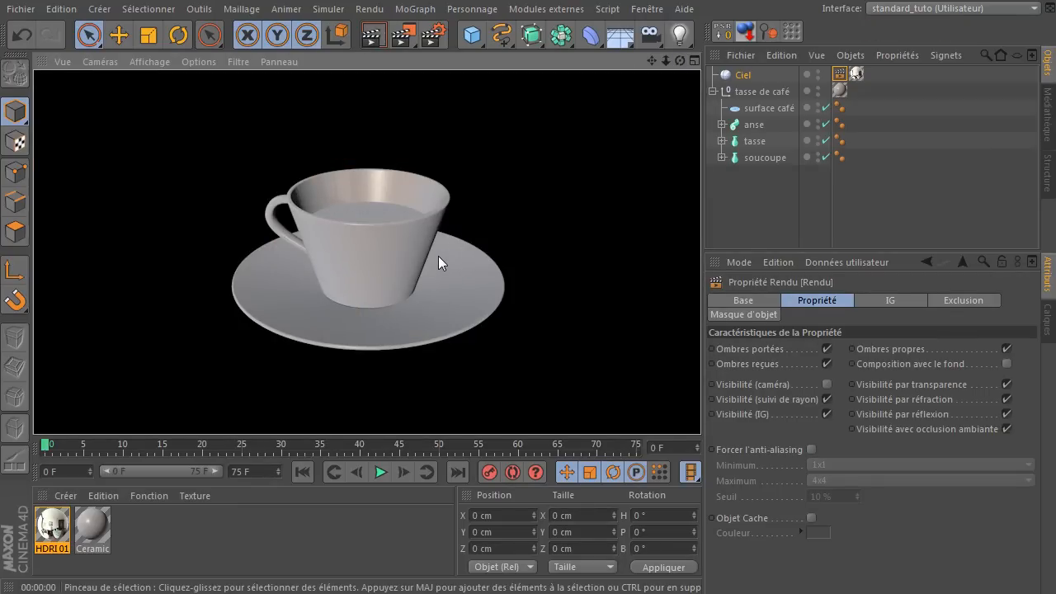
click(720, 209)
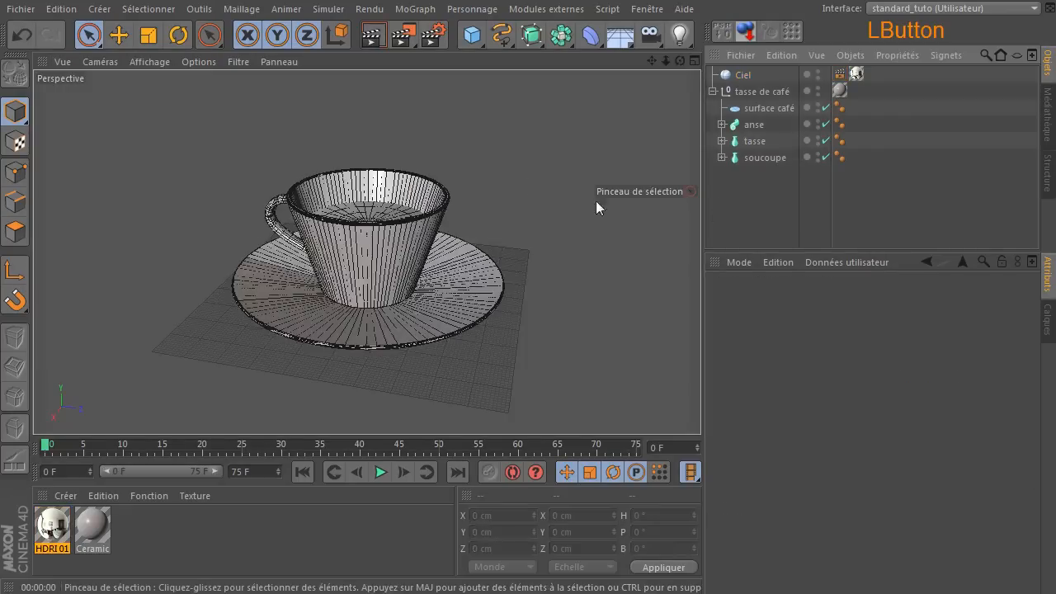
Add a Sol floor object and check in the Droite view how the saucer's base sits on it.
click(620, 35)
middle_click(579, 273)
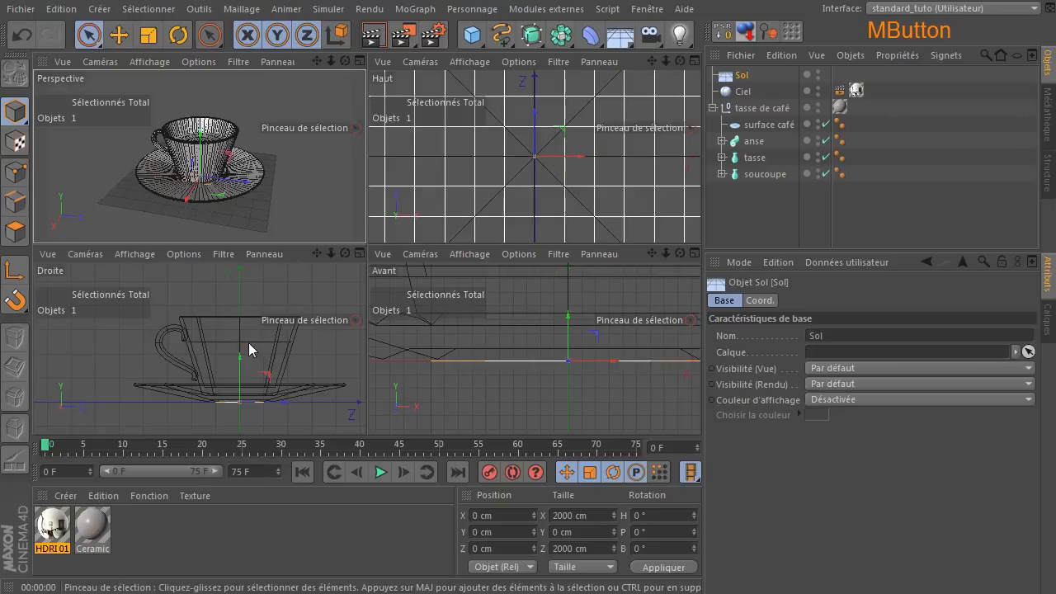
middle_click(238, 352)
scroll(437, 369, up, 3)
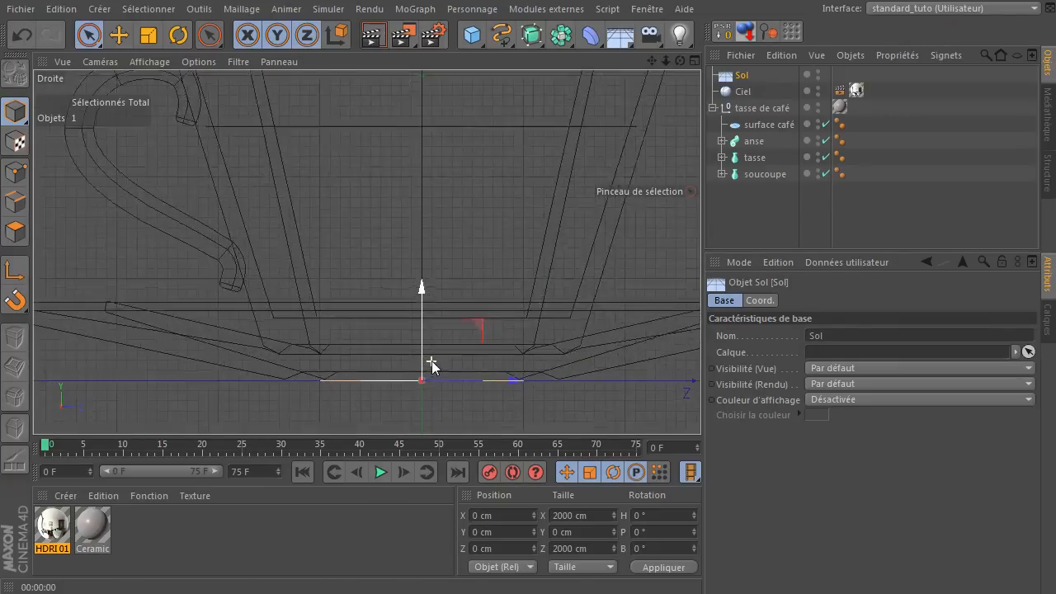
scroll(309, 388, up, 1)
scroll(309, 388, up, 2)
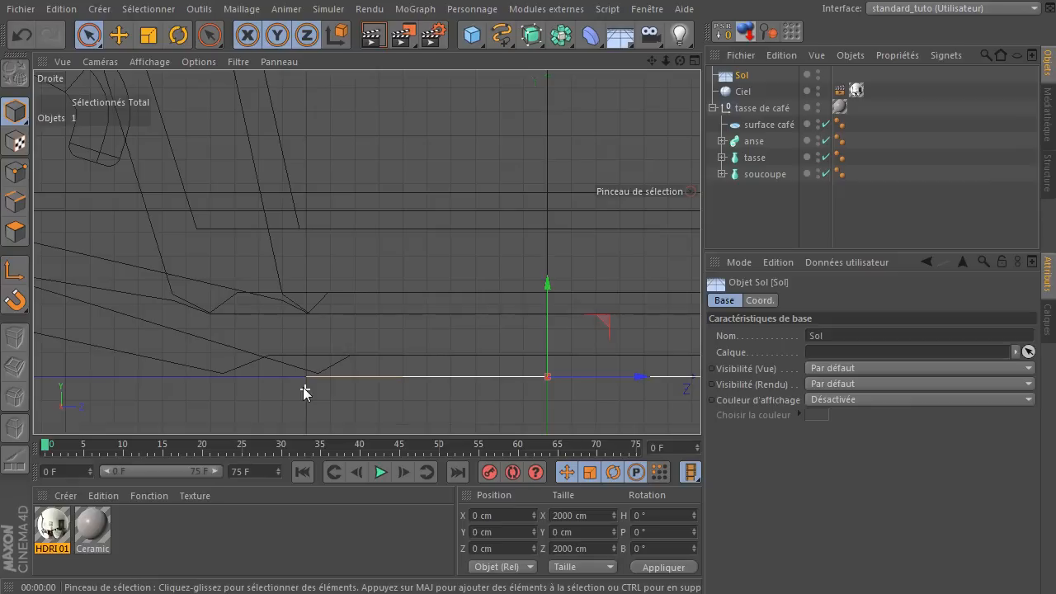
scroll(384, 382, down, 6)
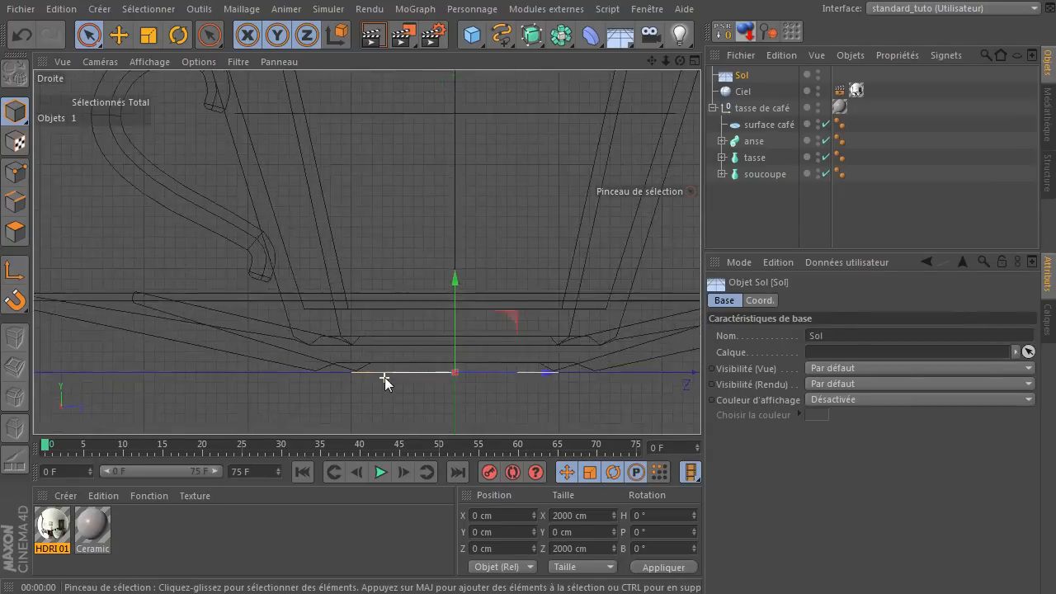
click(735, 199)
middle_click(537, 219)
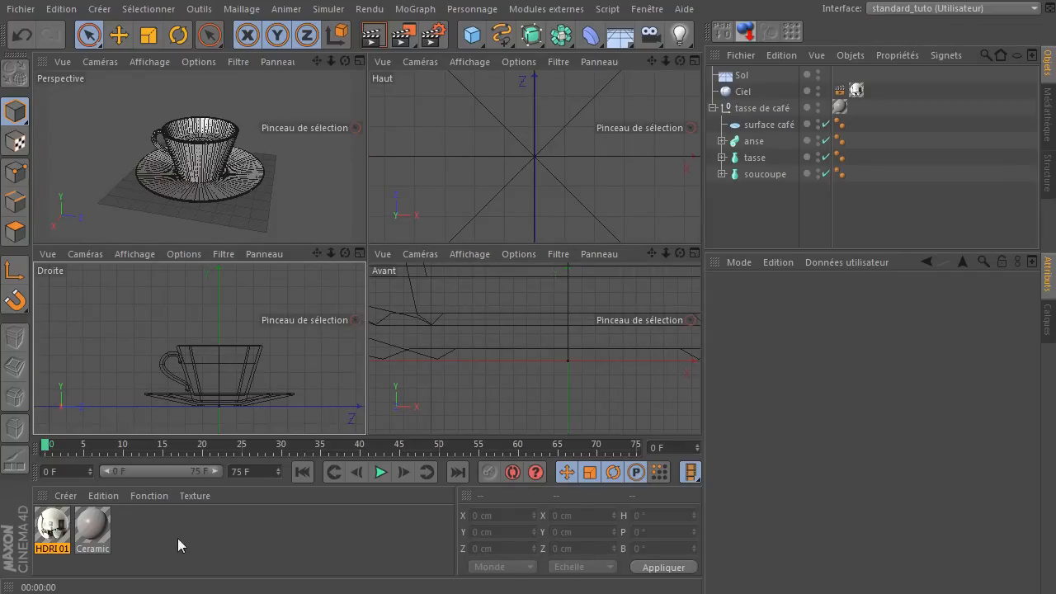
Open the Médiathèque and browse to the Miscellaneous folder inside Visualize's Materials.
click(635, 8)
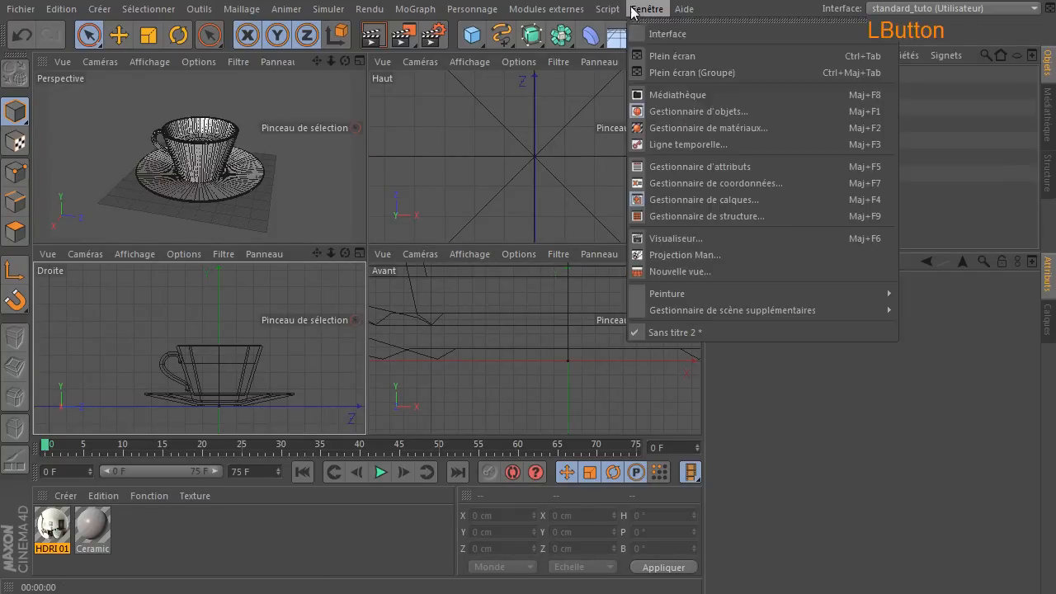
click(675, 96)
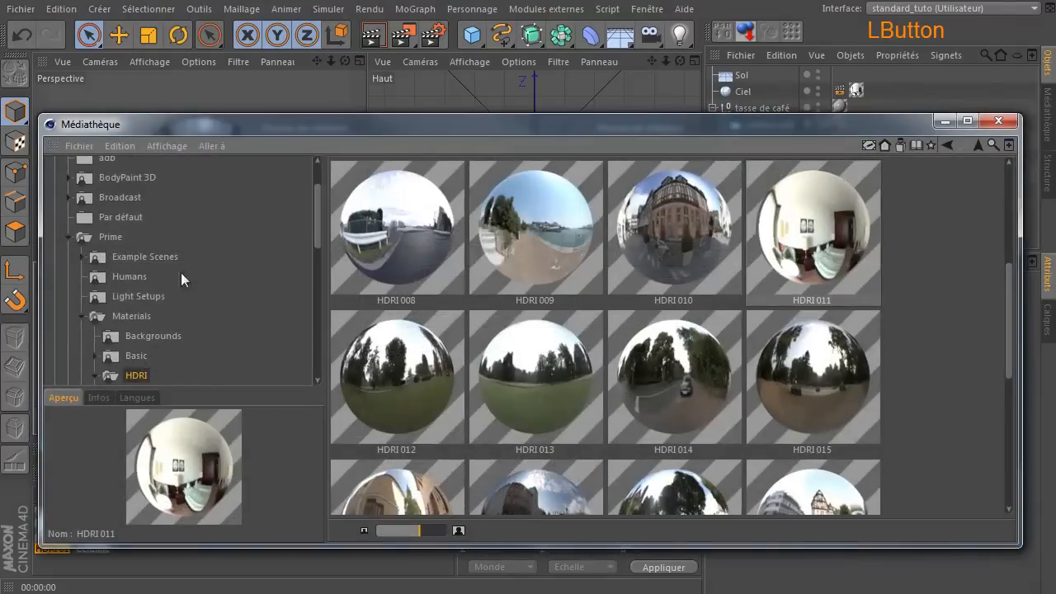
scroll(132, 267, up, 2)
scroll(134, 276, down, 5)
scroll(135, 291, down, 8)
click(128, 295)
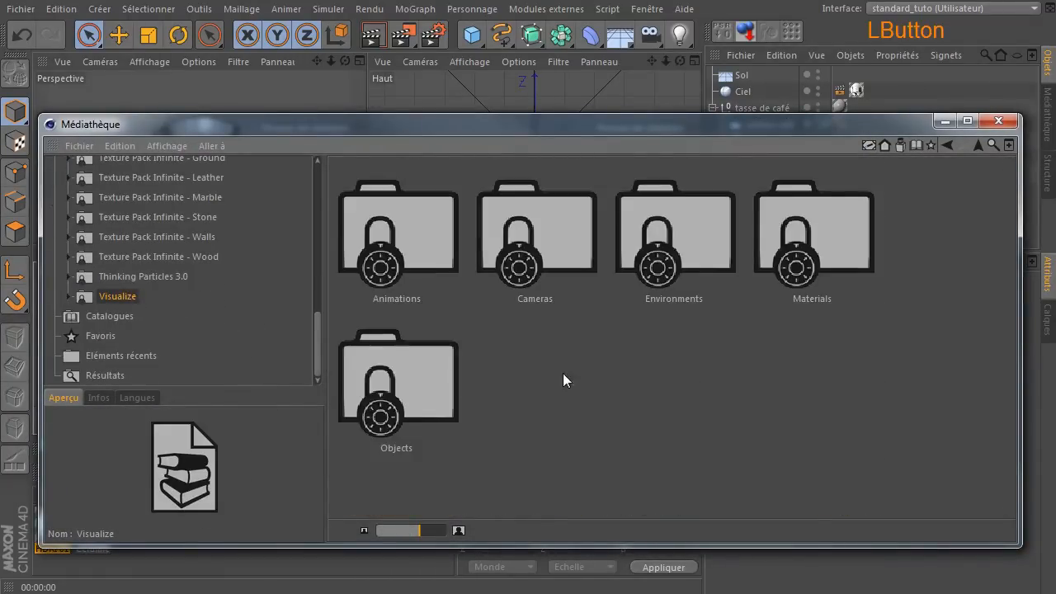
double_click(834, 232)
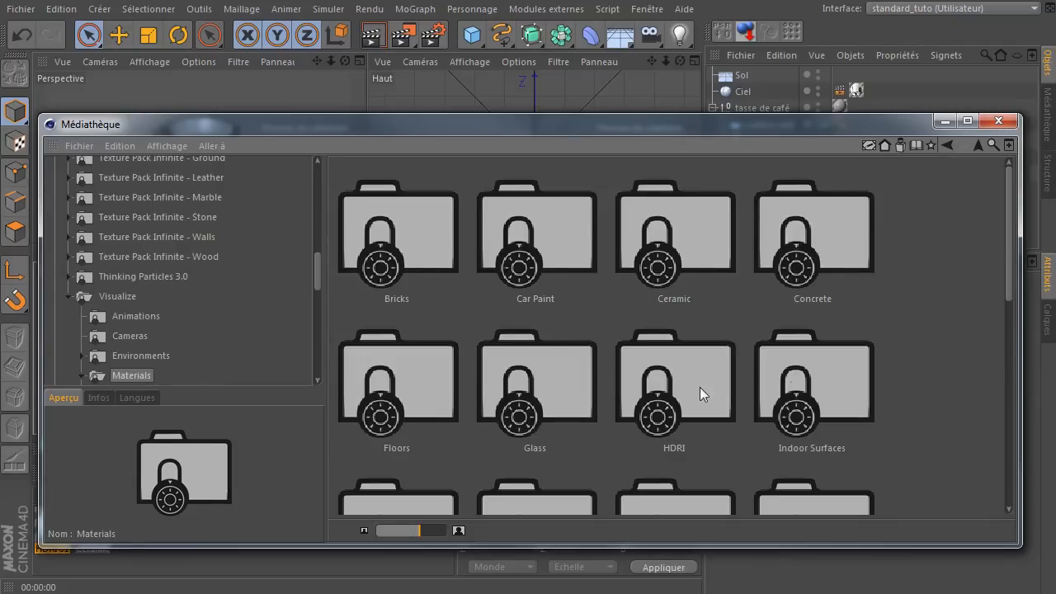
scroll(743, 397, down, 2)
scroll(646, 437, down, 2)
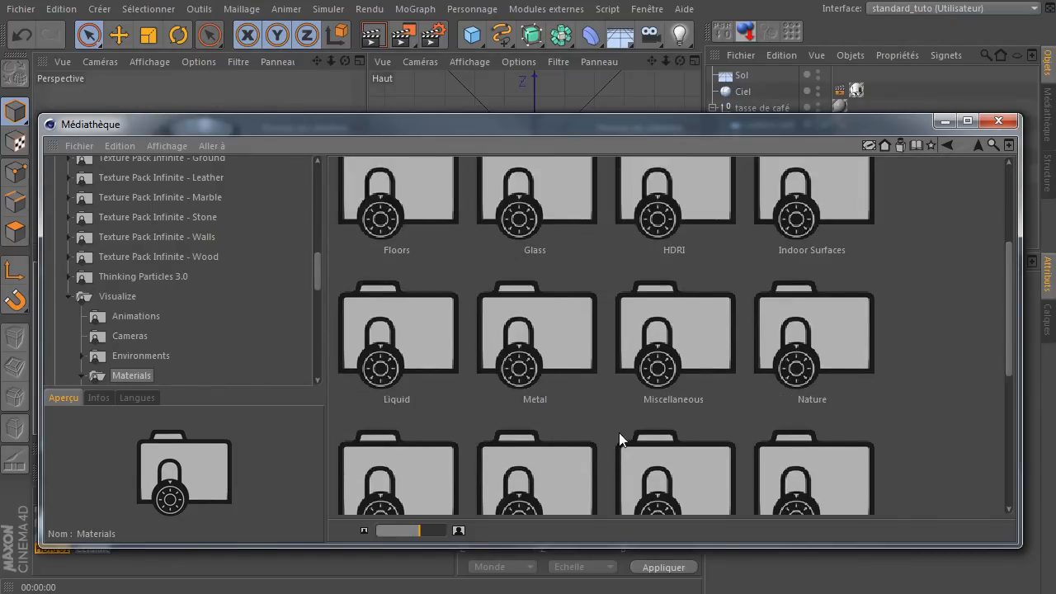
double_click(712, 344)
Look through the Glossy, Paper and Plastic materials and load Plastic-Glossy into the scene.
scroll(588, 375, up, 5)
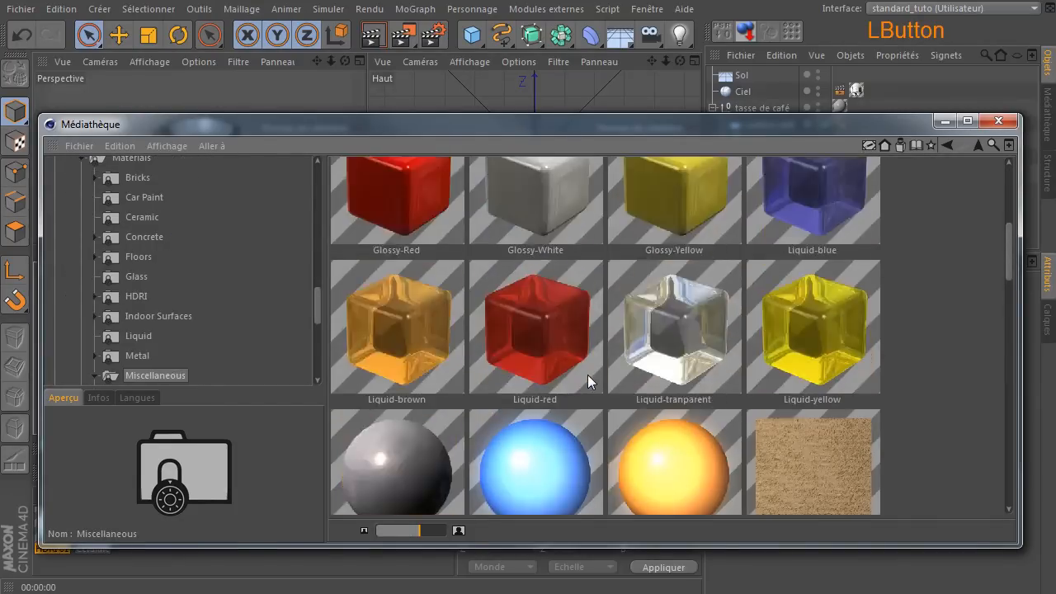
click(550, 383)
scroll(551, 384, up, 2)
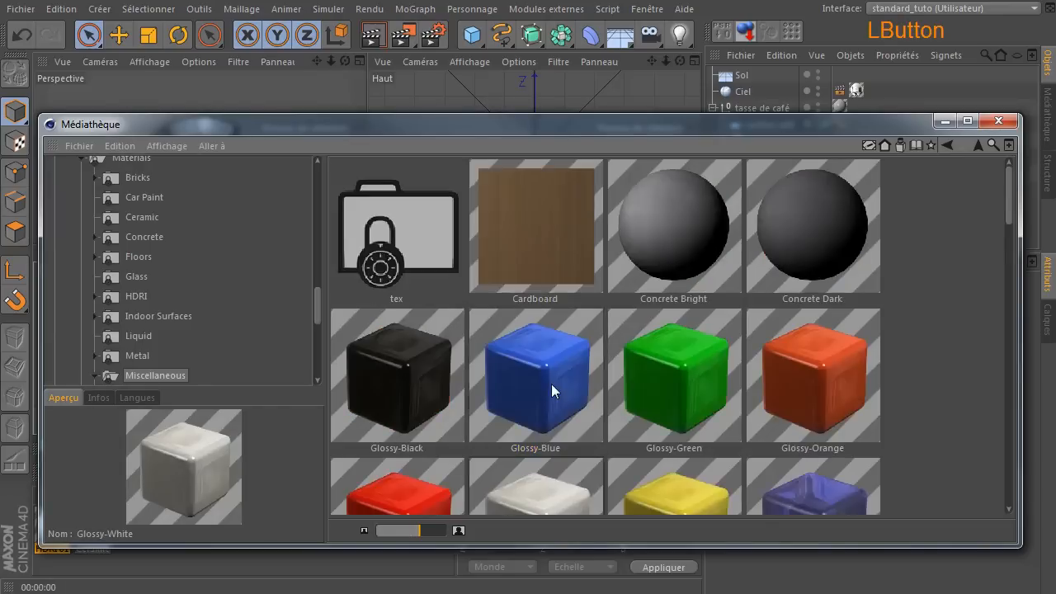
scroll(553, 383, down, 5)
scroll(552, 388, down, 3)
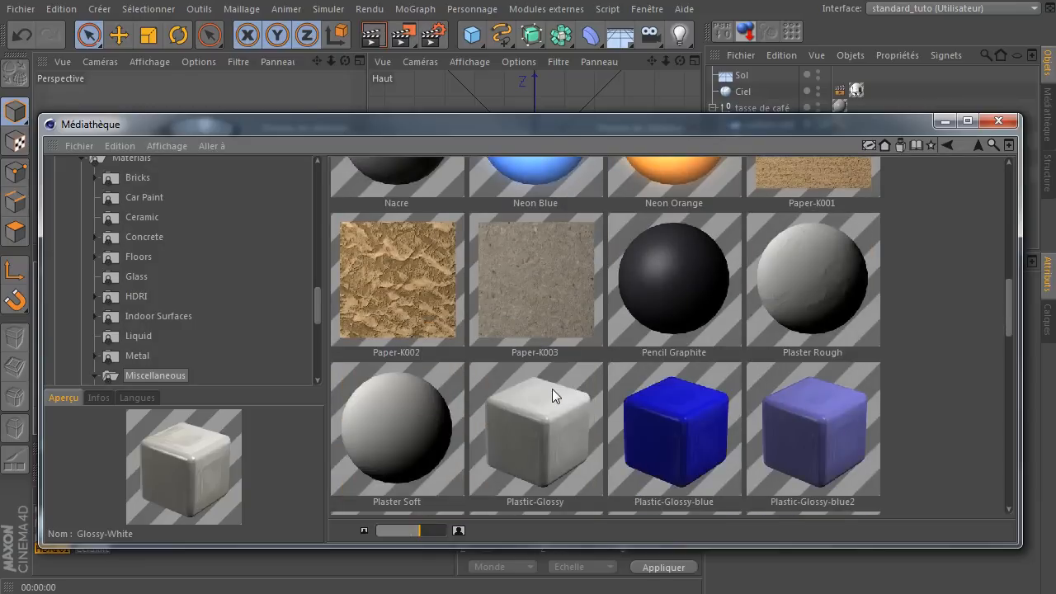
click(539, 413)
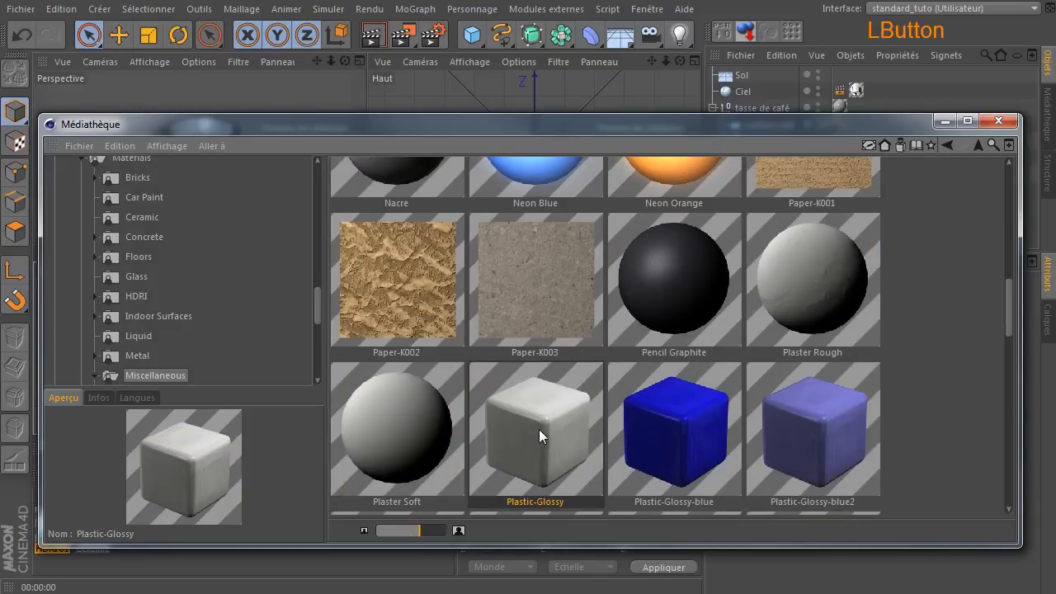
scroll(727, 311, down, 8)
scroll(740, 306, down, 3)
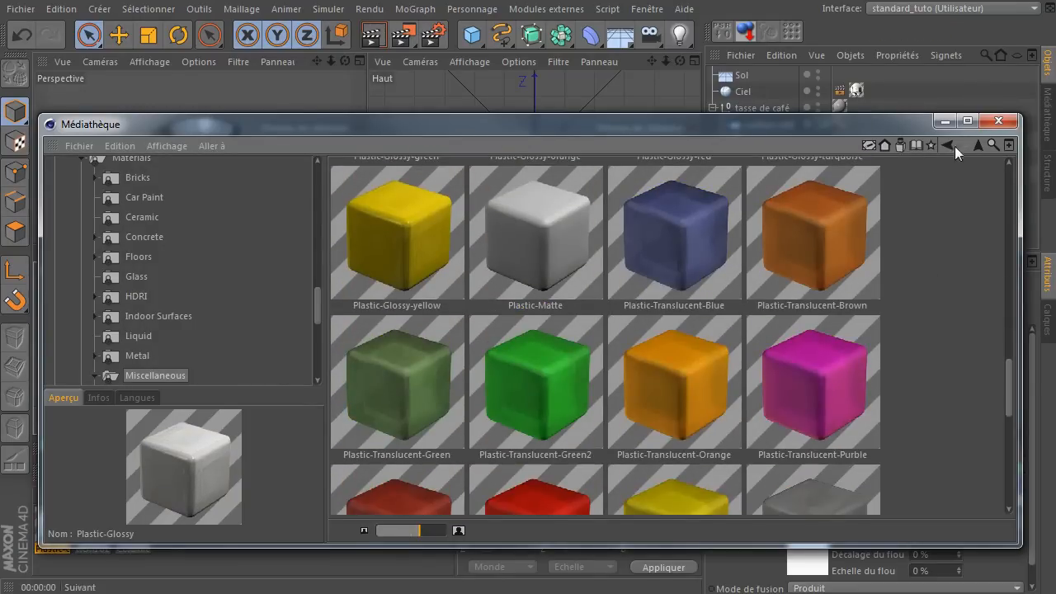
Close the Médiathèque, apply the Plastic-Glossy material to the Sol object and render a preview in the perspective view.
click(998, 121)
drag(73, 527, 730, 75)
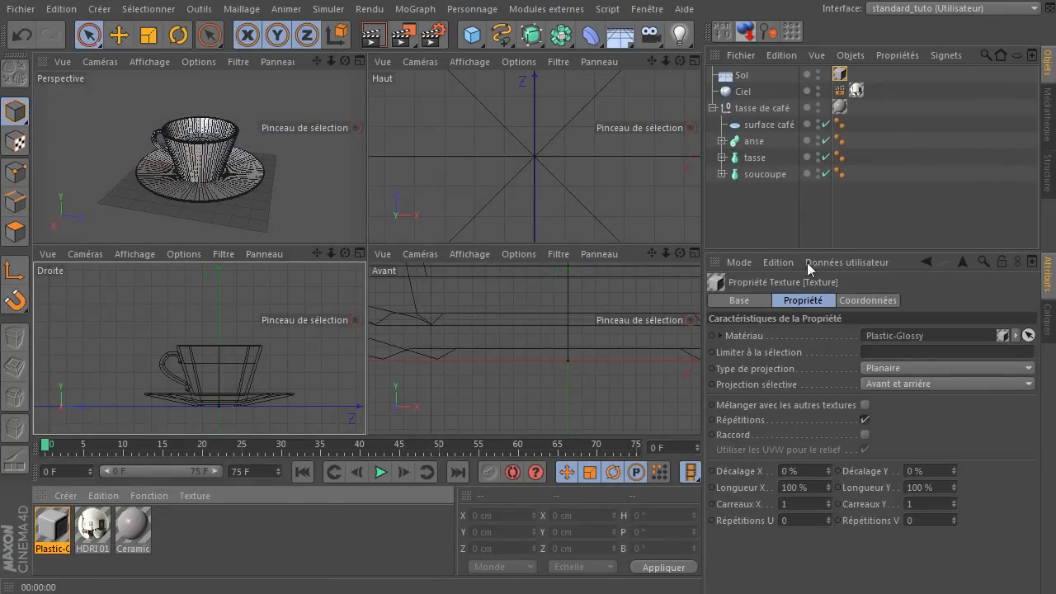
middle_click(182, 139)
click(373, 35)
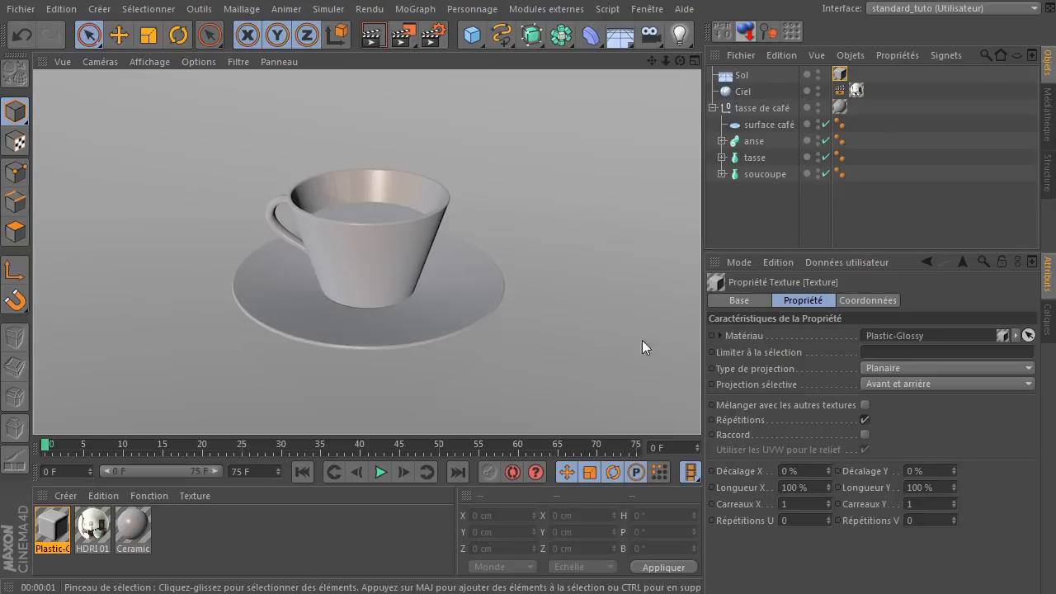
click(770, 219)
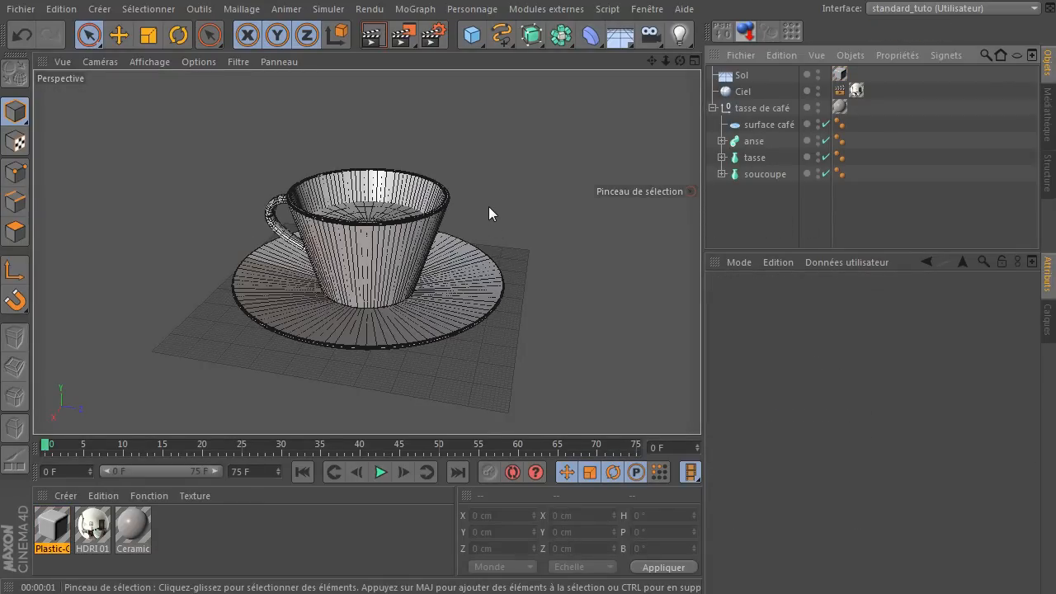
Add the Illumination globale effect to the Animation 1280x720 25i/s render settings.
click(434, 35)
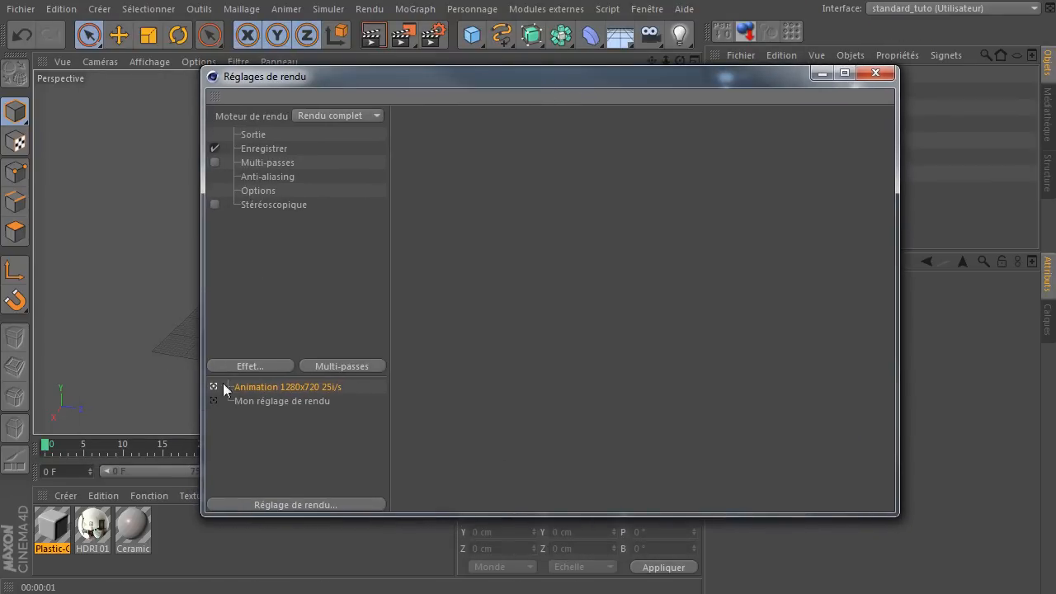
drag(256, 374, 267, 257)
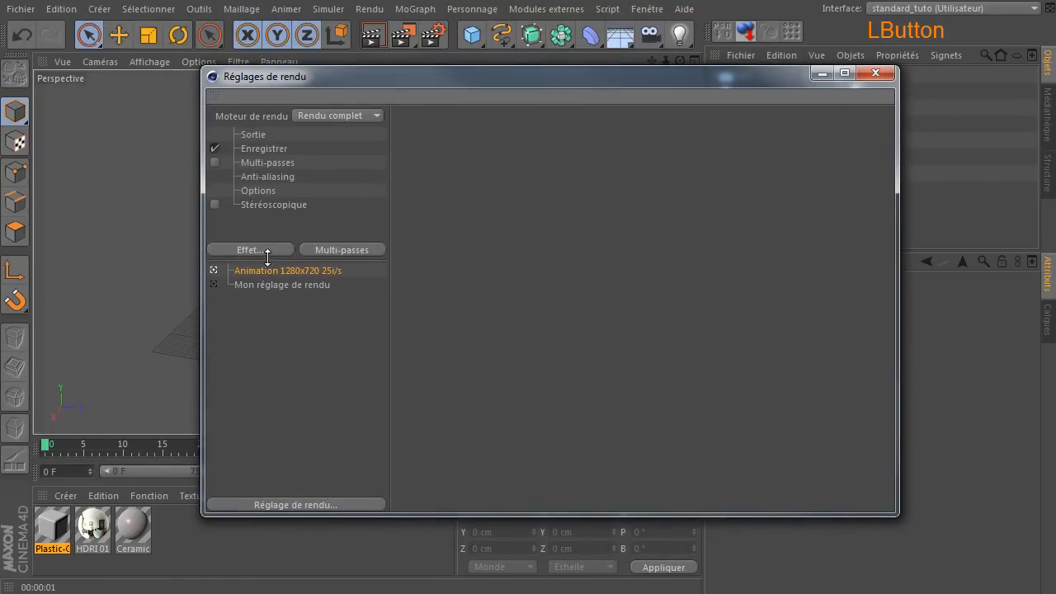
click(244, 250)
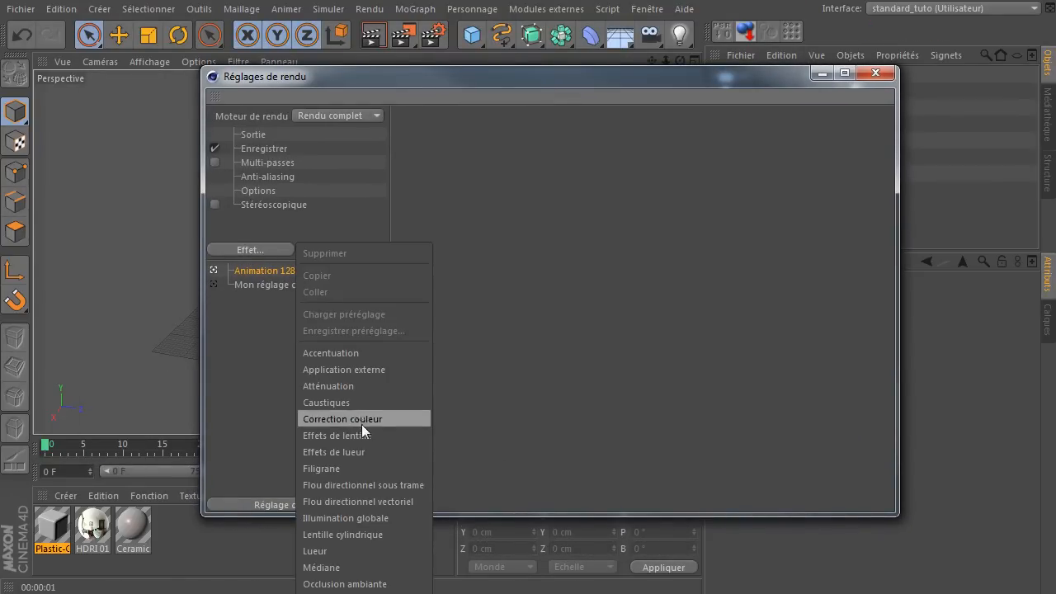
click(350, 517)
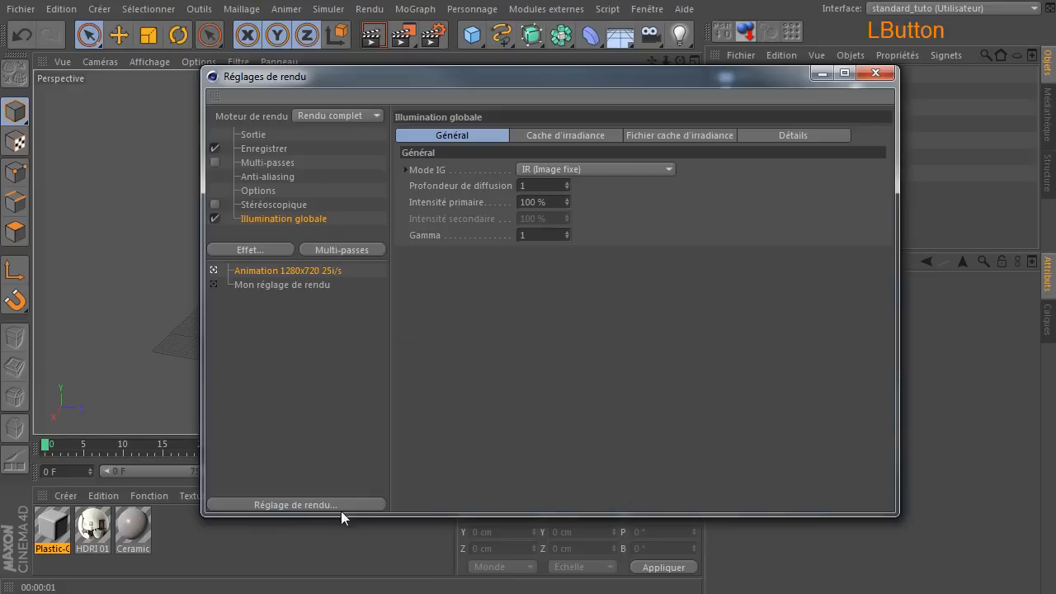
drag(280, 256, 300, 318)
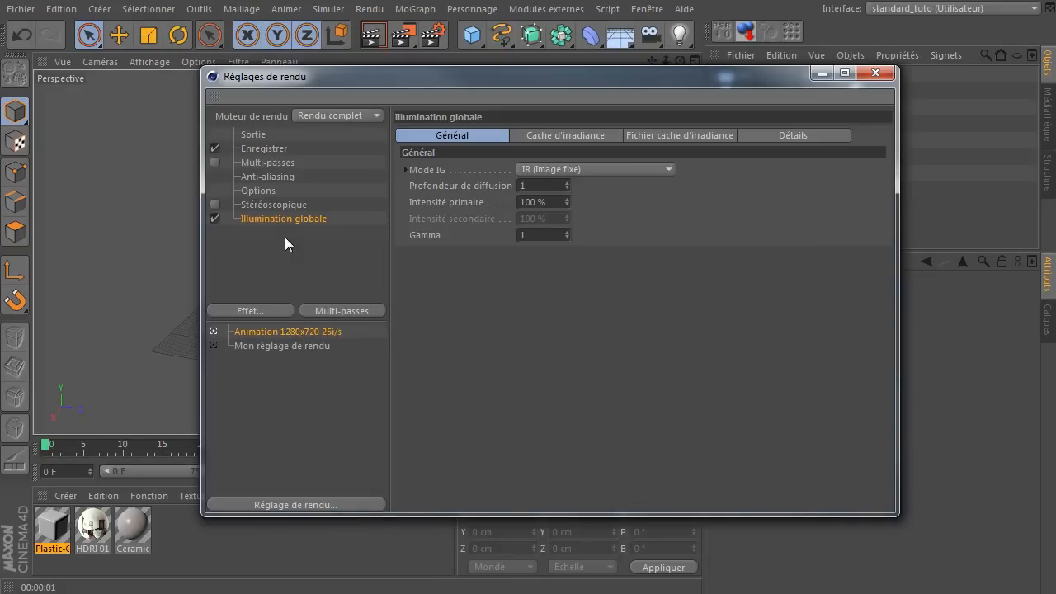
click(288, 218)
drag(681, 81, 571, 96)
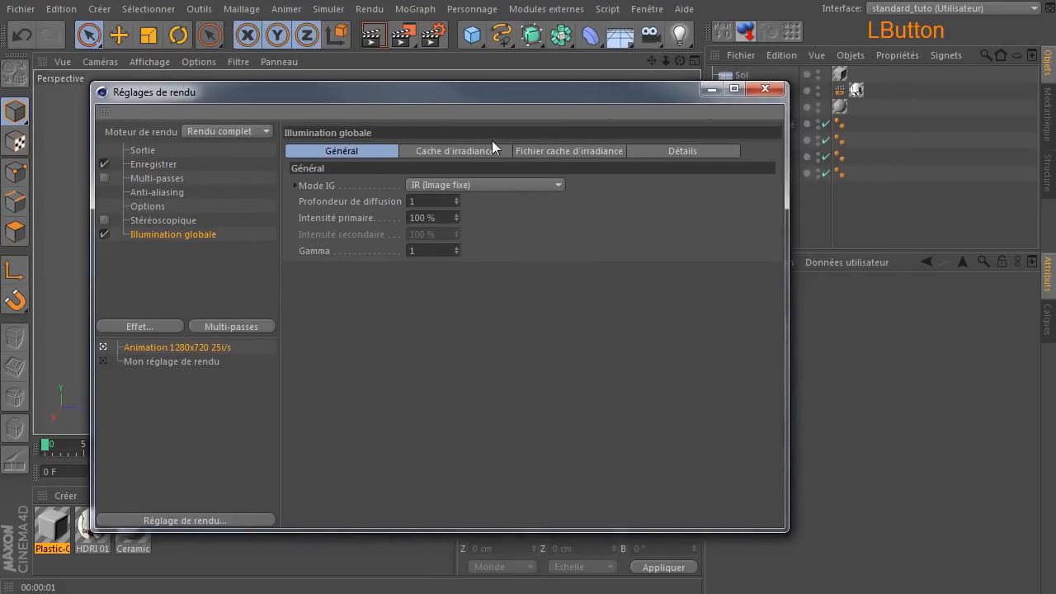
Set the irradiance cache's Echantillons stochastiques and Densité des enregistrements to Basse, keeping the IR (Image fixe) mode.
click(493, 185)
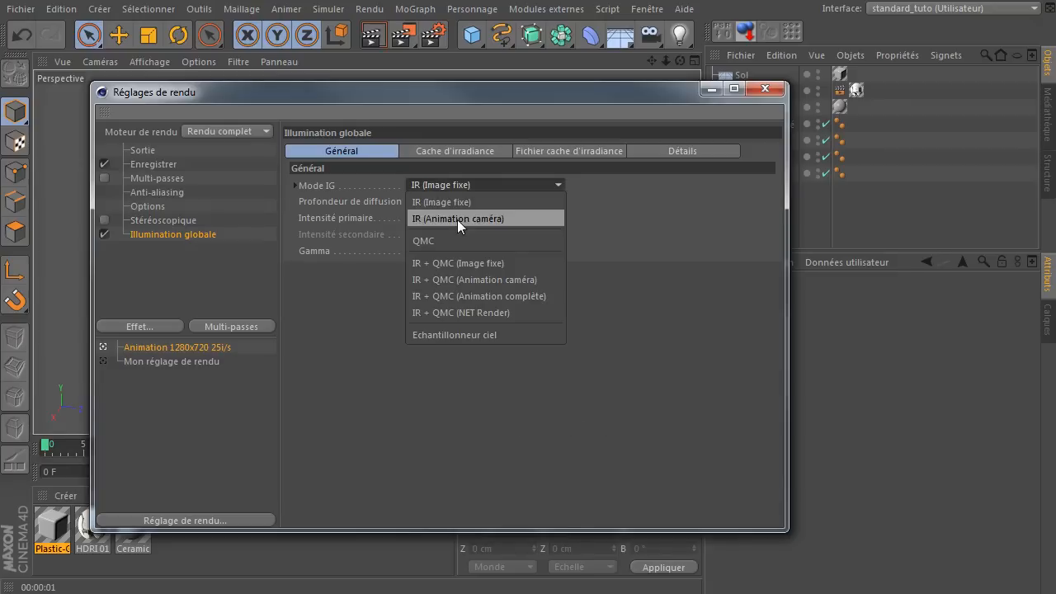
click(622, 187)
click(454, 148)
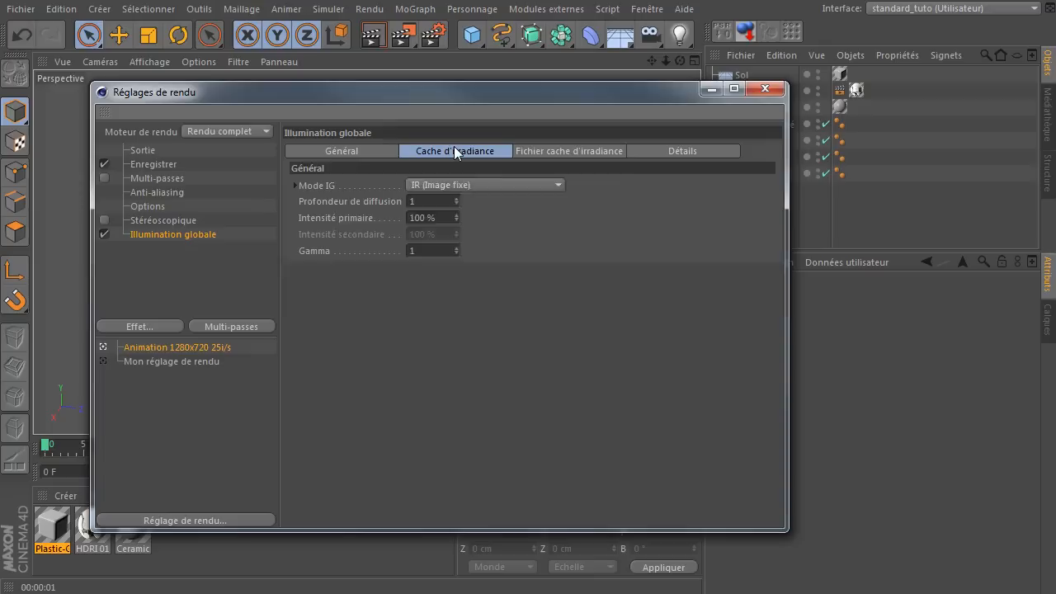
click(487, 183)
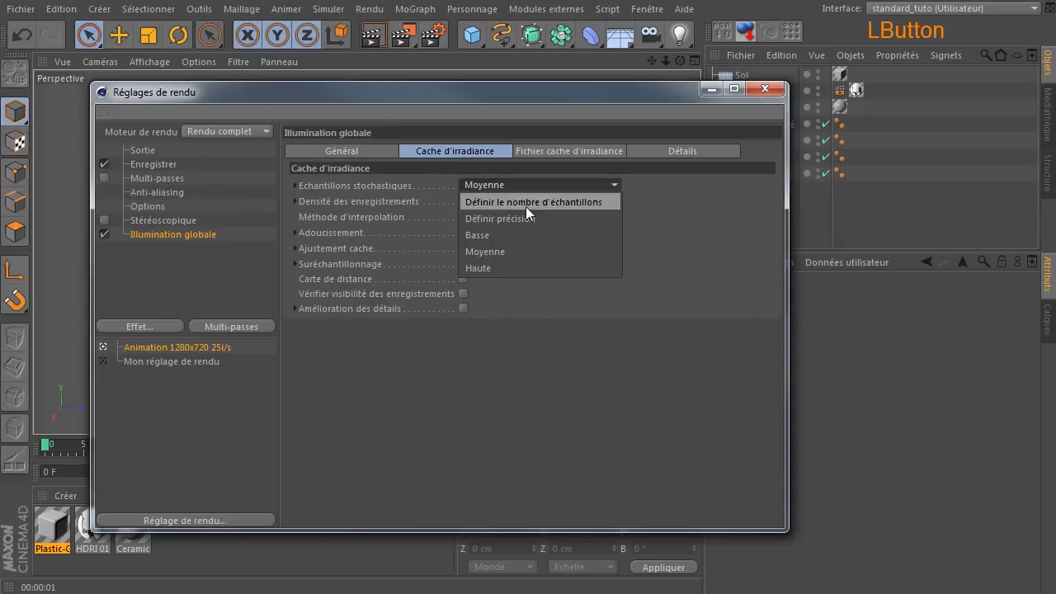
click(503, 233)
click(505, 208)
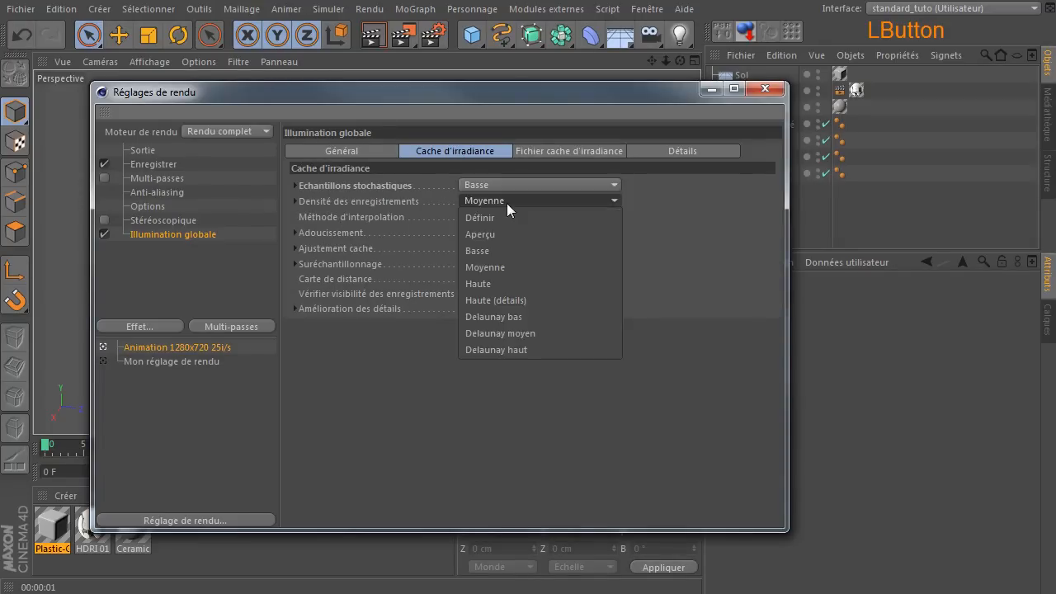
click(487, 246)
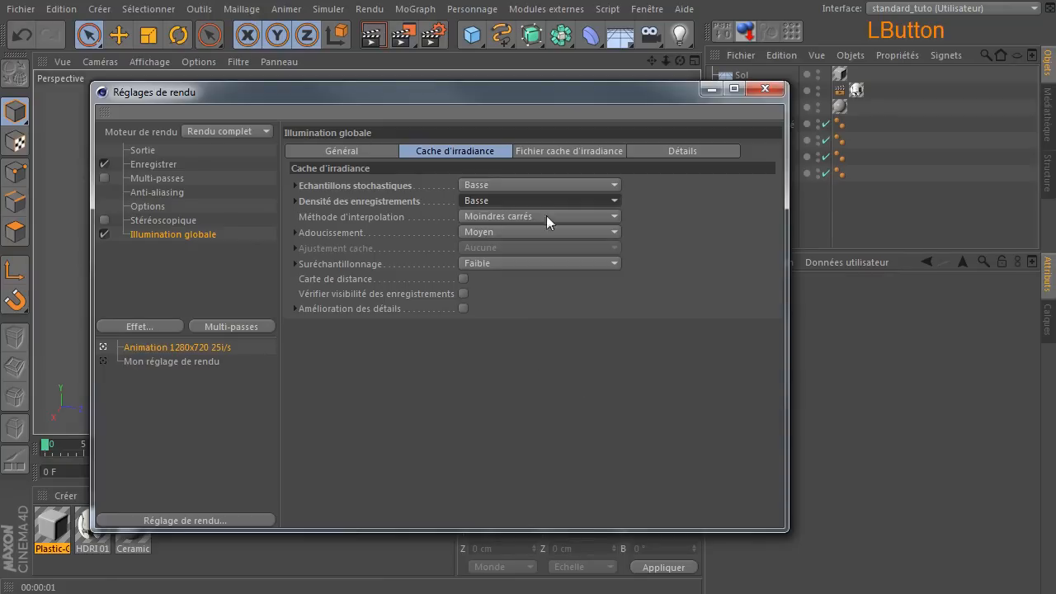
click(362, 153)
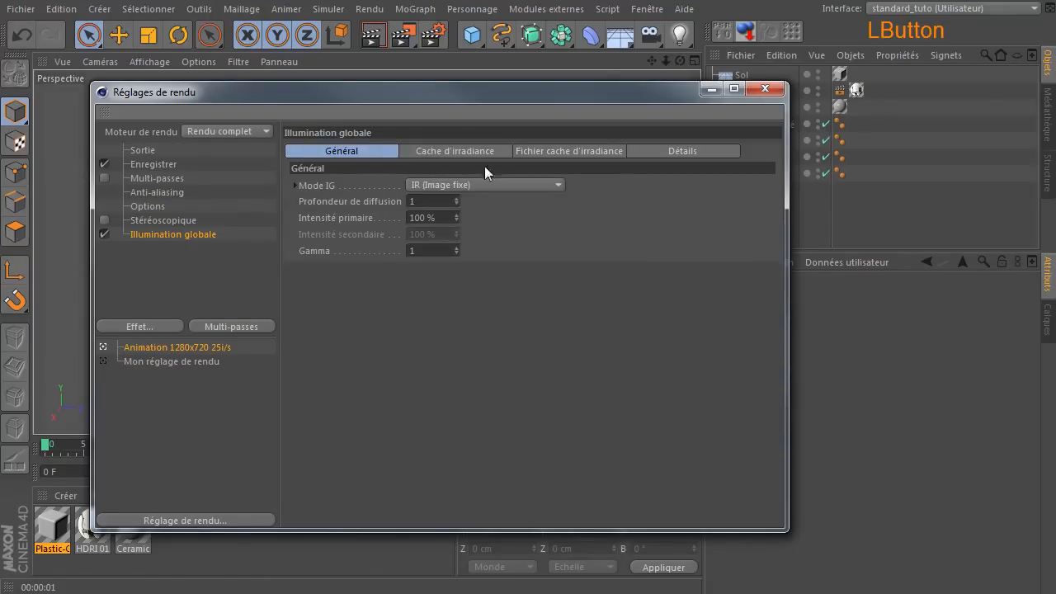
click(766, 89)
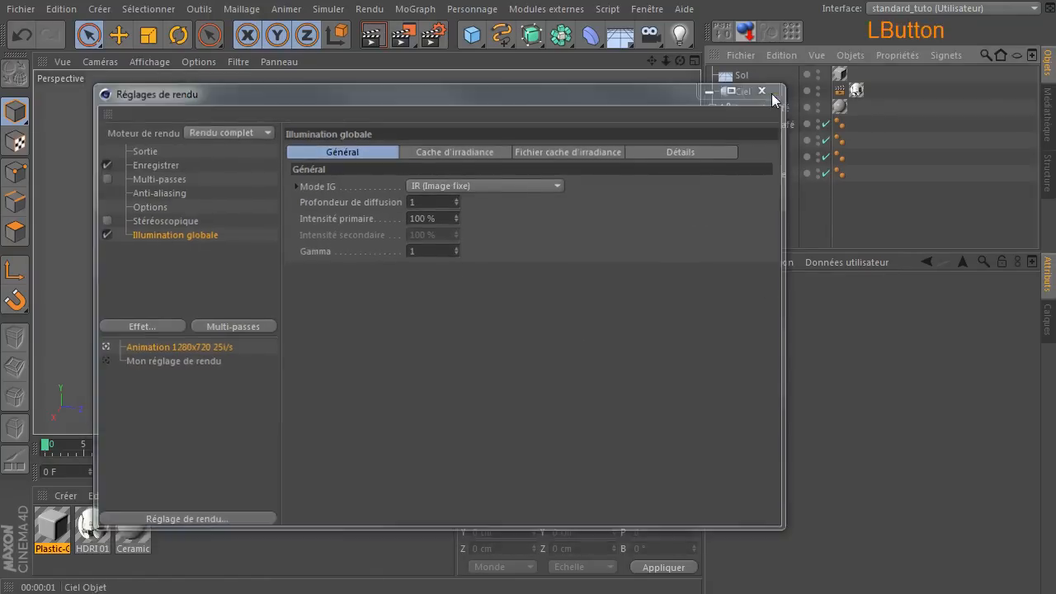
Render a preview with global illumination, and render again from a higher angle that shows the coffee surface.
click(373, 34)
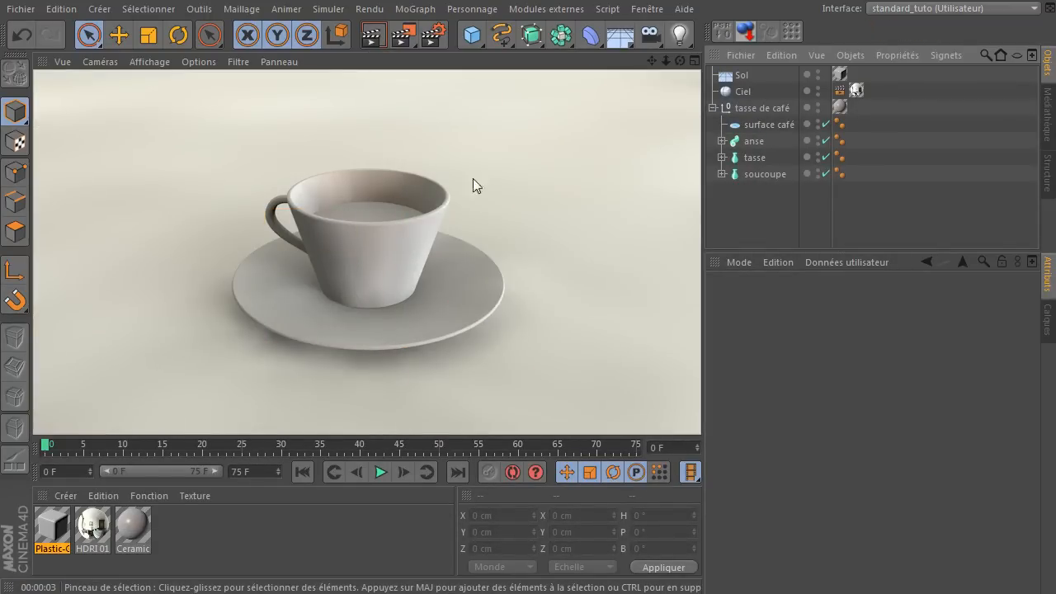
click(689, 81)
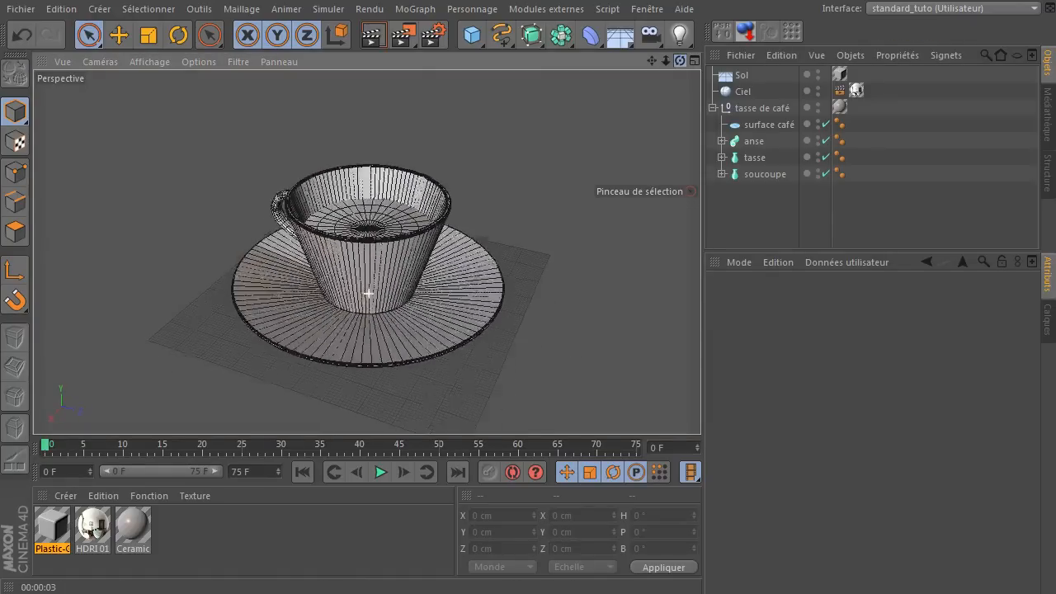
click(373, 34)
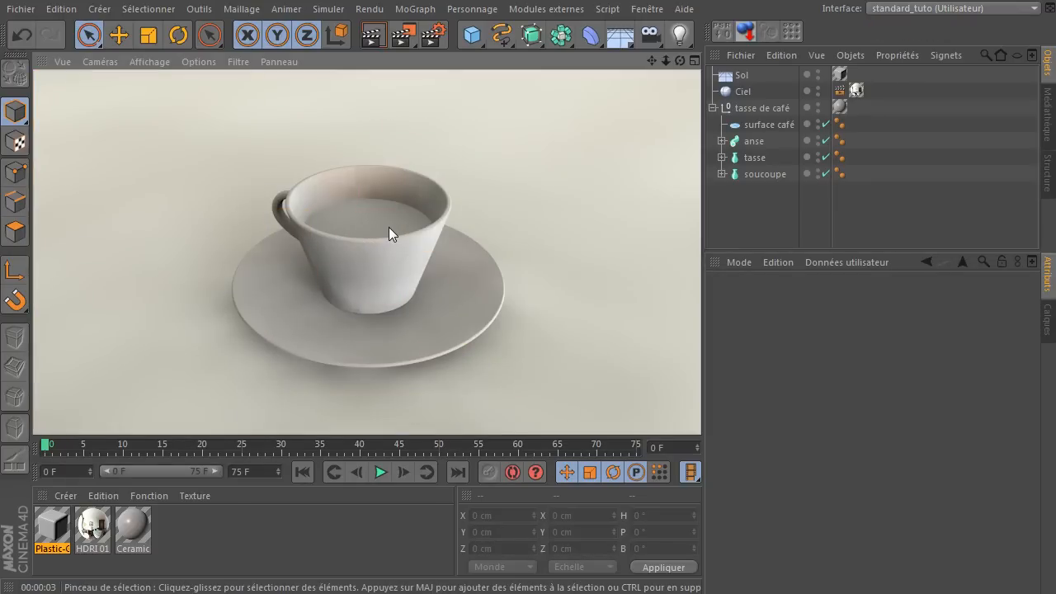
Create a new material and name it café.
double_click(278, 540)
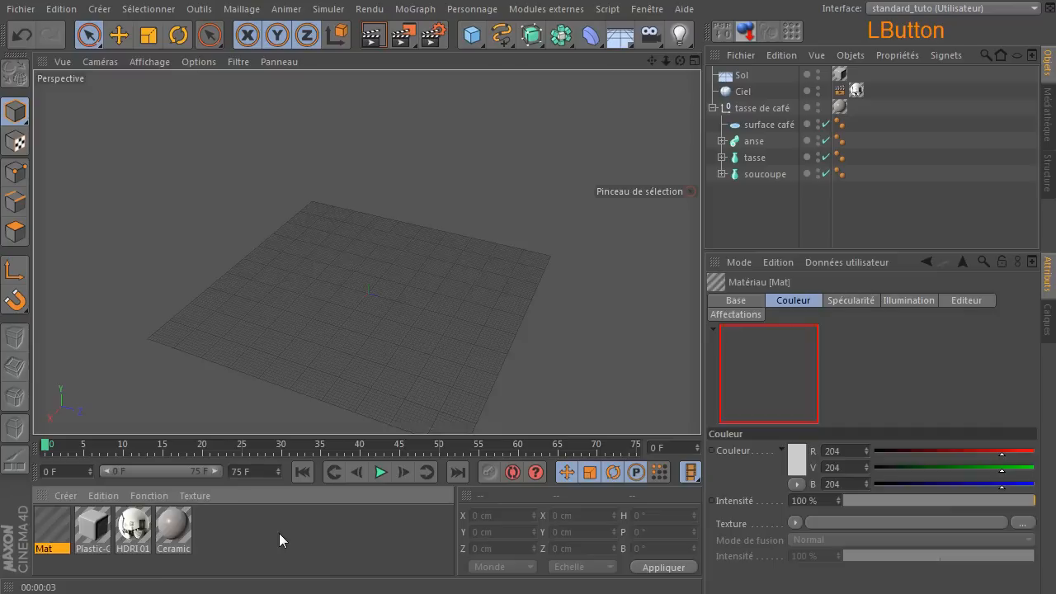
double_click(52, 548)
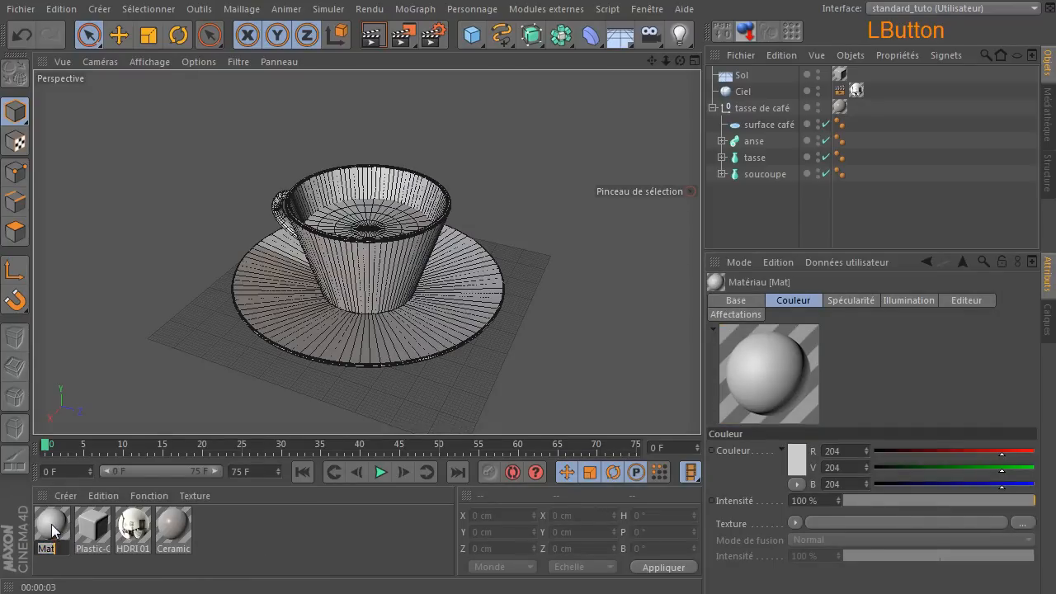
text(café)
key(Return)
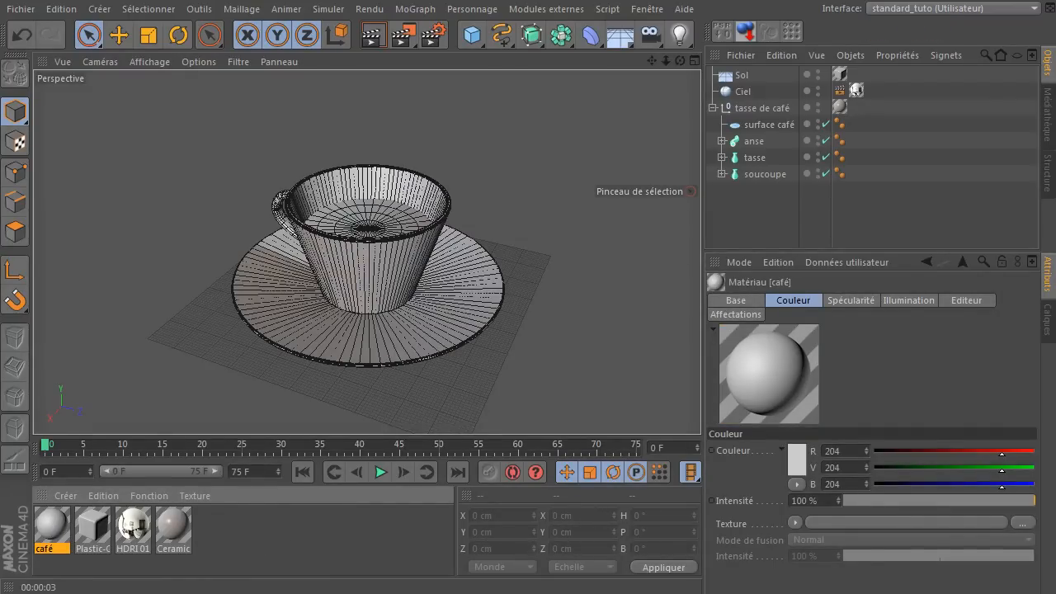
Examine the coffee.jpg texture image in XnView and close it.
click(796, 459)
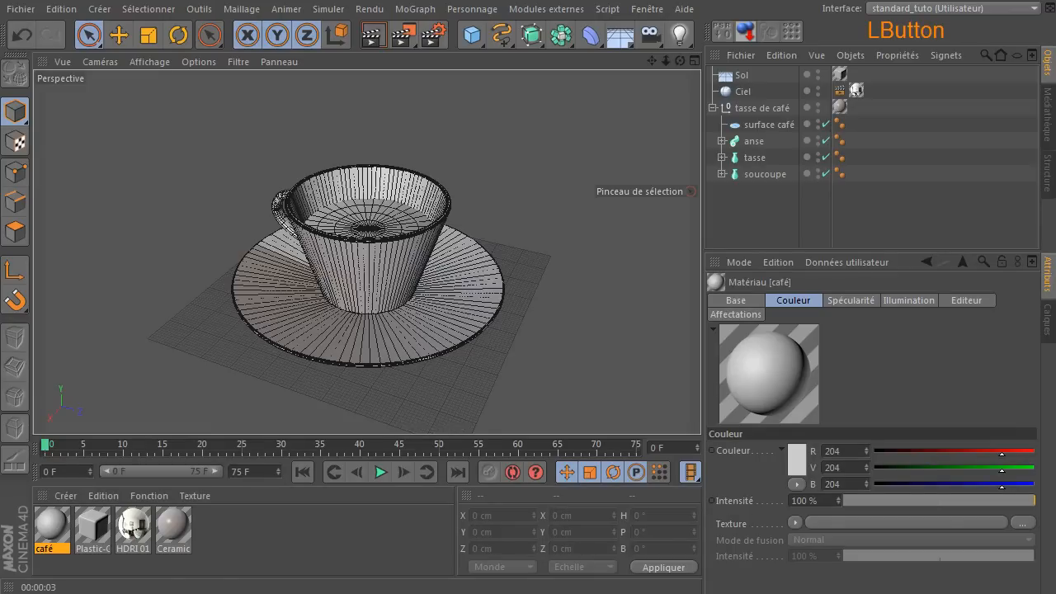
drag(1055, 50, 447, 39)
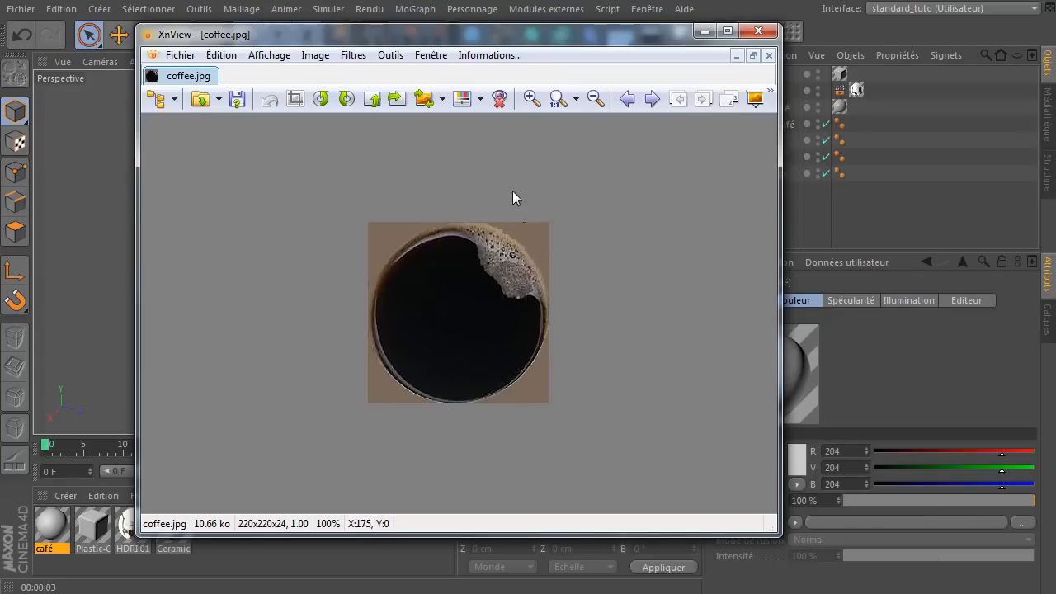
click(758, 31)
Disable Spécularité on the café material and load coffee.jpg as its Couleur texture without copying the image into the project.
double_click(52, 525)
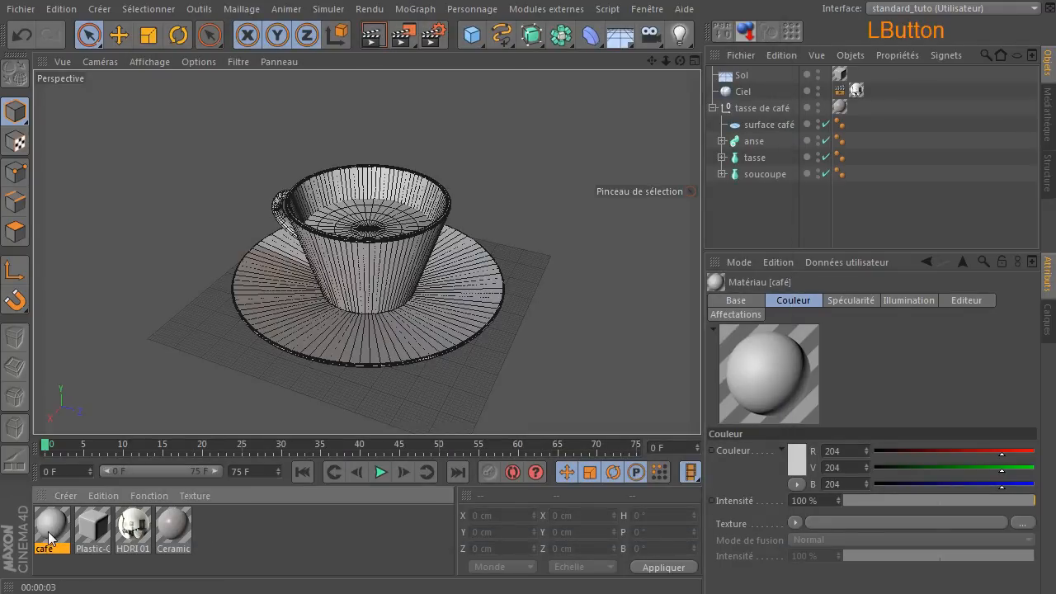
drag(519, 90, 399, 78)
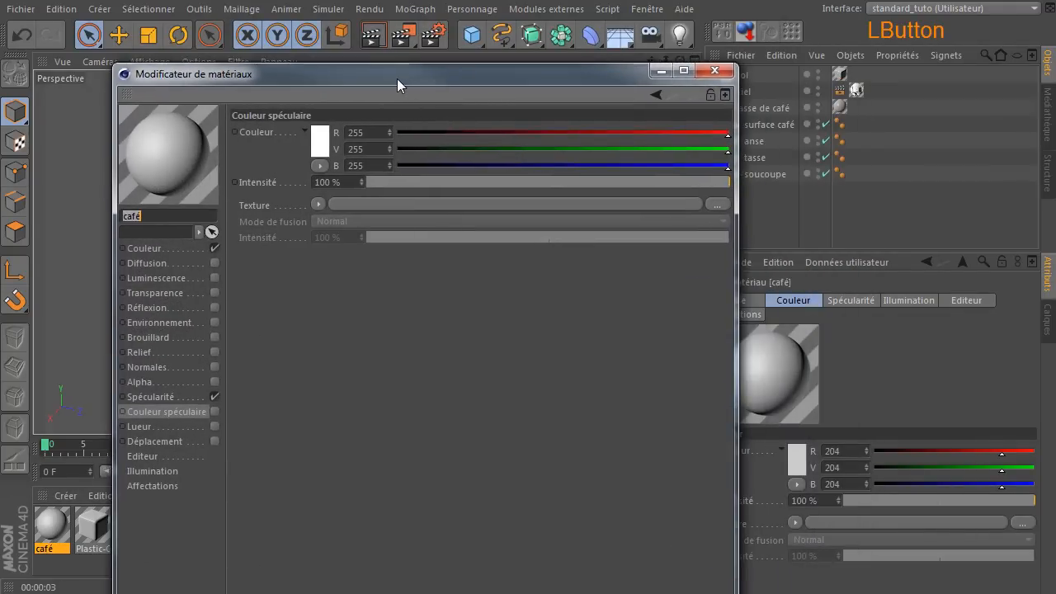
click(215, 397)
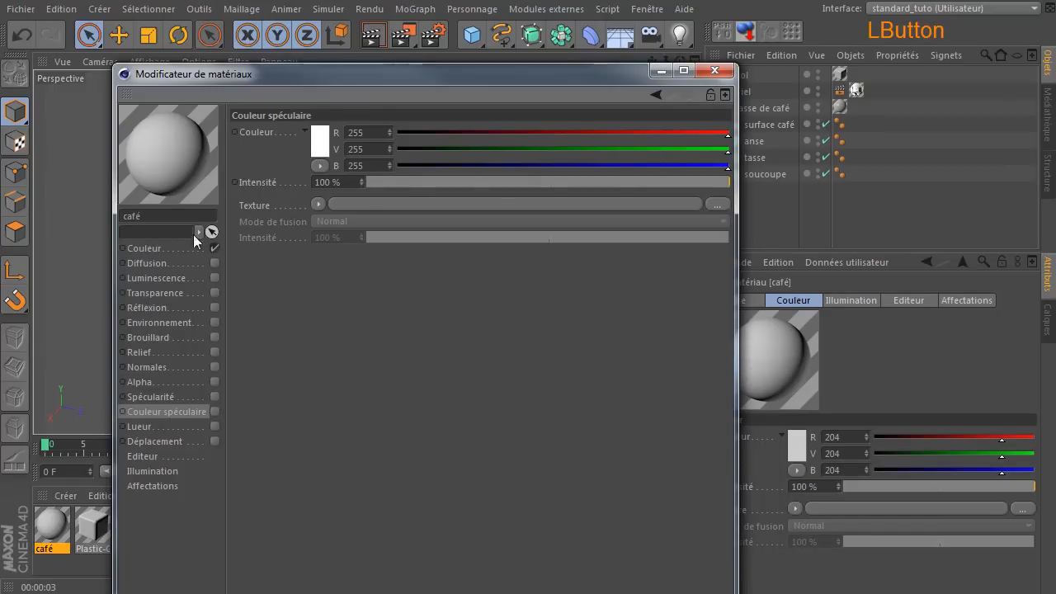
click(147, 249)
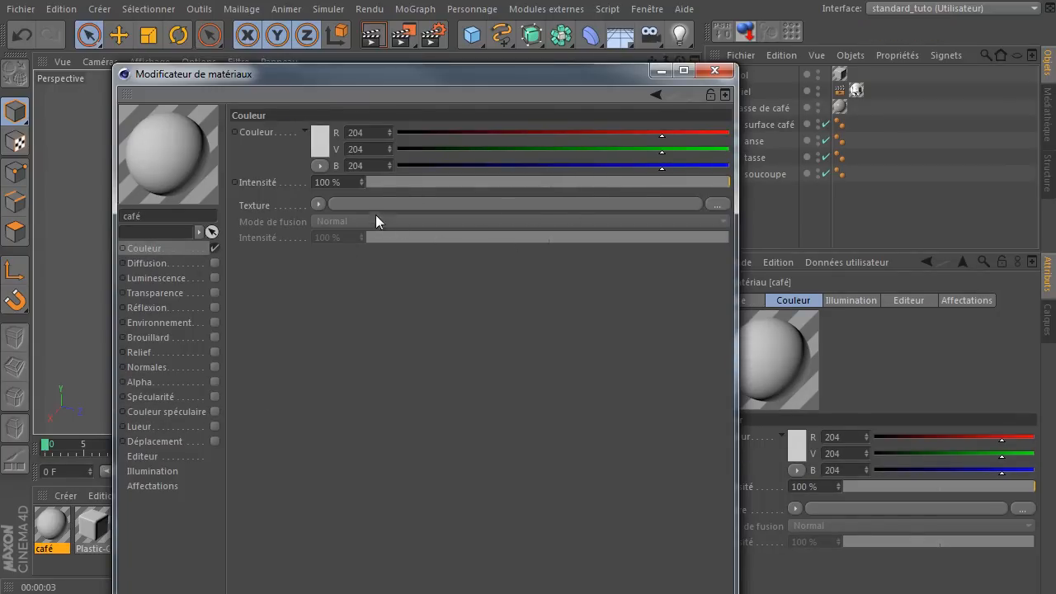
drag(434, 226, 434, 202)
click(898, 467)
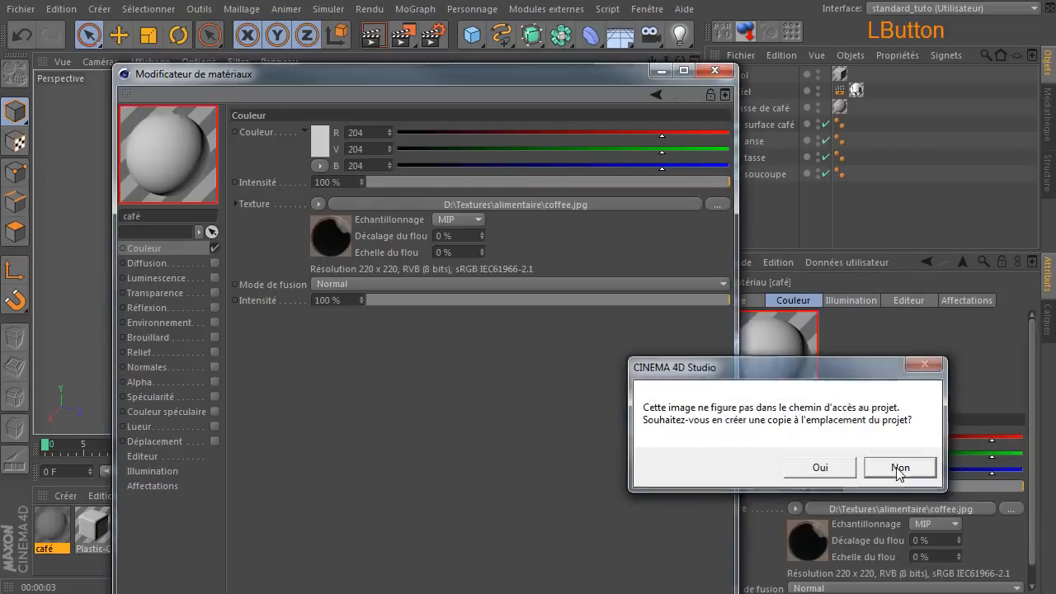
click(716, 73)
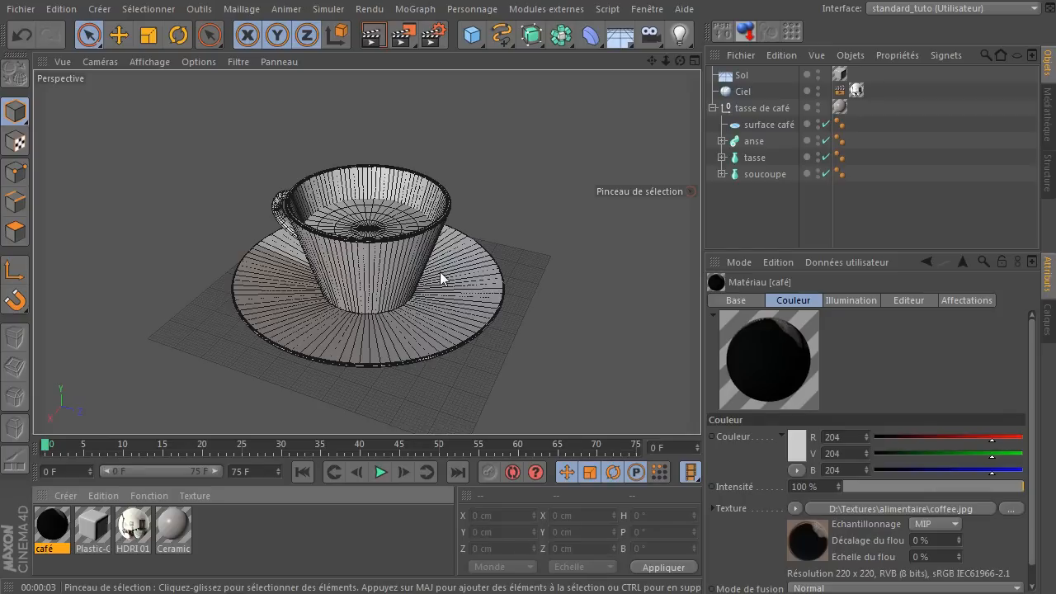
Apply the café material to the surface café object and render a preview with the cup's handle turned to the right.
click(47, 538)
drag(47, 538, 764, 124)
click(771, 234)
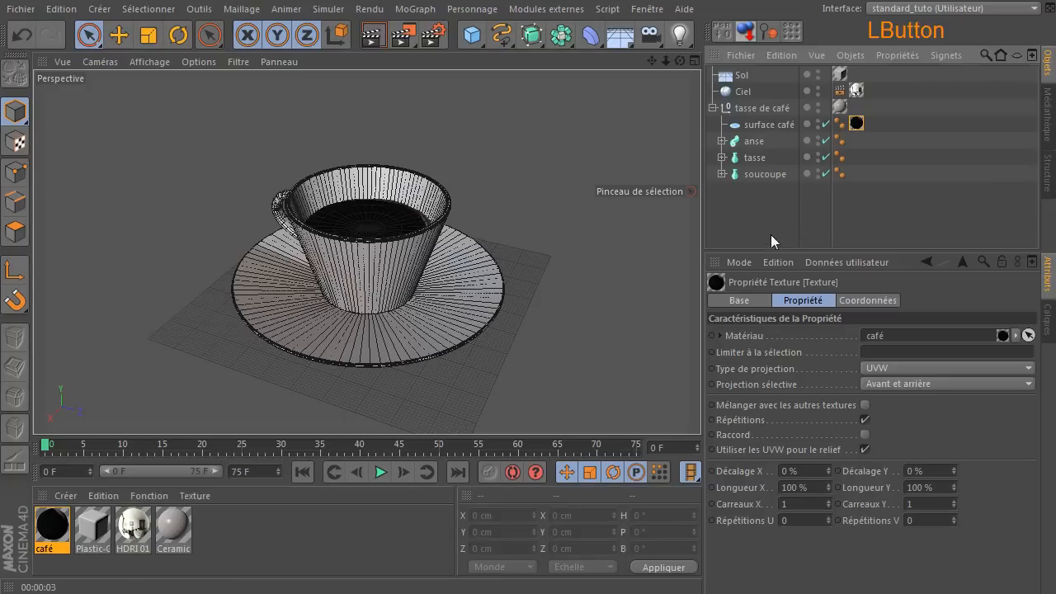
drag(680, 61, 708, 71)
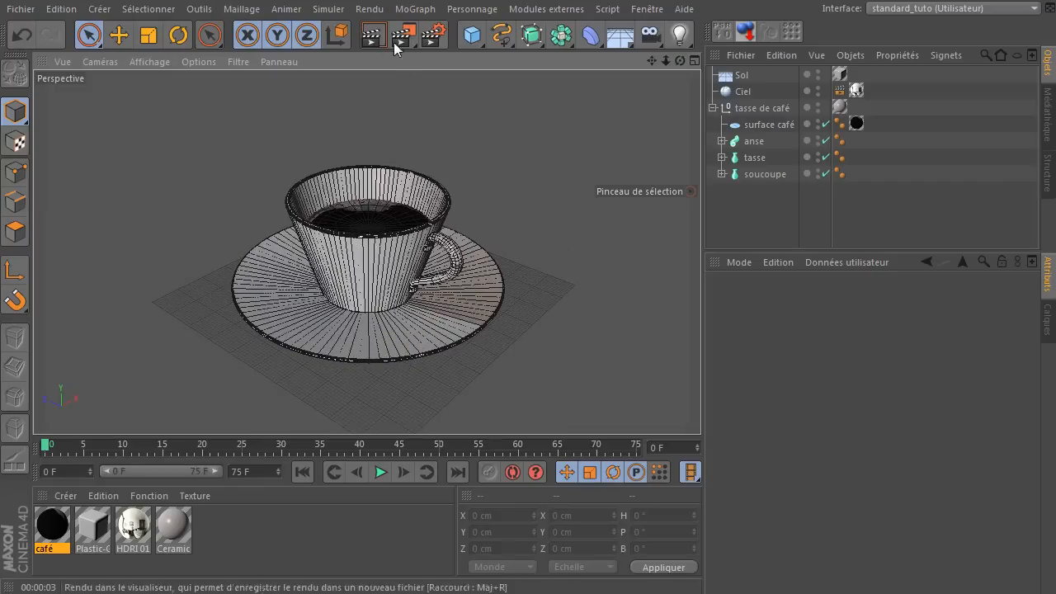
click(382, 39)
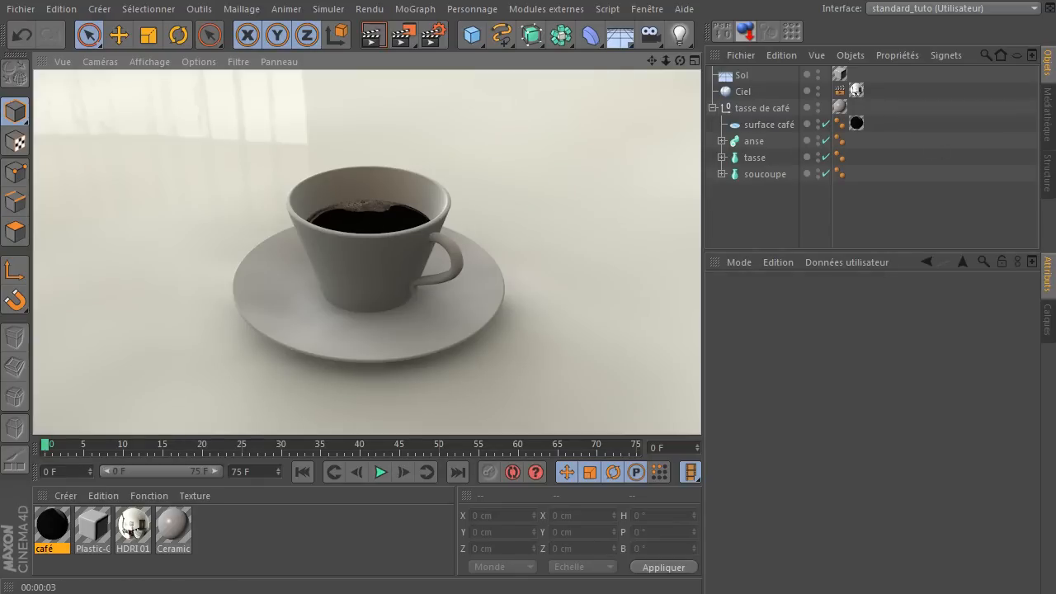
Examine the photo-expresso.jpg, café_tasse_haut.jpg and tache-de-café.jpg reference images in XnView and close them.
click(135, 529)
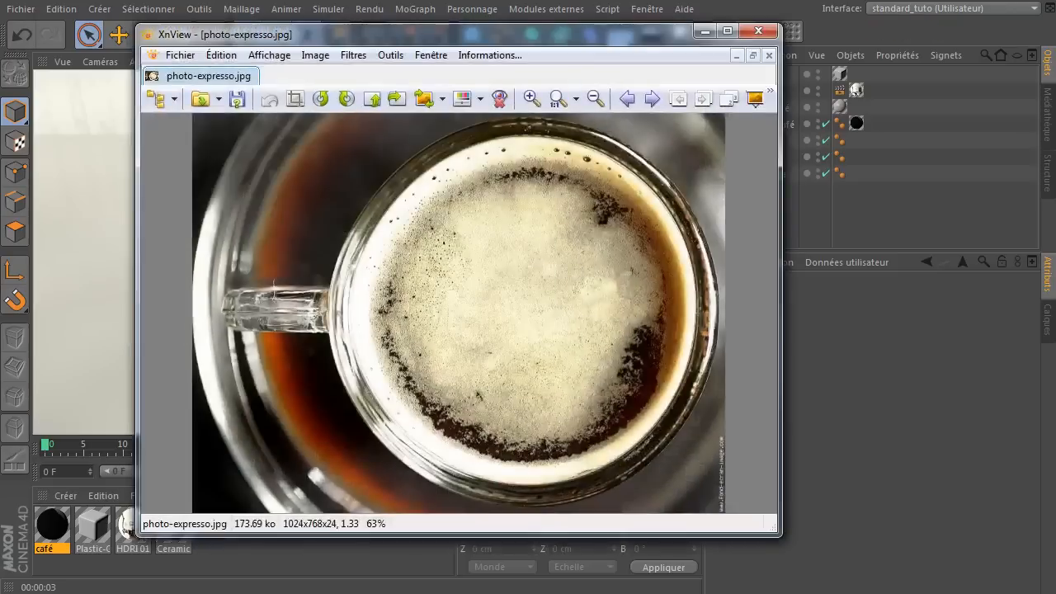
click(442, 258)
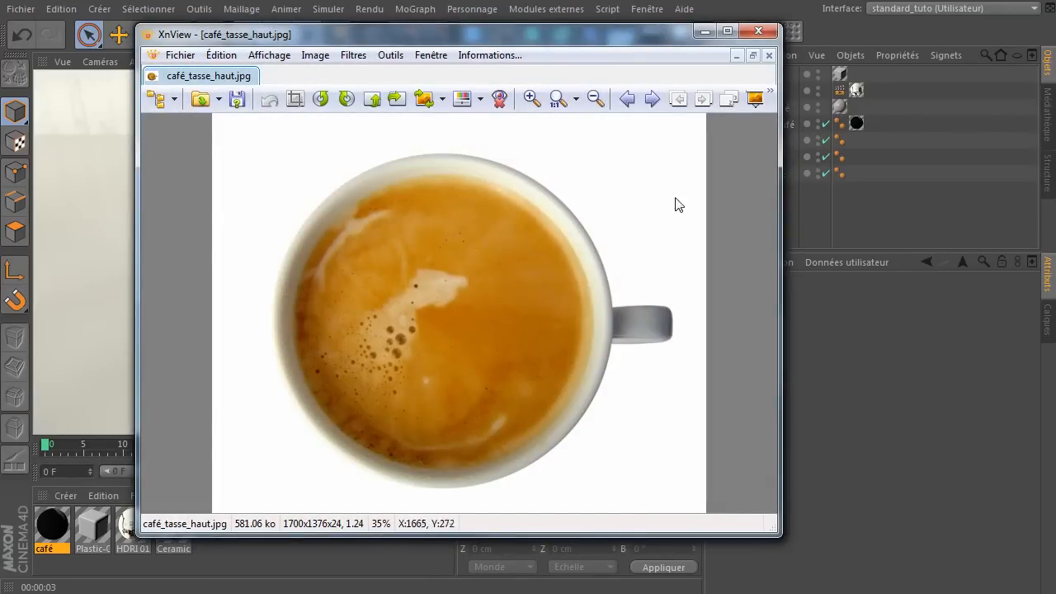
click(755, 33)
click(755, 33)
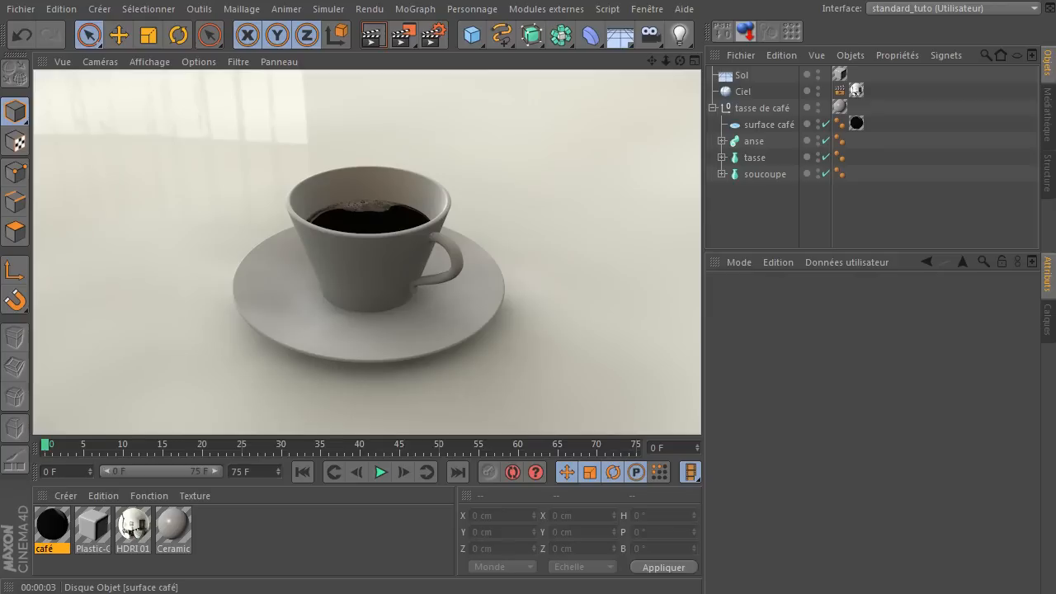
click(134, 528)
click(51, 526)
click(396, 592)
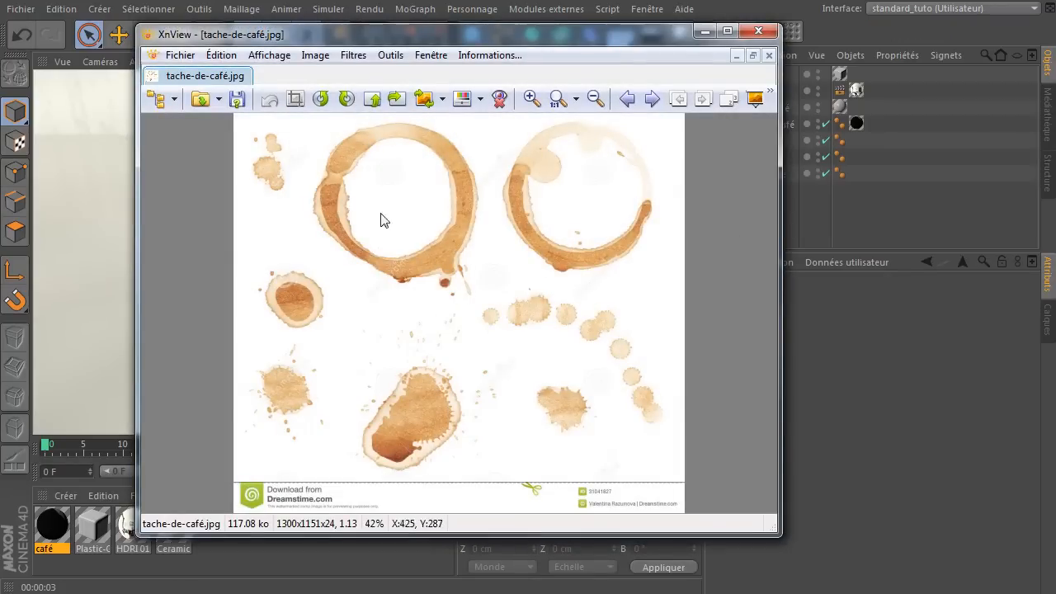
click(773, 37)
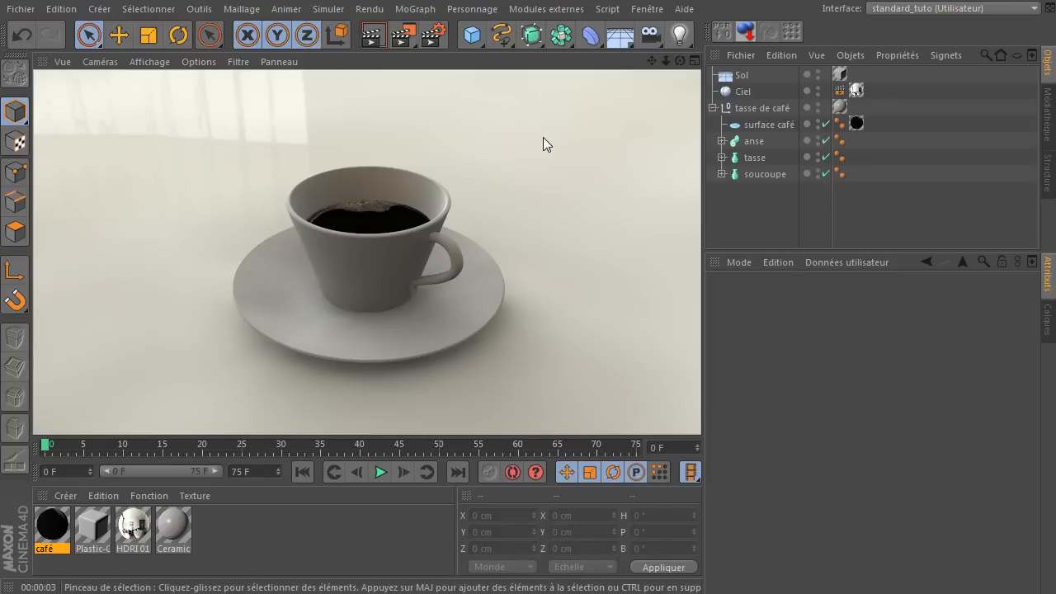
Orbit the view until the cup's handle is on the left and render another preview of the coffee surface.
drag(680, 61, 720, 124)
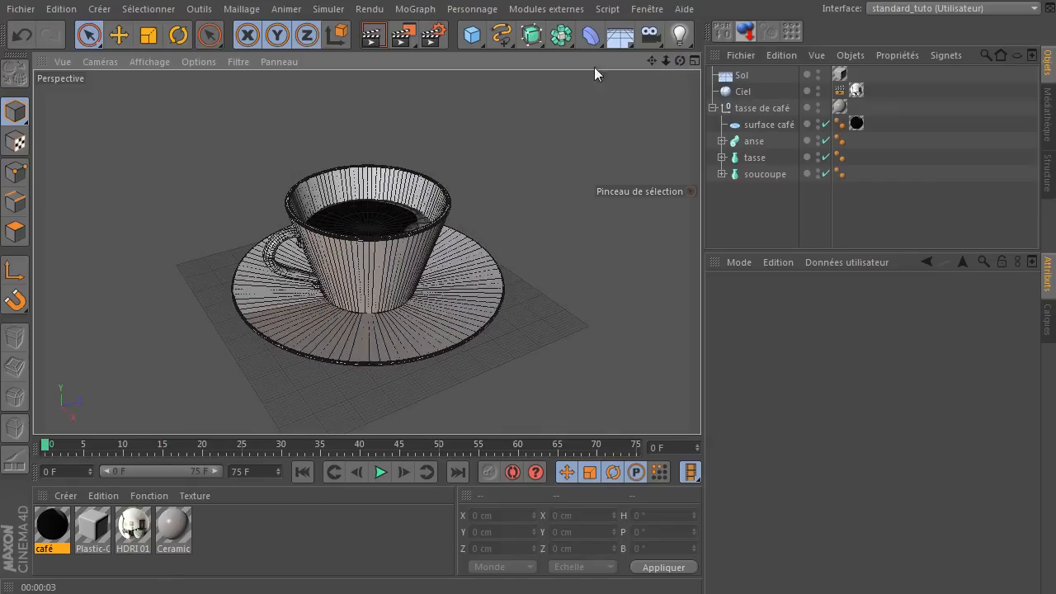
click(372, 34)
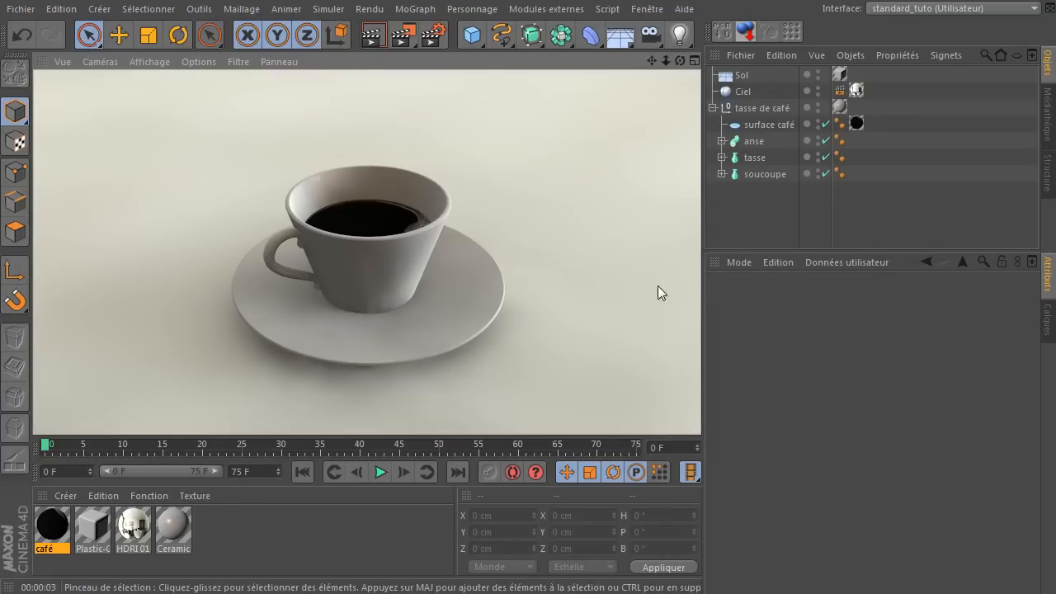
click(733, 224)
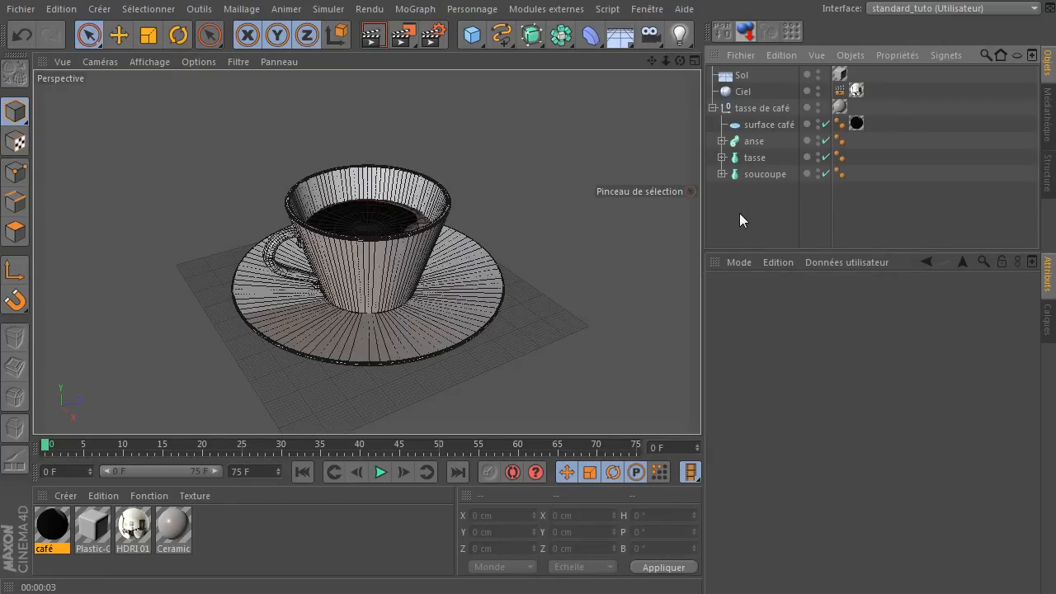